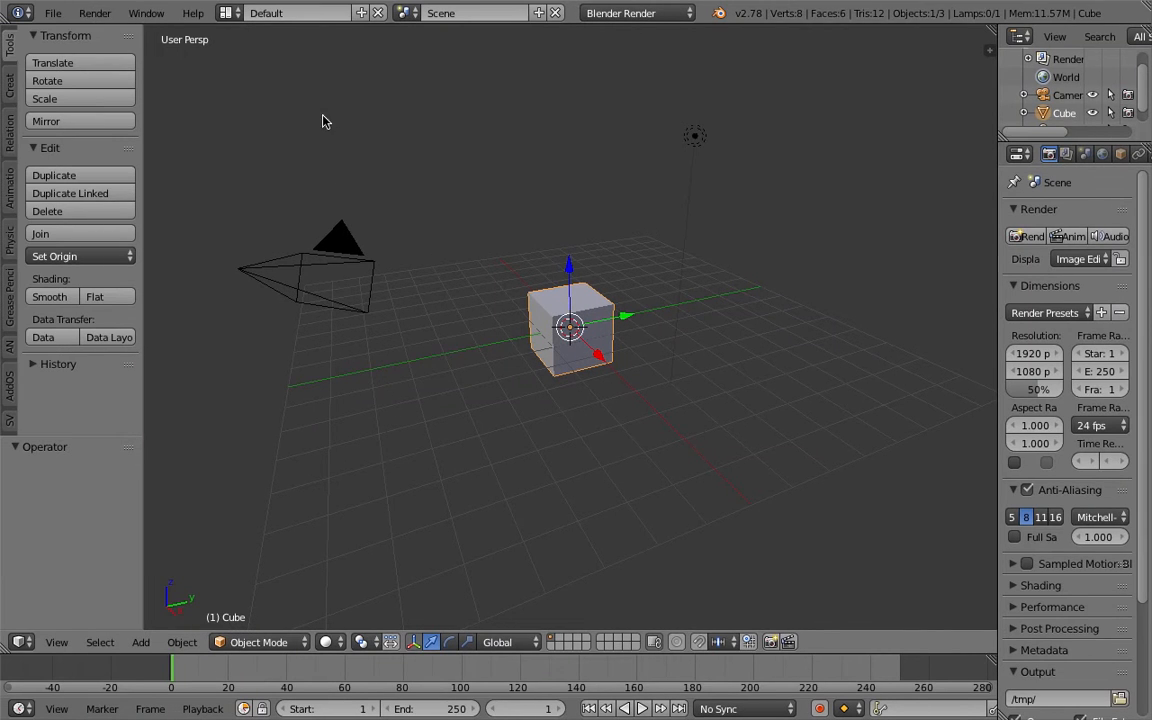
# Switch to the Compositing screen layout and set the node editor to the Sverchok node tree type
pyautogui.click(236, 20)
pyautogui.click(258, 75)
pyautogui.moveTo(697, 528); pyautogui.dragTo(655, 500, button='middle')
pyautogui.scroll(3, 666, 536)
pyautogui.click(211, 420)
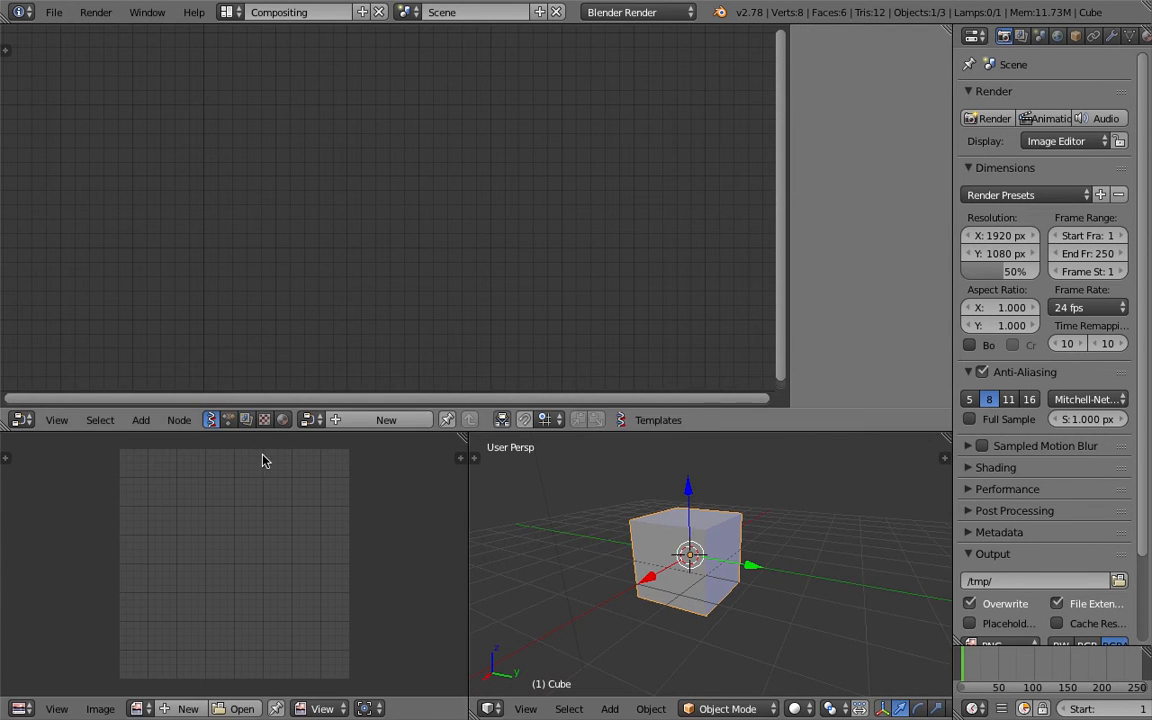
# Change the UV/Image Editor area to a Text Editor and create a new text block
pyautogui.moveTo(650, 545); pyautogui.dragTo(597, 543, button='middle')
pyautogui.click(20, 708)
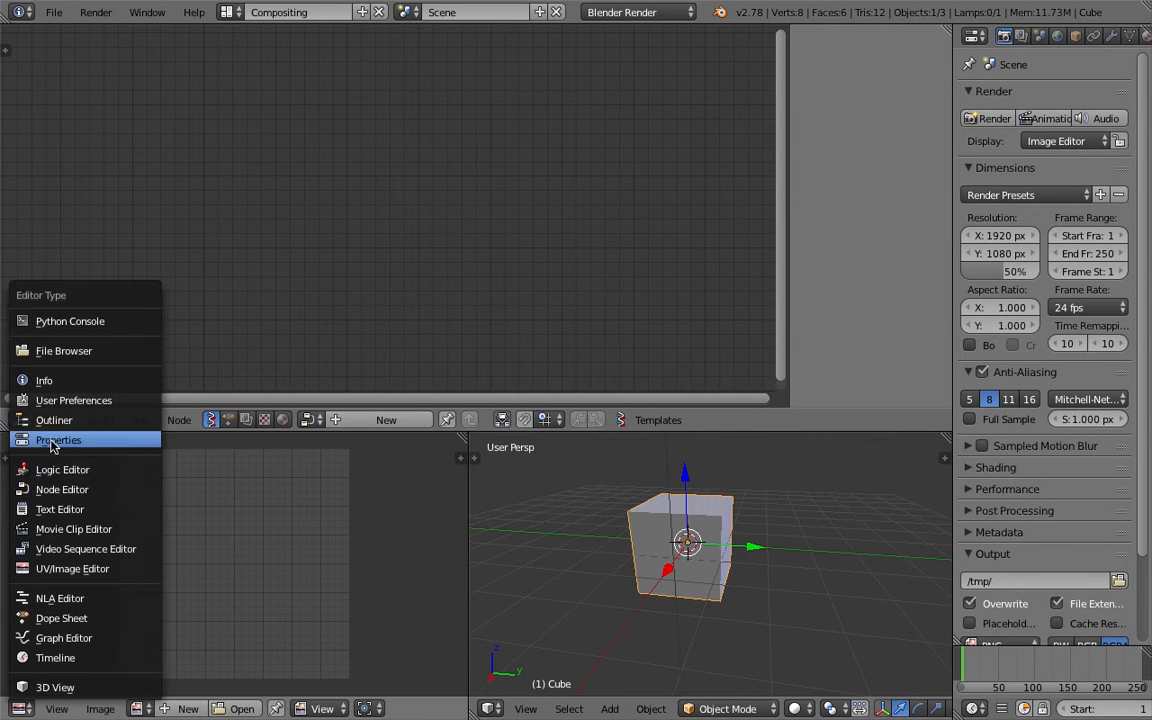
pyautogui.click(60, 509)
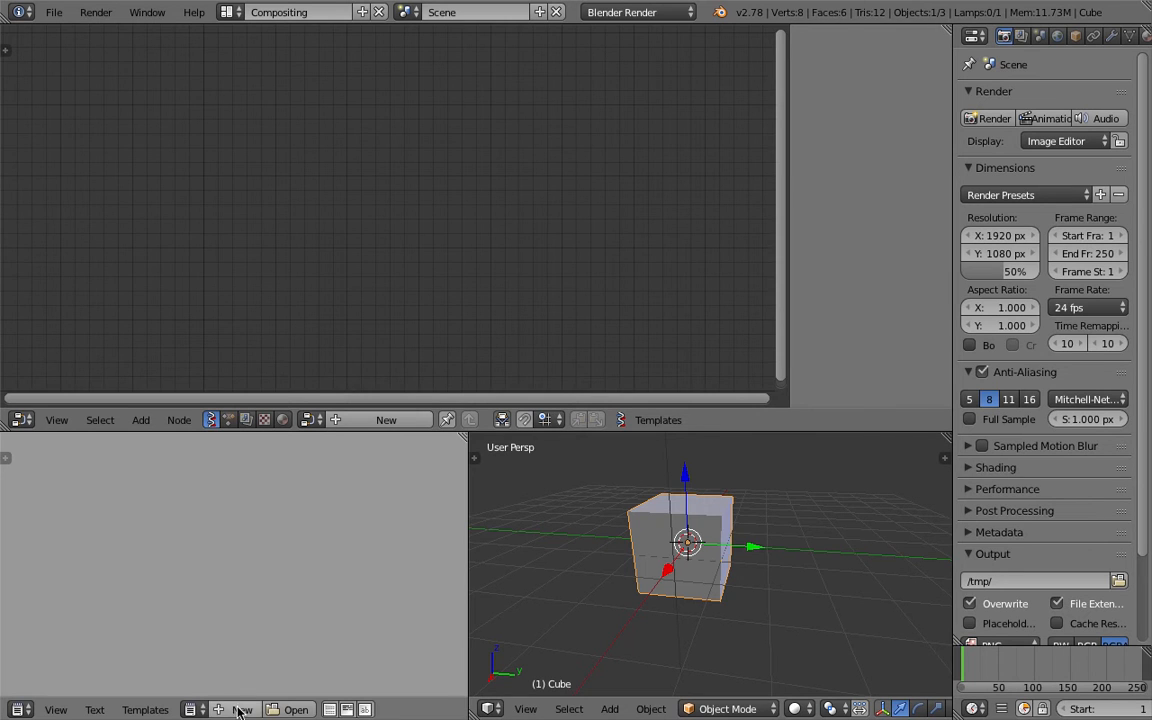
pyautogui.hotkey('ctrl', 'n')
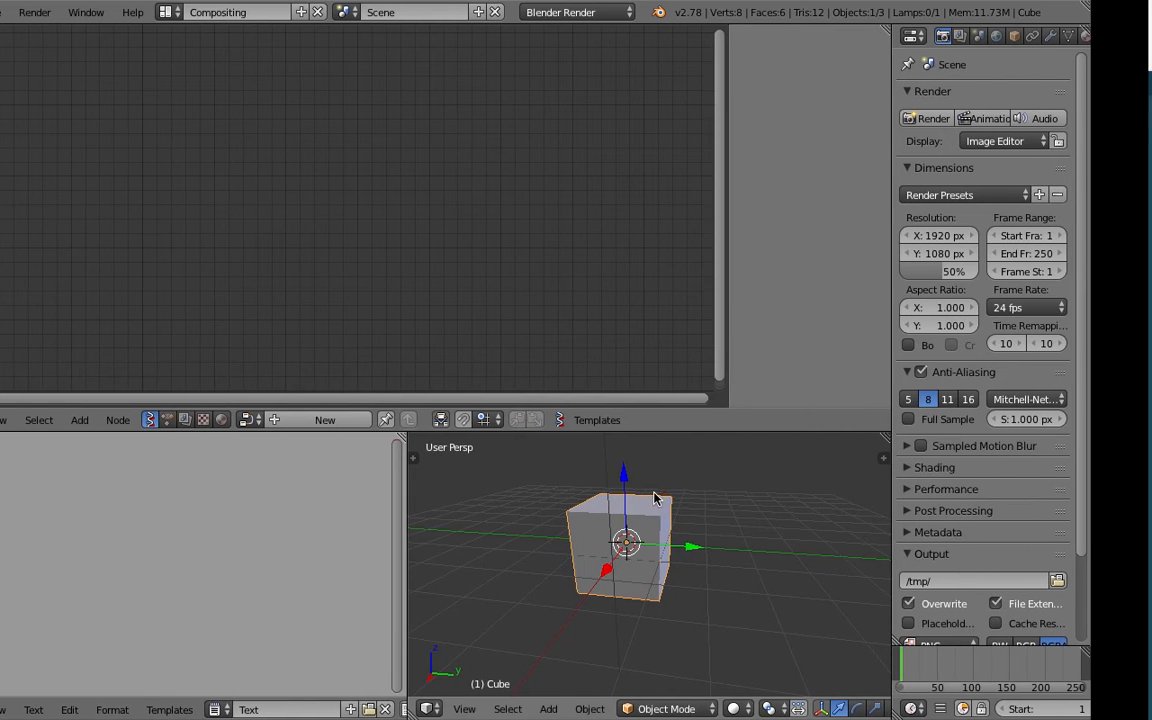
# Create a new Sverchok node tree and add a List Zip node to it
pyautogui.click(386, 420)
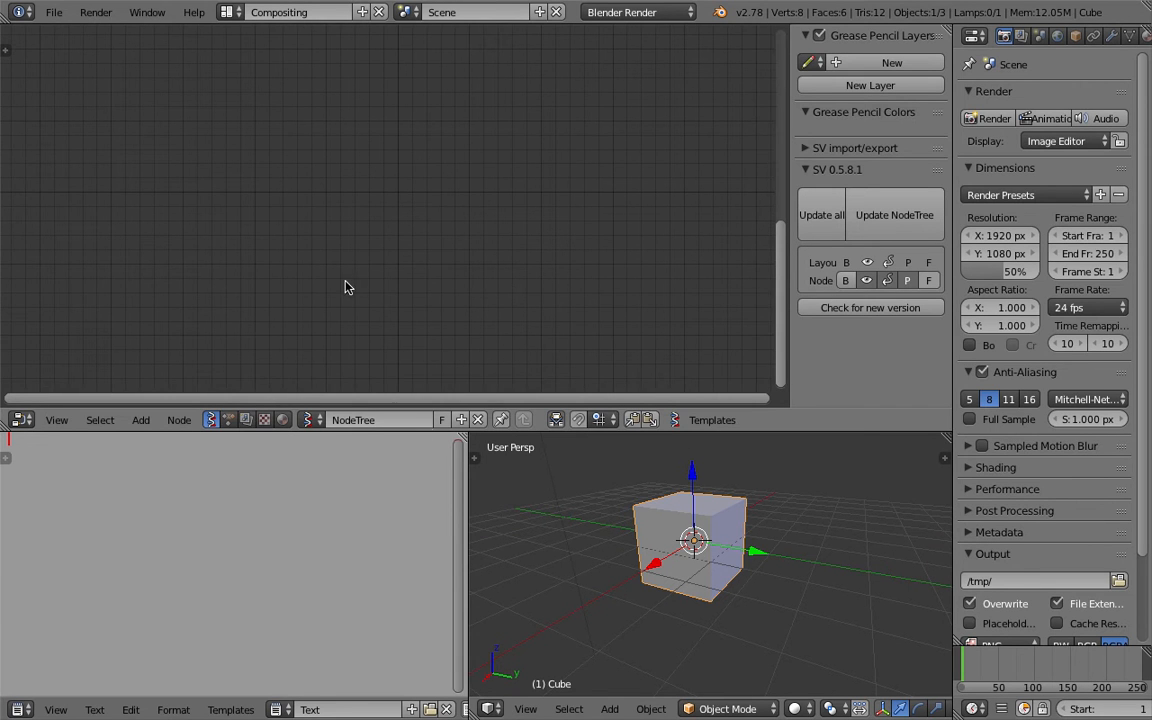
pyautogui.hotkey('shift', 'a')
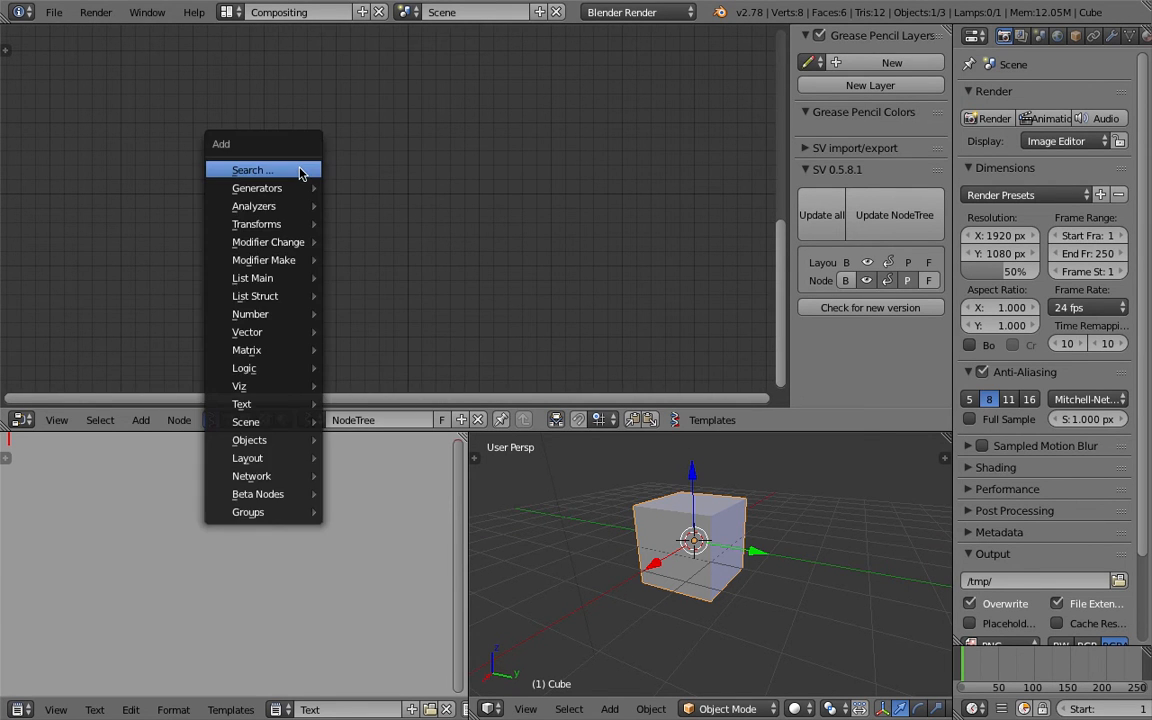
pyautogui.click(299, 170)
pyautogui.write('list')
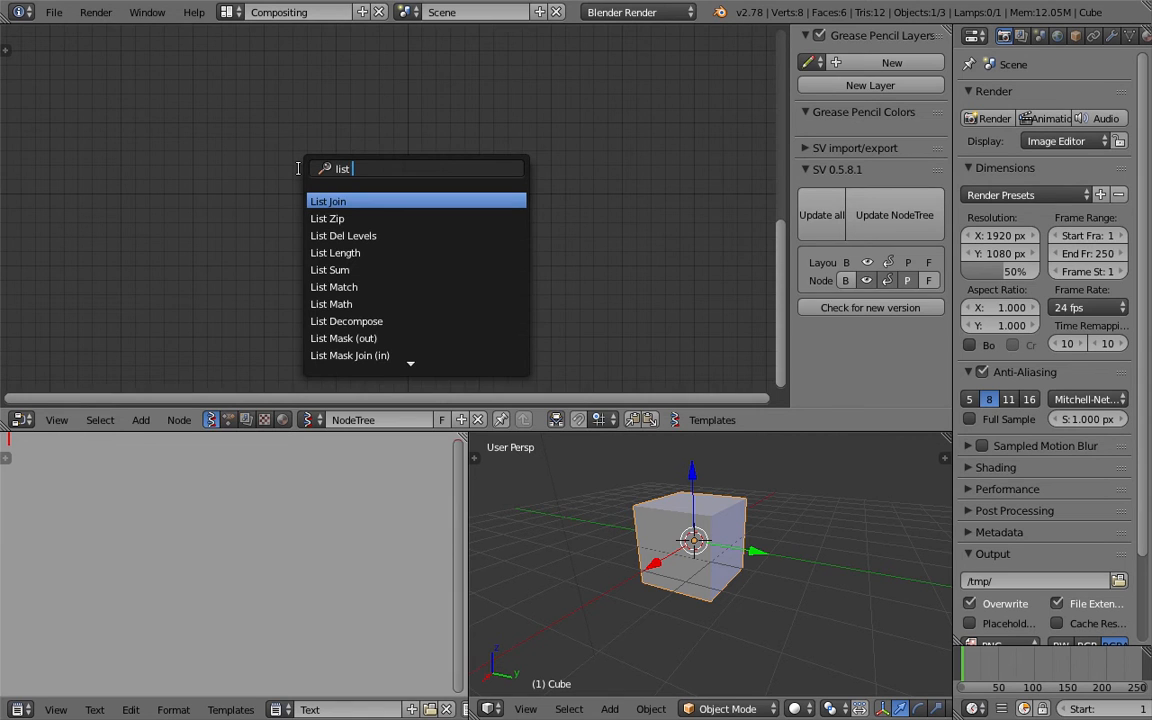
pyautogui.press('Down')
pyautogui.press('Return')
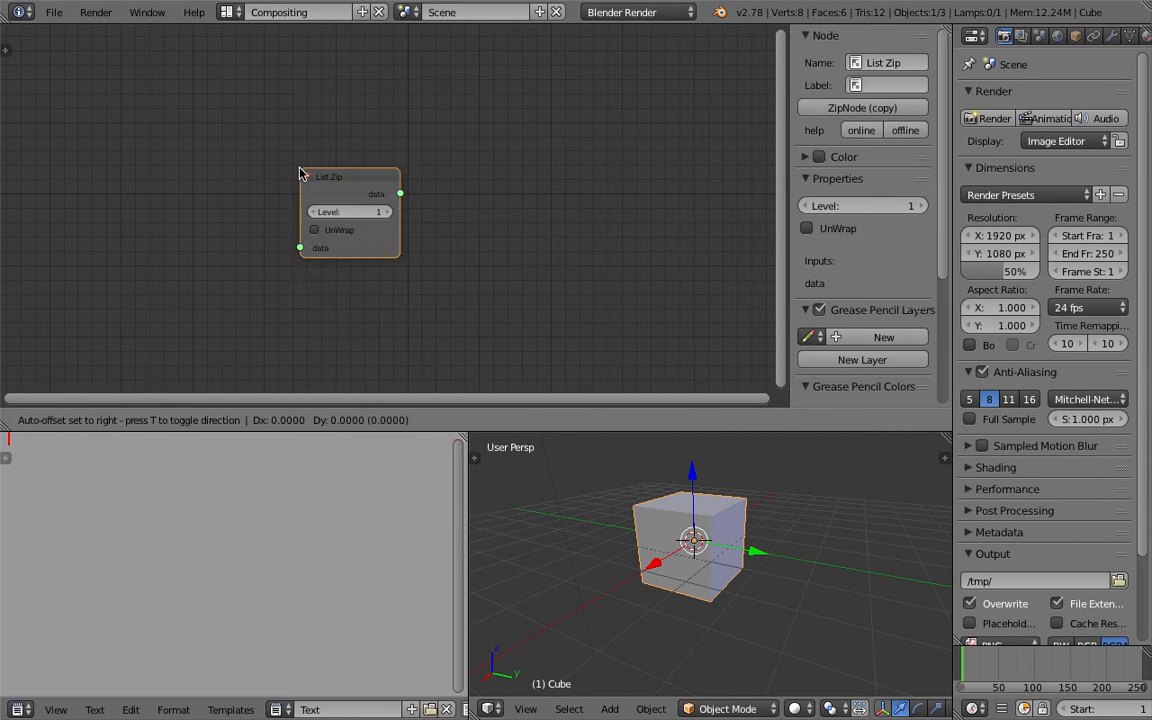
pyautogui.click(300, 148)
pyautogui.moveTo(251, 135); pyautogui.dragTo(251, 132, button='middle')
pyautogui.scroll(2, 255, 148)
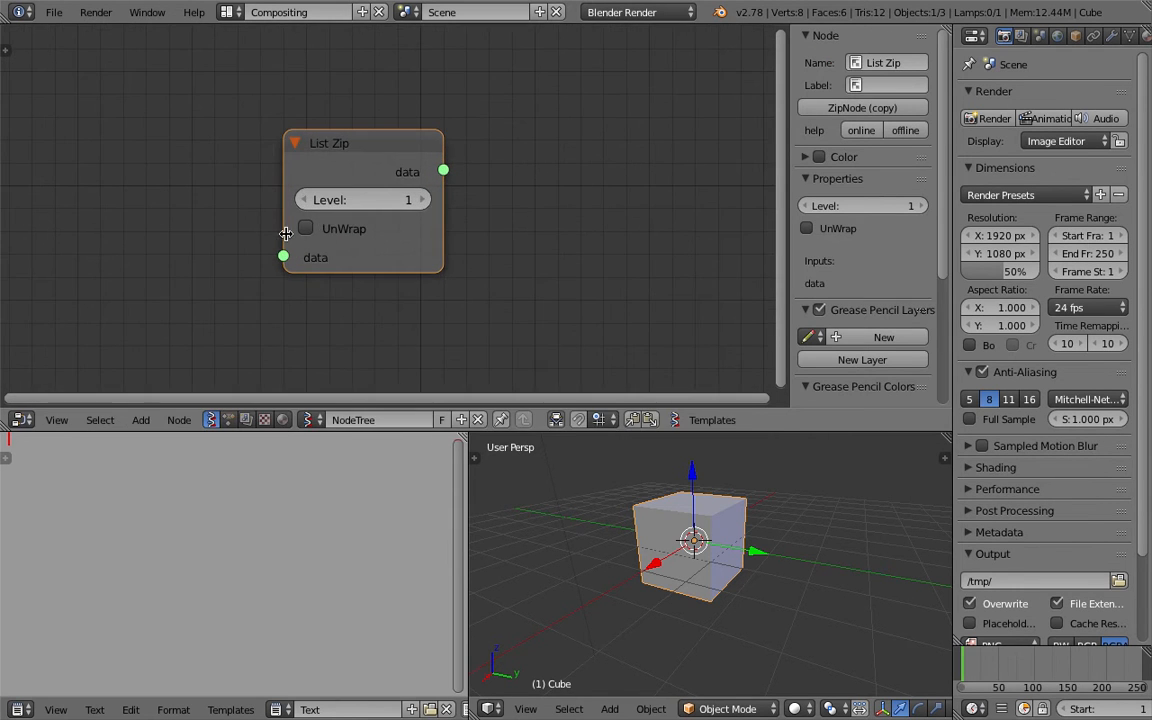
pyautogui.scroll(-2, 259, 250)
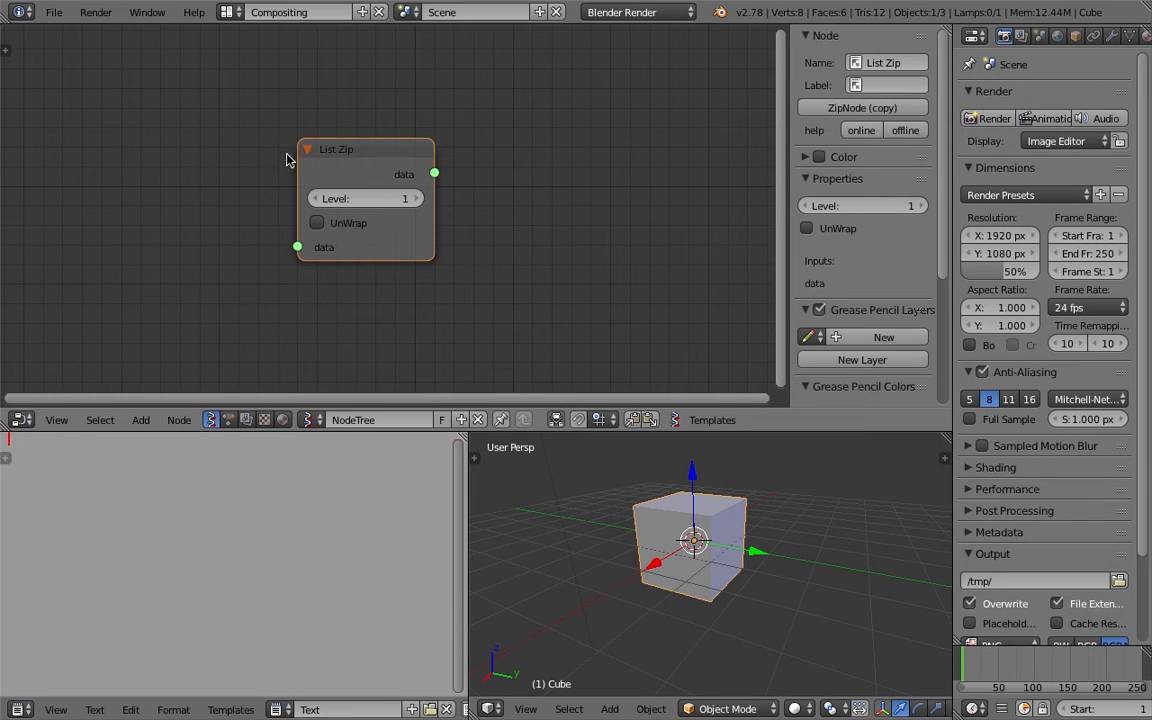
# Add a Float number node on the input side of the List Zip node
pyautogui.moveTo(124, 209); pyautogui.dragTo(171, 196, button='middle')
pyautogui.scroll(-2, 171, 198)
pyautogui.hotkey('shift', 'a')
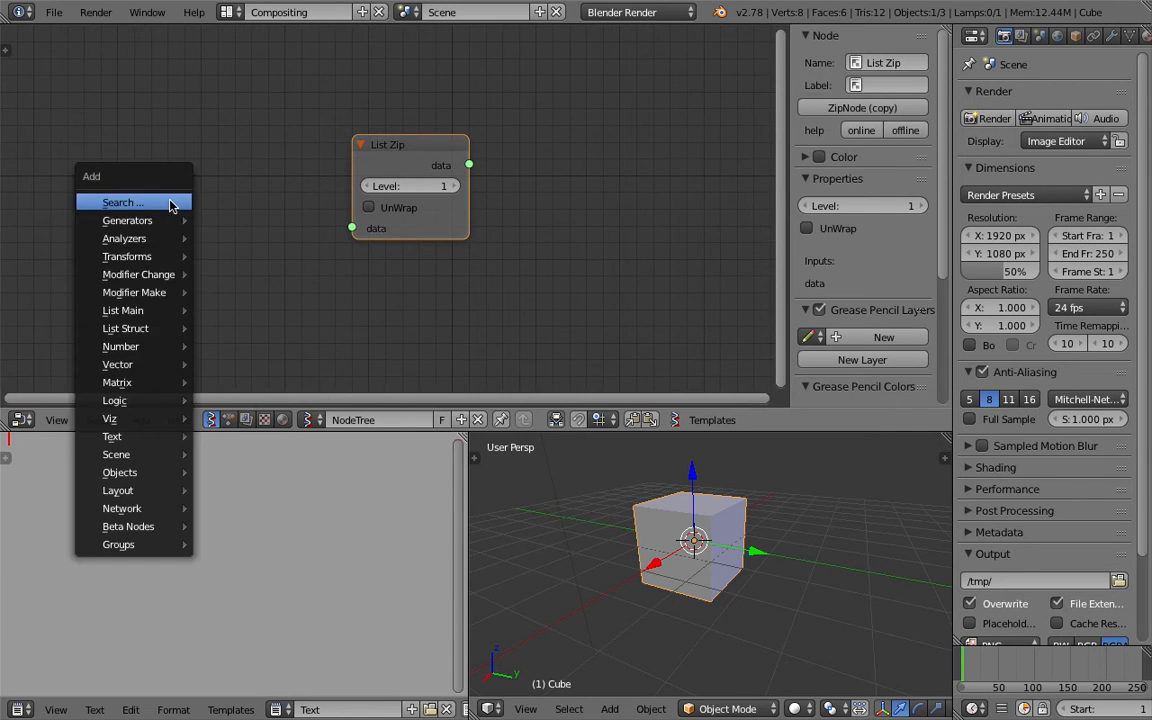
pyautogui.click(170, 201)
pyautogui.write('float')
pyautogui.press('Down')
pyautogui.press('Return')
pyautogui.click(138, 176)
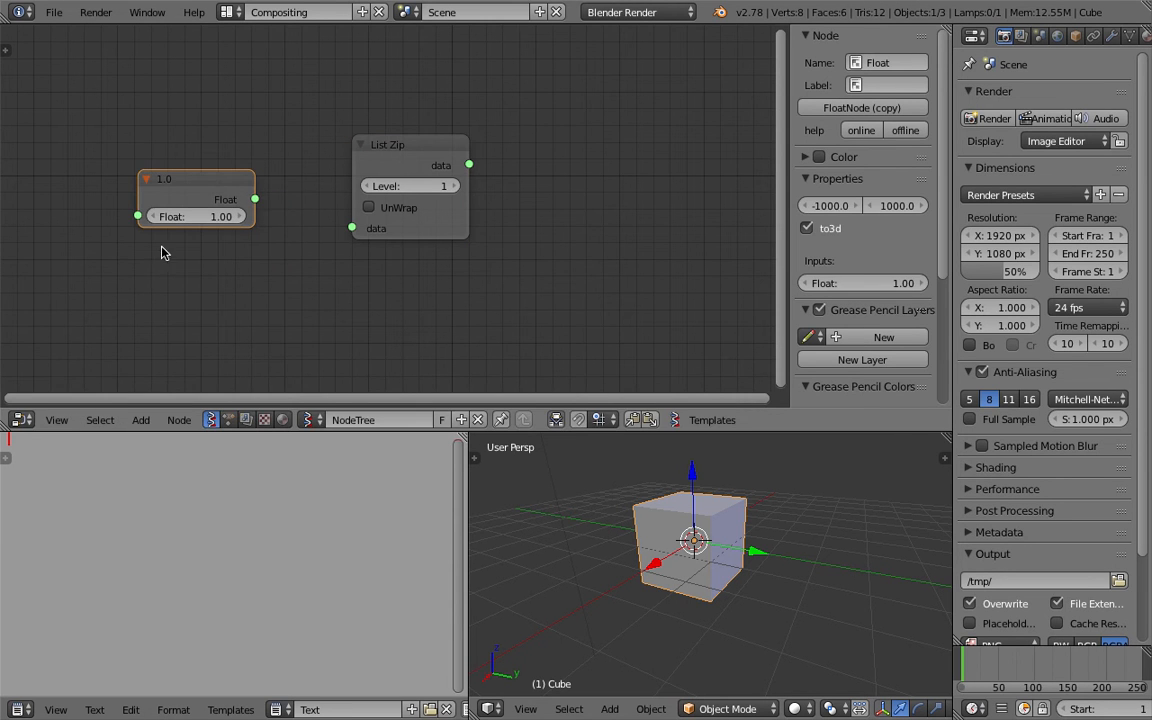
# Duplicate the Float node below the original and connect the original's output to List Zip's data input
pyautogui.hotkey('shift', 'd')
pyautogui.click(206, 282)
pyautogui.moveTo(206, 282); pyautogui.dragTo(199, 254, button='middle')
pyautogui.moveTo(248, 171); pyautogui.dragTo(344, 199)
pyautogui.moveTo(252, 254)
pyautogui.mouseDown()
pyautogui.moveTo(350, 216)
pyautogui.moveTo(260, 240)
pyautogui.moveTo(277, 250)
pyautogui.moveTo(268, 254)
pyautogui.mouseUp()
# Set the duplicated Float node to 2 and connect its output to List Zip's second data input
pyautogui.click(222, 271)
pyautogui.write('2')
pyautogui.press('Return')
pyautogui.moveTo(266, 252); pyautogui.dragTo(345, 217)
pyautogui.moveTo(217, 232); pyautogui.dragTo(194, 229)
# Duplicate the Float node once more, set the copy to 3, and connect it to List Zip's third data input
pyautogui.hotkey('shift', 'd')
pyautogui.click(206, 307)
pyautogui.click(206, 344)
pyautogui.write('3')
pyautogui.press('Return')
pyautogui.moveTo(256, 328); pyautogui.dragTo(345, 234)
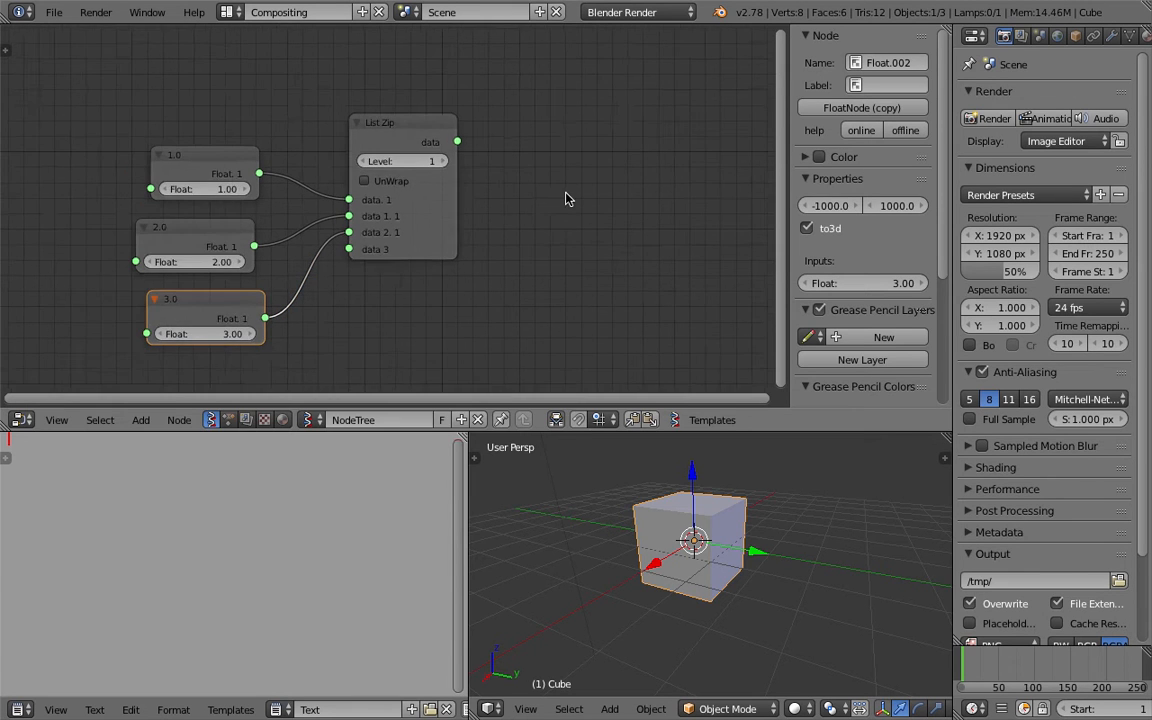
# Add a Stethoscope node, connect List Zip's output to it, and narrow the node editor's side region to reveal the readout
pyautogui.scroll(-1, 486, 188)
pyautogui.press('space')
pyautogui.write('ste')
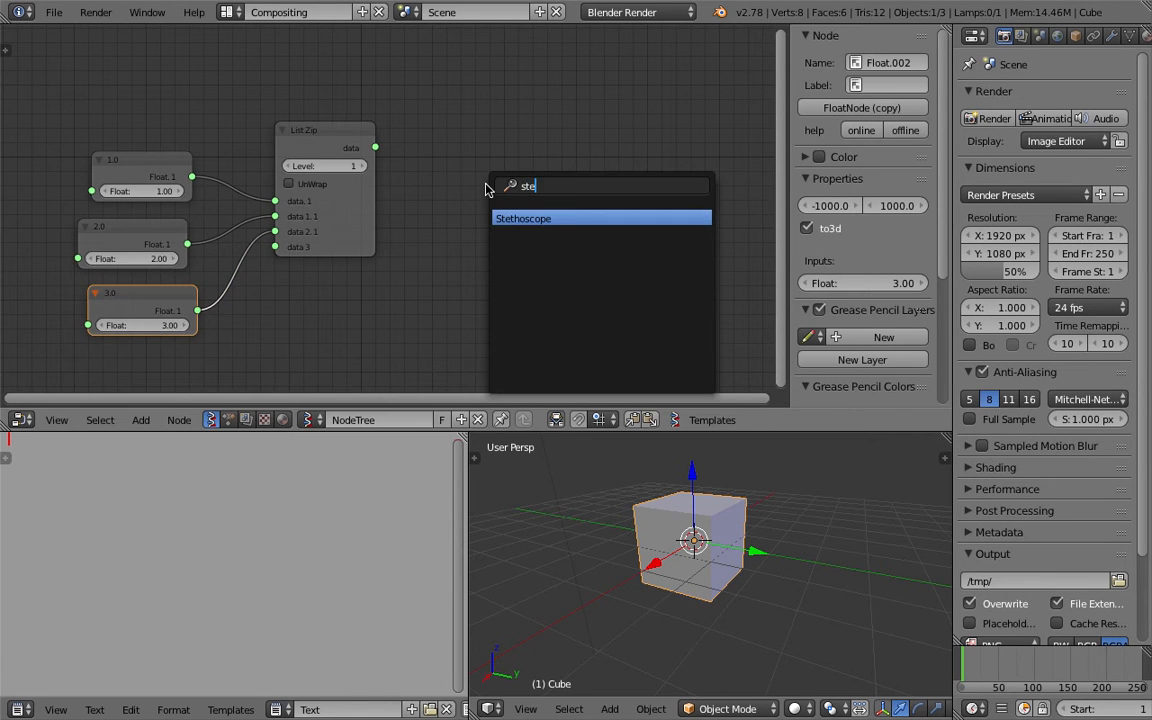
pyautogui.press('Return')
pyautogui.click(455, 106)
pyautogui.scroll(1, 455, 110)
pyautogui.moveTo(372, 131); pyautogui.dragTo(472, 134)
pyautogui.scroll(-1, 690, 185)
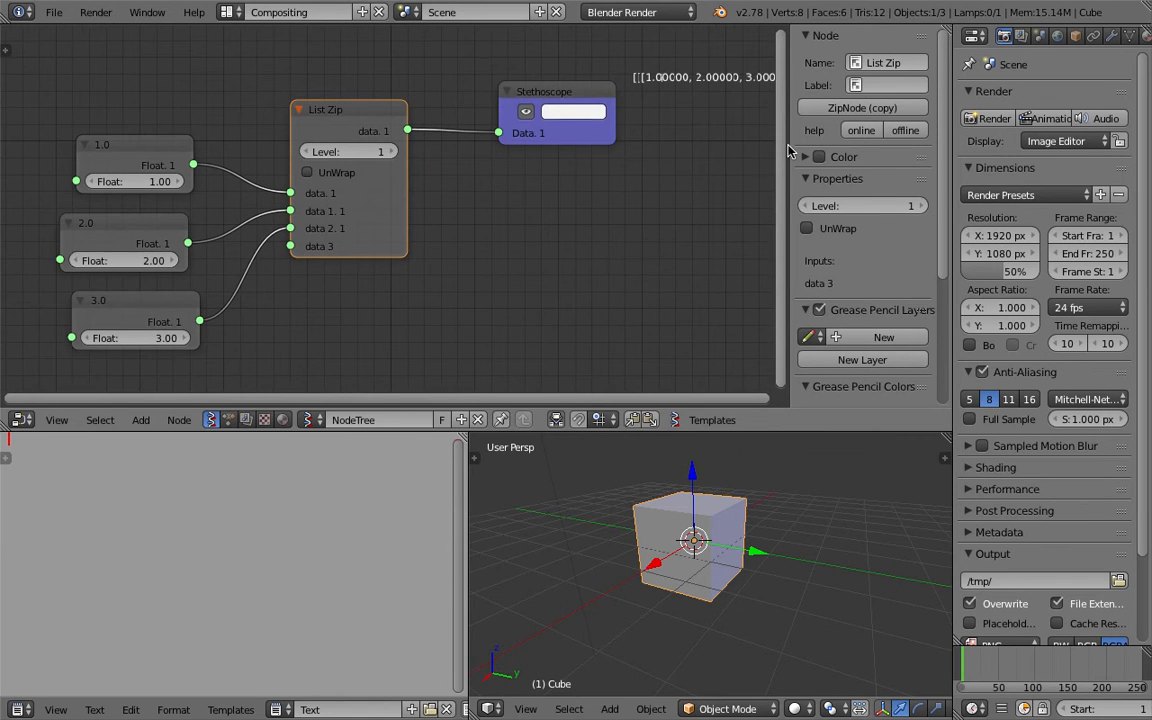
pyautogui.moveTo(789, 135); pyautogui.dragTo(856, 135)
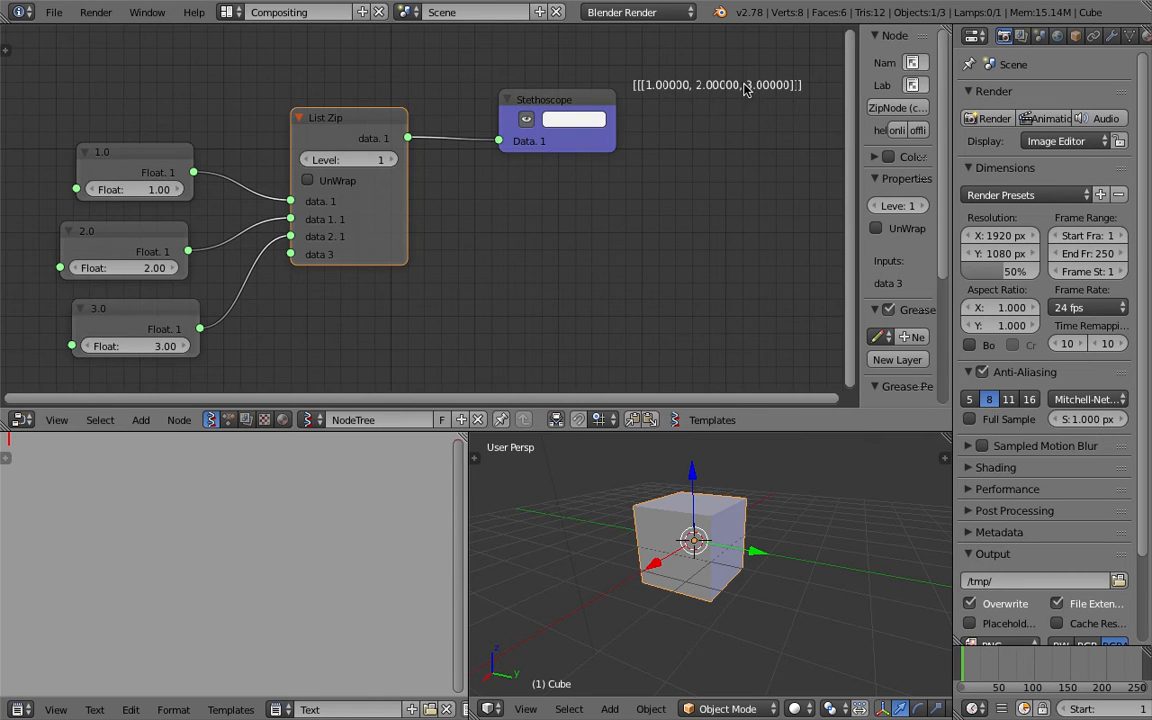
# Delete the three Float nodes feeding List Zip
pyautogui.scroll(-2, 690, 170)
pyautogui.moveTo(693, 173); pyautogui.dragTo(695, 162, button='middle')
pyautogui.moveTo(194, 145); pyautogui.dragTo(178, 144)
pyautogui.moveTo(178, 148); pyautogui.dragTo(218, 146, button='middle')
pyautogui.keyDown('shift'); pyautogui.click(235, 227); pyautogui.keyUp('shift')
pyautogui.keyDown('shift'); pyautogui.click(240, 290); pyautogui.keyUp('shift')
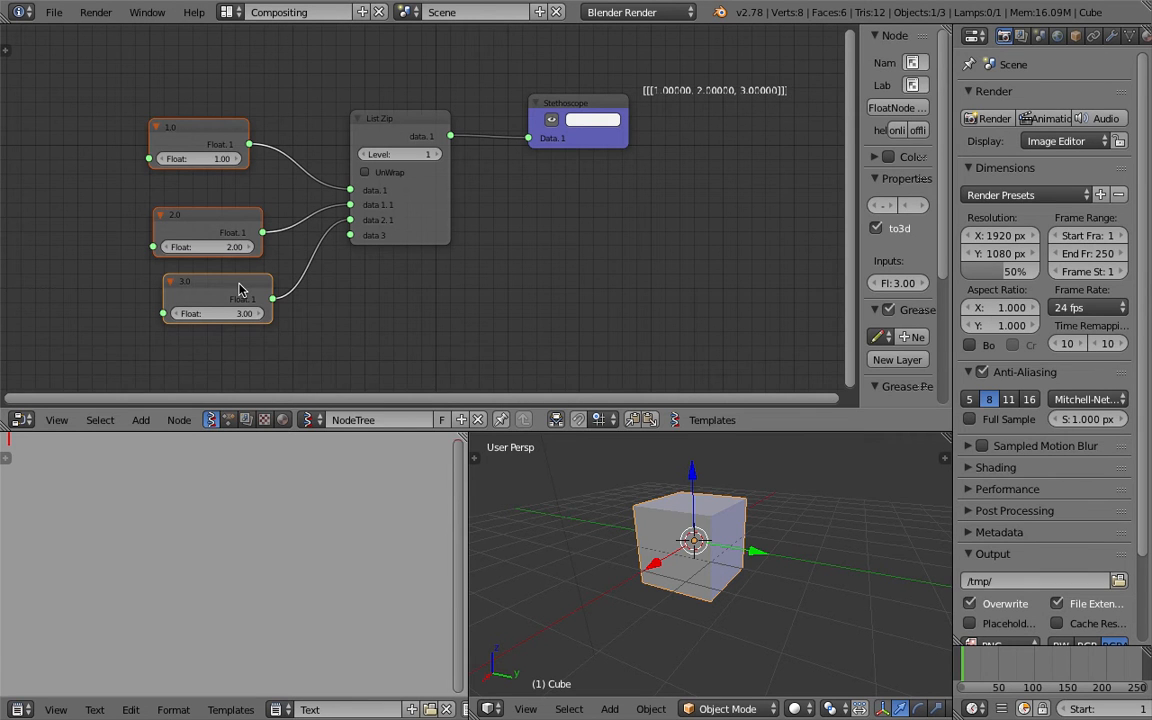
pyautogui.press('x')
# Add a Range Float node on the input side of List Zip and switch it to Count mode
pyautogui.hotkey('alt', 'space')
pyautogui.write('range')
pyautogui.press('Down')
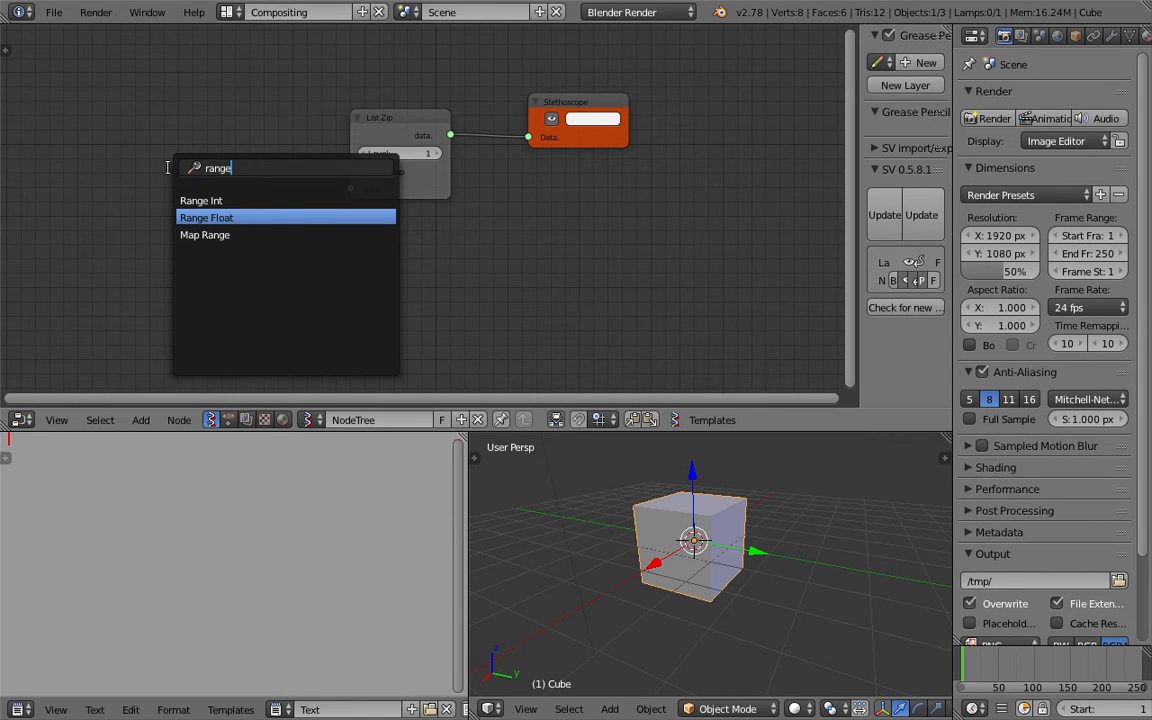
pyautogui.press('Return')
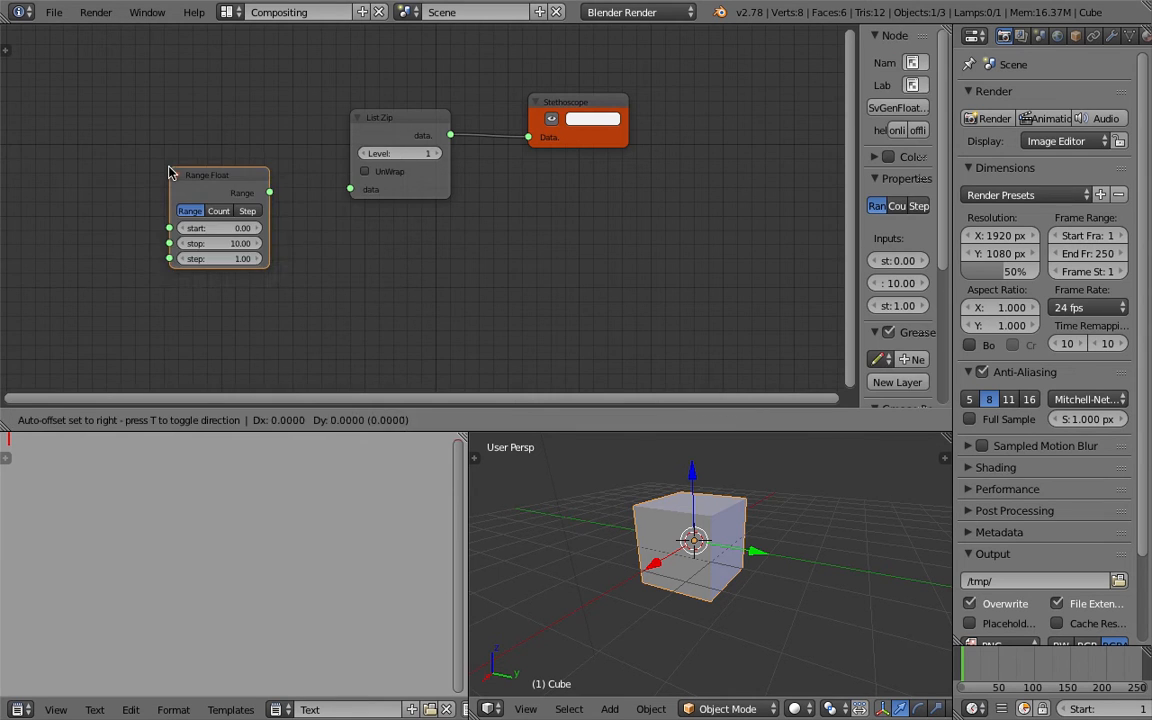
pyautogui.click(88, 133)
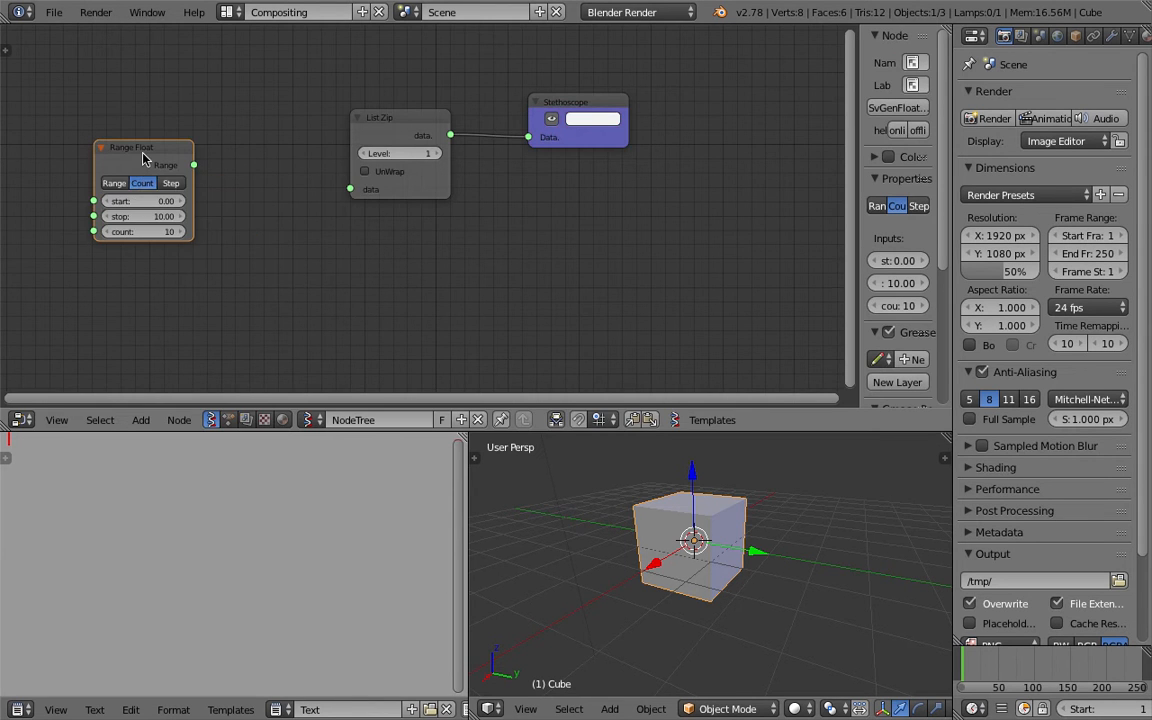
# Set the Range Float node's count to 5 and move the node farther away from List Zip
pyautogui.scroll(1, 163, 137)
pyautogui.moveTo(167, 144)
pyautogui.mouseDown()
pyautogui.moveTo(188, 144)
pyautogui.moveTo(184, 154)
pyautogui.mouseUp()
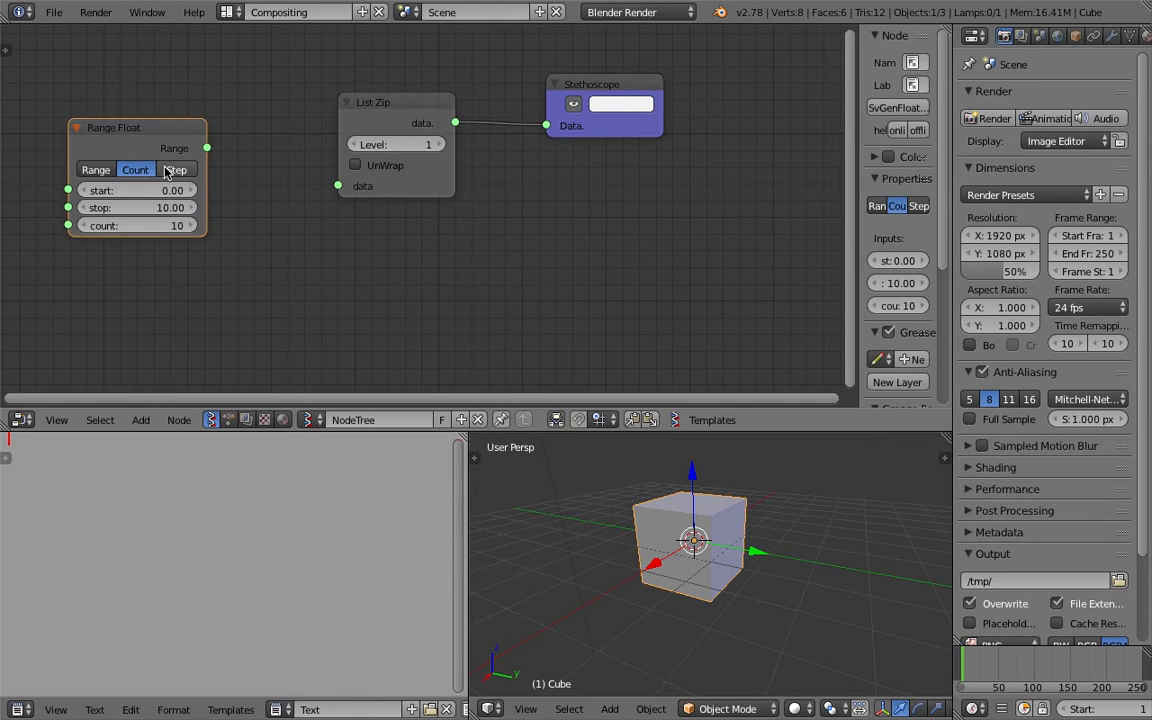
pyautogui.click(139, 225)
pyautogui.write('5')
pyautogui.press('Return')
pyautogui.moveTo(201, 163); pyautogui.dragTo(169, 142)
# Duplicate the Stethoscope node beside Range Float and connect the Range output to the copy
pyautogui.click(594, 93)
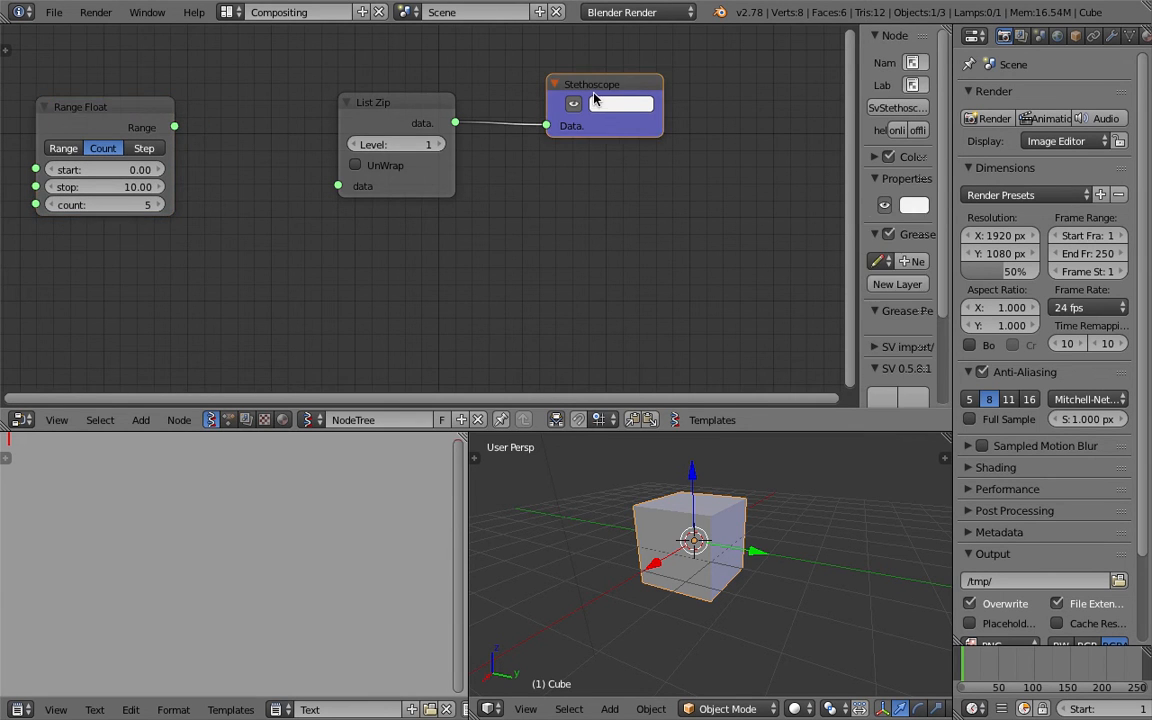
pyautogui.moveTo(623, 157); pyautogui.dragTo(630, 168, button='middle')
pyautogui.hotkey('shift', 'd')
pyautogui.click(283, 148)
pyautogui.moveTo(181, 138); pyautogui.dragTo(211, 108)
# Move List Zip and its Stethoscope node clear of the Range Float readout
pyautogui.moveTo(380, 112); pyautogui.dragTo(391, 131)
pyautogui.moveTo(405, 121); pyautogui.dragTo(440, 141, button='middle')
pyautogui.scroll(2, 441, 141)
pyautogui.moveTo(656, 101); pyautogui.dragTo(702, 154)
pyautogui.scroll(-2, 525, 148)
pyautogui.moveTo(514, 146); pyautogui.dragTo(559, 144, button='middle')
pyautogui.scroll(1, 557, 144)
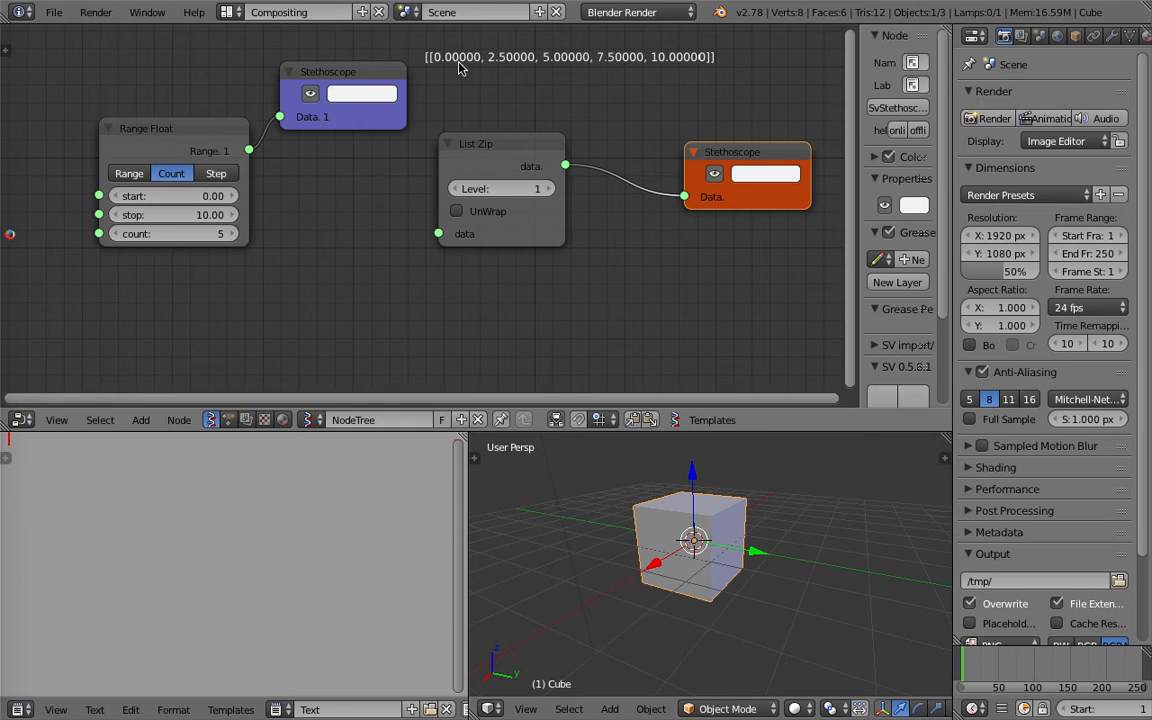
# Reposition the Range Float node and set its stop value to 5
pyautogui.scroll(-1, 595, 54)
pyautogui.moveTo(595, 54); pyautogui.dragTo(580, 37, button='middle')
pyautogui.moveTo(224, 123); pyautogui.dragTo(196, 84)
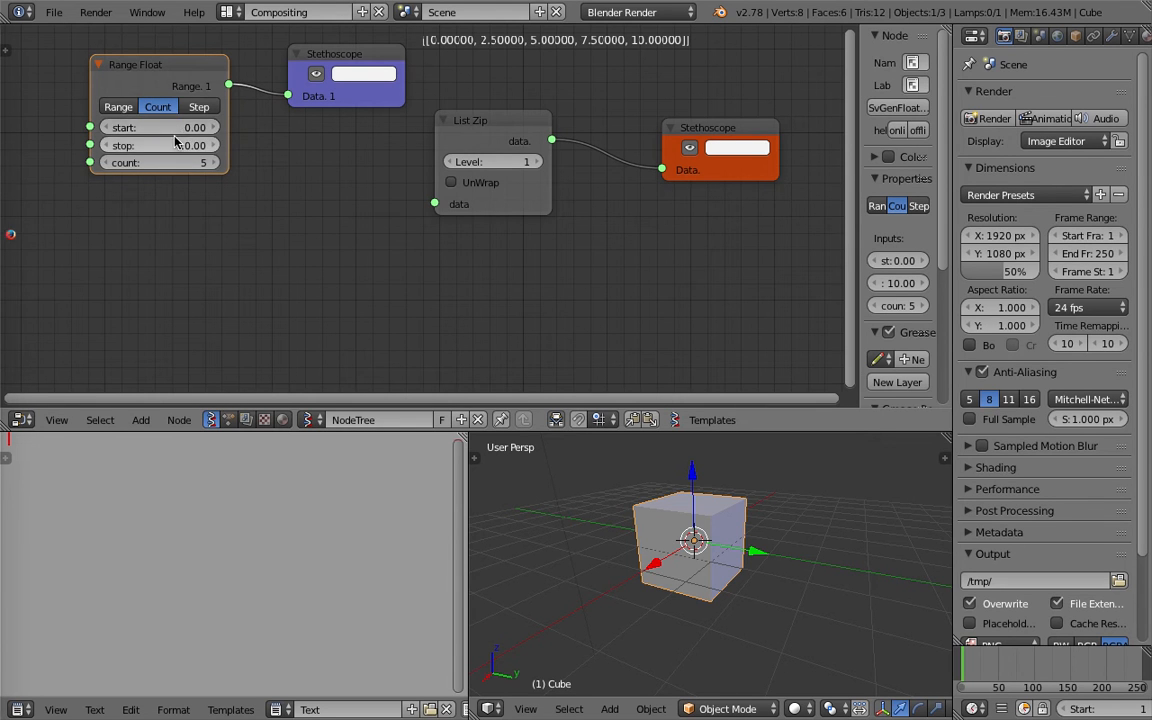
pyautogui.click(170, 145)
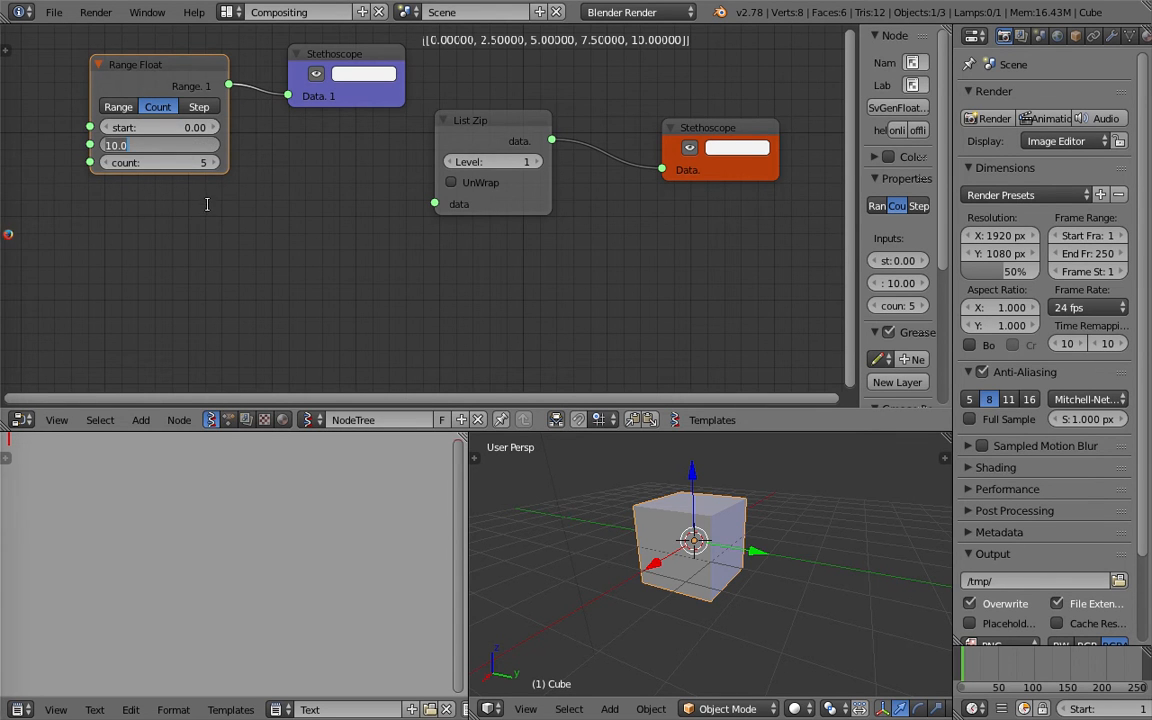
pyautogui.write('5')
pyautogui.press('Return')
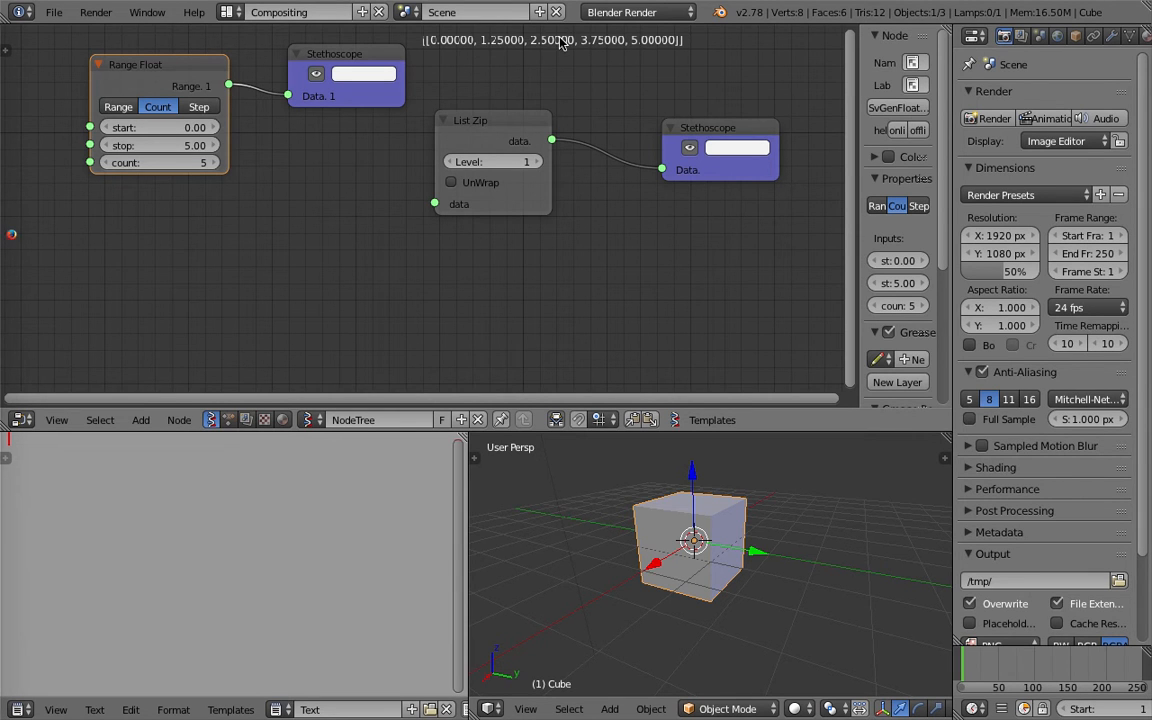
# Try a count of 4 on the Range Float node, and restore the count to 5
pyautogui.click(191, 167)
pyautogui.write('4')
pyautogui.press('Return')
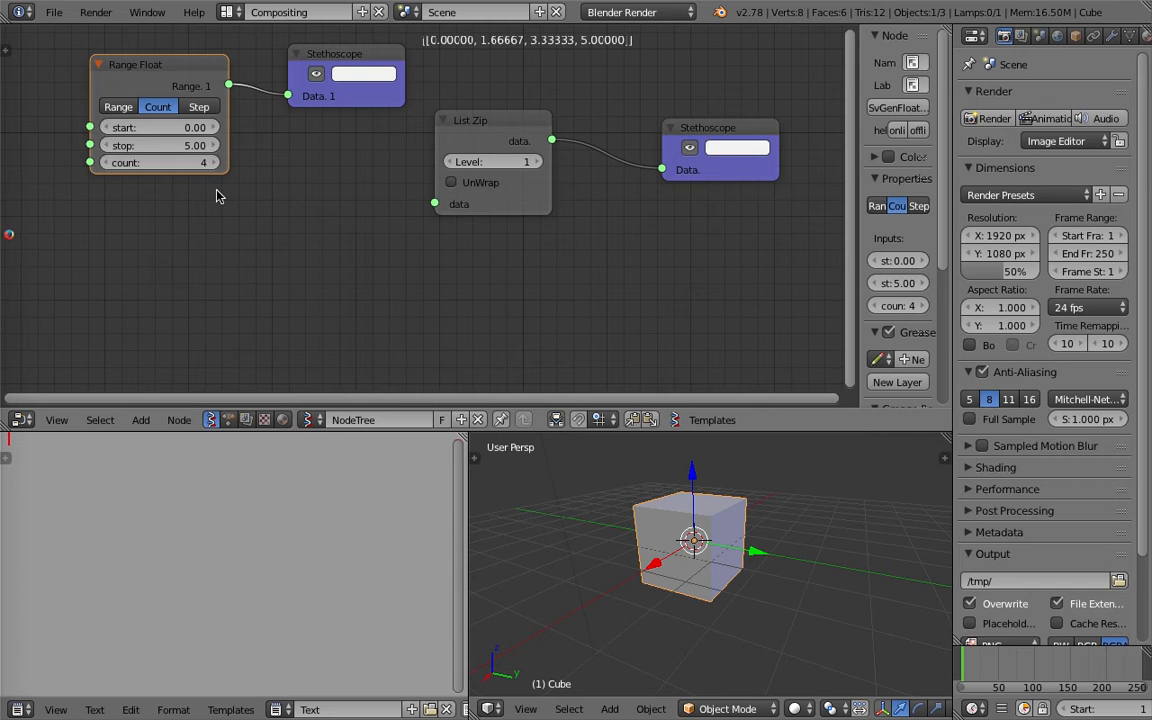
pyautogui.click(196, 164)
pyautogui.write('5')
pyautogui.press('Return')
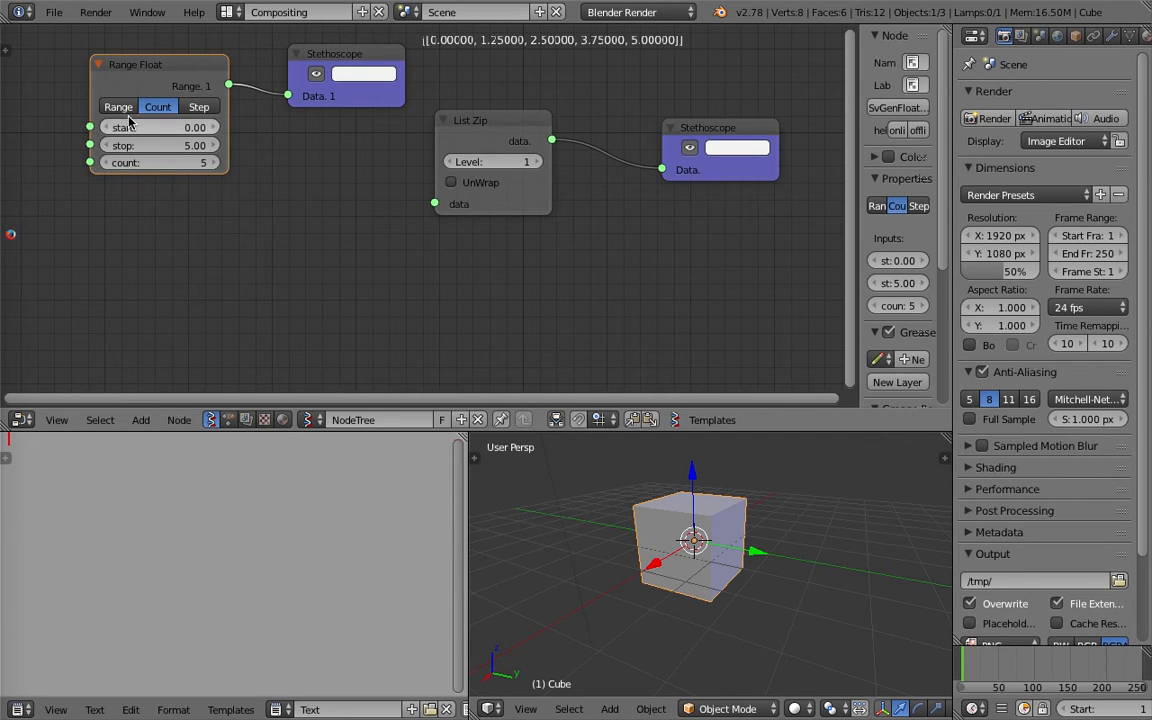
# Switch the Range Float node from Count to Range mode
pyautogui.click(120, 108)
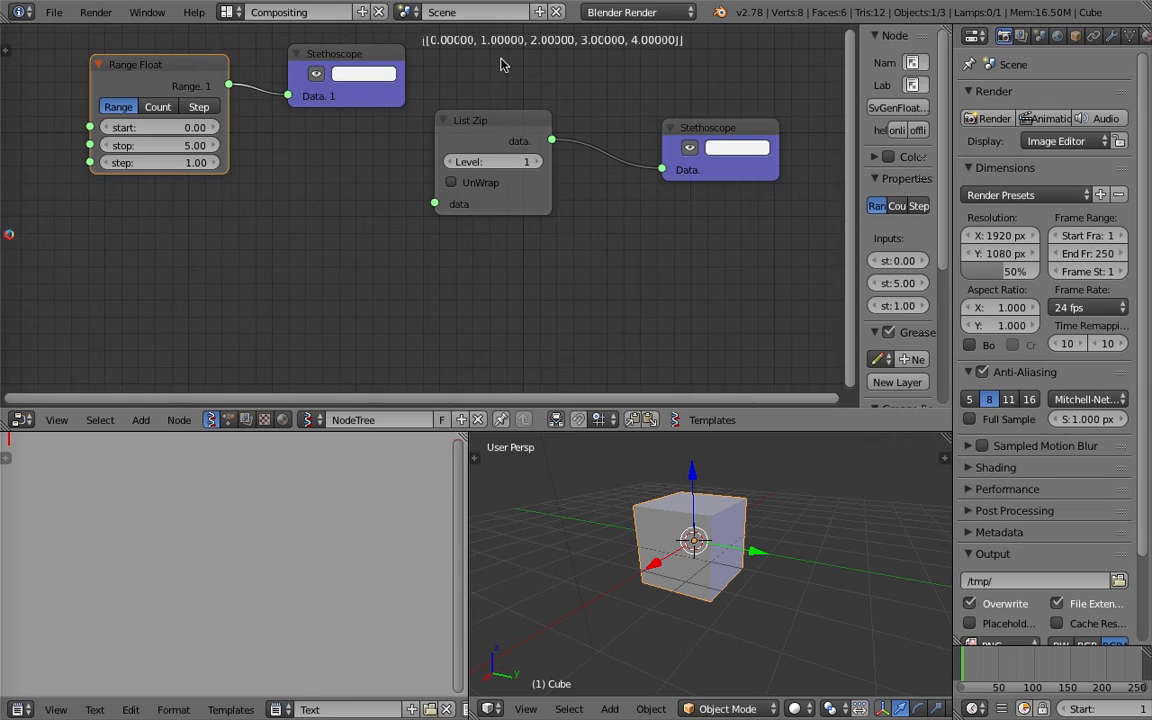
pyautogui.moveTo(410, 102); pyautogui.dragTo(416, 110, button='middle')
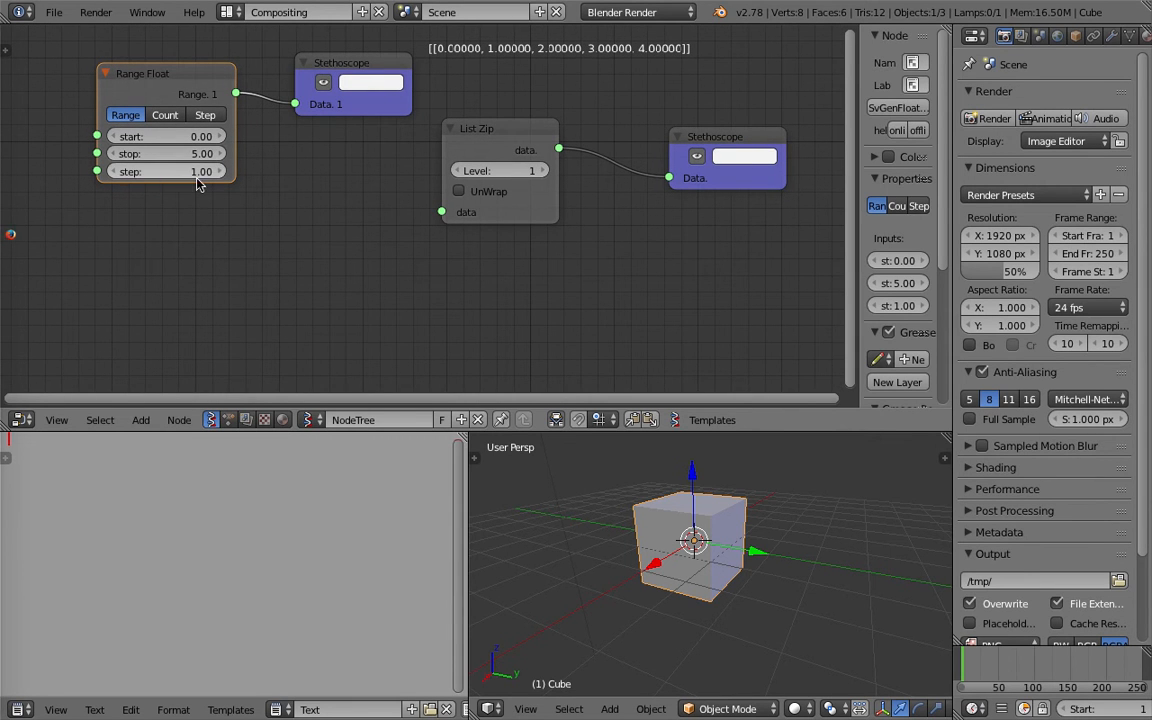
pyautogui.moveTo(441, 119); pyautogui.dragTo(411, 113, button='middle')
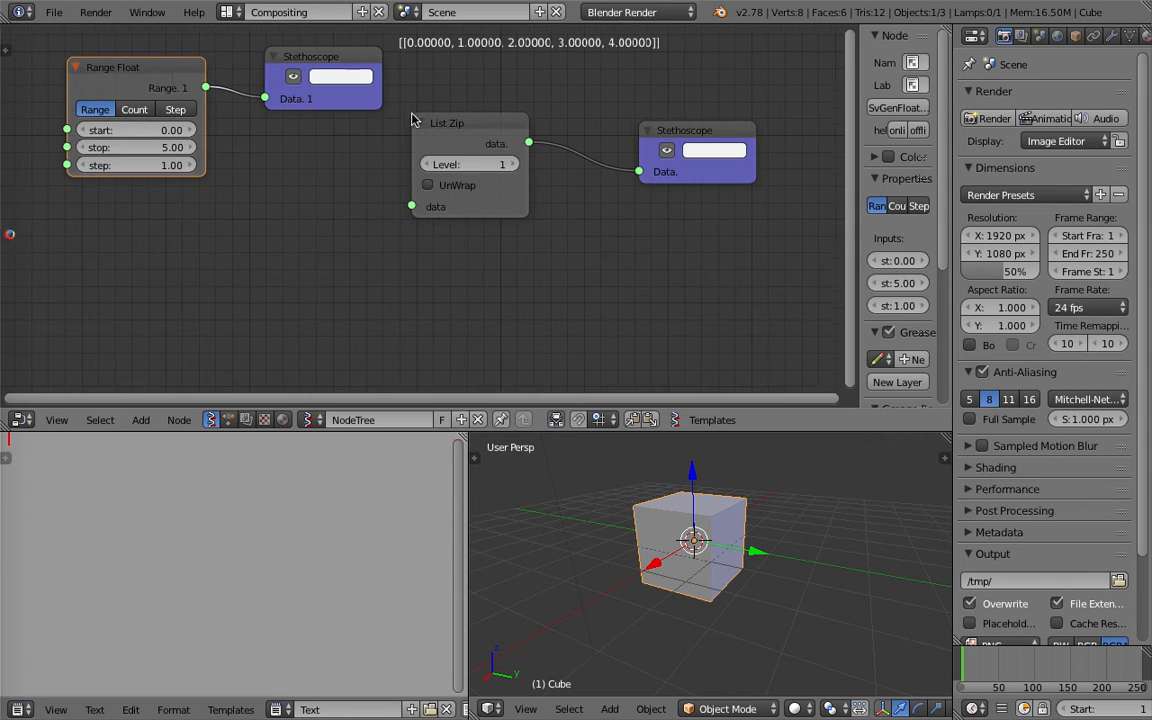
pyautogui.click(317, 70)
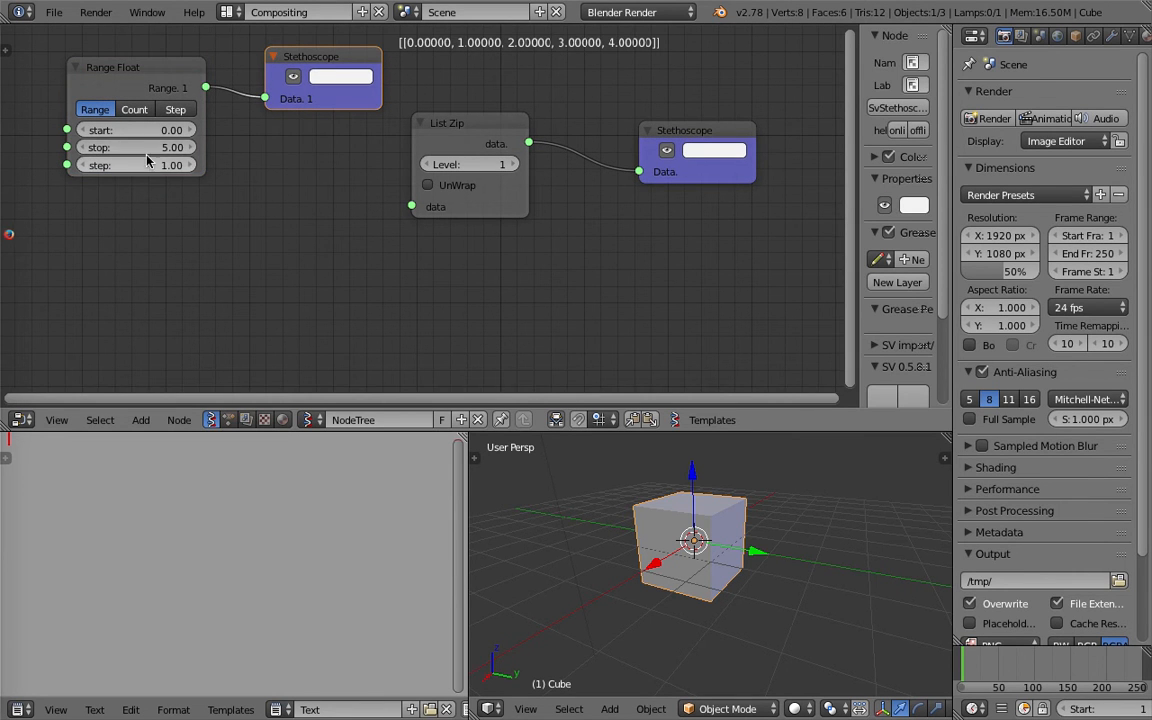
# Duplicate the Range Float node below the original and connect both Range outputs to List Zip's first two inputs
pyautogui.click(168, 86)
pyautogui.hotkey('shift', 'd')
pyautogui.click(155, 232)
pyautogui.moveTo(205, 88); pyautogui.dragTo(411, 206)
pyautogui.keyDown('shift'); pyautogui.scroll(-2, 321, 206); pyautogui.keyUp('shift')
pyautogui.moveTo(197, 203); pyautogui.dragTo(412, 192)
pyautogui.moveTo(321, 235); pyautogui.dragTo(357, 220, button='middle')
# Set the duplicated Range Float node's start to 6 and its stop to 10
pyautogui.click(198, 231)
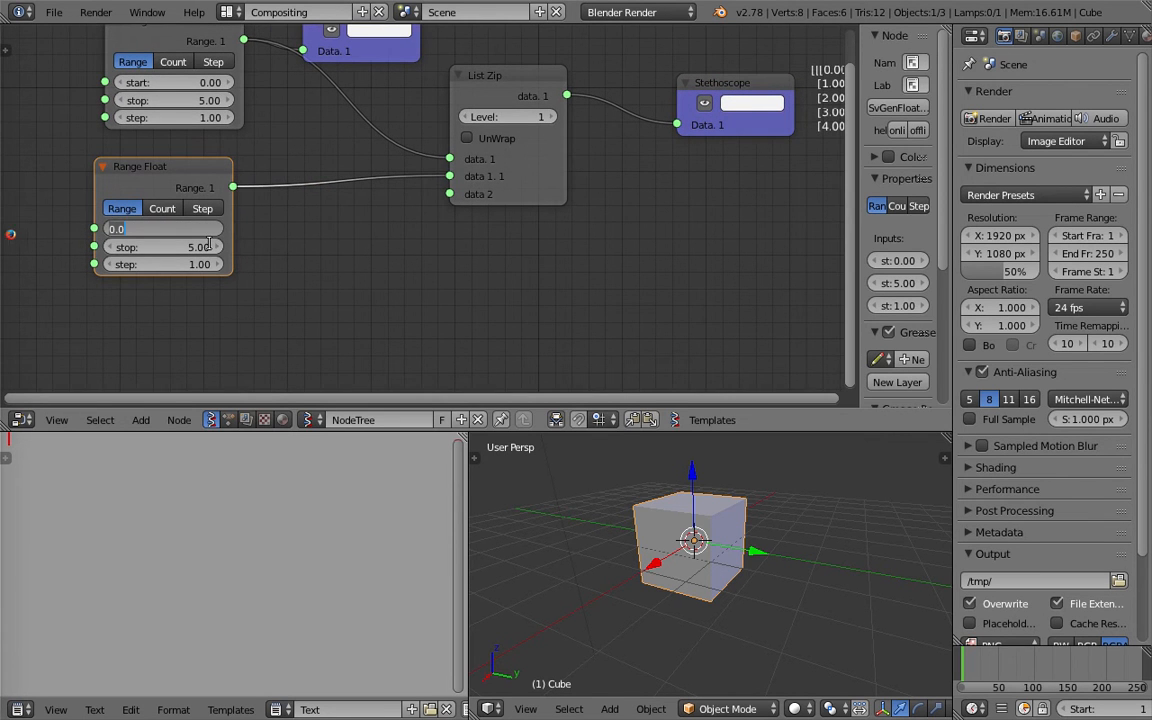
pyautogui.write('6')
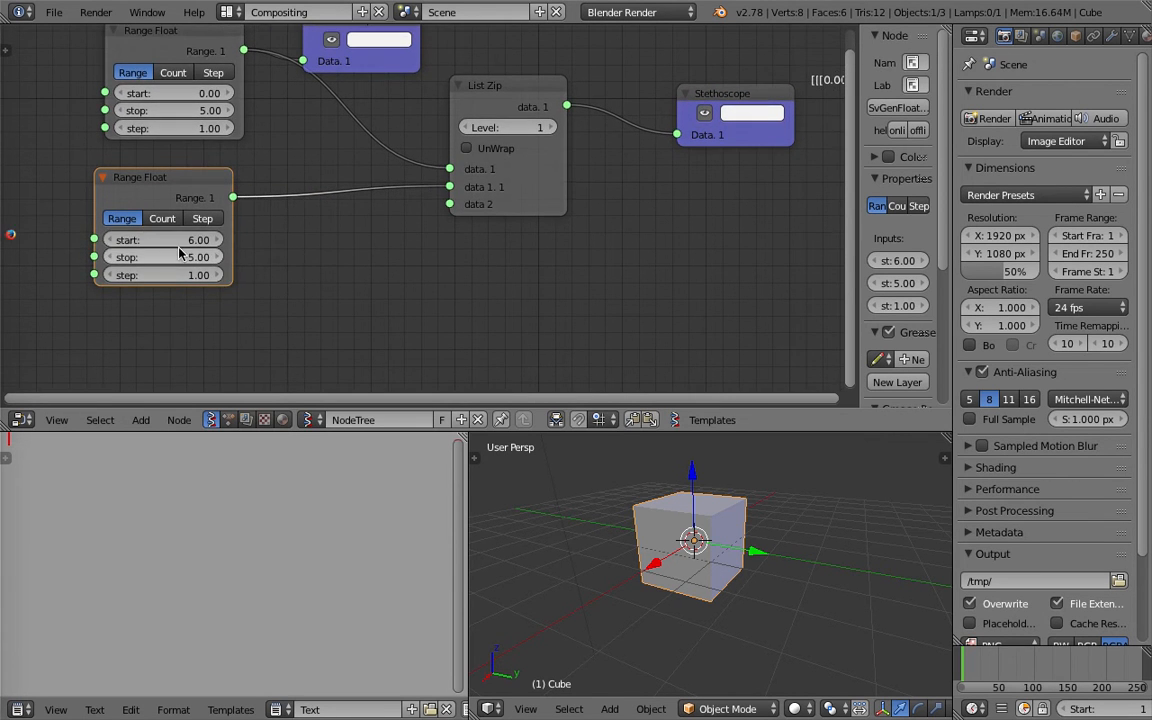
pyautogui.click(202, 255)
pyautogui.write('10')
pyautogui.press('Return')
pyautogui.keyDown('shift'); pyautogui.scroll(2, 400, 180); pyautogui.keyUp('shift')
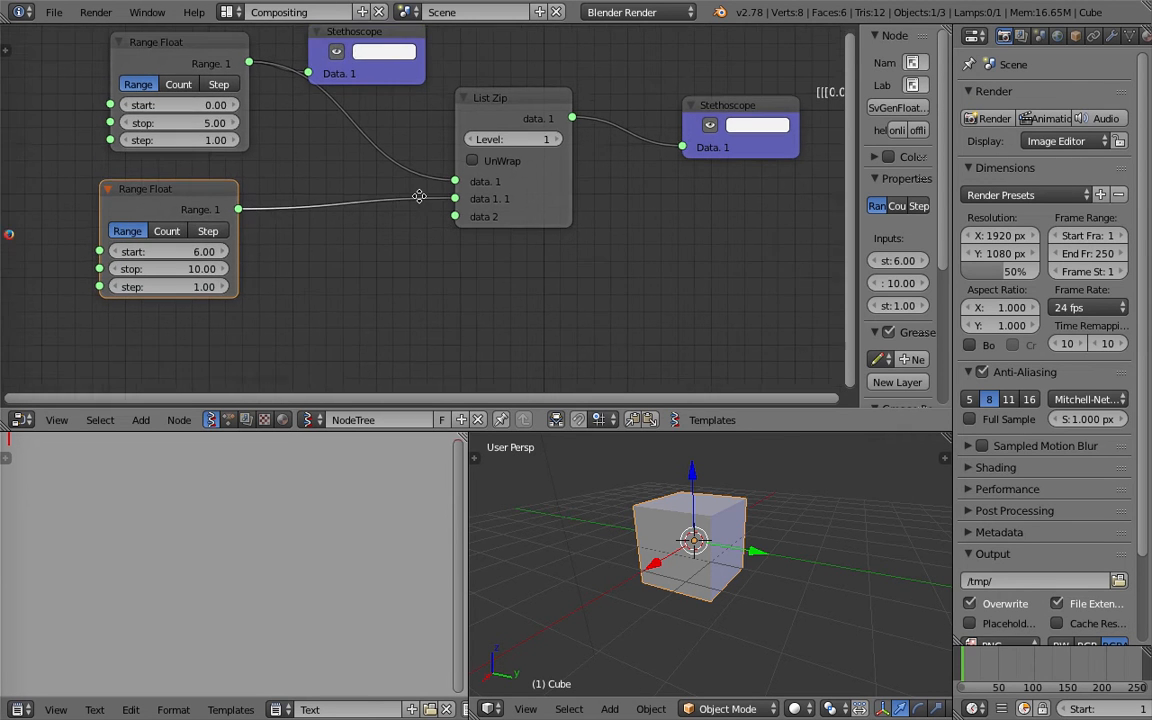
# Duplicate the Stethoscope node and connect the copy to the second Range Float node's Range output
pyautogui.moveTo(346, 72); pyautogui.dragTo(367, 62)
pyautogui.hotkey('shift', 'd')
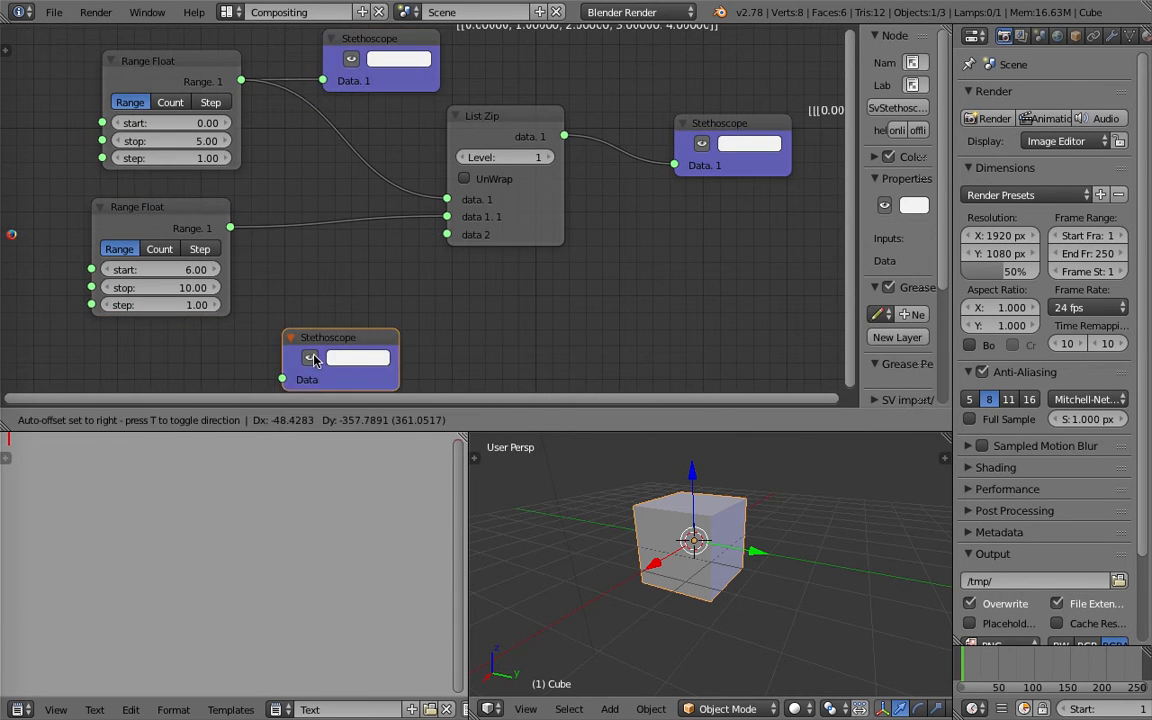
pyautogui.click(303, 306)
pyautogui.moveTo(231, 228); pyautogui.dragTo(273, 327)
pyautogui.scroll(-2, 432, 306)
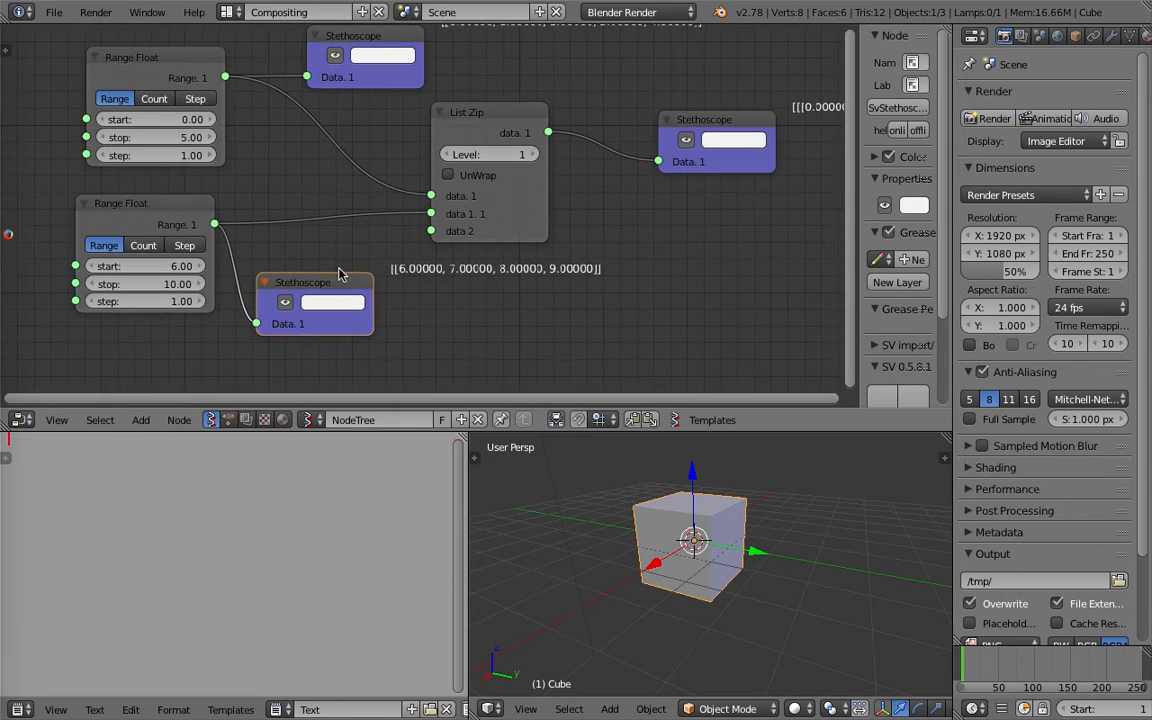
pyautogui.scroll(1, 436, 308)
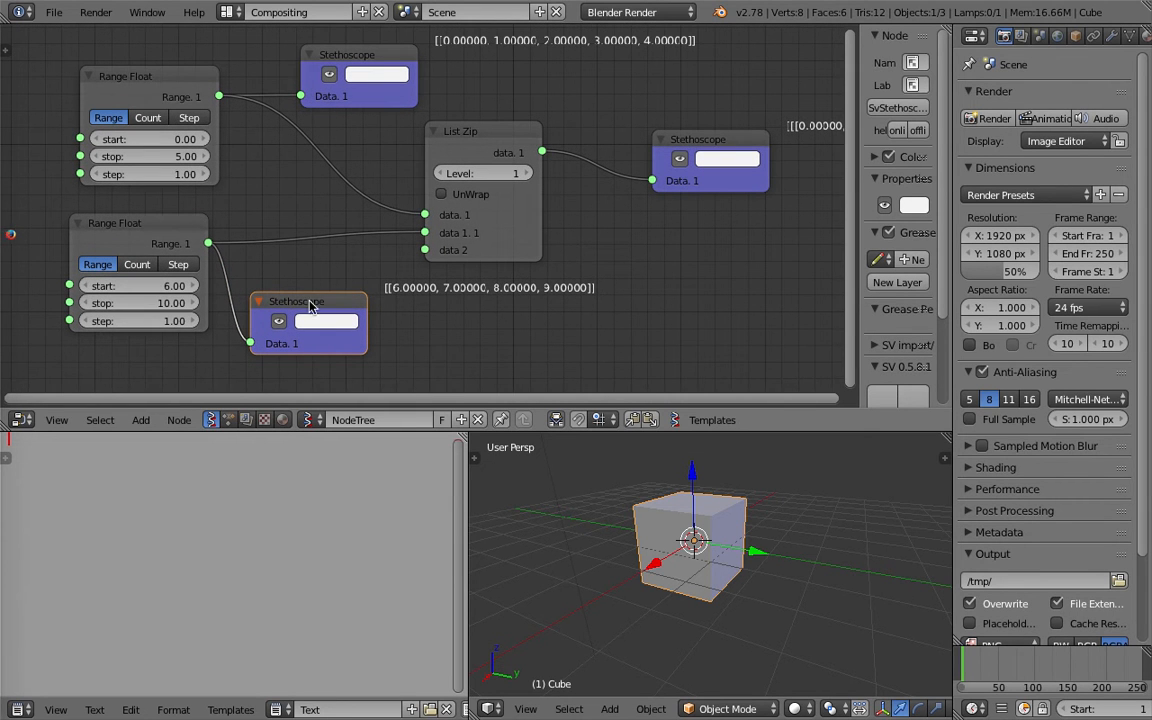
# Set the second Range Float node's start to 5
pyautogui.click(170, 304)
pyautogui.doubleClick(170, 287)
pyautogui.write('5')
pyautogui.press('Return')
pyautogui.moveTo(412, 298); pyautogui.dragTo(411, 304, button='middle')
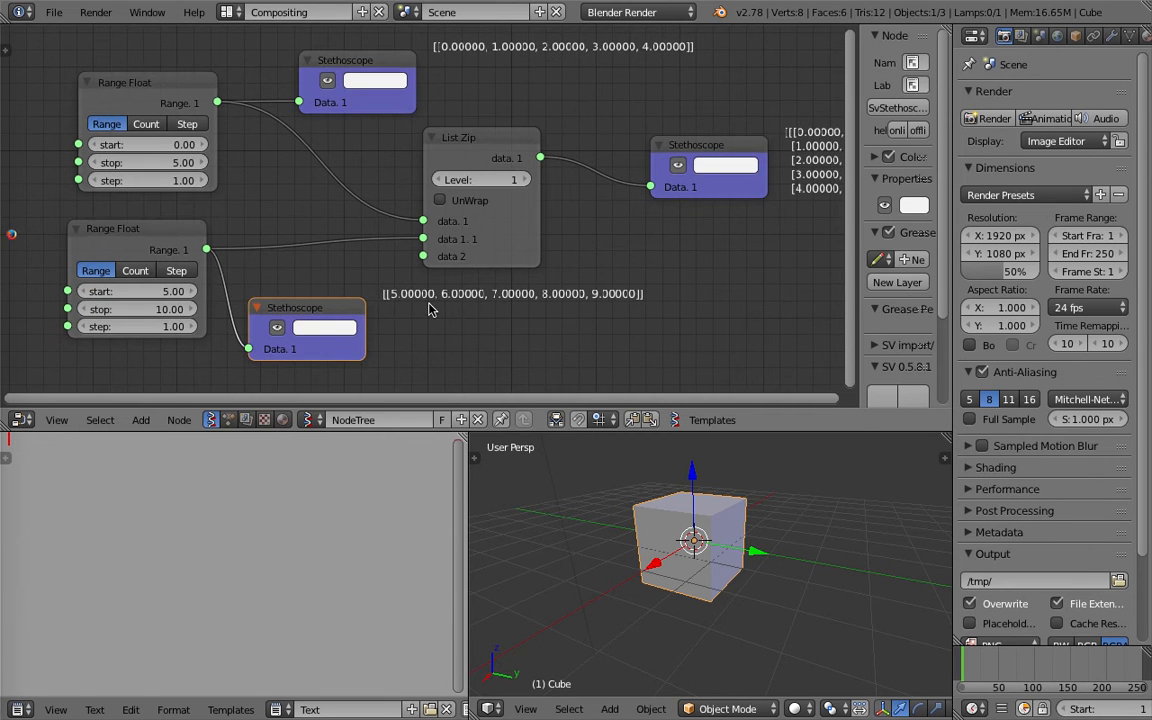
# Examine the two input lists' Stethoscope readouts and compare them with the List Zip output
pyautogui.scroll(-1, 617, 303)
pyautogui.moveTo(618, 303); pyautogui.dragTo(591, 332, button='middle')
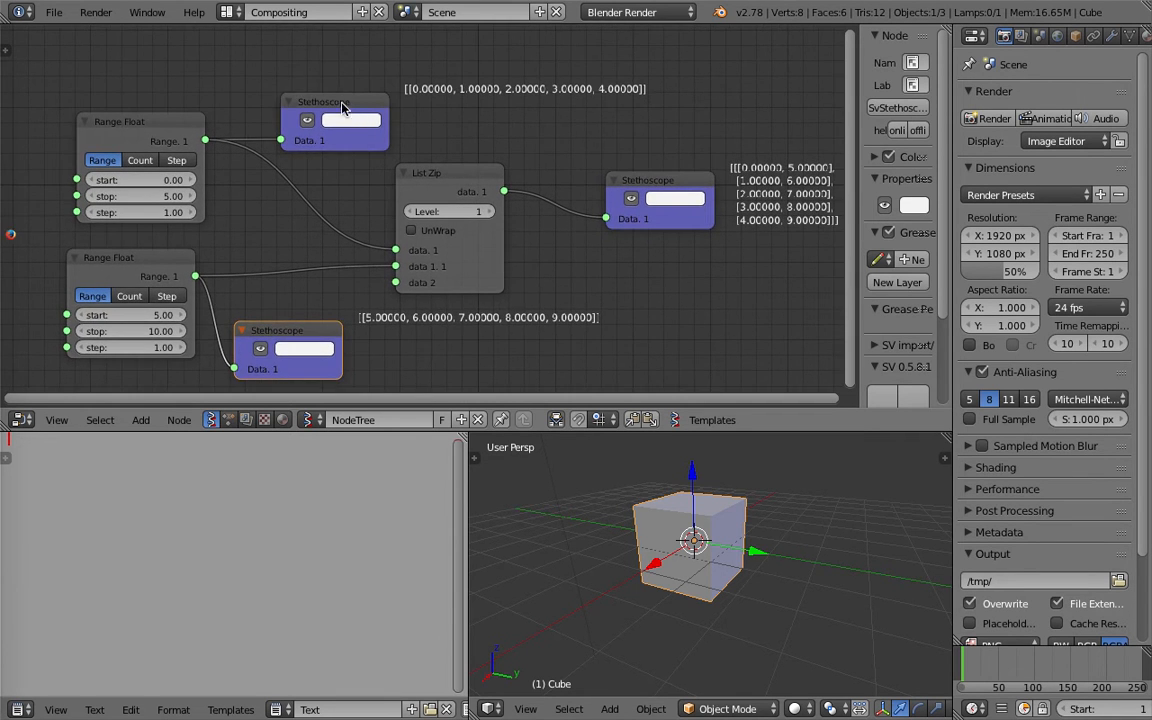
pyautogui.click(330, 103)
pyautogui.scroll(1, 342, 107)
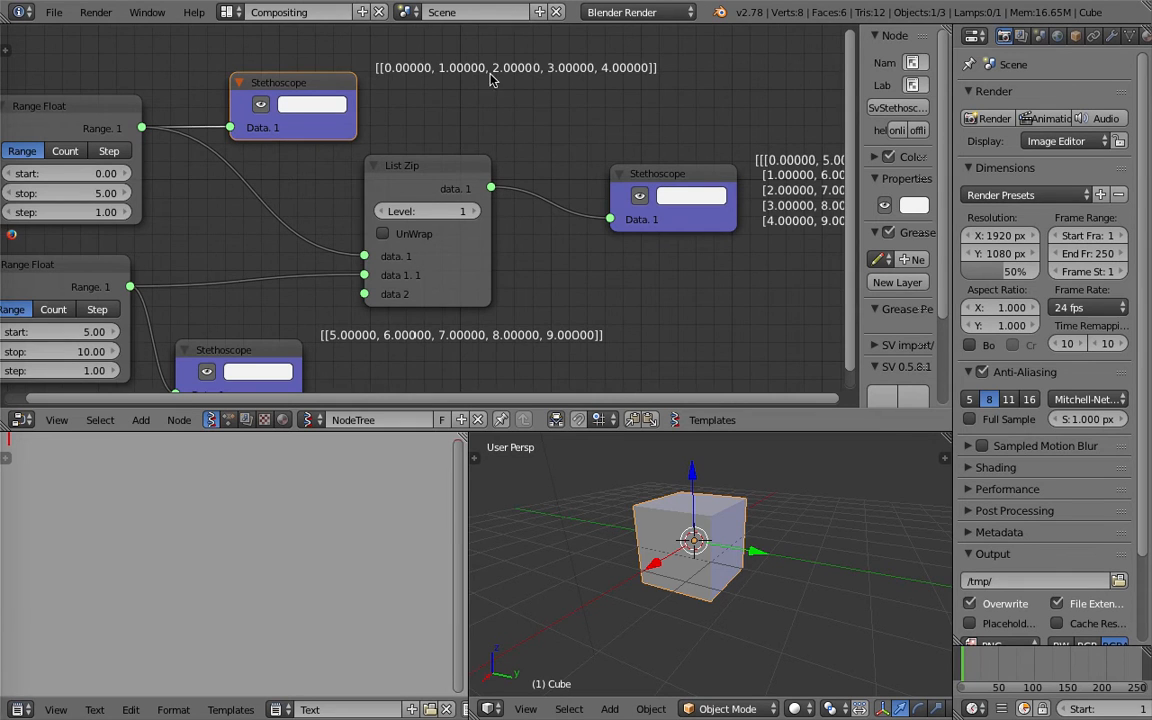
pyautogui.moveTo(443, 239); pyautogui.dragTo(411, 223, button='middle')
pyautogui.moveTo(466, 347); pyautogui.dragTo(430, 297, button='middle')
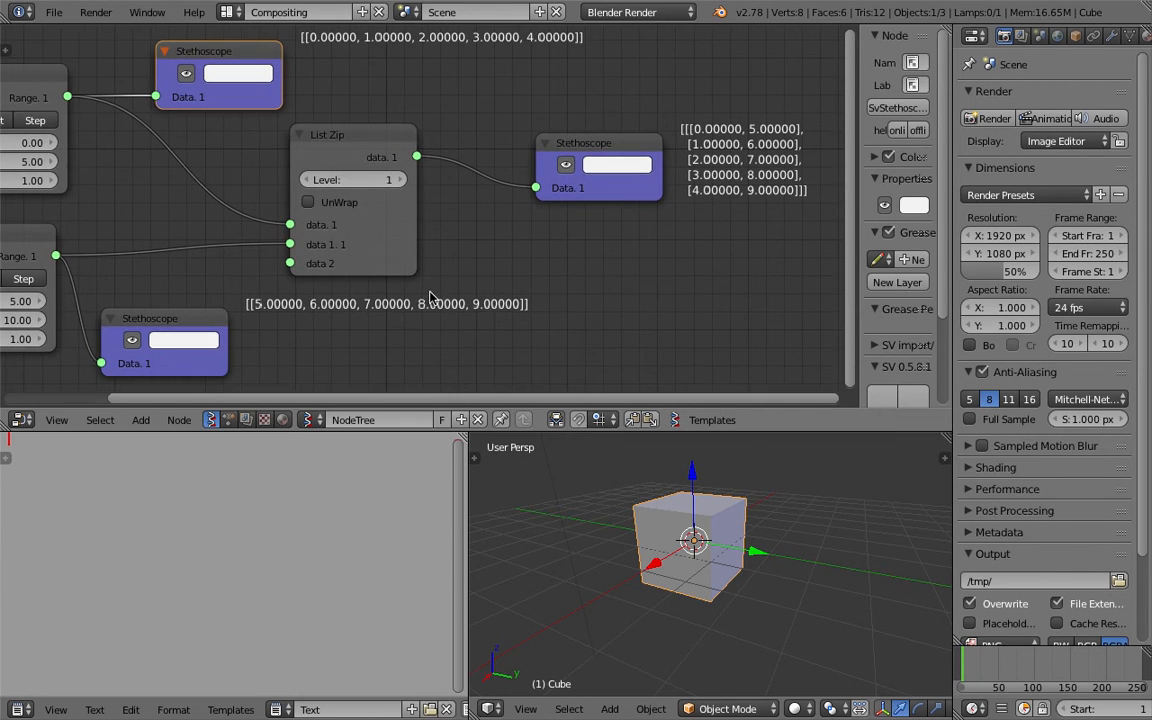
pyautogui.moveTo(570, 153); pyautogui.dragTo(482, 143, button='middle')
pyautogui.moveTo(512, 144); pyautogui.dragTo(480, 144)
pyautogui.moveTo(500, 127); pyautogui.dragTo(455, 142, button='middle')
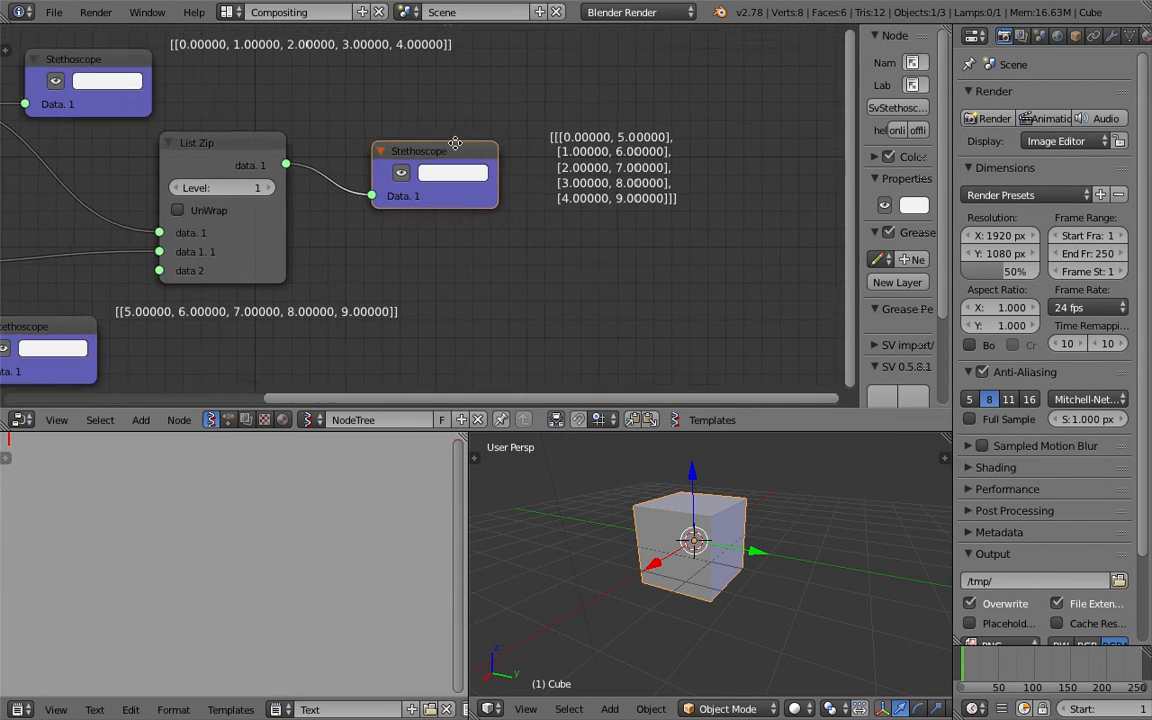
pyautogui.scroll(1, 570, 147)
pyautogui.scroll(1, 619, 133)
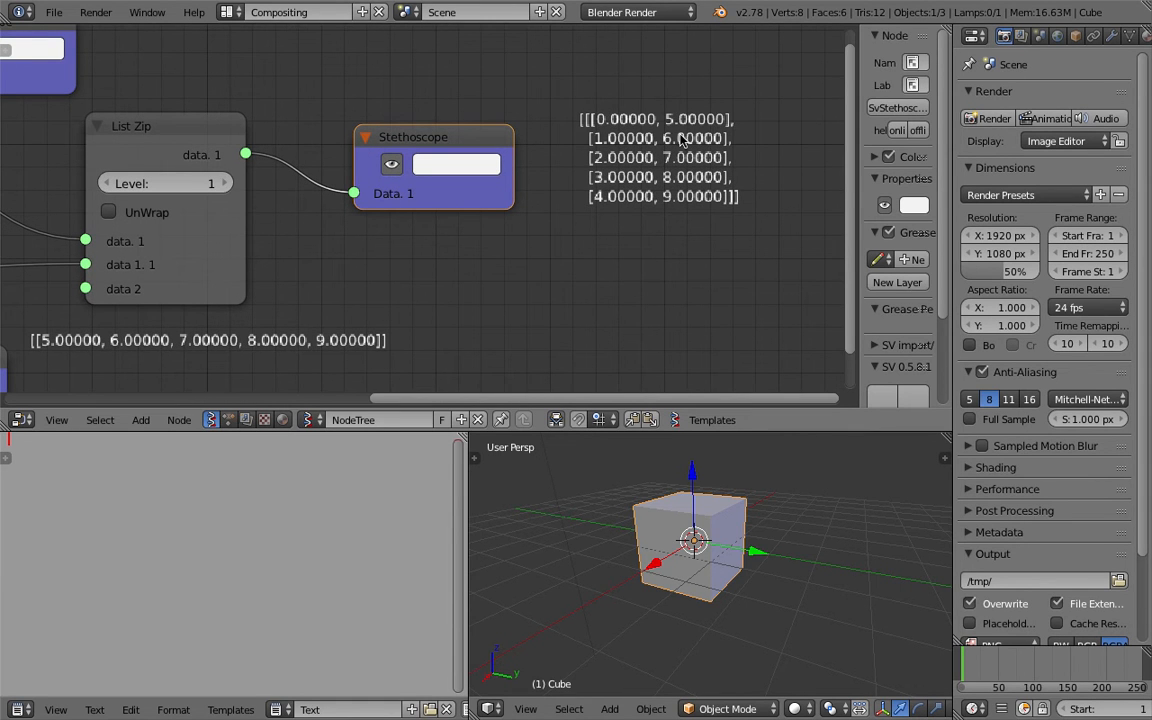
pyautogui.scroll(-2, 642, 128)
pyautogui.moveTo(590, 131); pyautogui.dragTo(669, 136, button='middle')
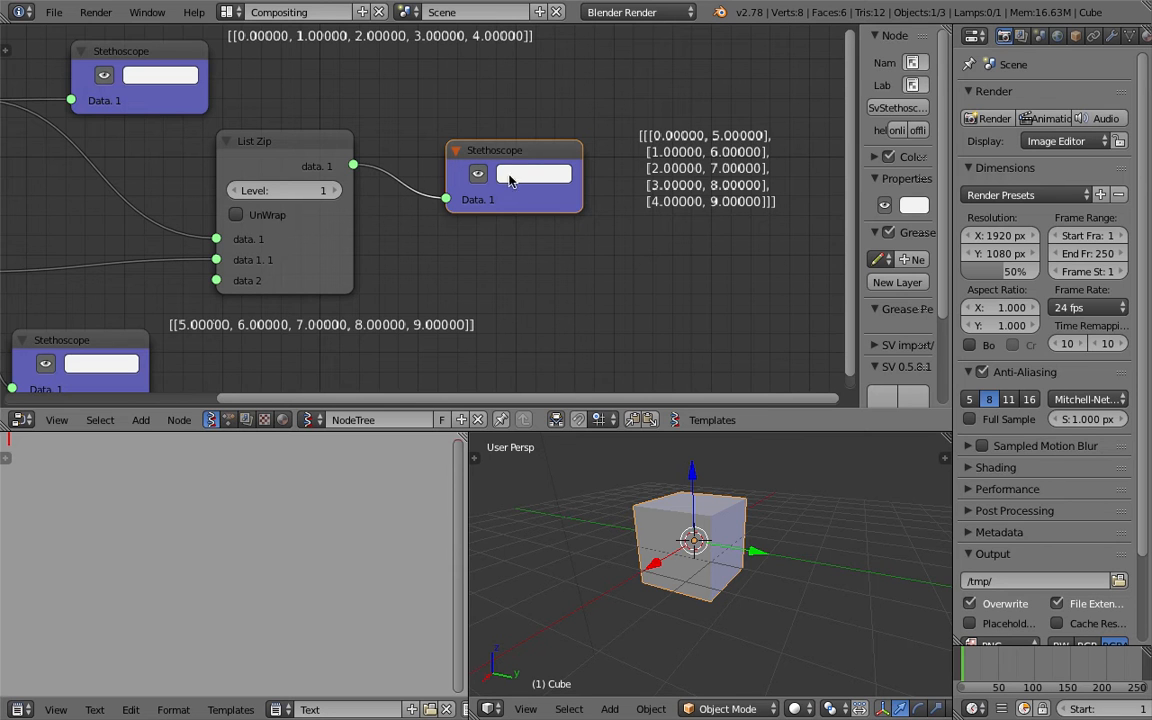
pyautogui.scroll(-1, 640, 235)
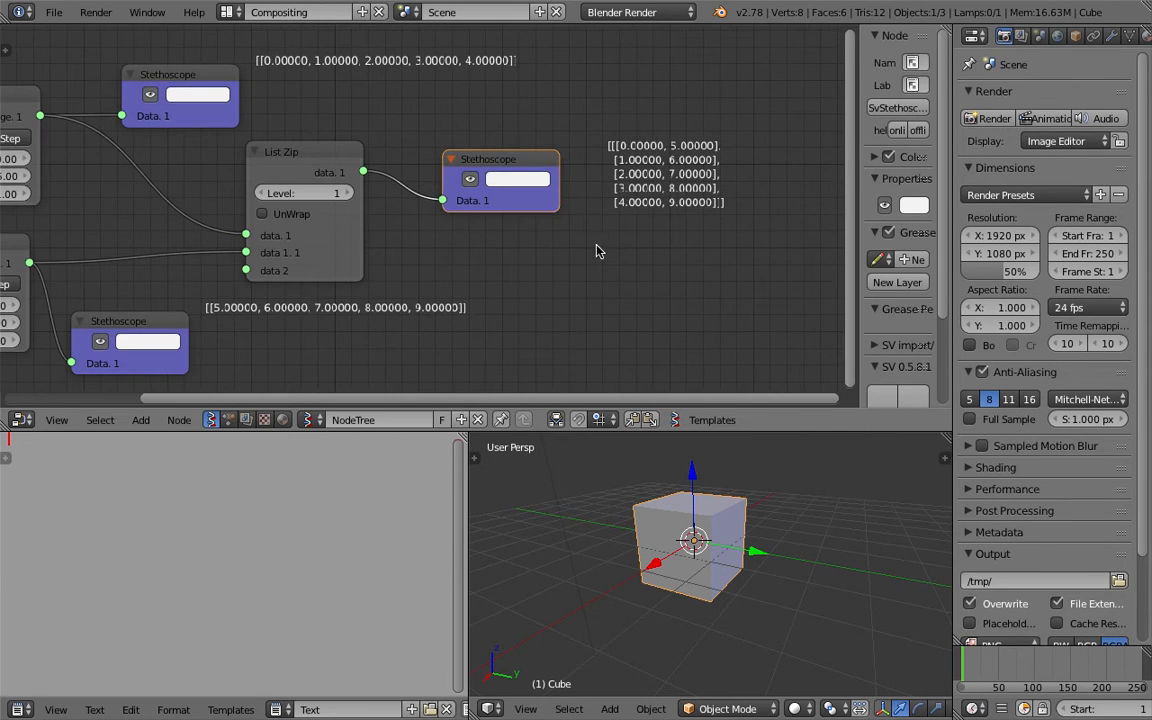
# Sketch a closed zipper as two long vertical lines with short alternating teeth below the zipped output readout
pyautogui.moveTo(608, 243); pyautogui.dragTo(603, 224, button='middle')
pyautogui.moveTo(533, 218); pyautogui.dragTo(550, 372)
pyautogui.moveTo(576, 222); pyautogui.dragTo(594, 368)
pyautogui.moveTo(577, 238)
pyautogui.mouseDown()
pyautogui.moveTo(555, 236)
pyautogui.moveTo(546, 284)
pyautogui.moveTo(576, 320)
pyautogui.mouseUp()
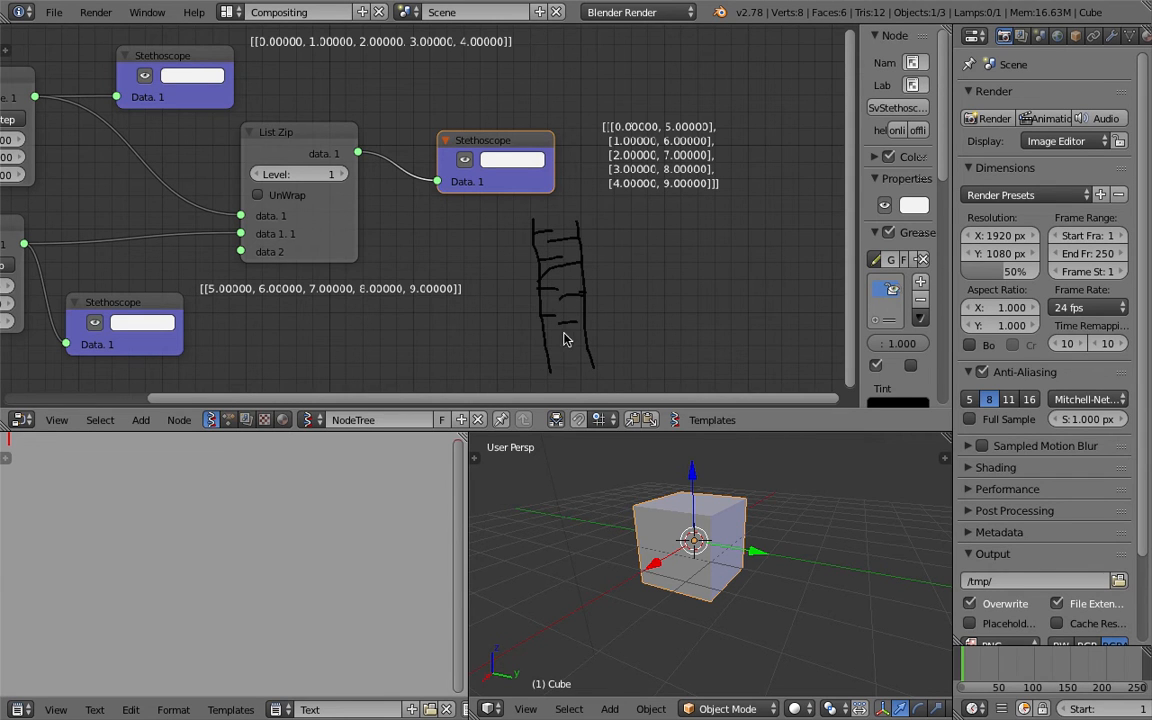
# Sketch a Y-shaped opening zipper with a pointed tip beside the toothed zipper drawing
pyautogui.moveTo(583, 346); pyautogui.dragTo(523, 304, button='middle')
pyautogui.moveTo(589, 182); pyautogui.dragTo(612, 316)
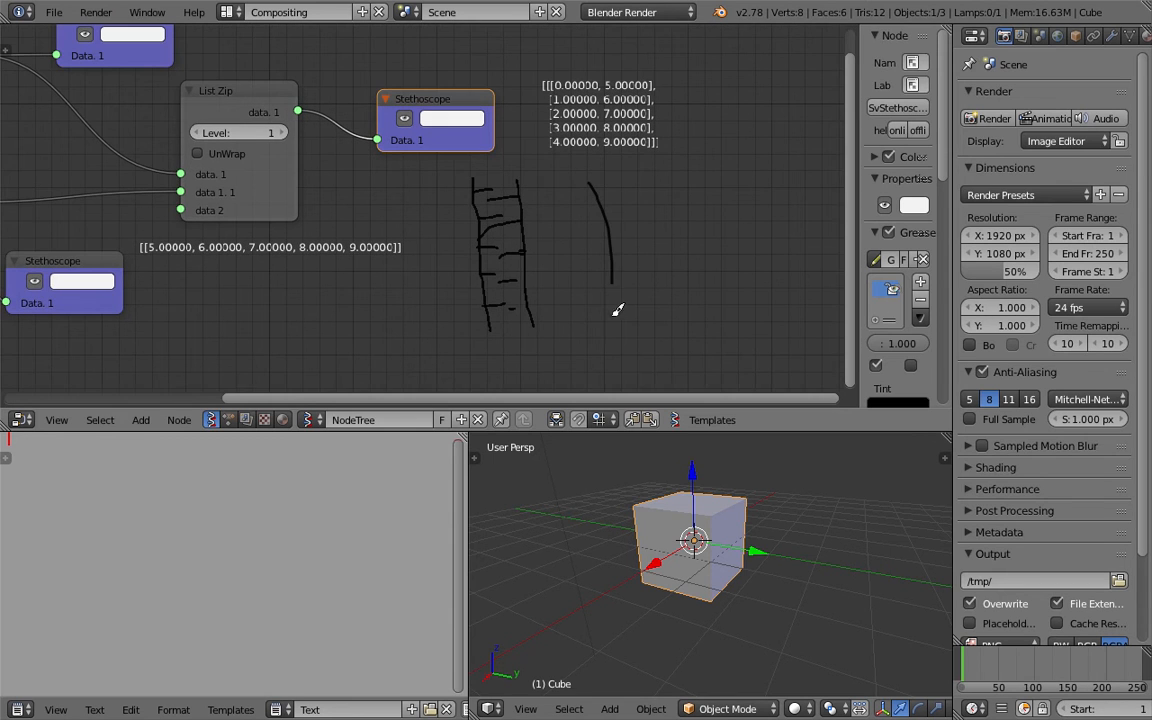
pyautogui.moveTo(648, 197)
pyautogui.mouseDown()
pyautogui.moveTo(617, 285)
pyautogui.moveTo(613, 345)
pyautogui.moveTo(625, 173)
pyautogui.mouseUp()
pyautogui.moveTo(613, 208)
pyautogui.mouseDown()
pyautogui.moveTo(624, 174)
pyautogui.moveTo(650, 195)
pyautogui.mouseUp()
pyautogui.moveTo(594, 167); pyautogui.dragTo(612, 214, button='middle')
pyautogui.scroll(-1, 560, 225)
pyautogui.moveTo(440, 252); pyautogui.dragTo(494, 203, button='middle')
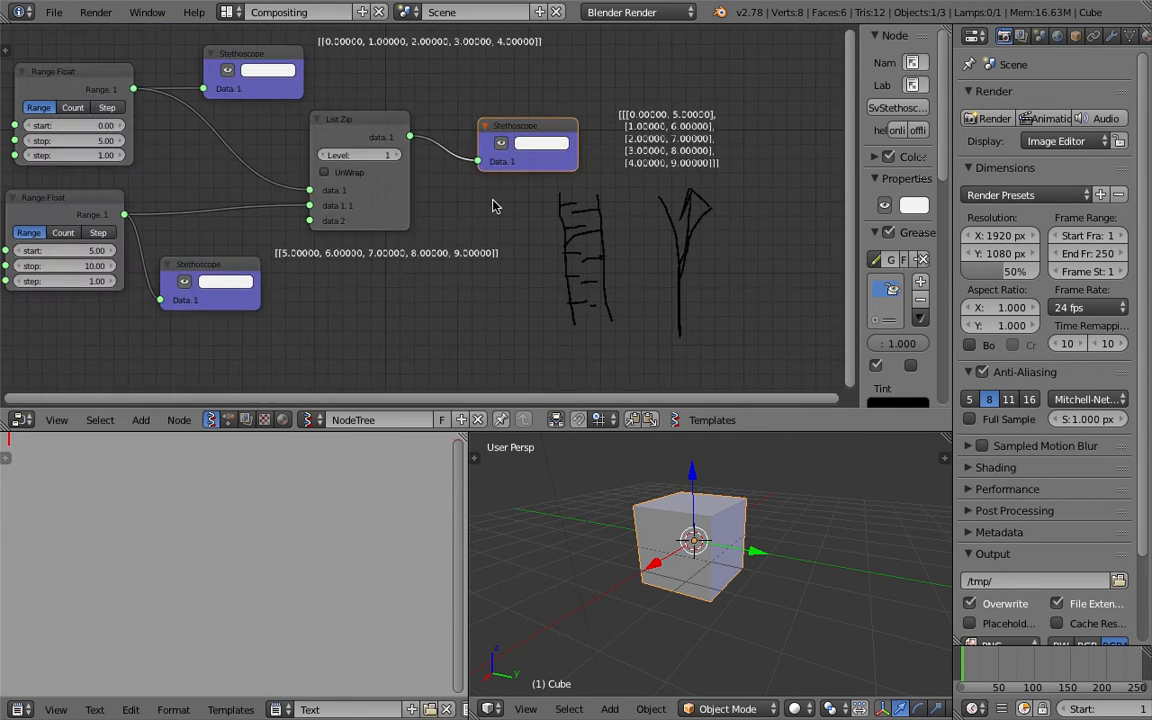
# Save the Blender file to the Desktop as sv_list_zipping_001.blend
pyautogui.hotkey('ctrl', 's')
pyautogui.click(325, 78)
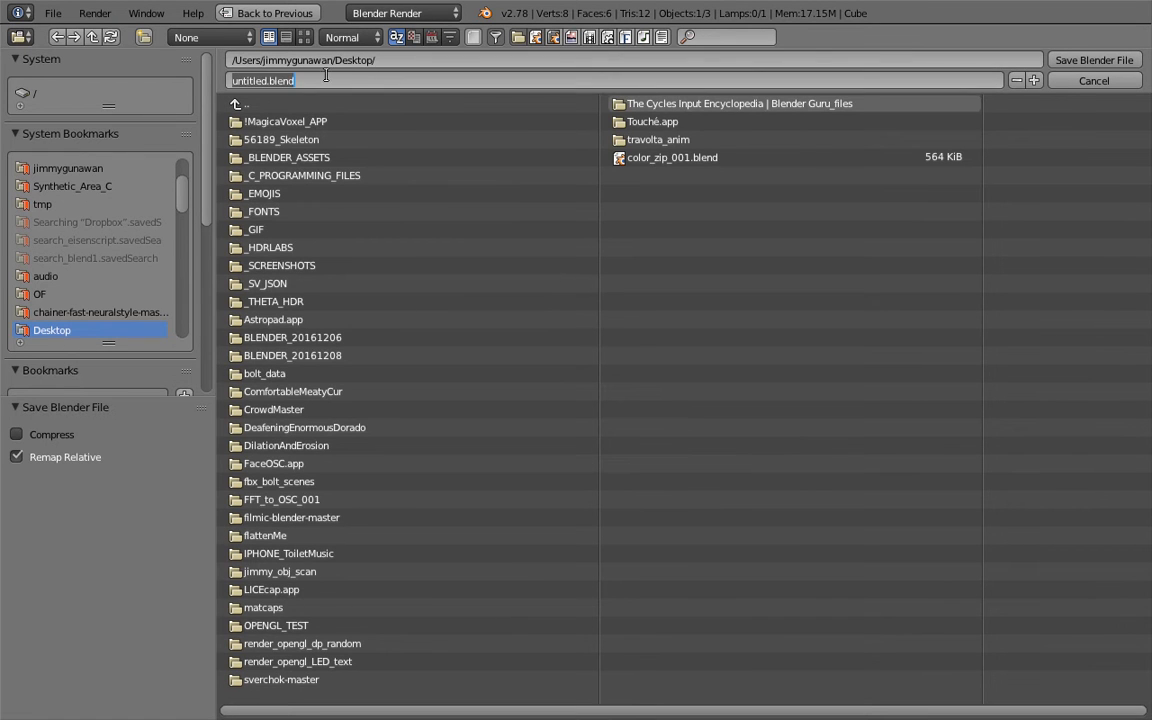
pyautogui.write('sv_list_zip')
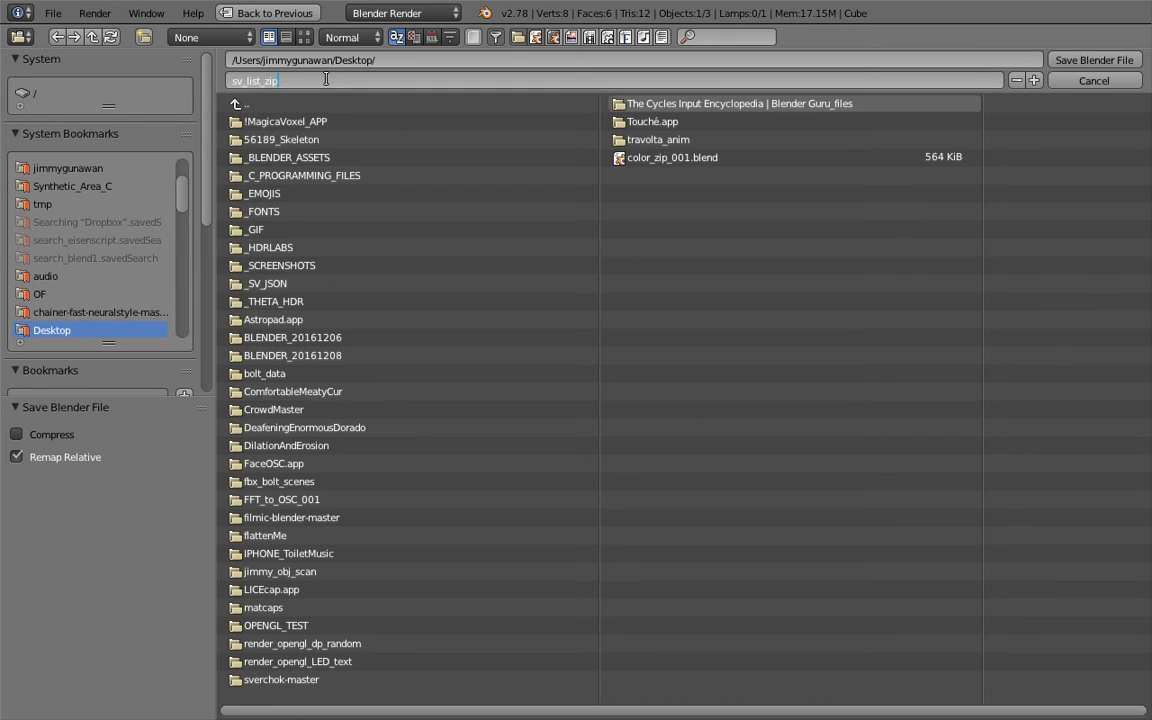
pyautogui.press('Return')
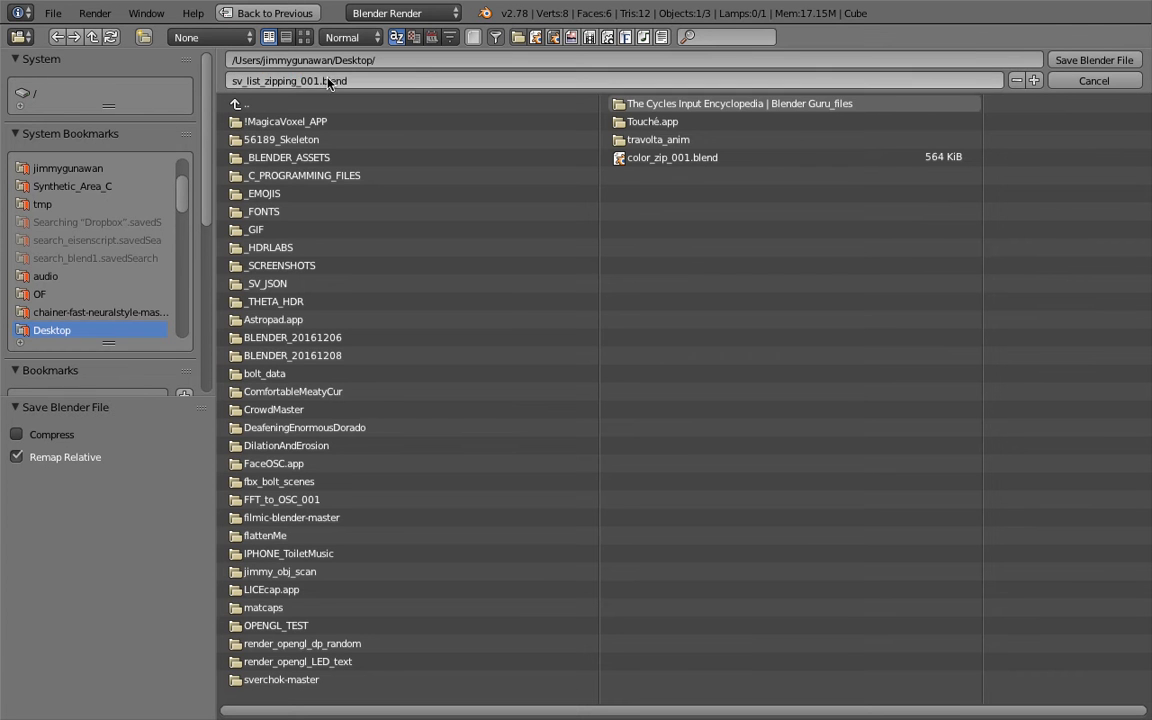
pyautogui.click(1093, 60)
# Try a level of 2 on the List Zip node, and restore the level to 1
pyautogui.moveTo(398, 136); pyautogui.dragTo(396, 154)
pyautogui.moveTo(395, 151); pyautogui.dragTo(222, 157, button='middle')
pyautogui.scroll(3, 222, 157)
pyautogui.click(237, 204)
pyautogui.moveTo(563, 134); pyautogui.dragTo(491, 147, button='middle')
pyautogui.scroll(2, 455, 149)
pyautogui.click(91, 258)
pyautogui.moveTo(422, 268); pyautogui.dragTo(496, 249, button='middle')
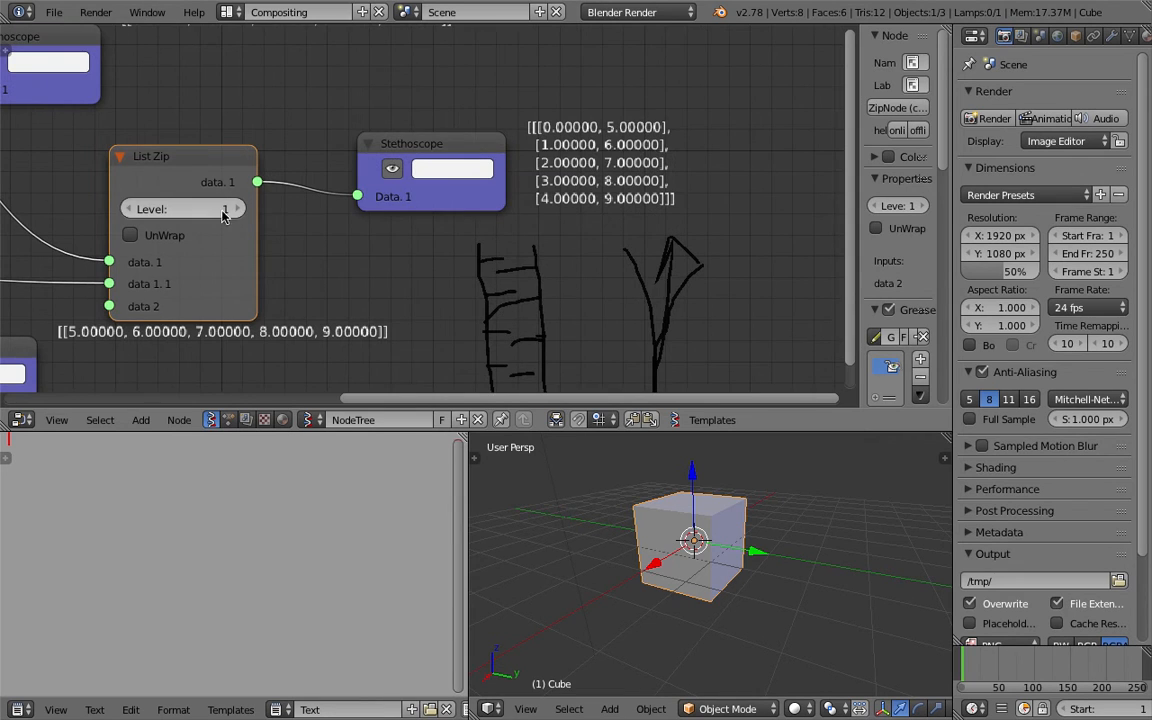
pyautogui.moveTo(226, 211); pyautogui.dragTo(258, 207, button='middle')
pyautogui.click(275, 207)
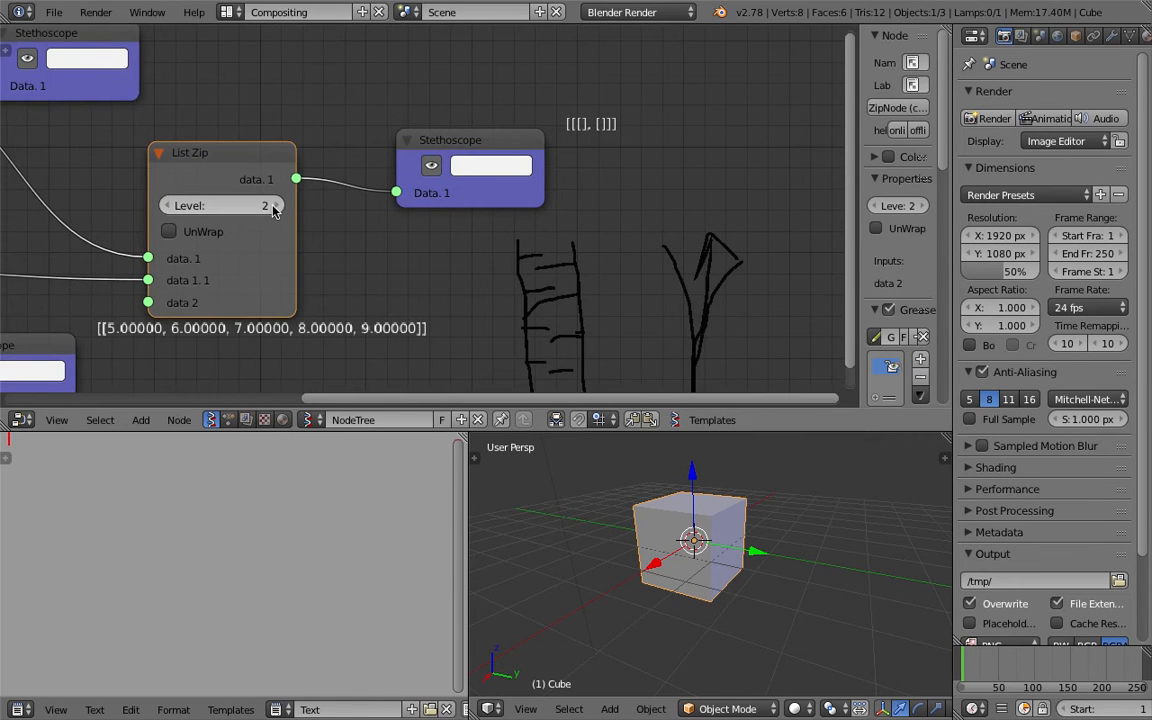
pyautogui.click(170, 207)
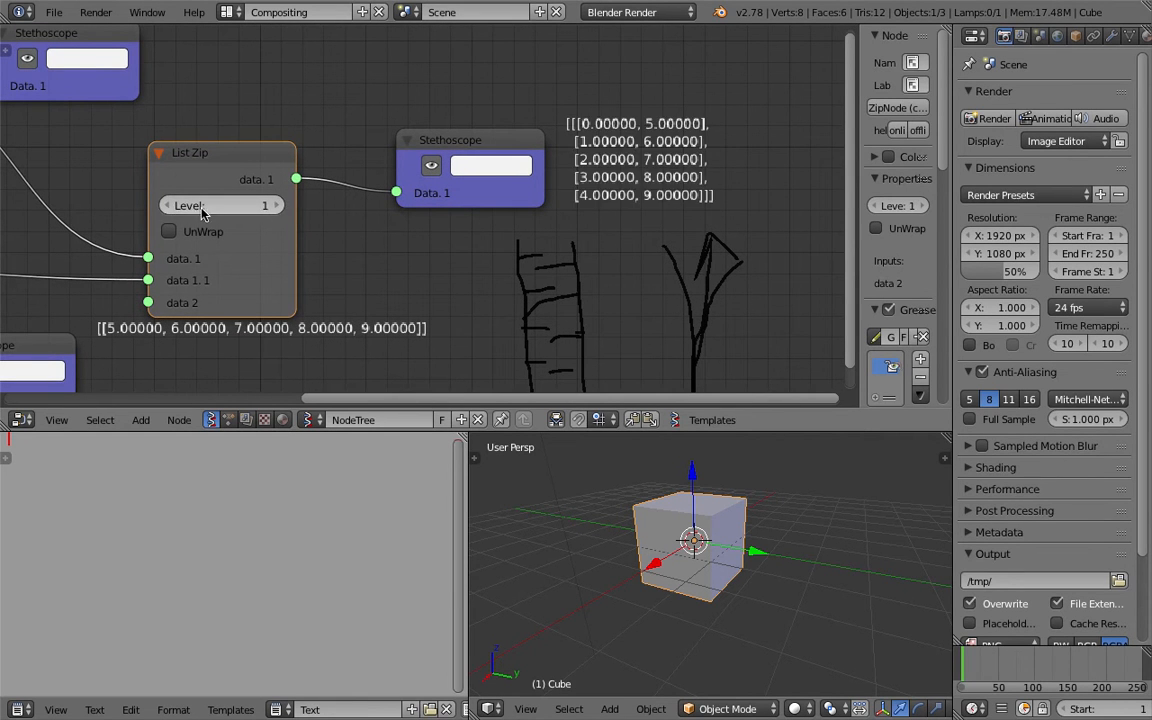
# Duplicate the second Range Float node and place the copy below it
pyautogui.scroll(-2, 470, 222)
pyautogui.moveTo(471, 224); pyautogui.dragTo(471, 207, button='middle')
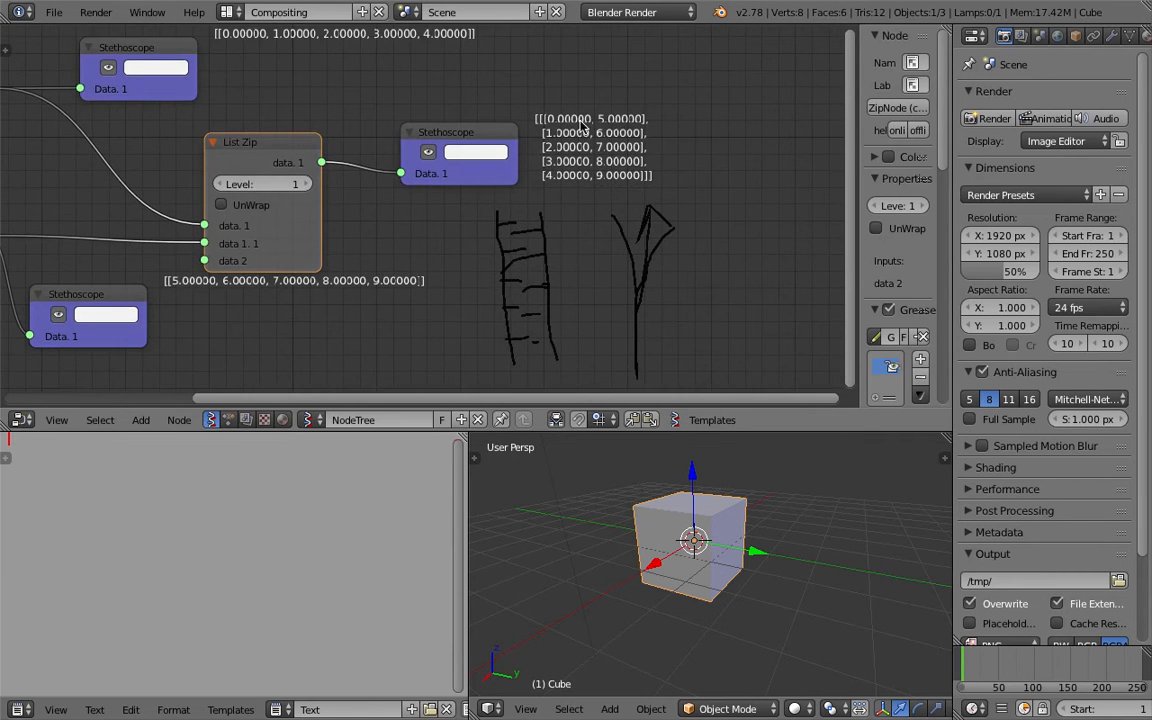
pyautogui.scroll(-2, 545, 151)
pyautogui.moveTo(567, 180); pyautogui.dragTo(590, 170, button='middle')
pyautogui.moveTo(431, 208); pyautogui.dragTo(553, 168, button='middle')
pyautogui.moveTo(380, 172); pyautogui.dragTo(482, 131, button='middle')
pyautogui.moveTo(283, 118); pyautogui.dragTo(249, 128)
pyautogui.moveTo(305, 156); pyautogui.dragTo(300, 203, button='middle')
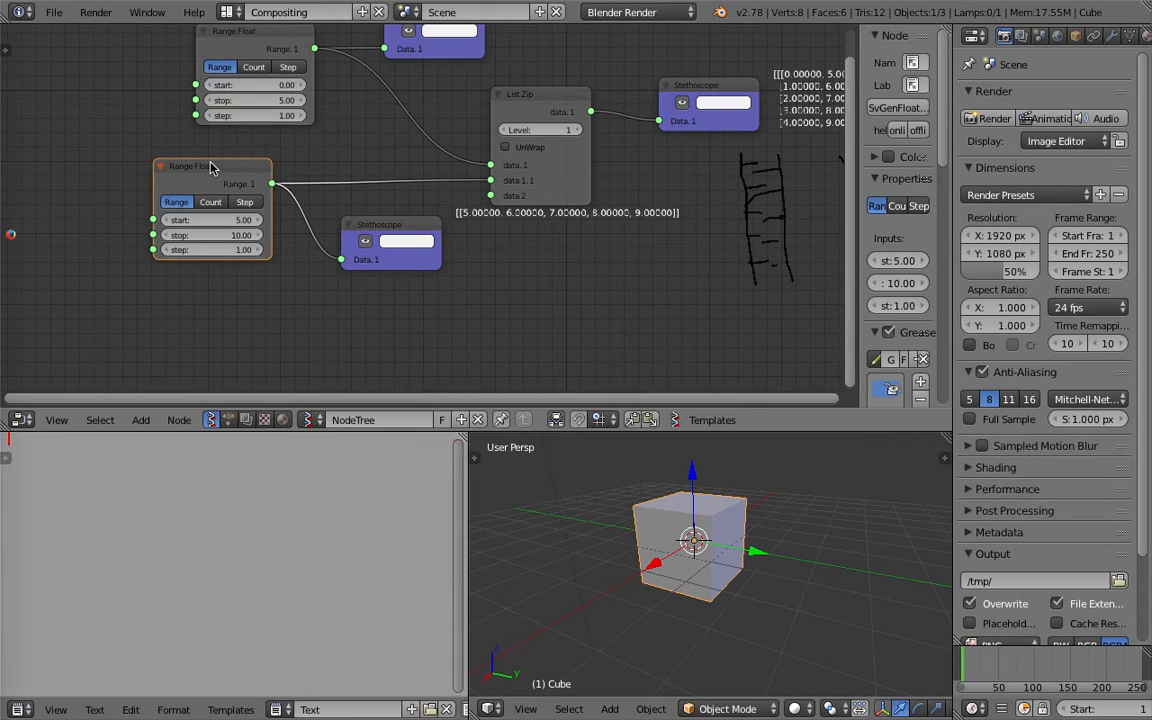
pyautogui.hotkey('shift', 'd')
pyautogui.click(231, 303)
pyautogui.moveTo(232, 304); pyautogui.dragTo(234, 258, button='middle')
pyautogui.scroll(1, 236, 270)
# Set the third Range Float node's start to 10 and its stop to 15
pyautogui.click(236, 322)
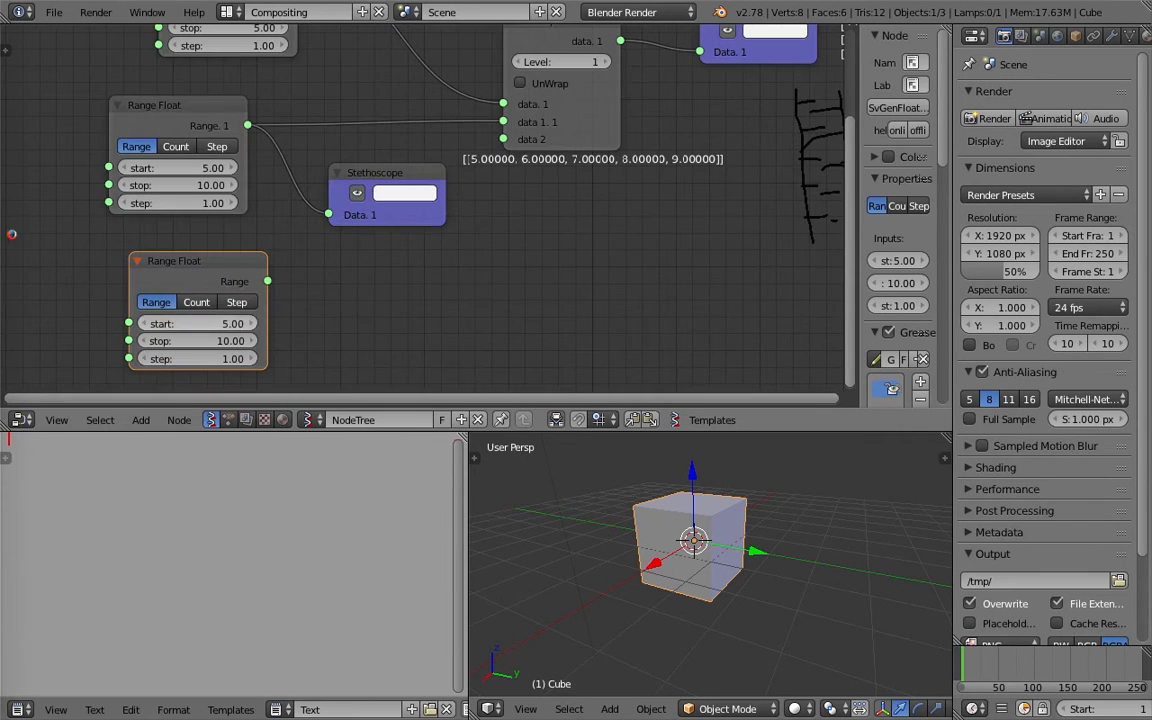
pyautogui.write('10')
pyautogui.press('Tab')
pyautogui.write('15')
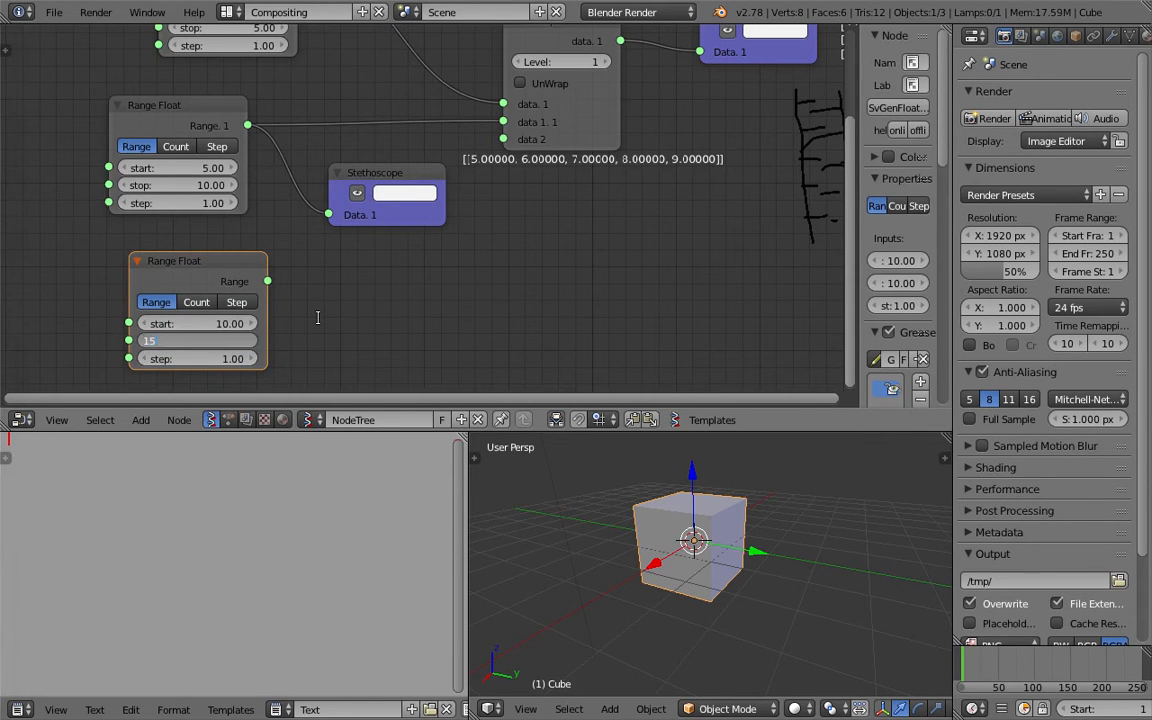
pyautogui.press('Return')
# Connect the third Range Float node's output to the lower Stethoscope and to List Zip's third input
pyautogui.moveTo(267, 282); pyautogui.dragTo(333, 217)
pyautogui.moveTo(366, 199); pyautogui.dragTo(371, 241)
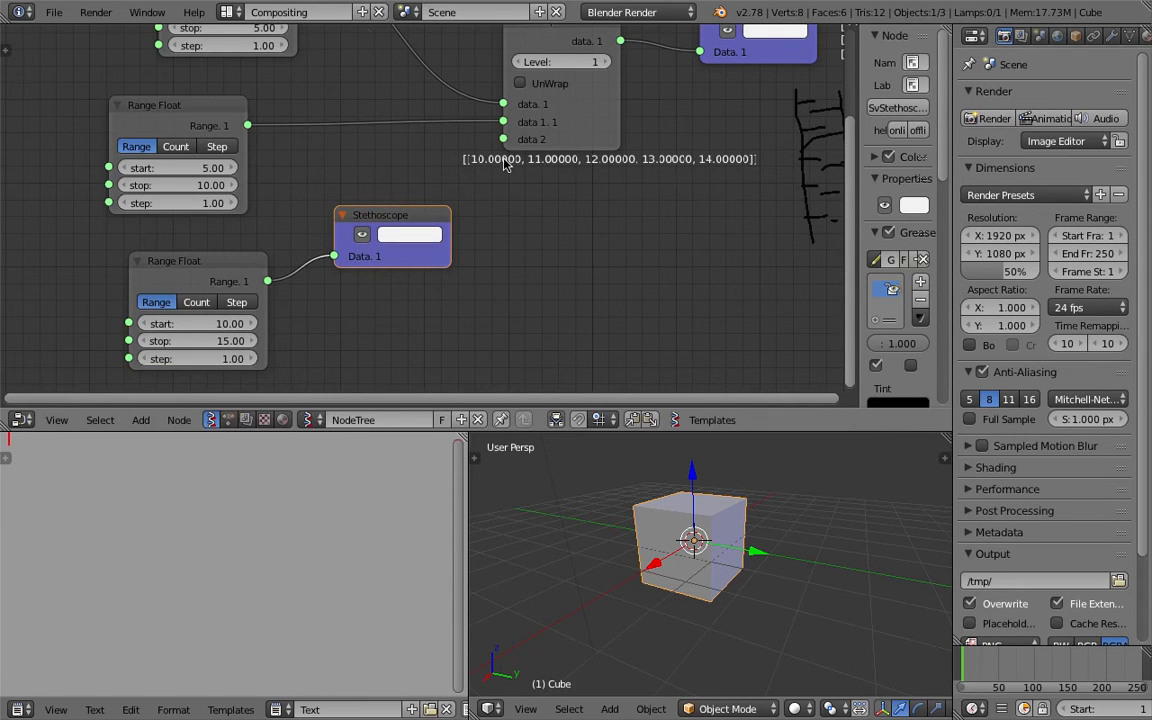
pyautogui.keyDown('shift'); pyautogui.scroll(2, 456, 152); pyautogui.keyUp('shift')
pyautogui.moveTo(268, 330); pyautogui.dragTo(506, 188)
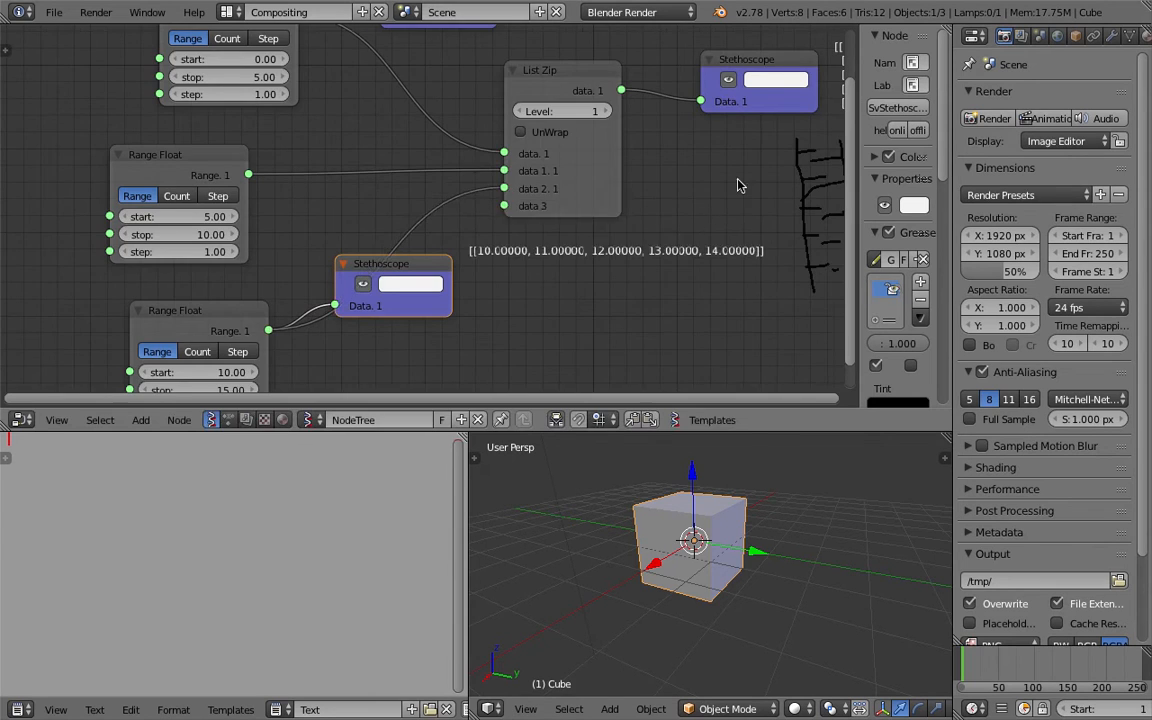
# Handwrite the labels x, y and z above the three columns of the zipped output readout
pyautogui.moveTo(820, 176); pyautogui.dragTo(478, 237, button='middle')
pyautogui.moveTo(537, 178); pyautogui.dragTo(447, 203, button='middle')
pyautogui.scroll(4, 447, 195)
pyautogui.scroll(1, 375, 108)
pyautogui.scroll(1, 445, 137)
pyautogui.moveTo(445, 131); pyautogui.dragTo(444, 139, button='middle')
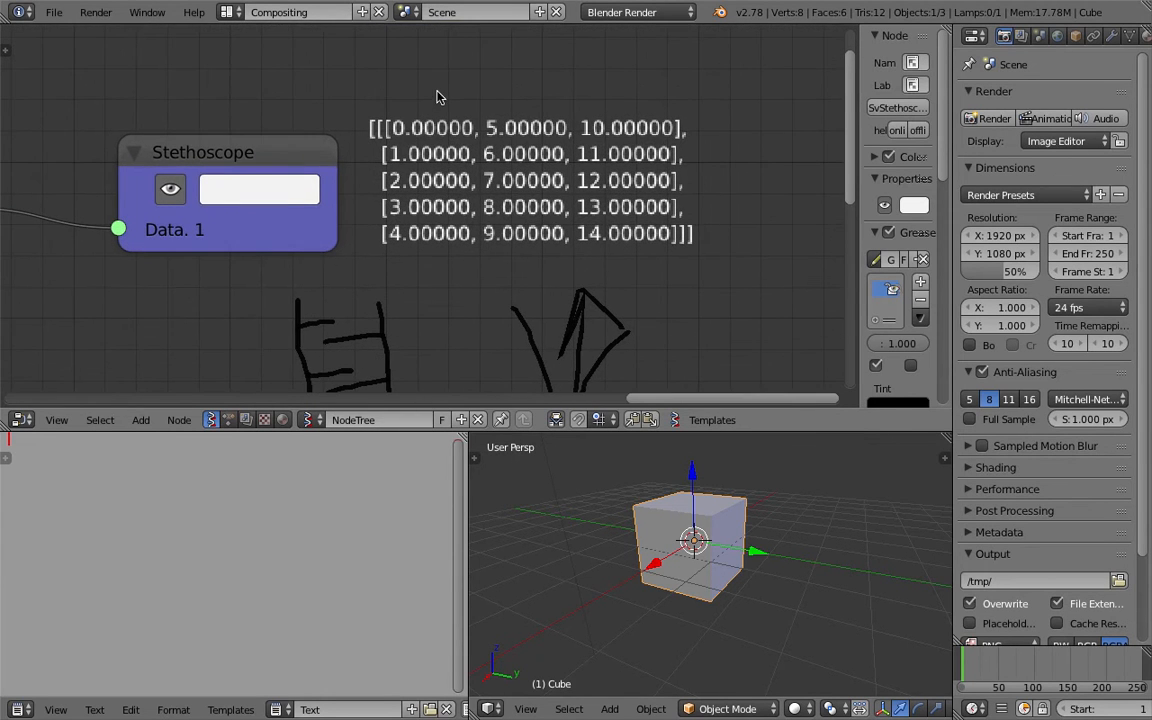
pyautogui.press('x')
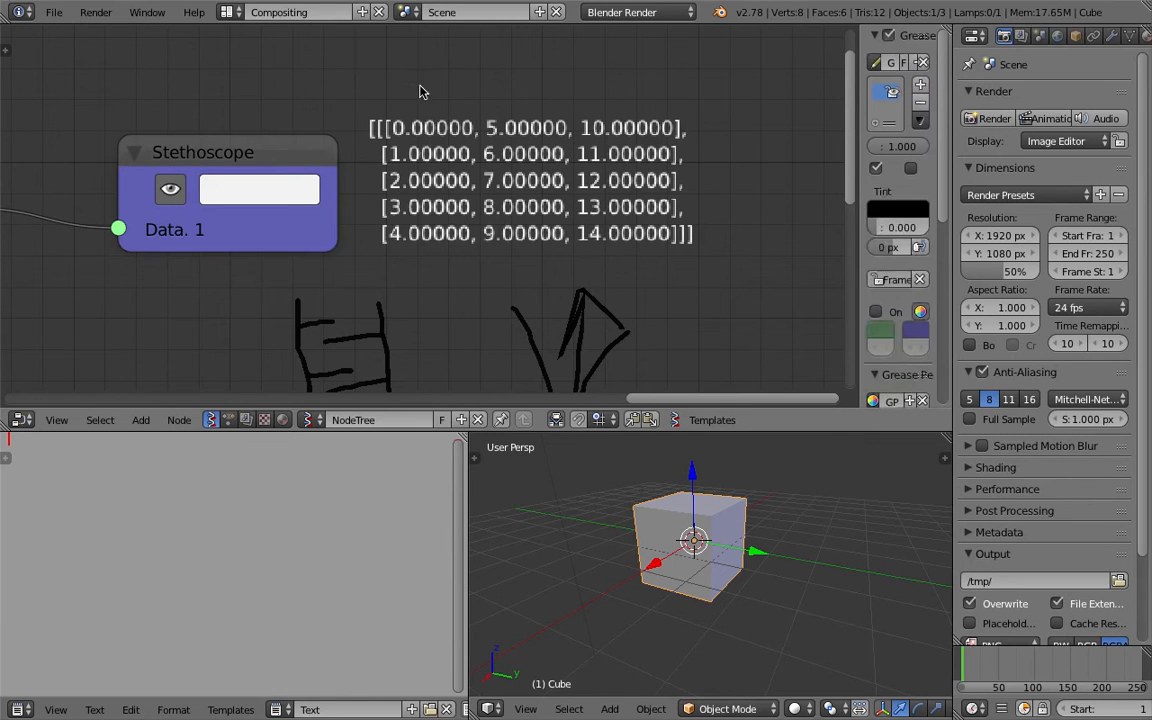
pyautogui.moveTo(417, 69); pyautogui.dragTo(446, 93)
pyautogui.moveTo(441, 70); pyautogui.dragTo(421, 82)
pyautogui.moveTo(508, 66); pyautogui.dragTo(518, 87)
pyautogui.moveTo(530, 65); pyautogui.dragTo(514, 103)
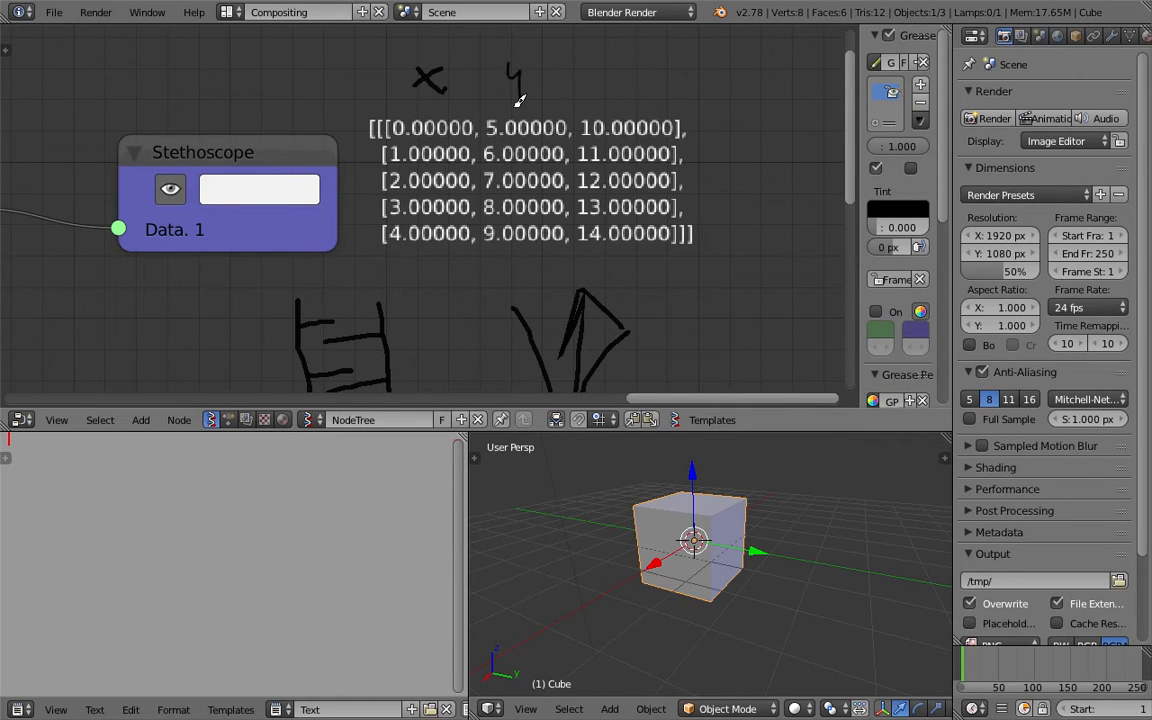
pyautogui.moveTo(591, 67); pyautogui.dragTo(617, 86)
# Save the annotated Blender file over its existing version
pyautogui.scroll(-1, 640, 145)
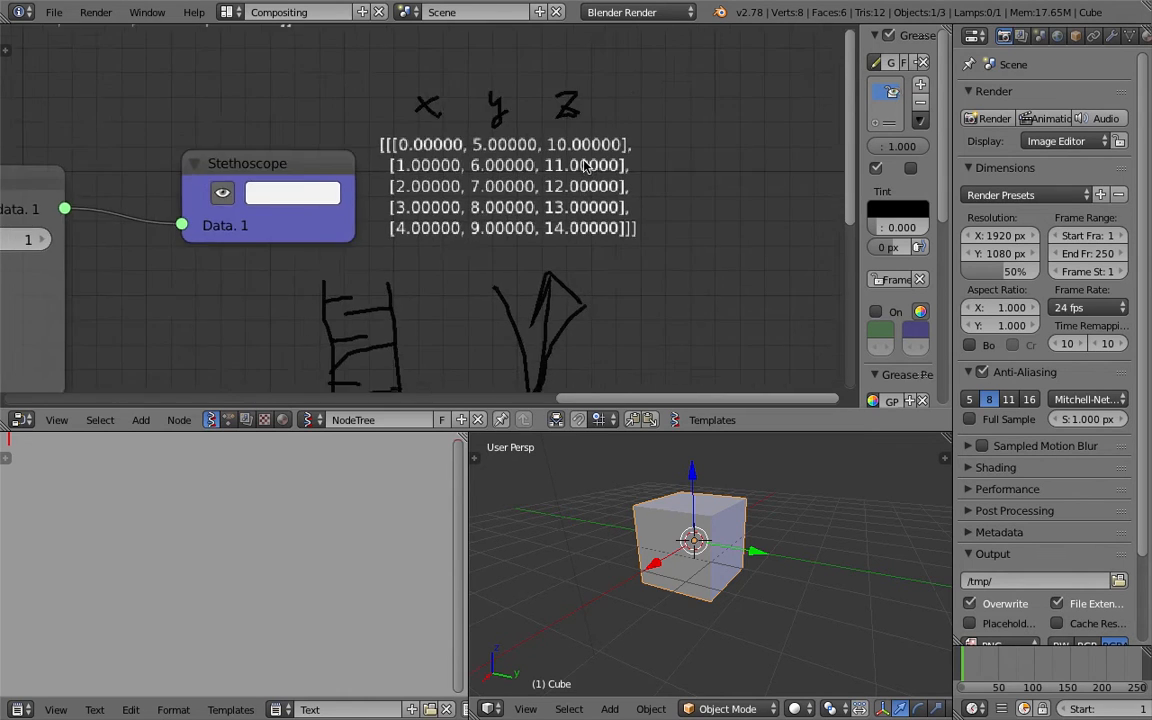
pyautogui.moveTo(603, 165); pyautogui.dragTo(680, 145, button='middle')
pyautogui.hotkey('ctrl', 's')
pyautogui.click(672, 145)
pyautogui.scroll(-1, 600, 225)
pyautogui.moveTo(573, 258); pyautogui.dragTo(674, 210, button='middle')
pyautogui.scroll(1, 670, 290)
pyautogui.hotkey('ctrl', 's')
pyautogui.click(651, 271)
# Handwrite the word "Zip" beside the Y-shaped zipper sketch
pyautogui.scroll(-1, 674, 229)
pyautogui.scroll(-2, 660, 230)
pyautogui.scroll(-1, 570, 241)
pyautogui.scroll(-1, 556, 243)
pyautogui.moveTo(339, 219)
pyautogui.mouseDown(button='middle')
pyautogui.moveTo(450, 185)
pyautogui.moveTo(334, 204)
pyautogui.mouseUp(button='middle')
pyautogui.scroll(-1, 450, 185)
pyautogui.moveTo(600, 160); pyautogui.dragTo(411, 224, button='middle')
pyautogui.scroll(8, 411, 224)
pyautogui.moveTo(514, 111); pyautogui.dragTo(488, 124, button='middle')
pyautogui.scroll(-2, 440, 176)
pyautogui.moveTo(421, 177); pyautogui.dragTo(337, 114, button='middle')
pyautogui.moveTo(530, 252)
pyautogui.mouseDown()
pyautogui.moveTo(537, 296)
pyautogui.moveTo(584, 289)
pyautogui.moveTo(605, 330)
pyautogui.mouseUp()
pyautogui.moveTo(606, 252); pyautogui.dragTo(612, 276)
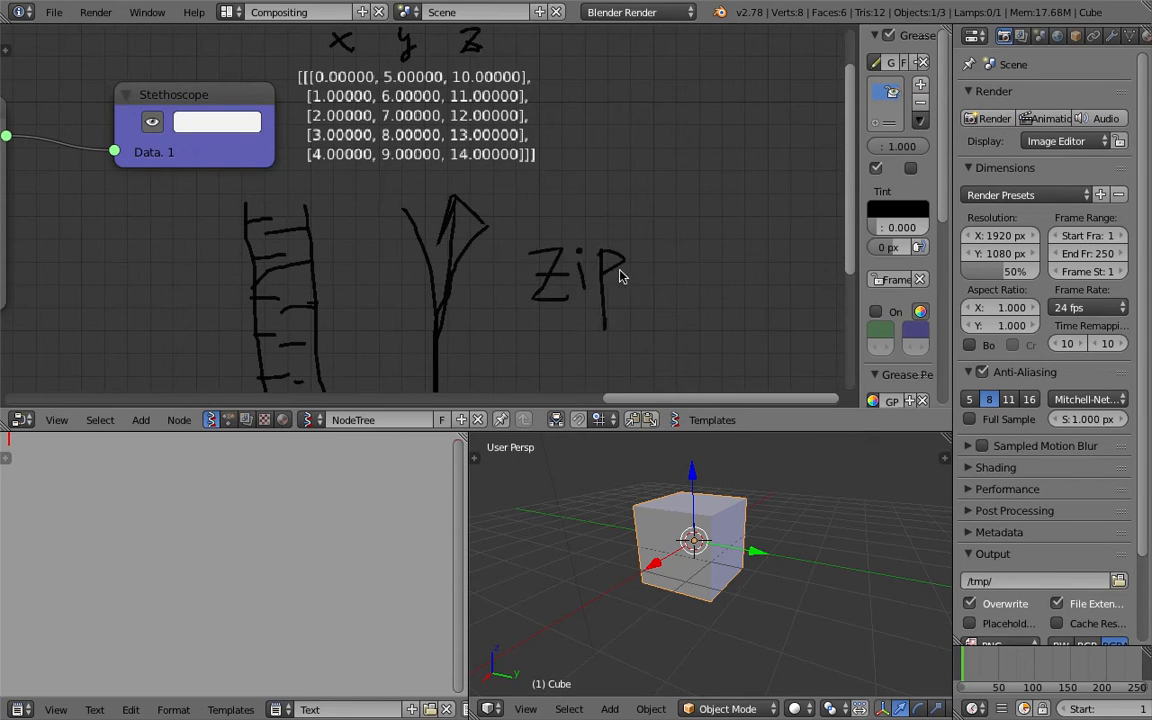
# Handwrite the word "pair" to the right of the word "Zip"
pyautogui.moveTo(654, 252); pyautogui.dragTo(476, 267, button='middle')
pyautogui.moveTo(569, 270); pyautogui.dragTo(502, 246, button='middle')
pyautogui.moveTo(484, 177); pyautogui.dragTo(485, 276)
pyautogui.moveTo(470, 209)
pyautogui.mouseDown()
pyautogui.moveTo(470, 228)
pyautogui.moveTo(514, 210)
pyautogui.moveTo(516, 222)
pyautogui.mouseUp()
pyautogui.moveTo(528, 207)
pyautogui.mouseDown()
pyautogui.moveTo(528, 223)
pyautogui.moveTo(558, 203)
pyautogui.mouseUp()
# Handwrite the lists [A] and [B] one above the other beside "pair", and group them with a closing brace
pyautogui.moveTo(598, 185); pyautogui.dragTo(503, 207, button='middle')
pyautogui.moveTo(538, 157)
pyautogui.mouseDown()
pyautogui.moveTo(526, 219)
pyautogui.moveTo(537, 220)
pyautogui.mouseUp()
pyautogui.moveTo(543, 211)
pyautogui.mouseDown()
pyautogui.moveTo(545, 173)
pyautogui.moveTo(560, 210)
pyautogui.moveTo(558, 189)
pyautogui.mouseUp()
pyautogui.moveTo(561, 157)
pyautogui.mouseDown()
pyautogui.moveTo(583, 158)
pyautogui.moveTo(546, 325)
pyautogui.mouseUp()
pyautogui.moveTo(560, 268)
pyautogui.mouseDown()
pyautogui.moveTo(560, 305)
pyautogui.moveTo(574, 261)
pyautogui.moveTo(562, 305)
pyautogui.mouseUp()
pyautogui.moveTo(585, 258)
pyautogui.mouseDown()
pyautogui.moveTo(600, 303)
pyautogui.moveTo(586, 316)
pyautogui.mouseUp()
pyautogui.moveTo(620, 148)
pyautogui.mouseDown()
pyautogui.moveTo(650, 219)
pyautogui.moveTo(632, 297)
pyautogui.mouseUp()
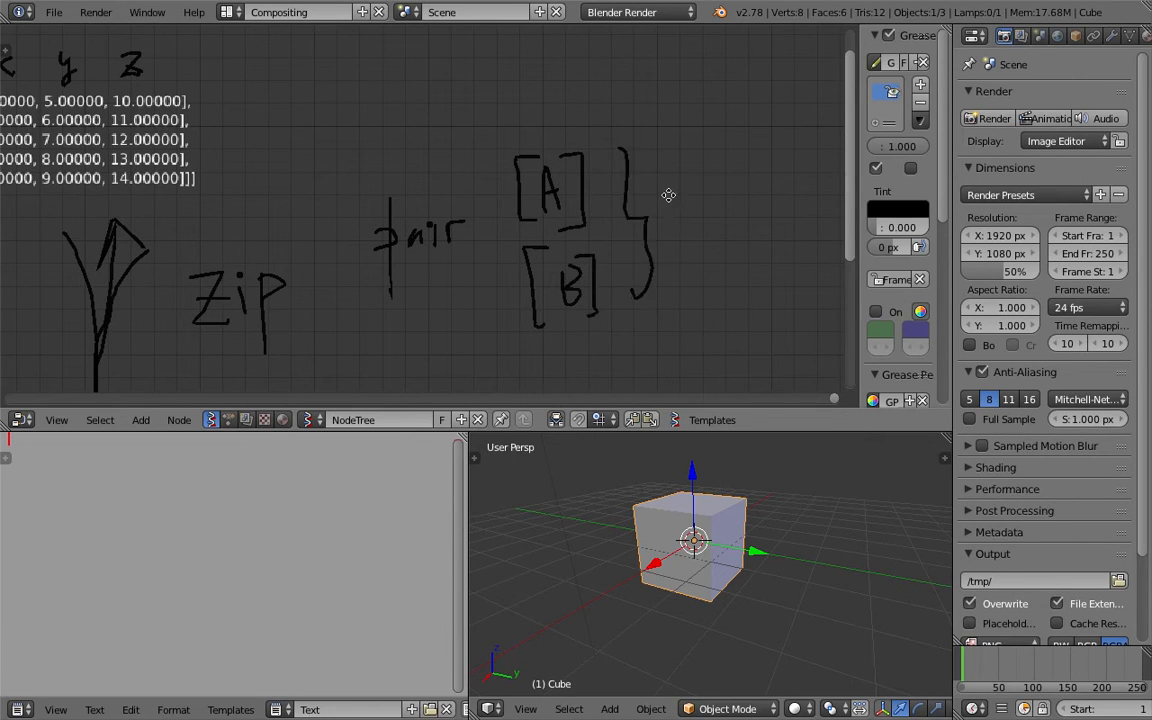
# Handwrite the resulting pair (A1, B1) after the closing brace
pyautogui.moveTo(700, 226); pyautogui.dragTo(606, 224, button='middle')
pyautogui.moveTo(596, 229)
pyautogui.mouseDown()
pyautogui.moveTo(621, 228)
pyautogui.moveTo(617, 212)
pyautogui.moveTo(641, 232)
pyautogui.mouseUp()
pyautogui.moveTo(662, 163)
pyautogui.mouseDown()
pyautogui.moveTo(662, 226)
pyautogui.moveTo(692, 218)
pyautogui.mouseUp()
pyautogui.moveTo(712, 196); pyautogui.dragTo(678, 196, button='middle')
pyautogui.moveTo(676, 178); pyautogui.dragTo(679, 223)
pyautogui.moveTo(561, 176); pyautogui.dragTo(556, 231)
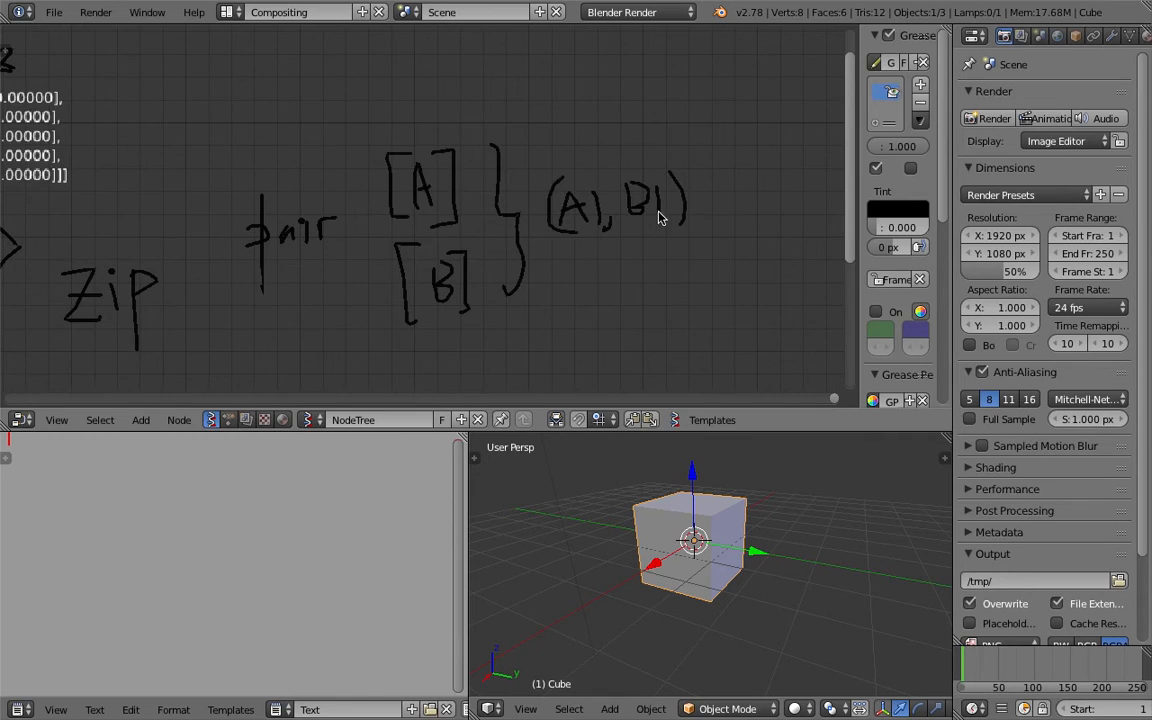
# Extend the handwritten notation with further strokes after the (A1, B1) pair
pyautogui.moveTo(723, 173); pyautogui.dragTo(622, 190, button='middle')
pyautogui.moveTo(622, 186)
pyautogui.mouseDown()
pyautogui.moveTo(616, 230)
pyautogui.moveTo(648, 237)
pyautogui.moveTo(649, 226)
pyautogui.moveTo(672, 243)
pyautogui.mouseUp()
pyautogui.moveTo(686, 213)
pyautogui.mouseDown()
pyautogui.moveTo(688, 236)
pyautogui.moveTo(727, 236)
pyautogui.mouseUp()
pyautogui.click(744, 233)
pyautogui.moveTo(725, 180)
pyautogui.mouseDown()
pyautogui.moveTo(728, 246)
pyautogui.moveTo(775, 234)
pyautogui.mouseUp()
pyautogui.moveTo(779, 232); pyautogui.dragTo(791, 231)
pyautogui.click(801, 221)
pyautogui.scroll(-1, 780, 196)
pyautogui.scroll(-3, 779, 195)
pyautogui.moveTo(510, 194); pyautogui.dragTo(728, 160, button='middle')
pyautogui.scroll(-4, 695, 176)
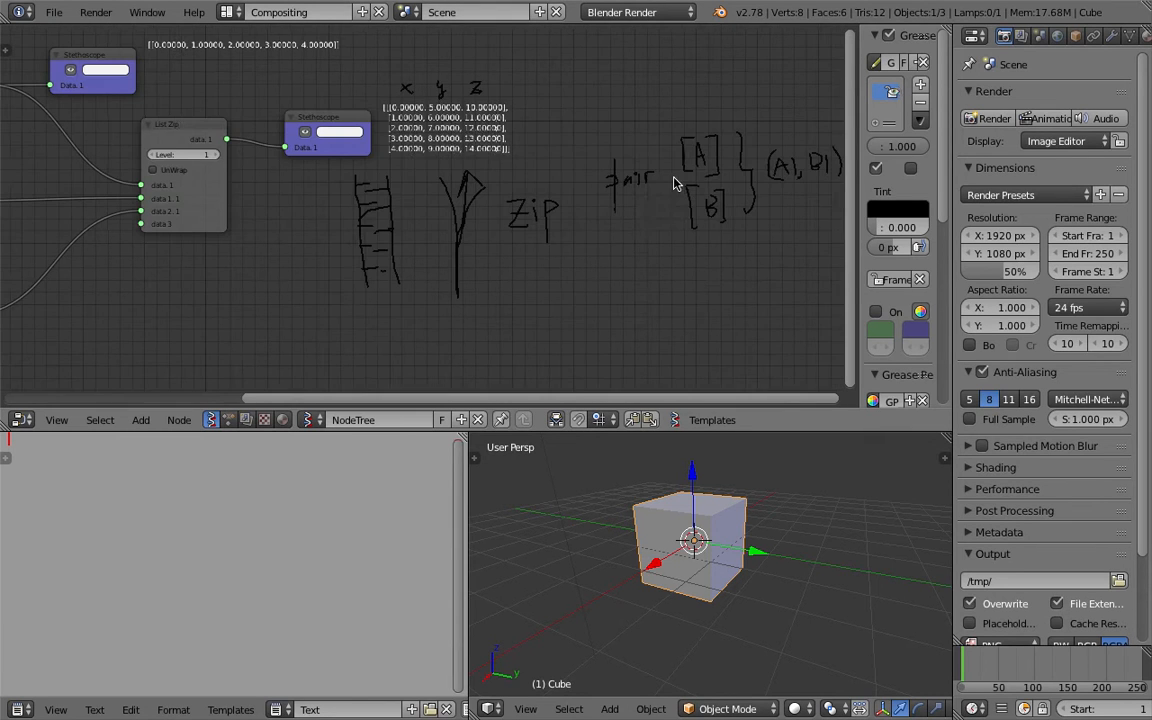
pyautogui.moveTo(328, 293); pyautogui.dragTo(412, 292, button='middle')
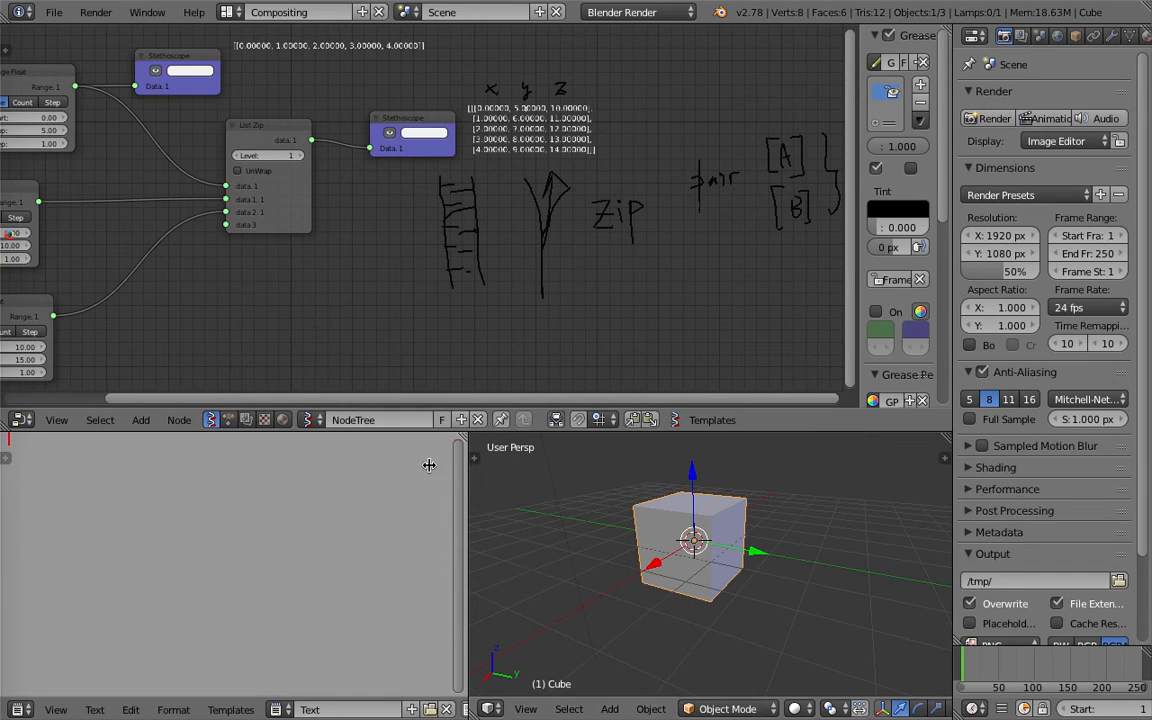
# Split the 3D view into two side-by-side areas and narrow the text editor to make room for them
pyautogui.moveTo(466, 485); pyautogui.dragTo(405, 465)
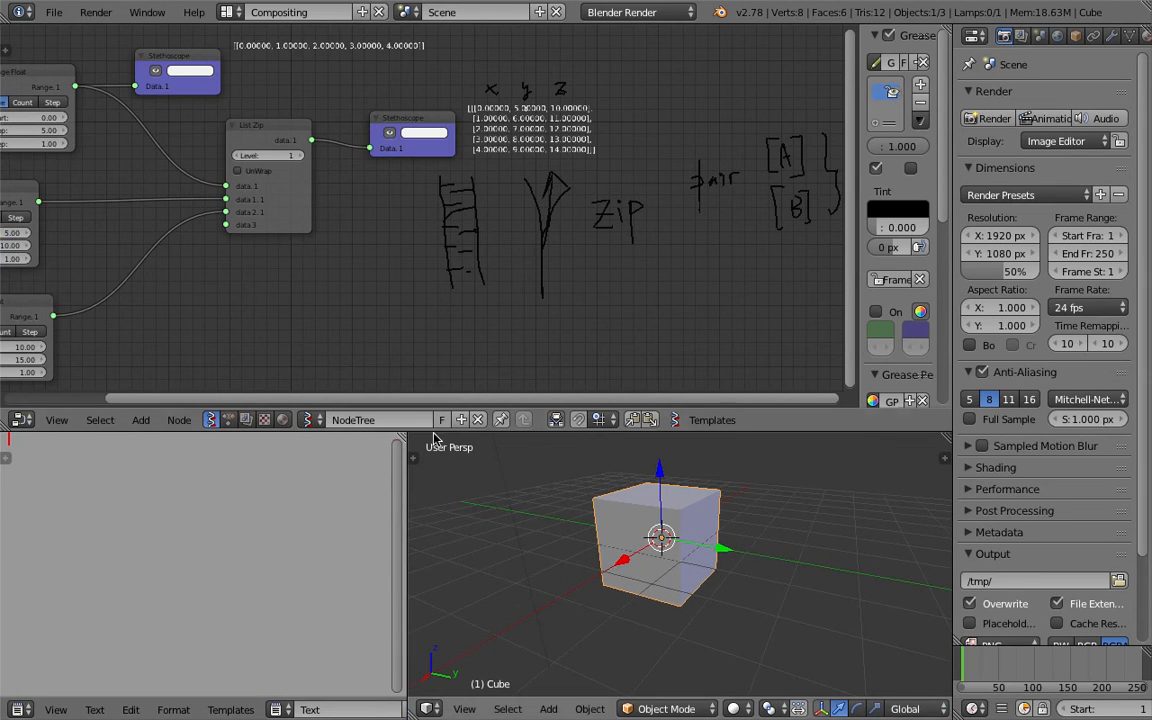
pyautogui.moveTo(520, 440); pyautogui.dragTo(756, 455)
pyautogui.press('Escape')
pyautogui.moveTo(945, 437); pyautogui.dragTo(590, 455)
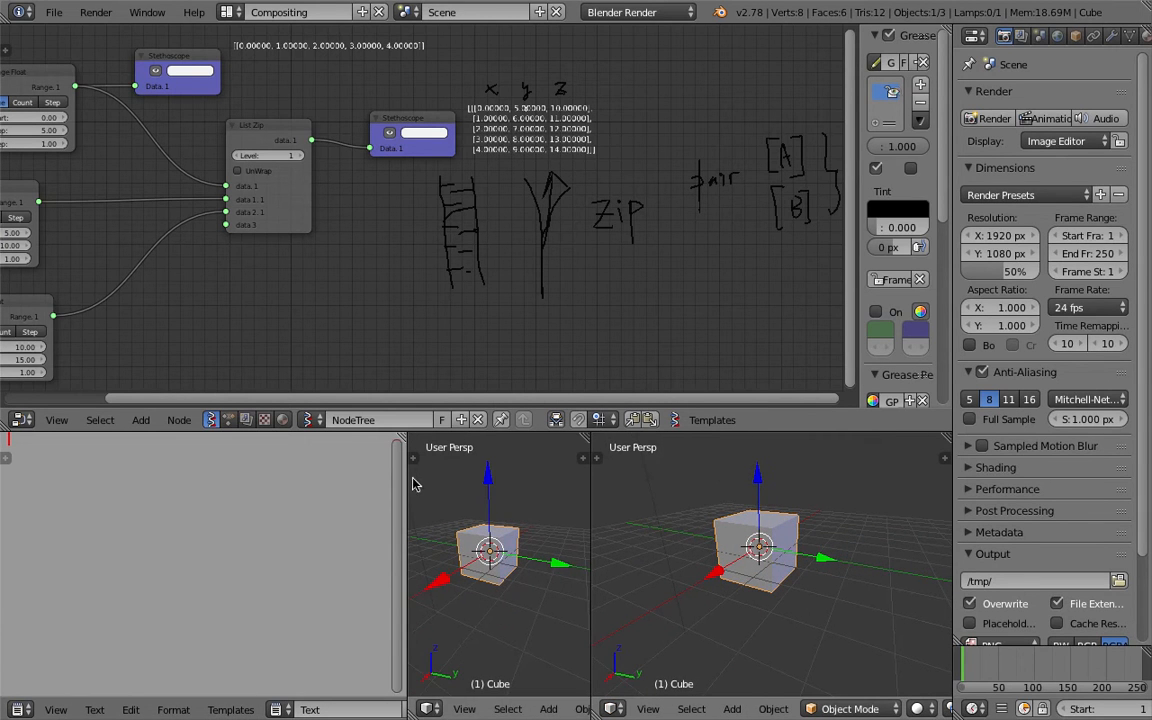
pyautogui.moveTo(405, 478); pyautogui.dragTo(310, 476)
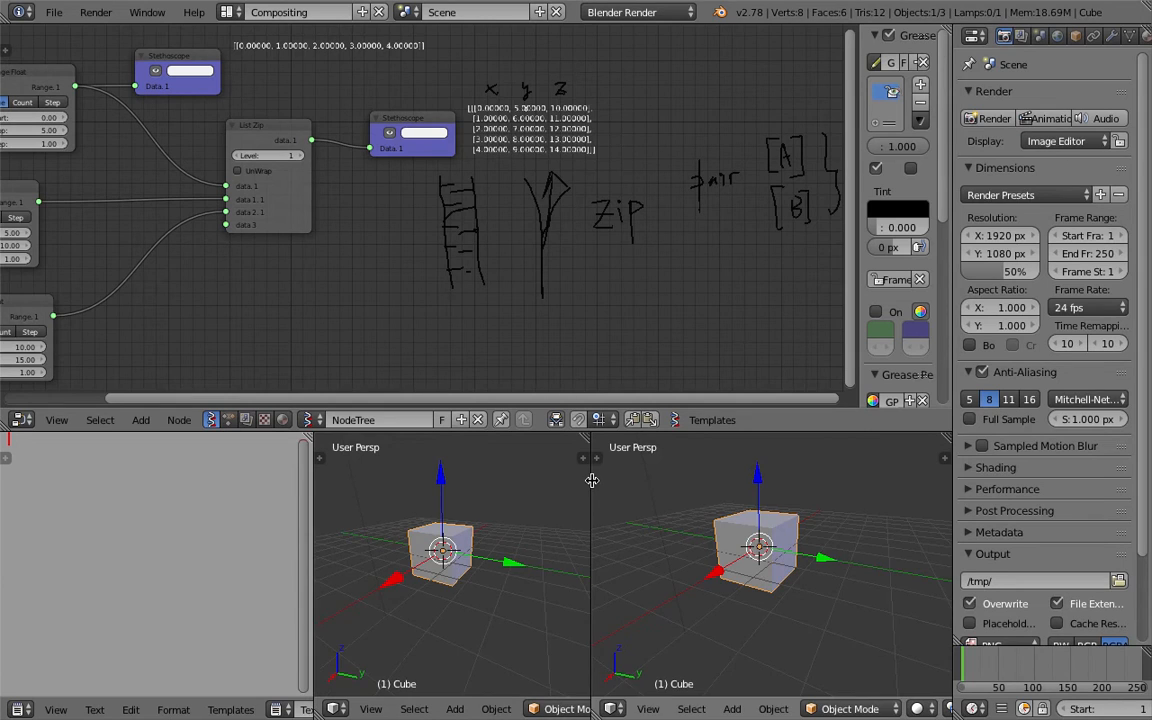
pyautogui.moveTo(597, 470); pyautogui.dragTo(638, 478)
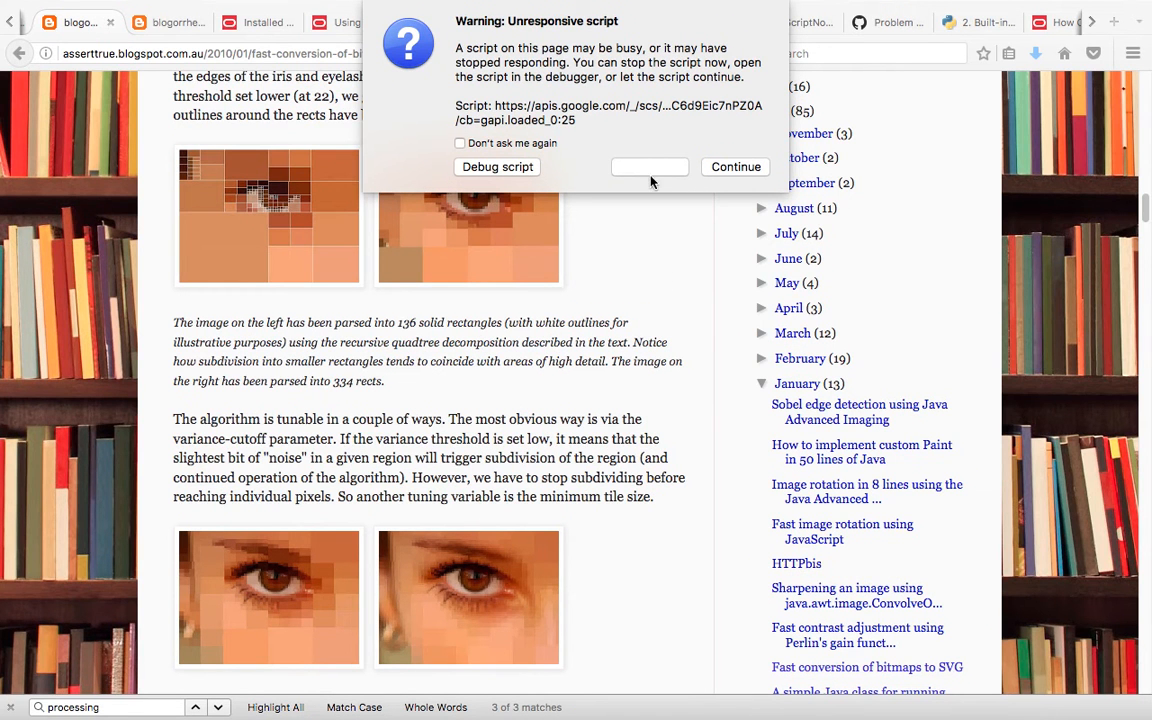
# Switch to the browser, let the busy script continue, and show the Python Built-in Functions documentation in version 3.6
pyautogui.click(738, 167)
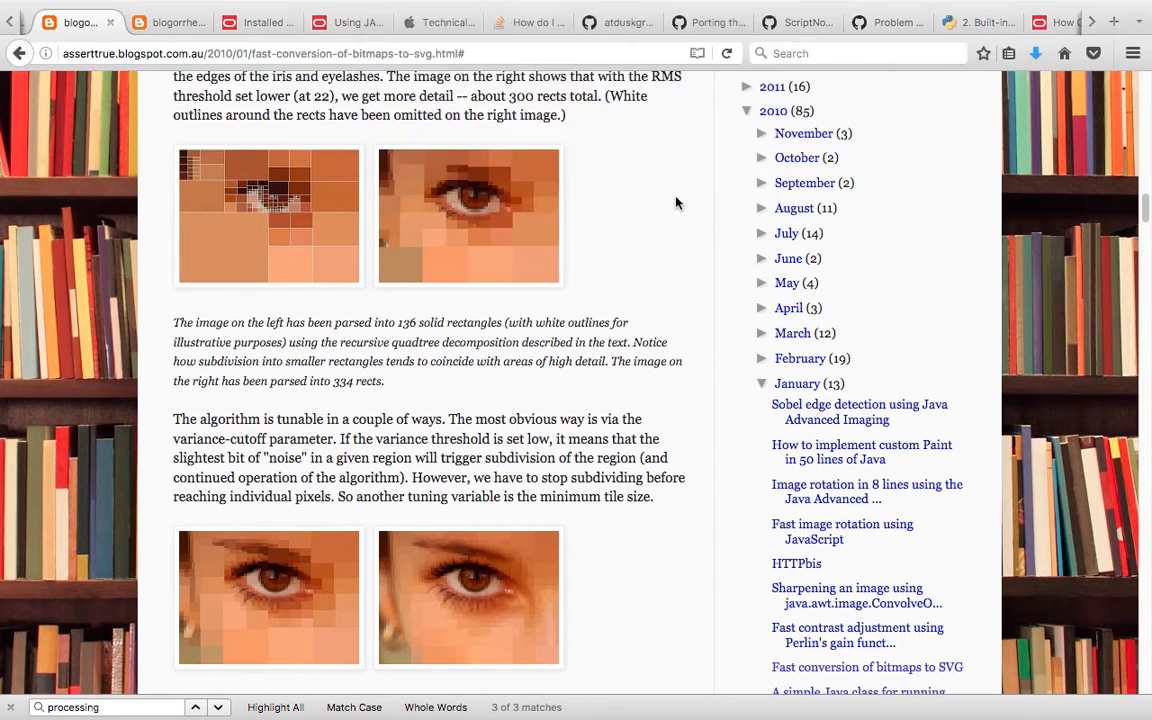
pyautogui.click(970, 22)
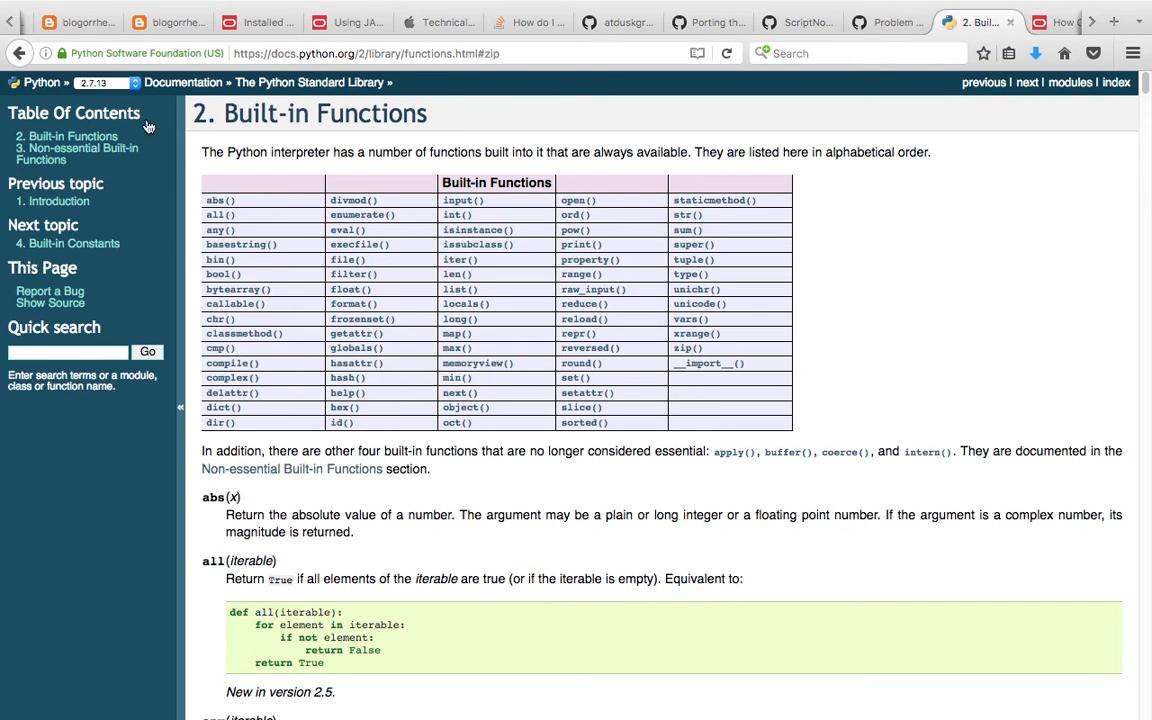
pyautogui.click(114, 83)
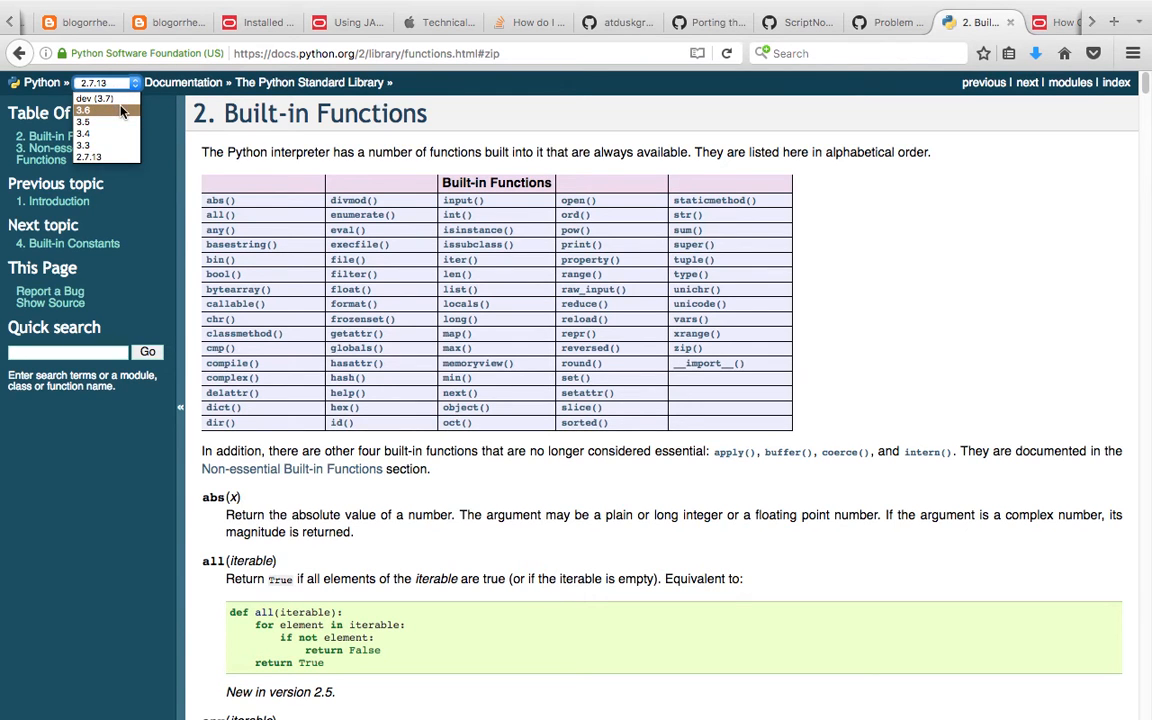
pyautogui.click(121, 111)
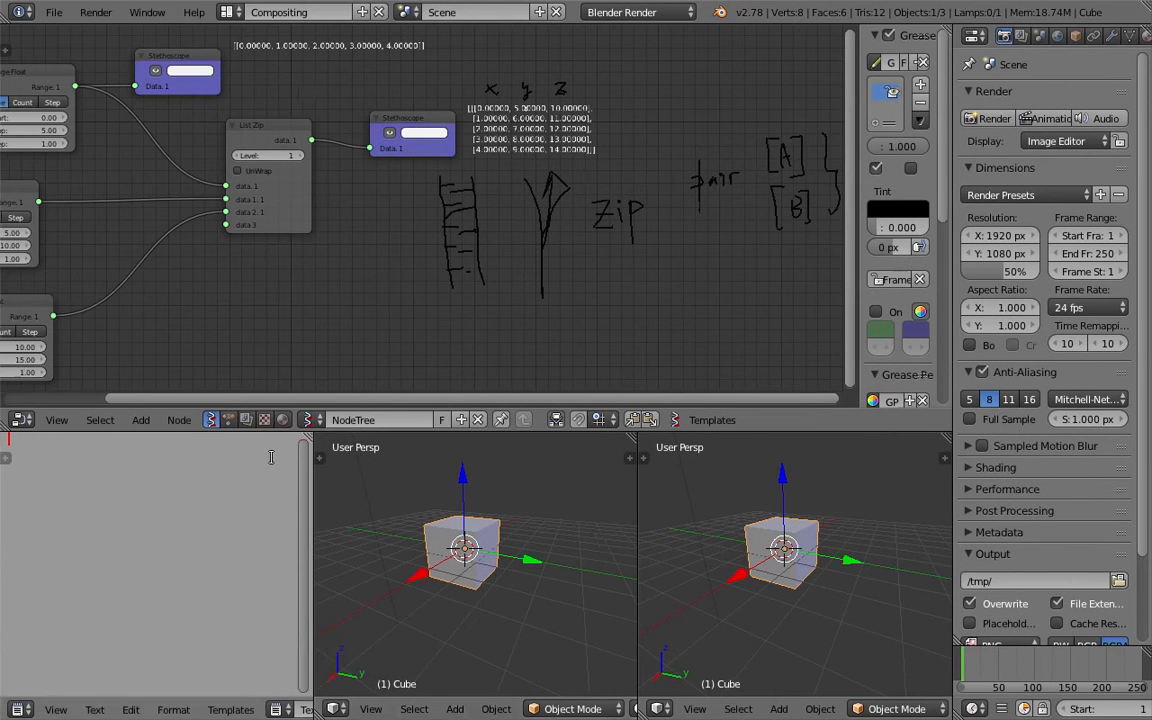
# Switch back to Blender, turn the middle 3D view into a Python Console, and widen it
pyautogui.click(336, 709)
pyautogui.click(380, 323)
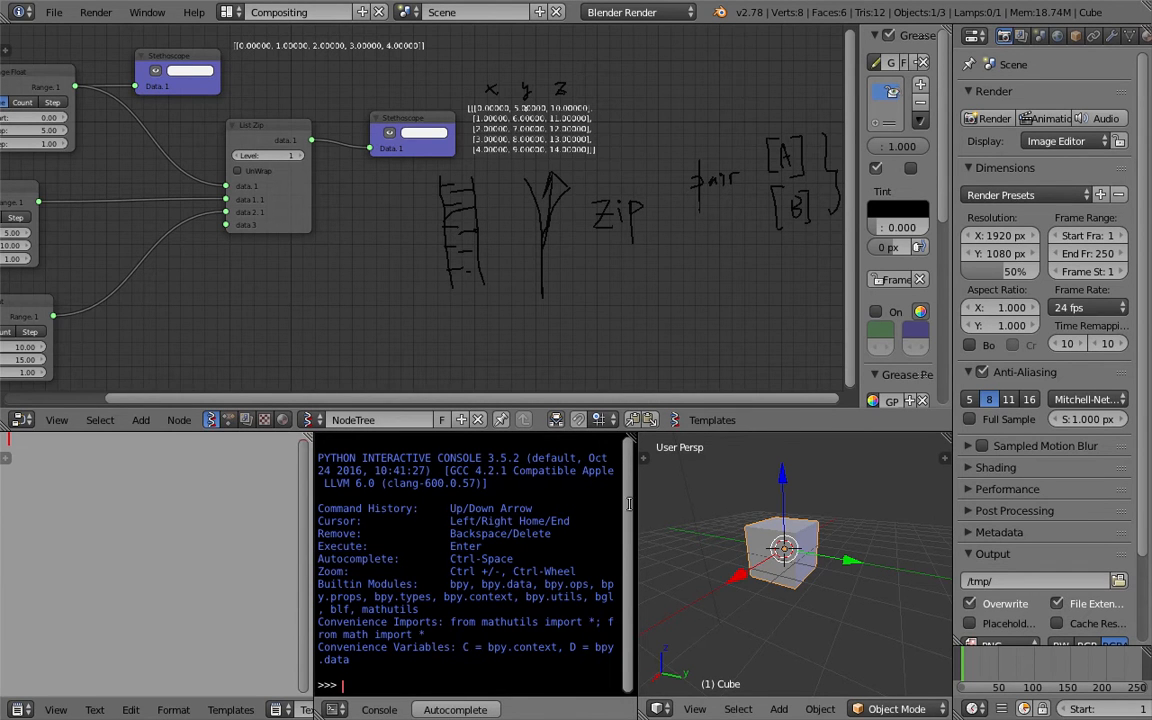
pyautogui.moveTo(629, 505); pyautogui.dragTo(718, 505)
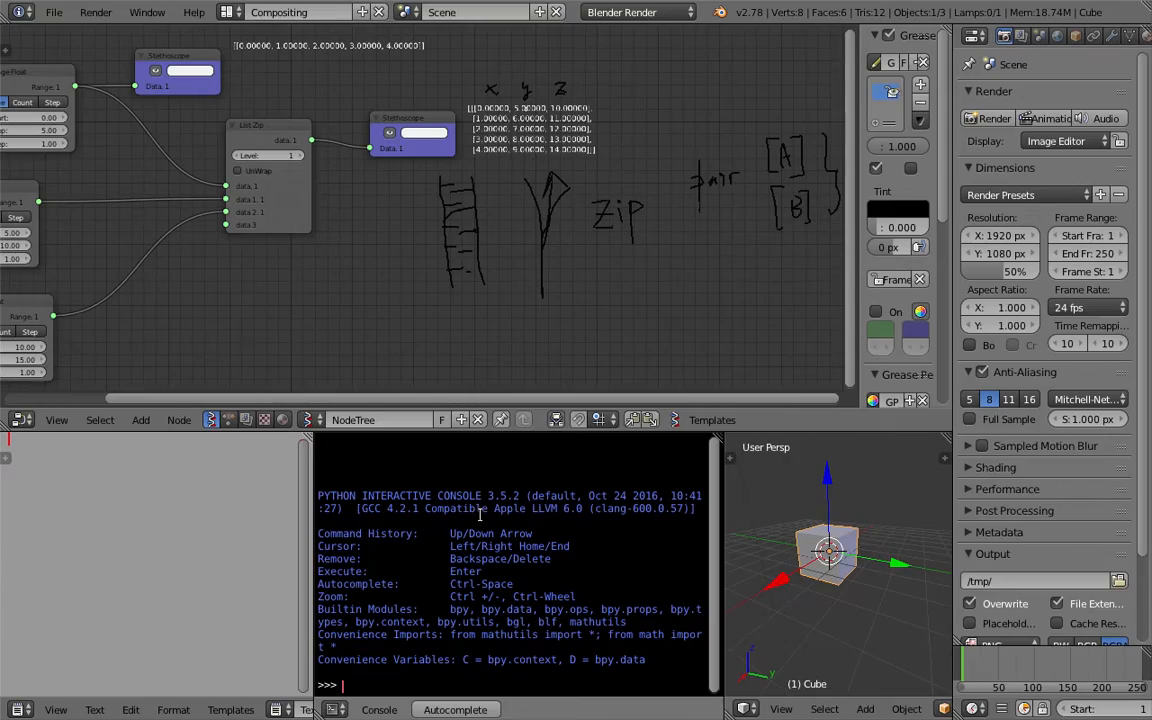
# Switch to the browser, change the Python documentation to version 3.5, and open its zip() entry
pyautogui.hotkey('ctrl', 'Right')
pyautogui.scroll(2, 272, 205)
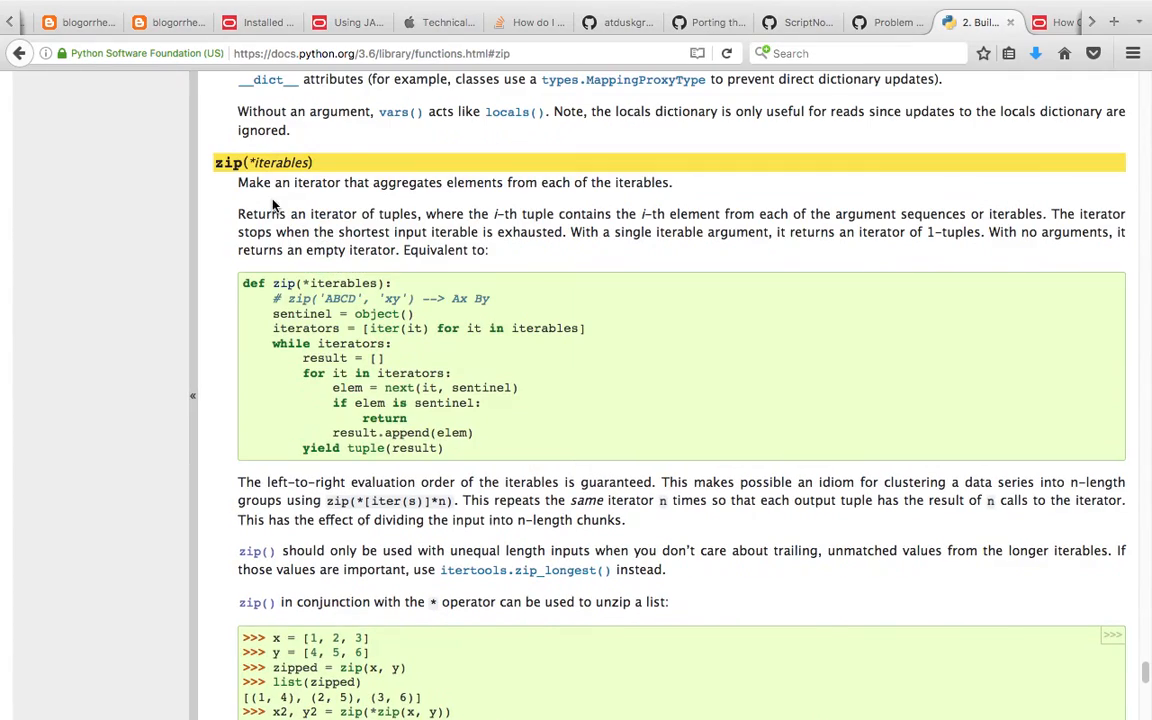
pyautogui.moveTo(1147, 671); pyautogui.dragTo(1147, 85)
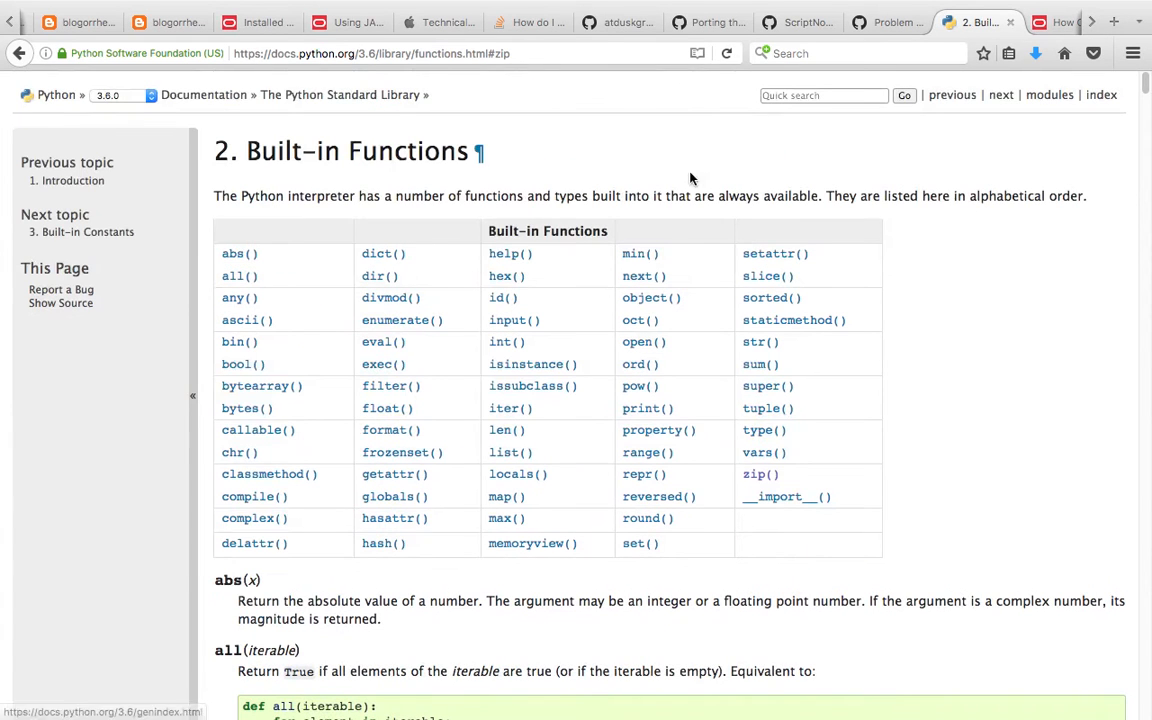
pyautogui.click(120, 96)
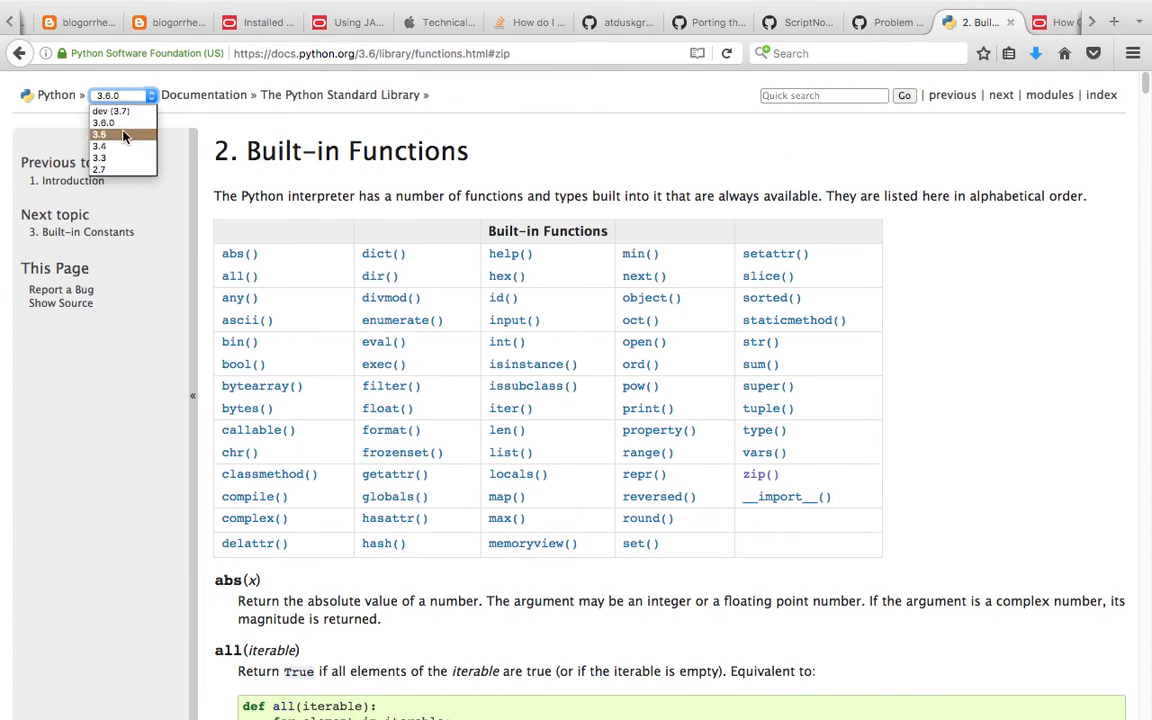
pyautogui.click(123, 135)
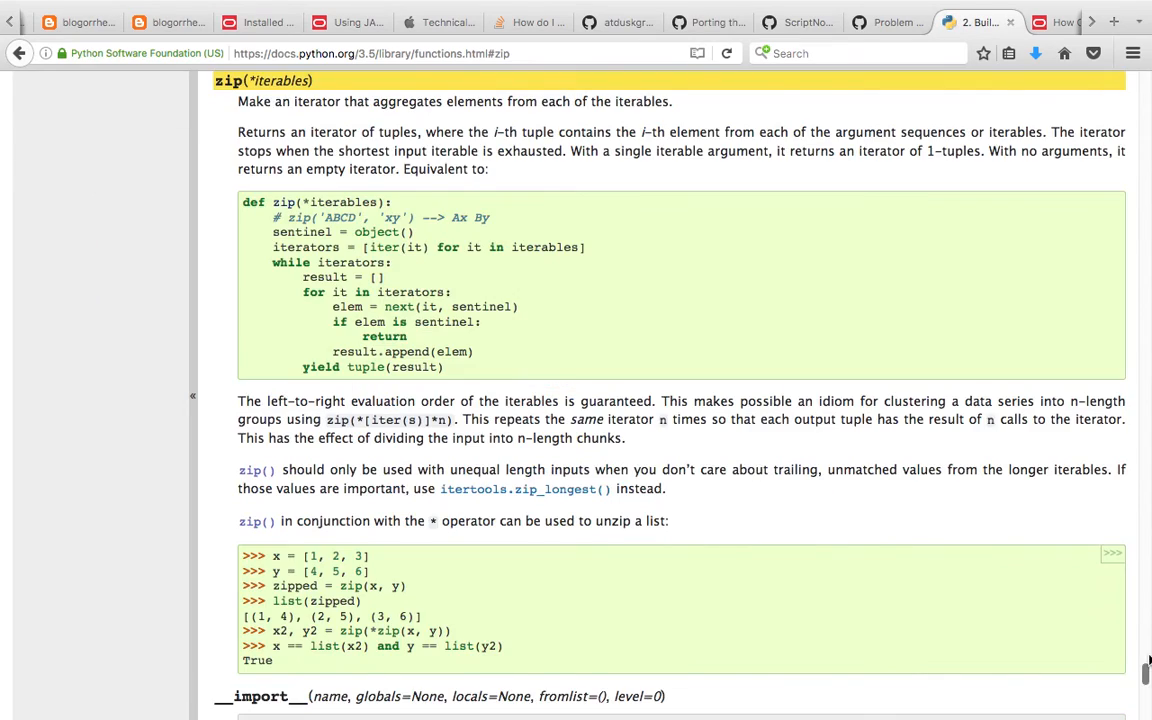
pyautogui.moveTo(1147, 671); pyautogui.dragTo(1148, 72)
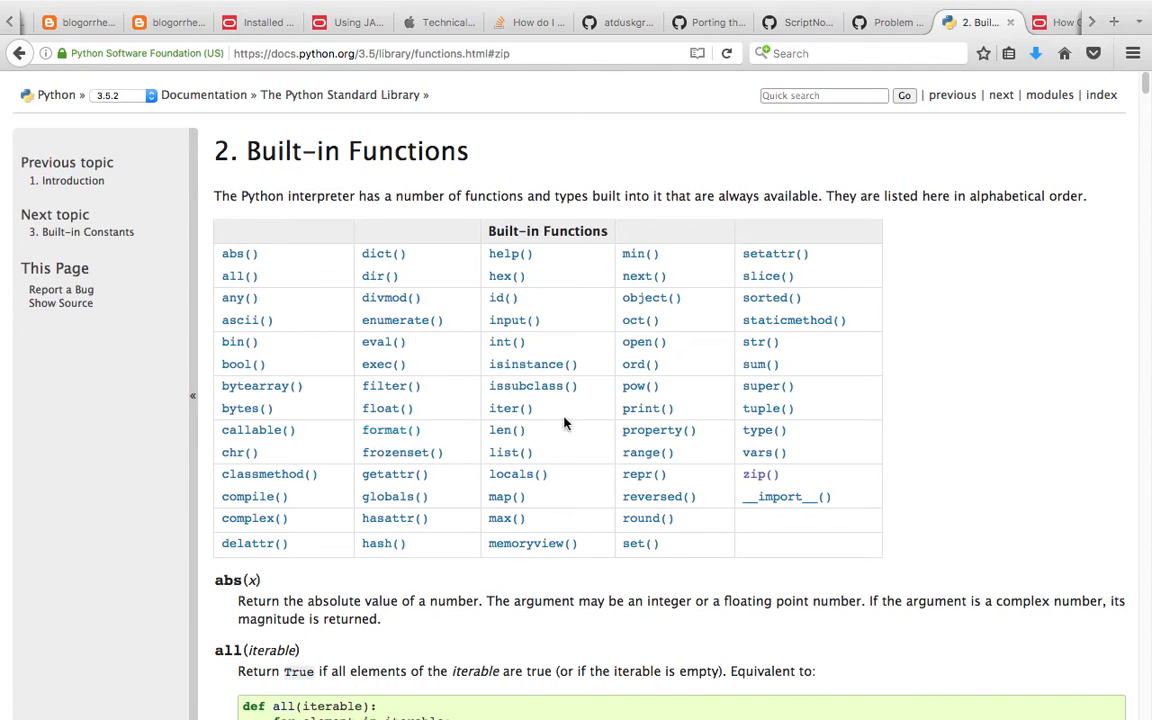
pyautogui.click(760, 476)
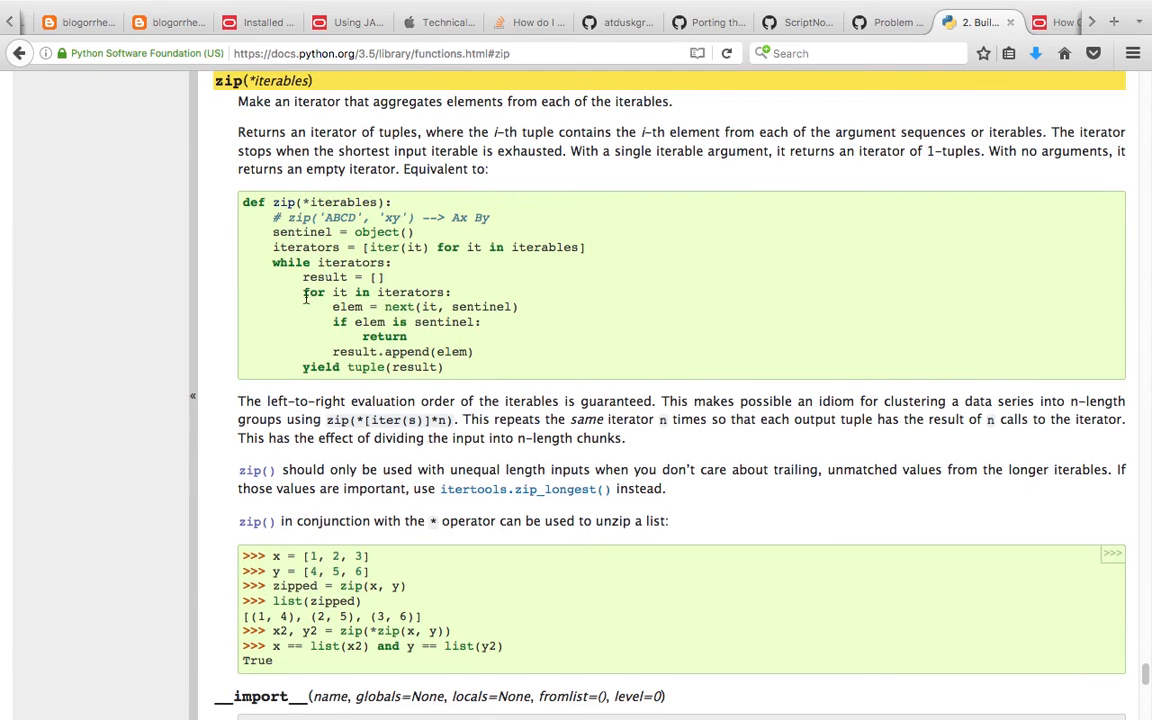
# Copy the complete zip() and unzip example from the documentation into Blender's text editor
pyautogui.scroll(-1, 304, 320)
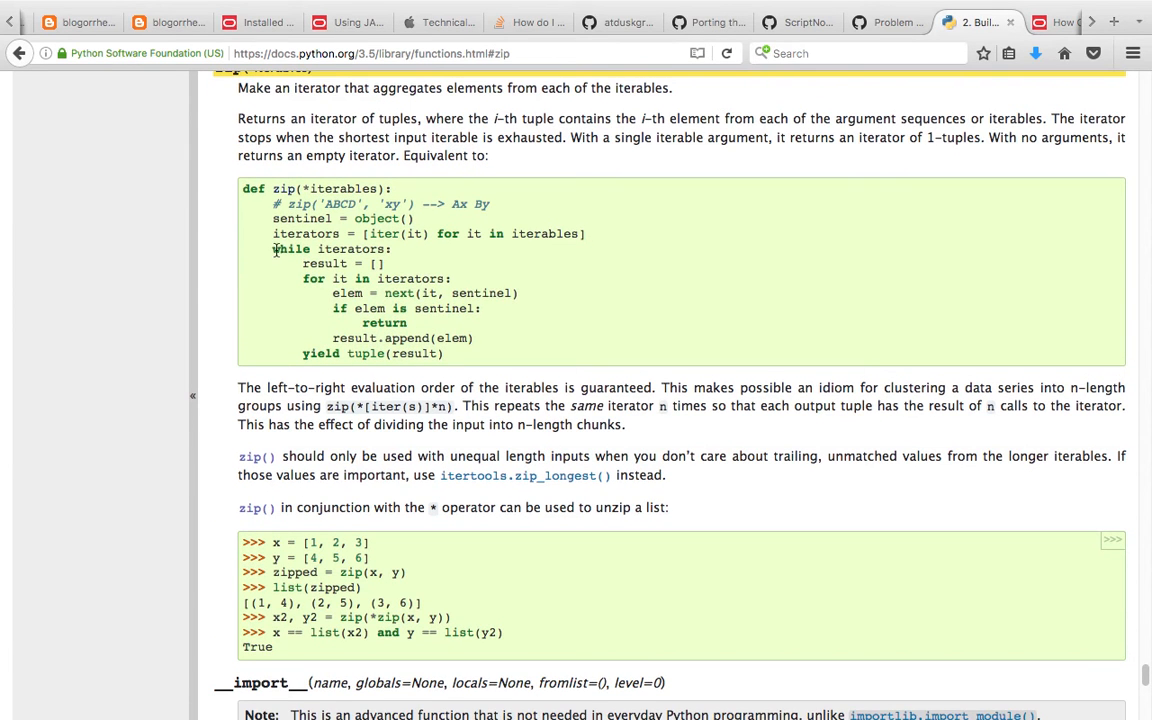
pyautogui.scroll(1, 277, 190)
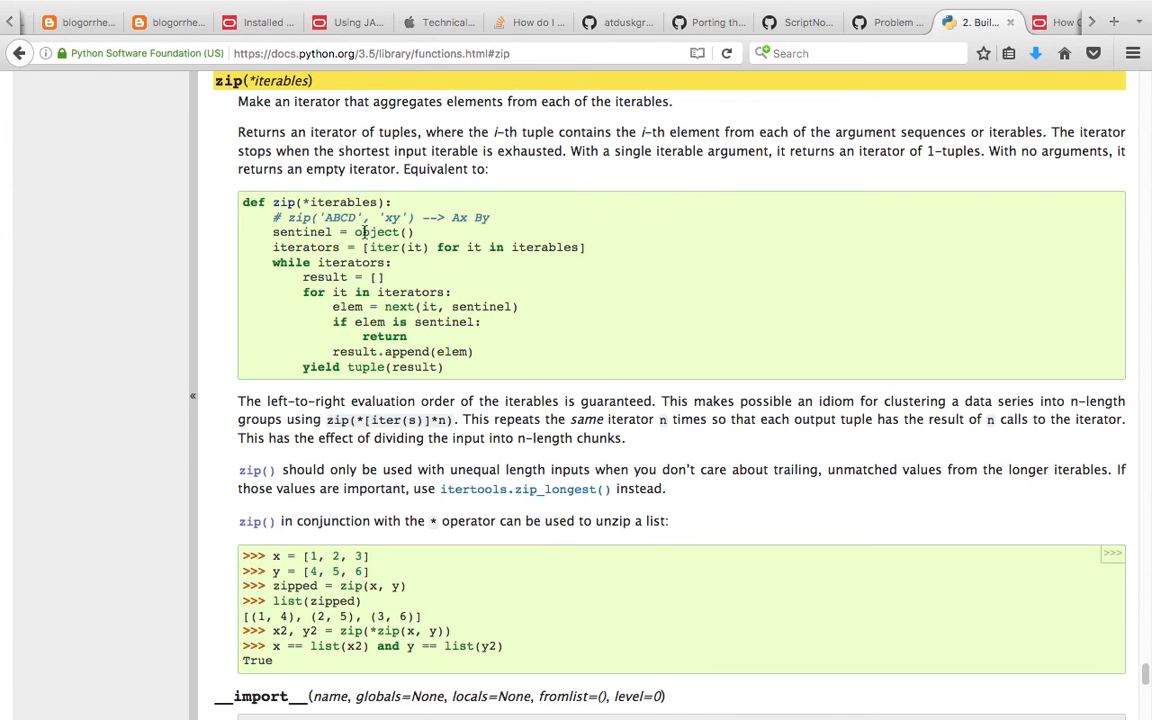
pyautogui.scroll(-4, 314, 291)
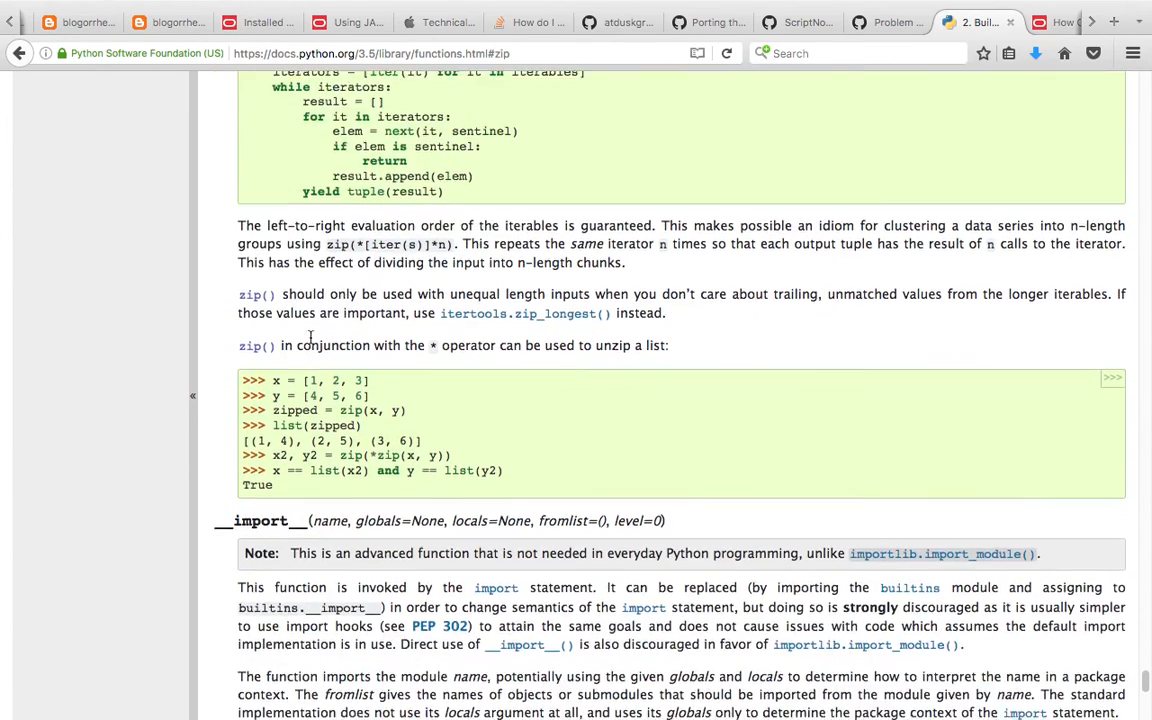
pyautogui.moveTo(243, 380); pyautogui.dragTo(307, 485)
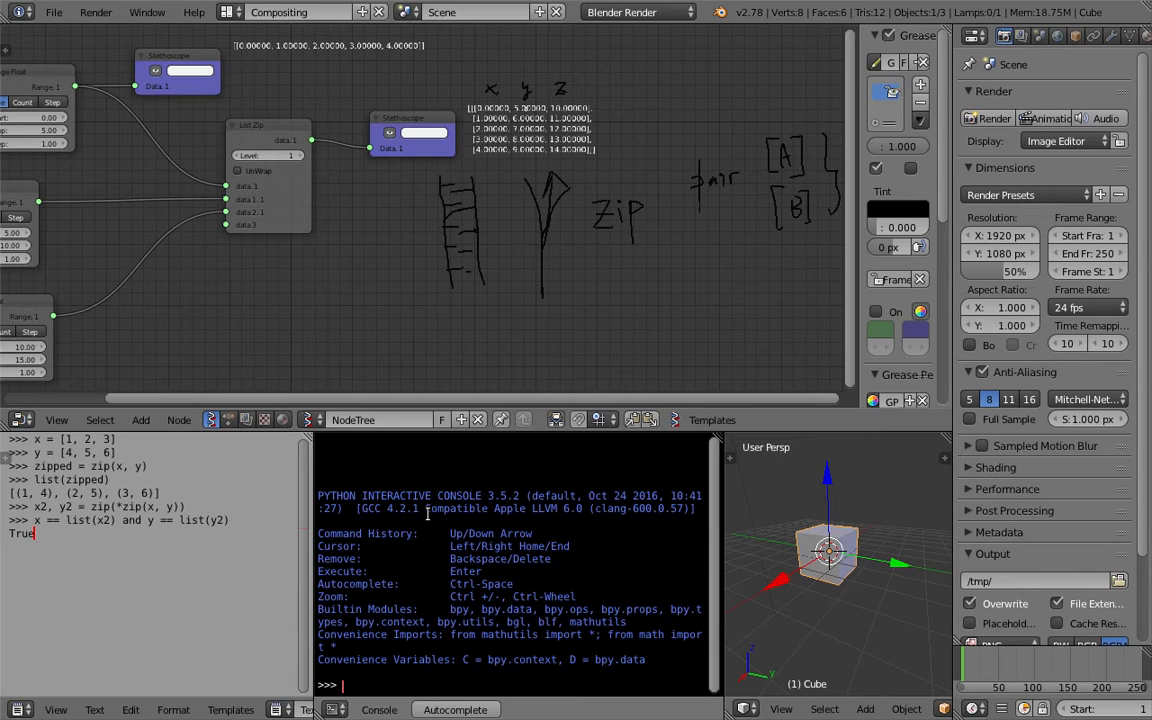
# Highlight the x and y lines of the pasted example, and define x = [1,2,3] and y = [4,5,6] in the Python Console
pyautogui.moveTo(118, 453); pyautogui.dragTo(22, 440)
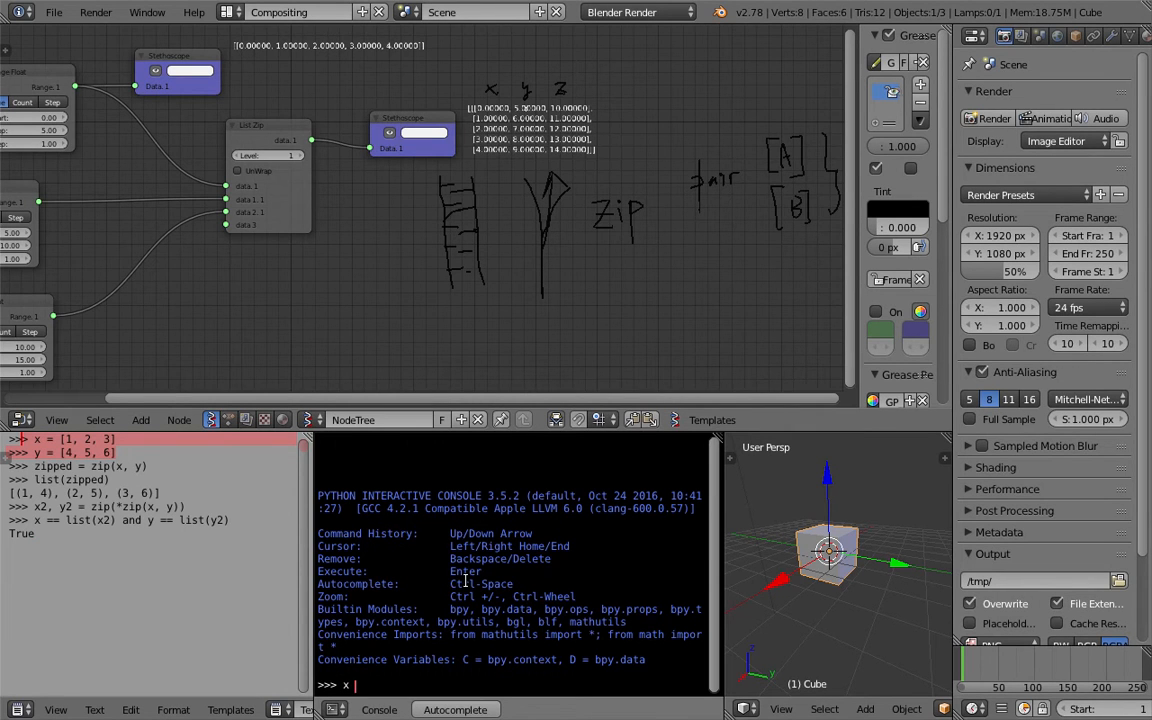
pyautogui.write(',2,3]')
pyautogui.press('Return')
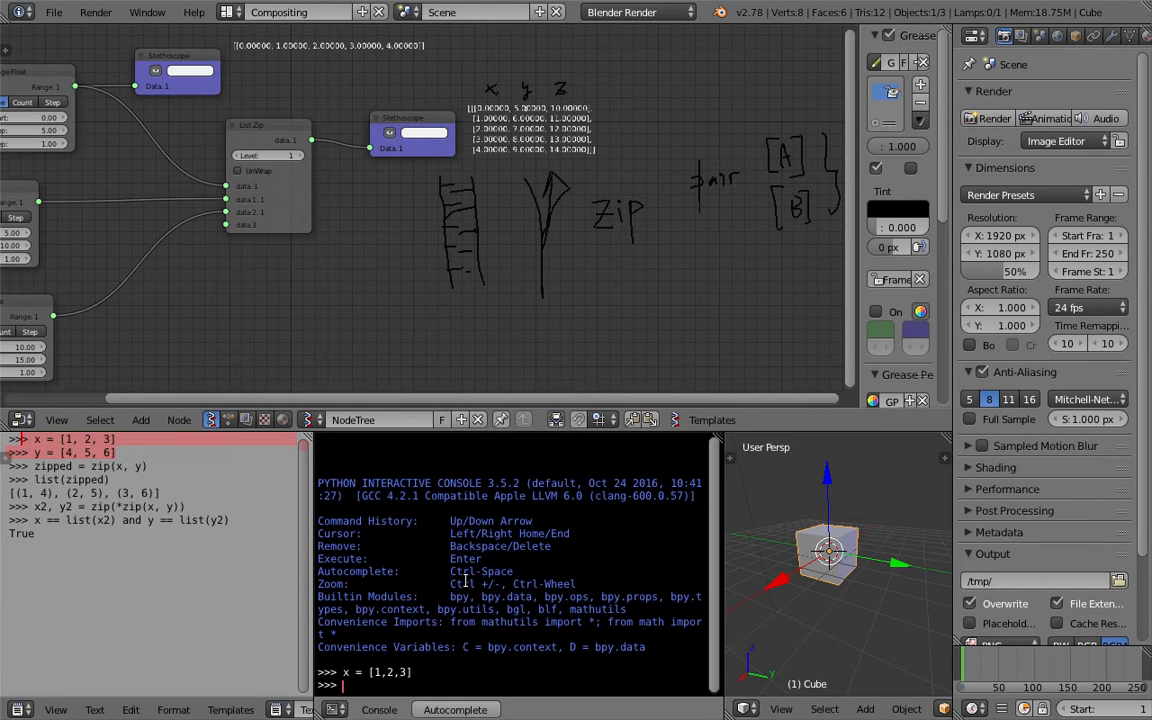
pyautogui.write('y = [4,5,6]')
pyautogui.press('Return')
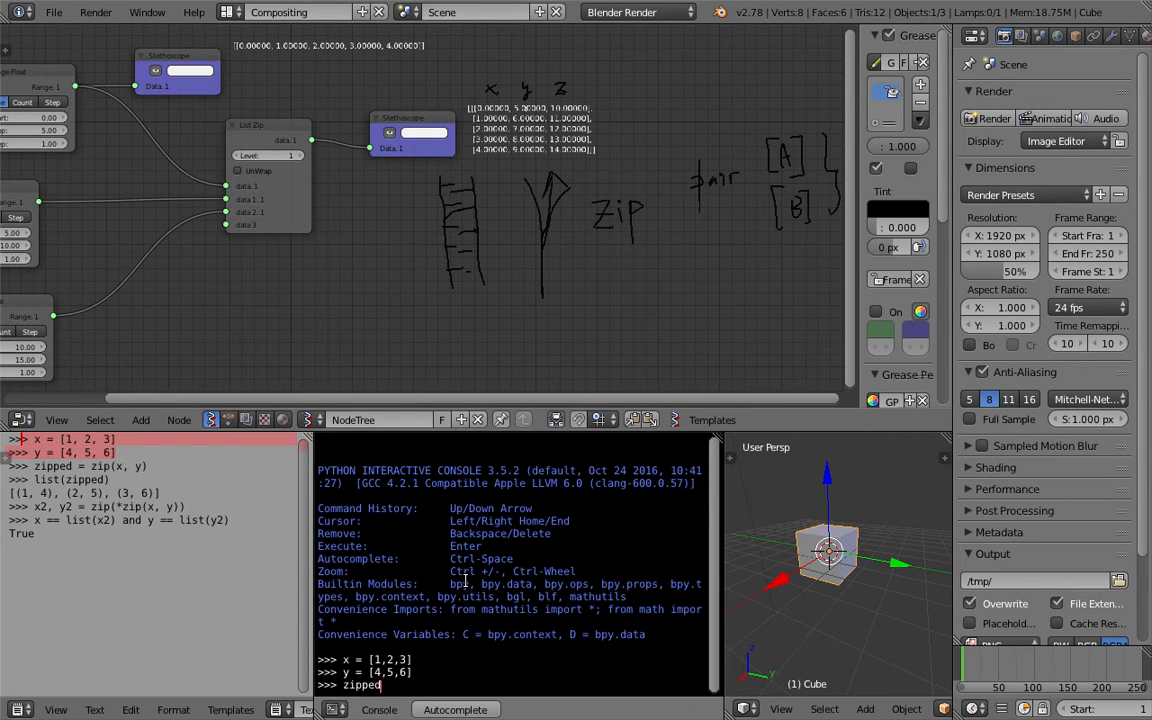
# Assign zipped = zip(x,y) in the Python Console, and evaluate zipped and list(zipped)
pyautogui.write('zipped = zip(x,y)')
pyautogui.press('Return')
pyautogui.write('zipped')
pyautogui.press('Return')
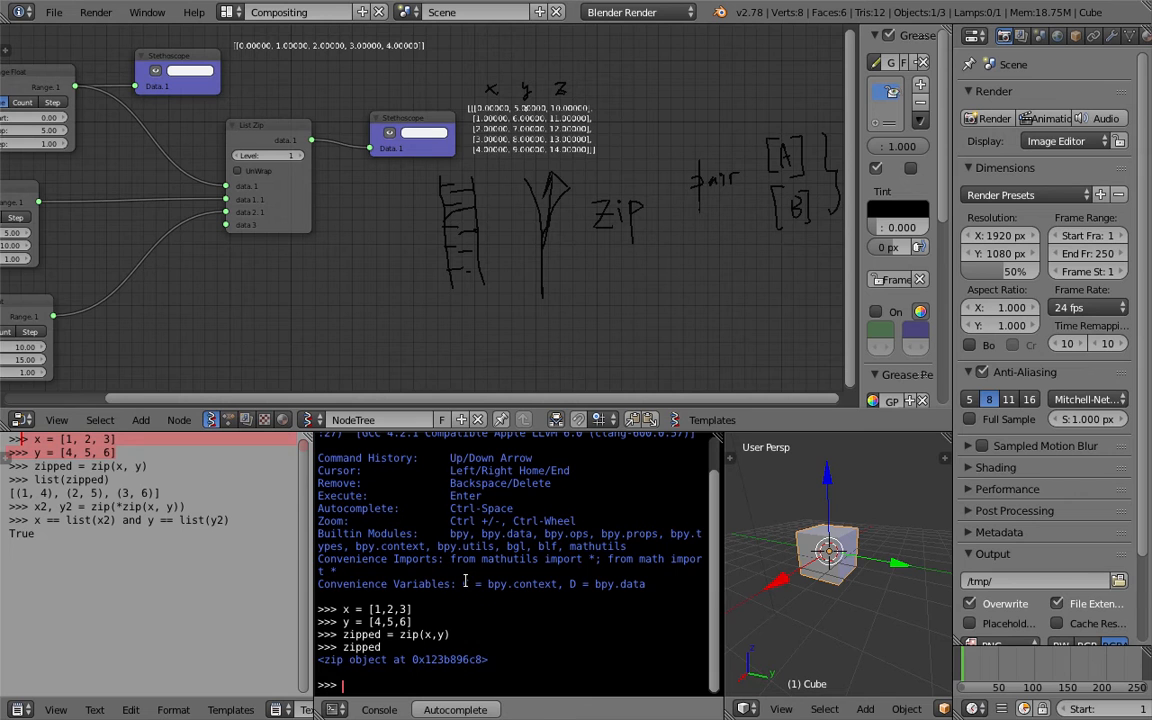
pyautogui.write('print')
pyautogui.press('Return')
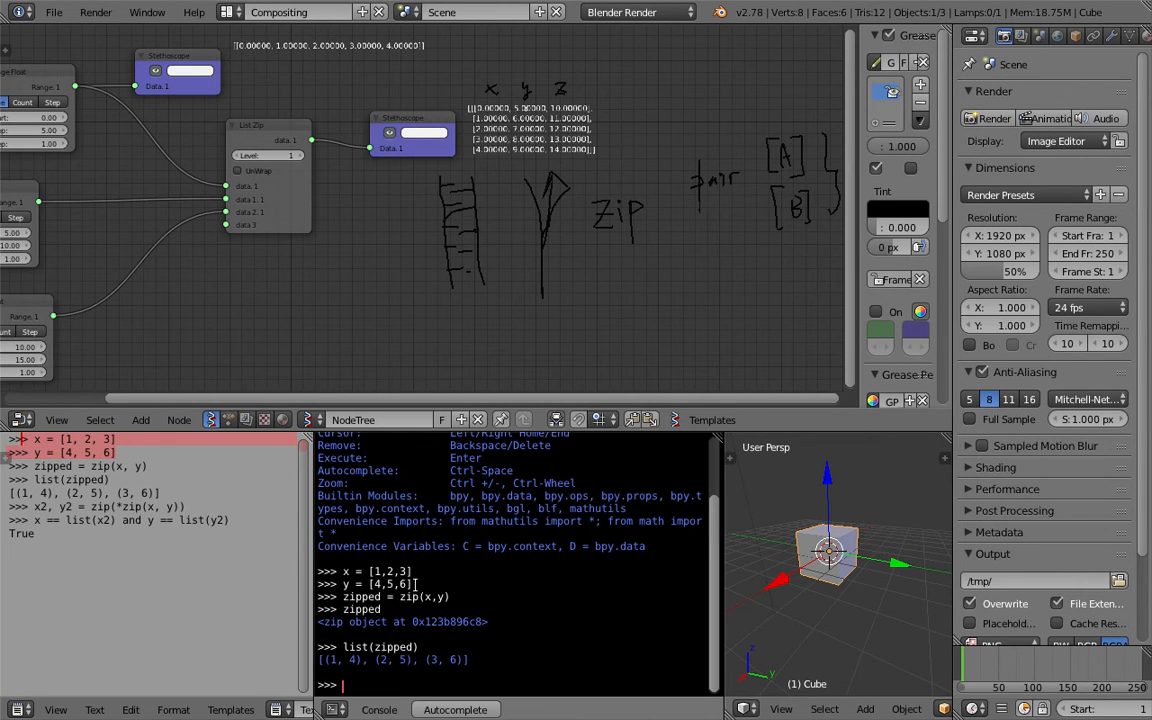
# Delete the three Range Float nodes and the Stethoscope attached to the first one, keeping List Zip and its own Stethoscope
pyautogui.scroll(-3, 330, 250)
pyautogui.scroll(4, 419, 175)
pyautogui.moveTo(161, 198); pyautogui.dragTo(393, 200, button='middle')
pyautogui.click(320, 92)
pyautogui.press('x')
pyautogui.click(463, 71)
pyautogui.press('x')
pyautogui.click(310, 208)
pyautogui.press('x')
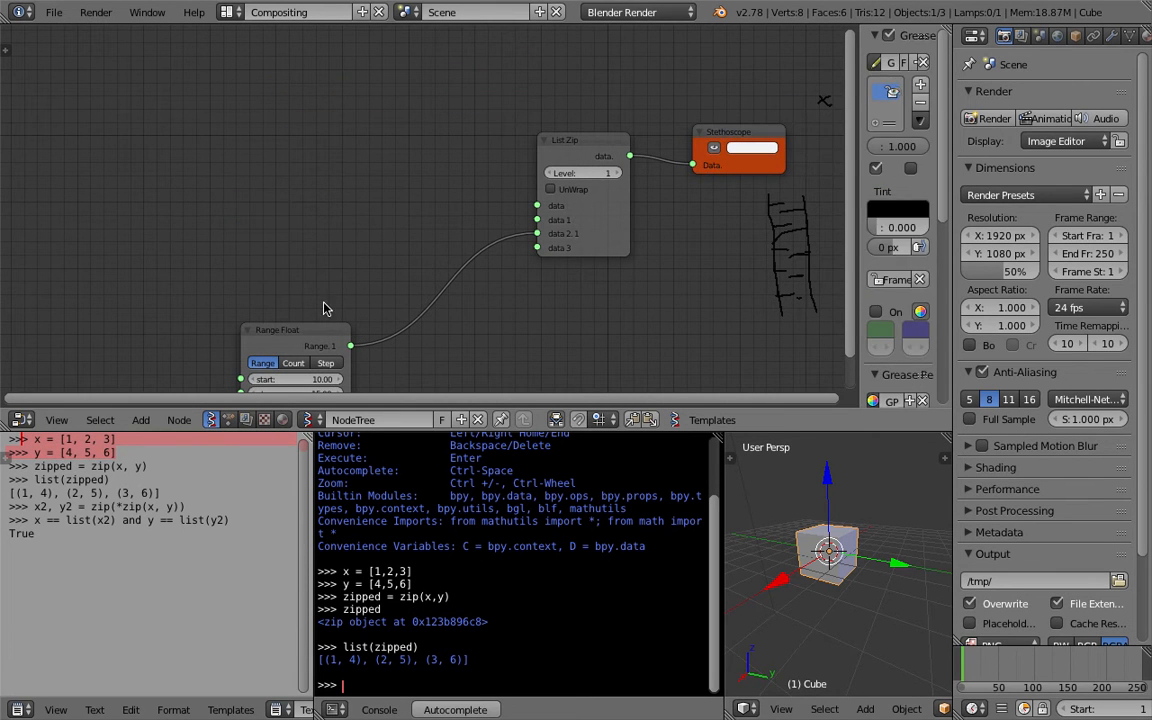
pyautogui.click(324, 331)
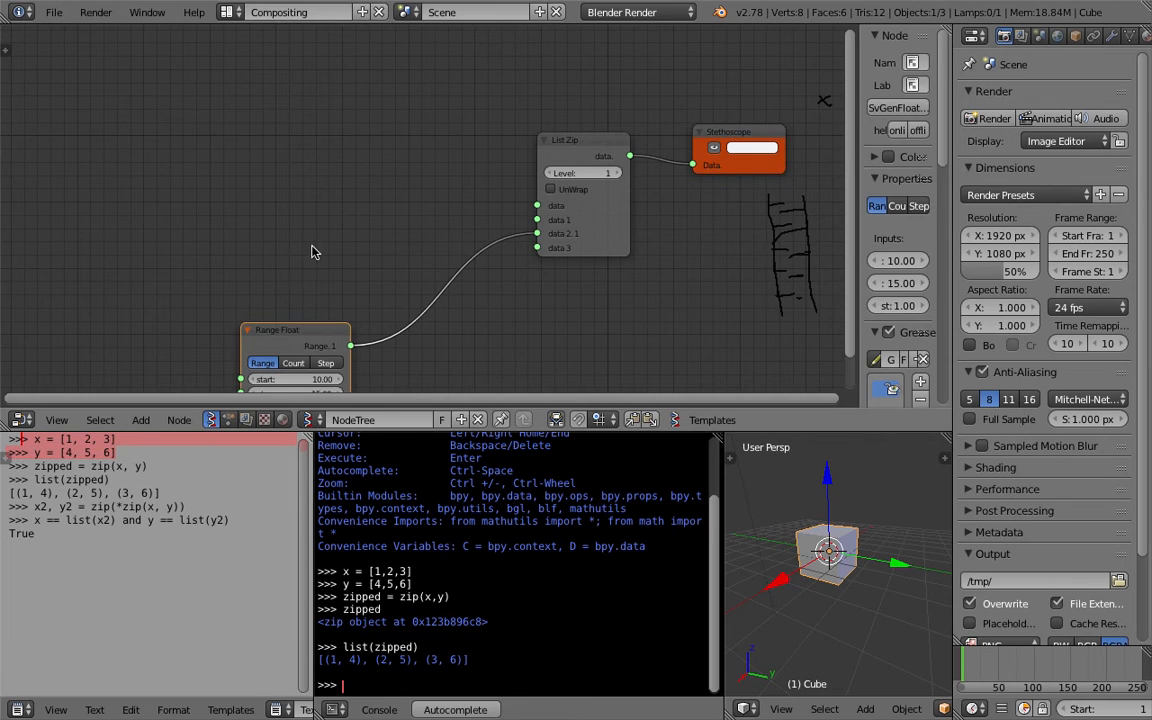
pyautogui.press('x')
pyautogui.moveTo(426, 229); pyautogui.dragTo(347, 231, button='middle')
pyautogui.scroll(2, 347, 231)
pyautogui.hotkey('shift', 'a')
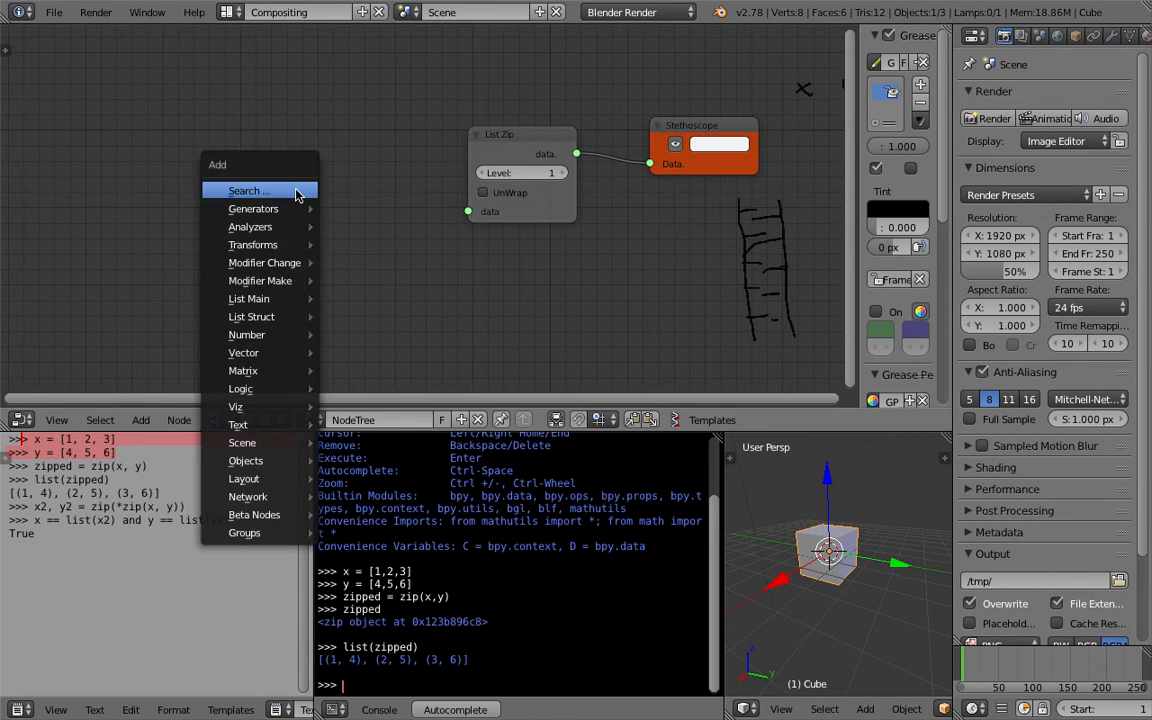
pyautogui.click(296, 191)
pyautogui.write('list')
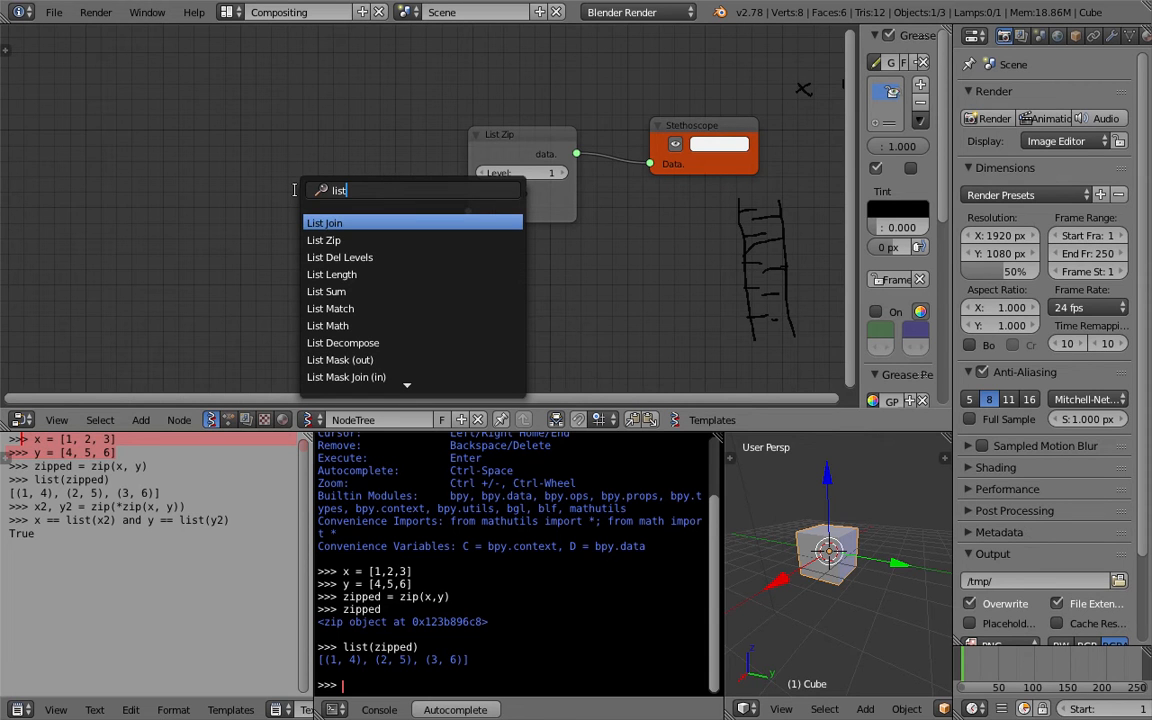
pyautogui.press('Down')
pyautogui.press('Up')
pyautogui.press('Escape')
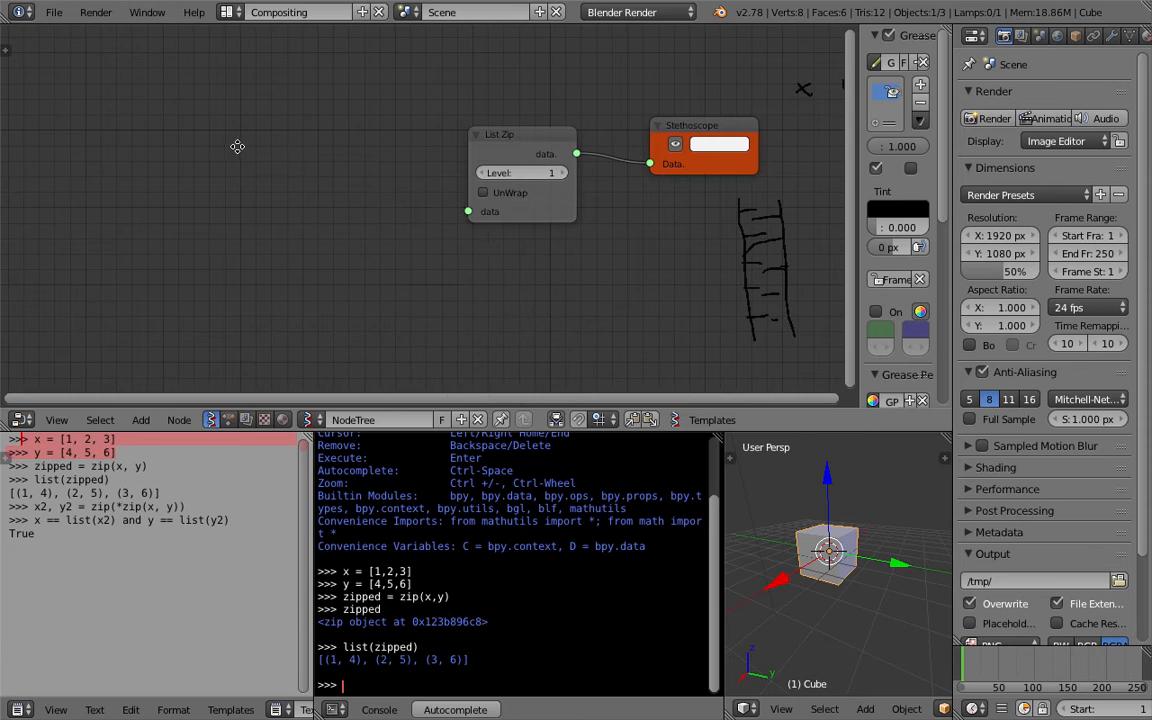
# Find the Formula node through the node search and place it in the empty space before List Zip
pyautogui.scroll(1, 223, 145)
pyautogui.hotkey('shift', 'a')
pyautogui.click(216, 153)
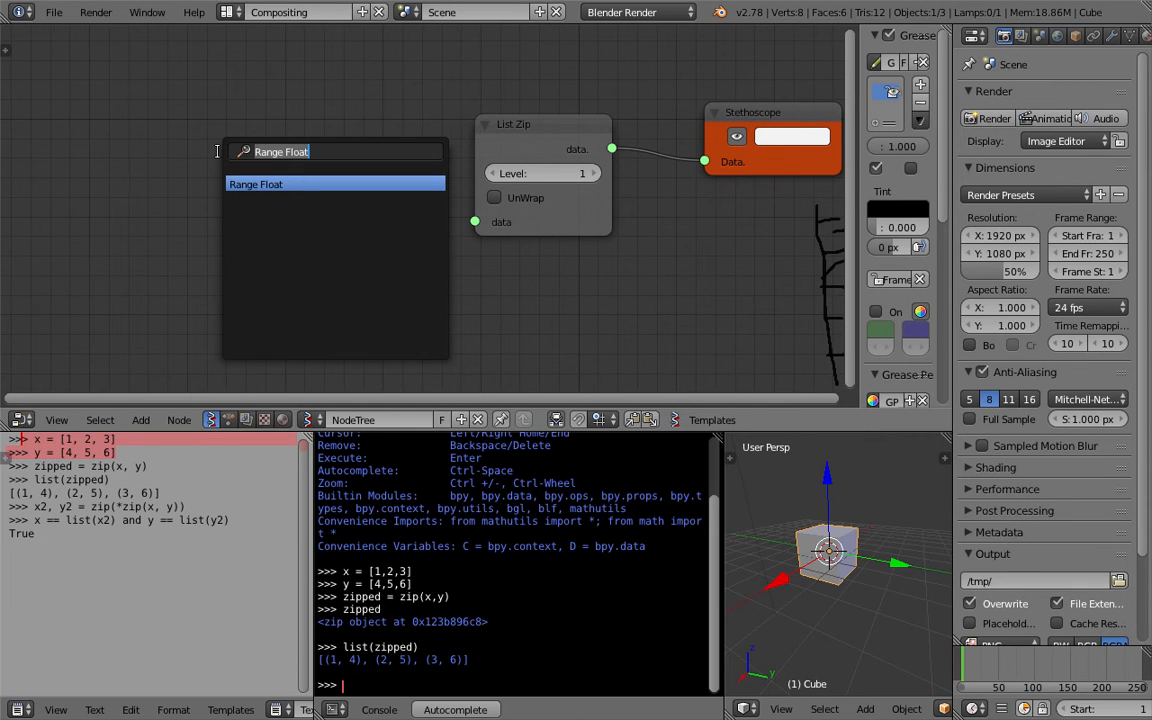
pyautogui.write('exp')
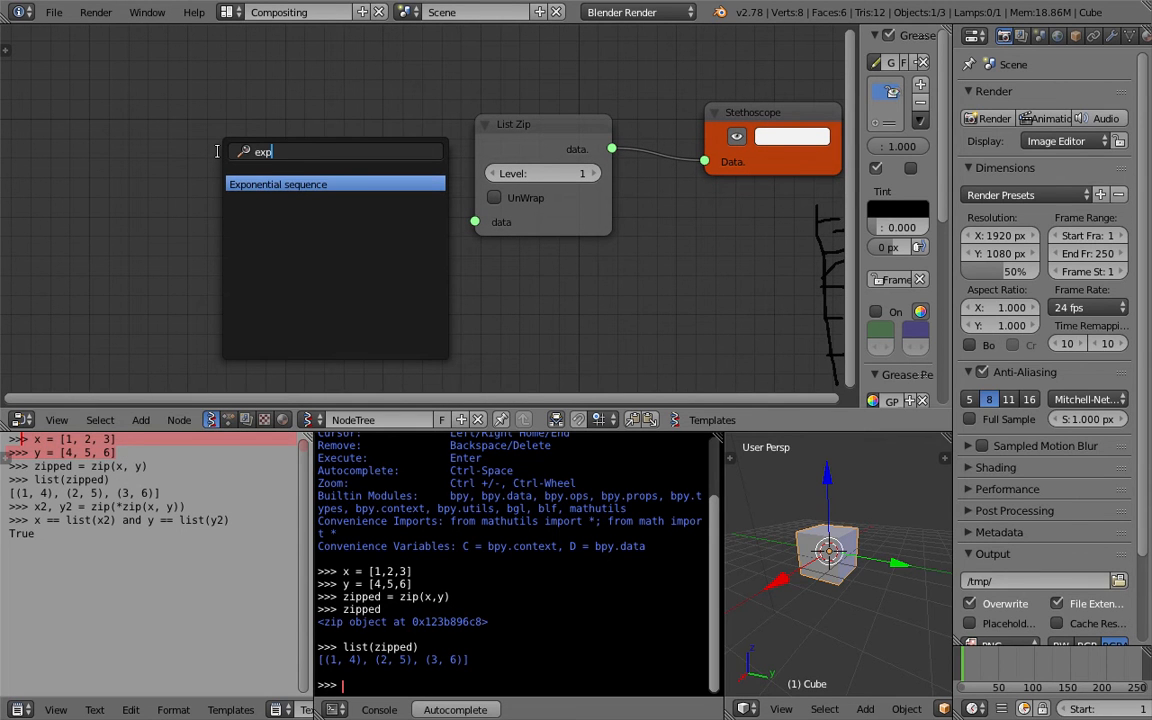
pyautogui.hotkey('ctrl', 'a')
pyautogui.write('fun')
pyautogui.press('BackSpace')
pyautogui.press('BackSpace')
pyautogui.write('form')
pyautogui.press('Down')
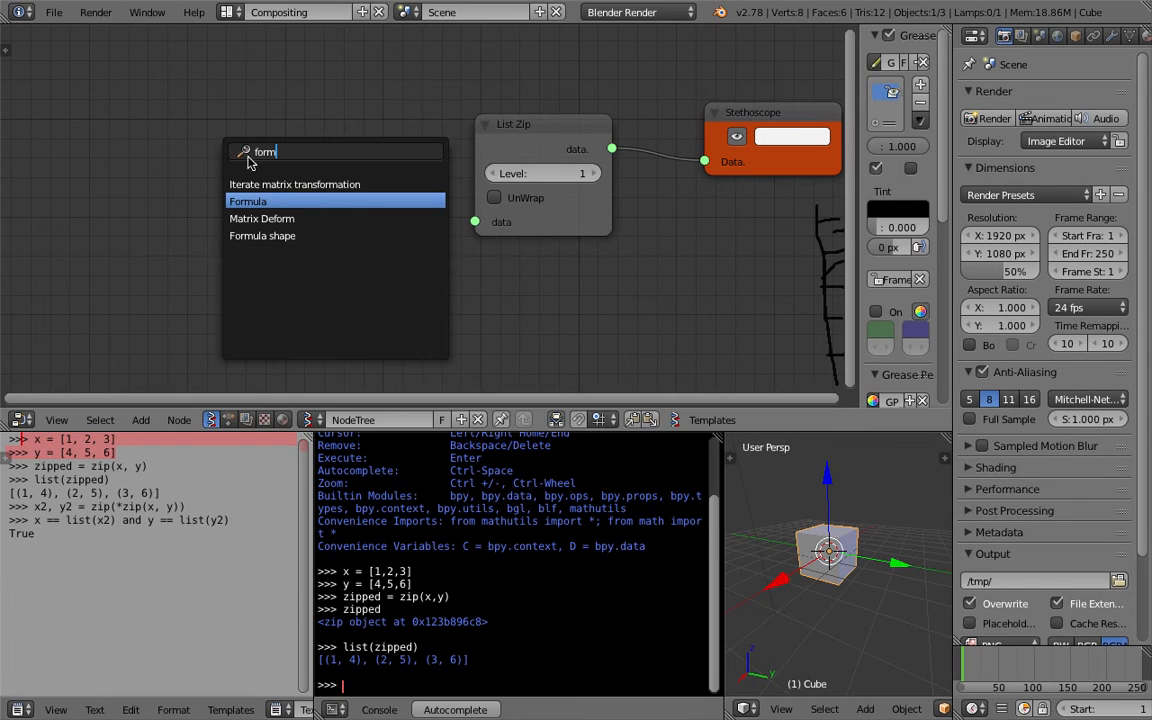
pyautogui.press('Return')
pyautogui.click(296, 171)
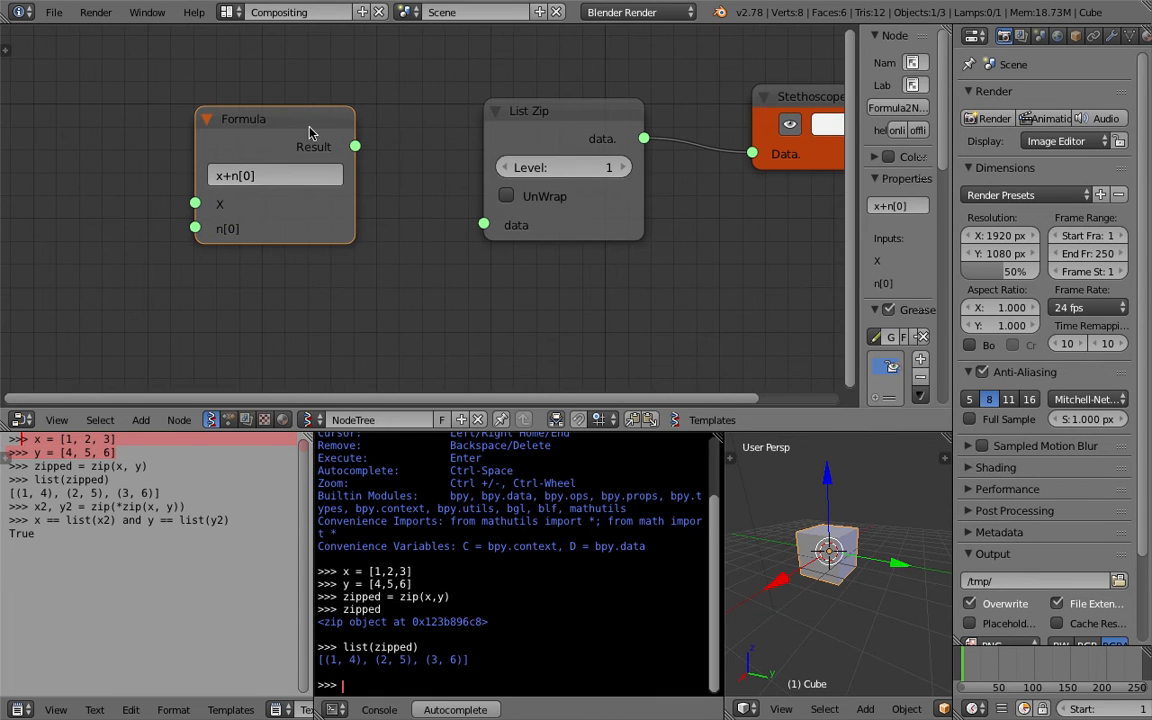
# Move the Formula node slightly up and place a duplicate of it directly below
pyautogui.moveTo(311, 129); pyautogui.dragTo(298, 103)
pyautogui.hotkey('shift', 'd')
pyautogui.click(292, 257)
# Set the upper Formula node's expression to [1,2,3] and the lower one's to [4,5,6]
pyautogui.scroll(1, 292, 257)
pyautogui.click(243, 130)
pyautogui.write('[1,2,3')
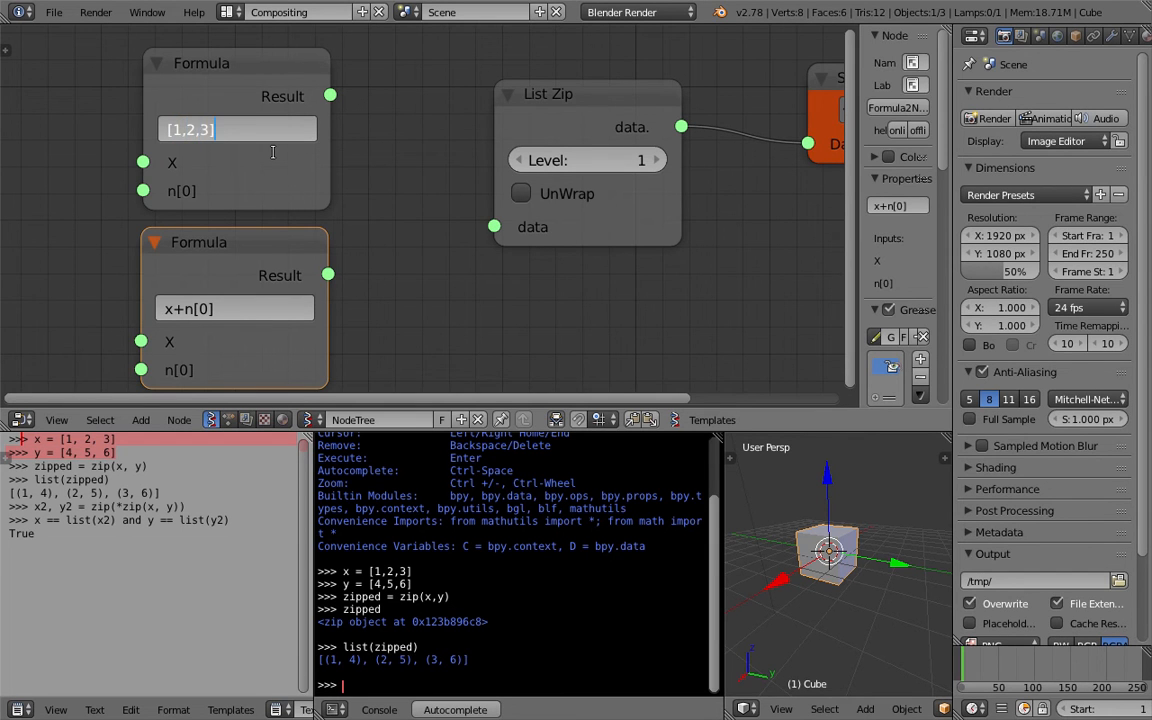
pyautogui.press('Return')
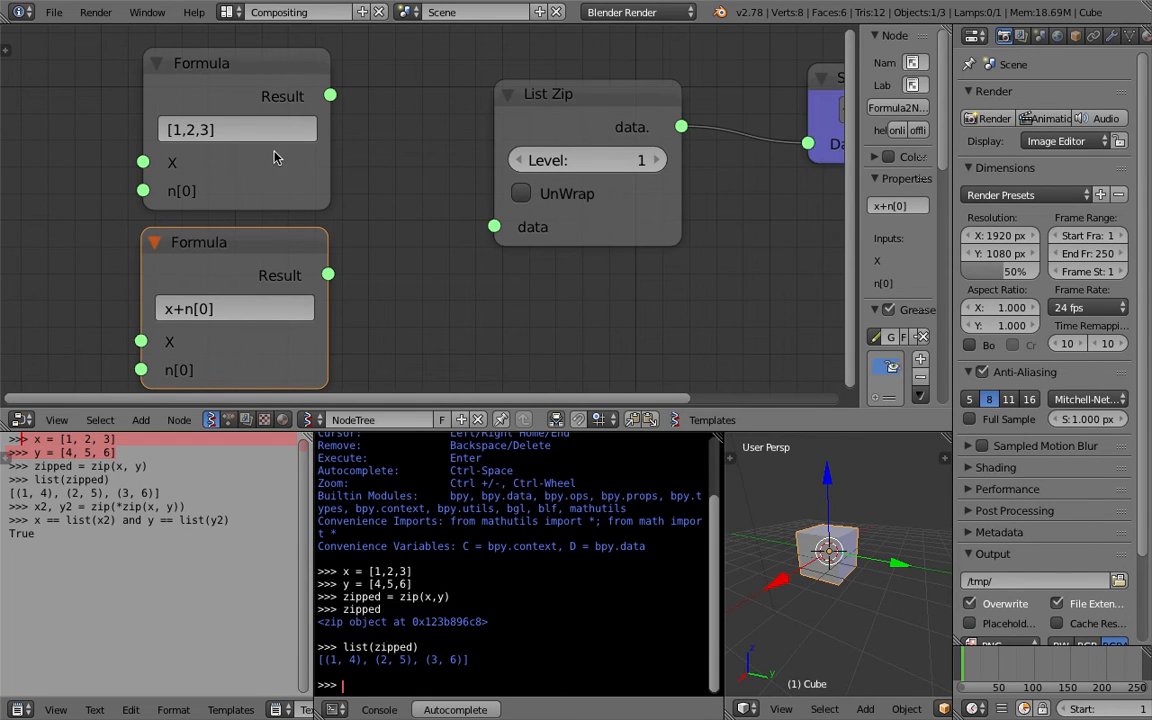
pyautogui.click(228, 307)
pyautogui.write('[4,5,6]')
pyautogui.press('Return')
# Connect the [1,2,3] and [4,5,6] Formula results to List Zip's first two data inputs and inspect the Stethoscope output
pyautogui.moveTo(330, 95); pyautogui.dragTo(493, 226)
pyautogui.moveTo(329, 274); pyautogui.dragTo(493, 255)
pyautogui.scroll(-3, 755, 234)
pyautogui.moveTo(755, 232); pyautogui.dragTo(579, 228, button='middle')
pyautogui.scroll(-2, 662, 150)
pyautogui.moveTo(673, 171); pyautogui.dragTo(509, 198, button='middle')
pyautogui.scroll(3, 509, 198)
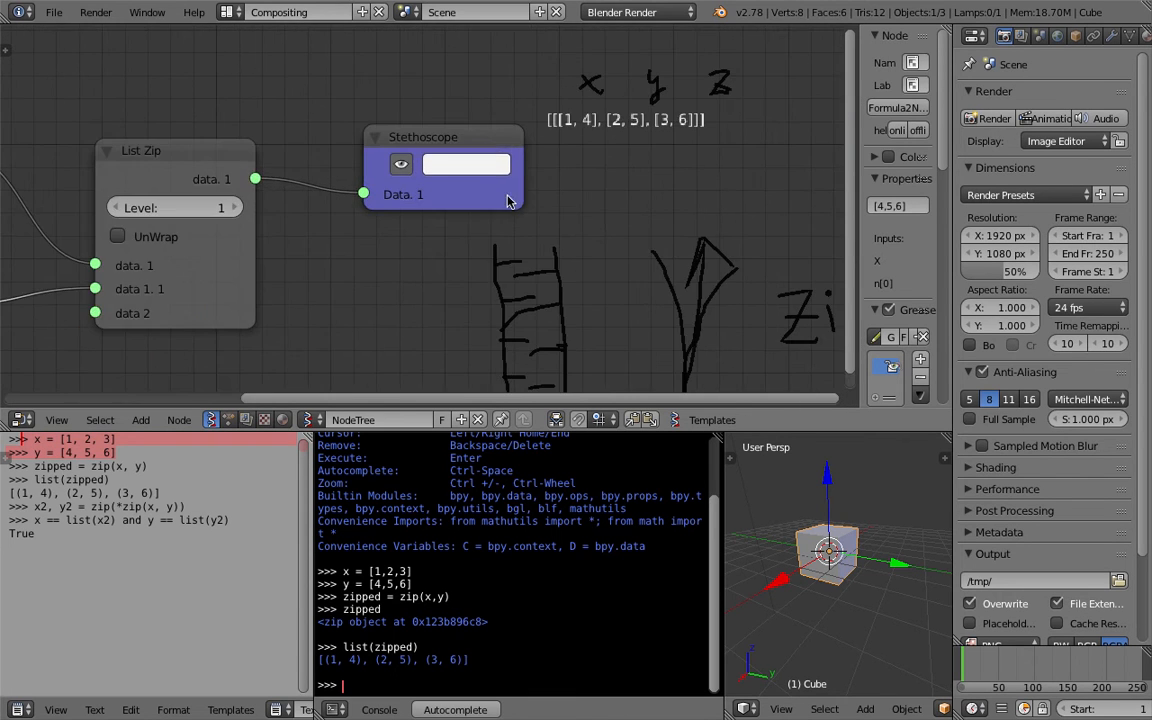
pyautogui.moveTo(600, 184); pyautogui.dragTo(463, 233, button='middle')
pyautogui.scroll(3, 465, 238)
pyautogui.scroll(2, 455, 195)
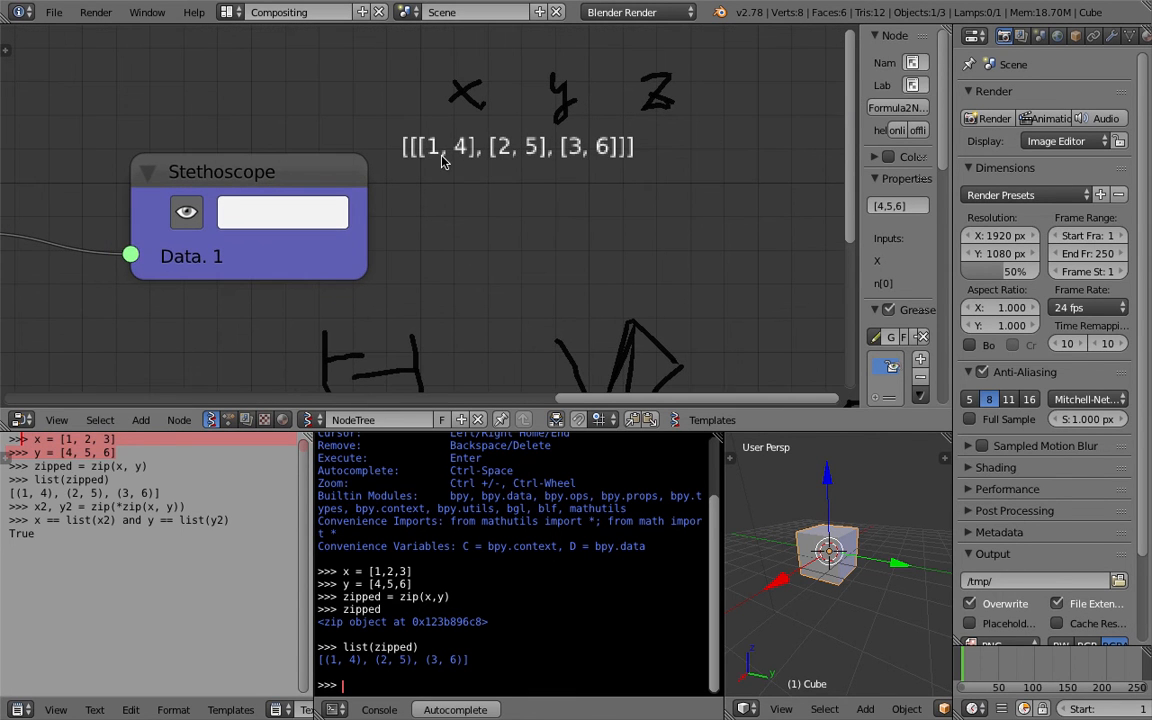
# Move the [4,5,6] Formula node slightly down and to the left, away from the [1,2,3] node
pyautogui.scroll(-6, 560, 182)
pyautogui.moveTo(342, 248); pyautogui.dragTo(508, 207, button='middle')
pyautogui.scroll(-2, 400, 212)
pyautogui.scroll(2, 395, 200)
pyautogui.moveTo(392, 198); pyautogui.dragTo(497, 119, button='middle')
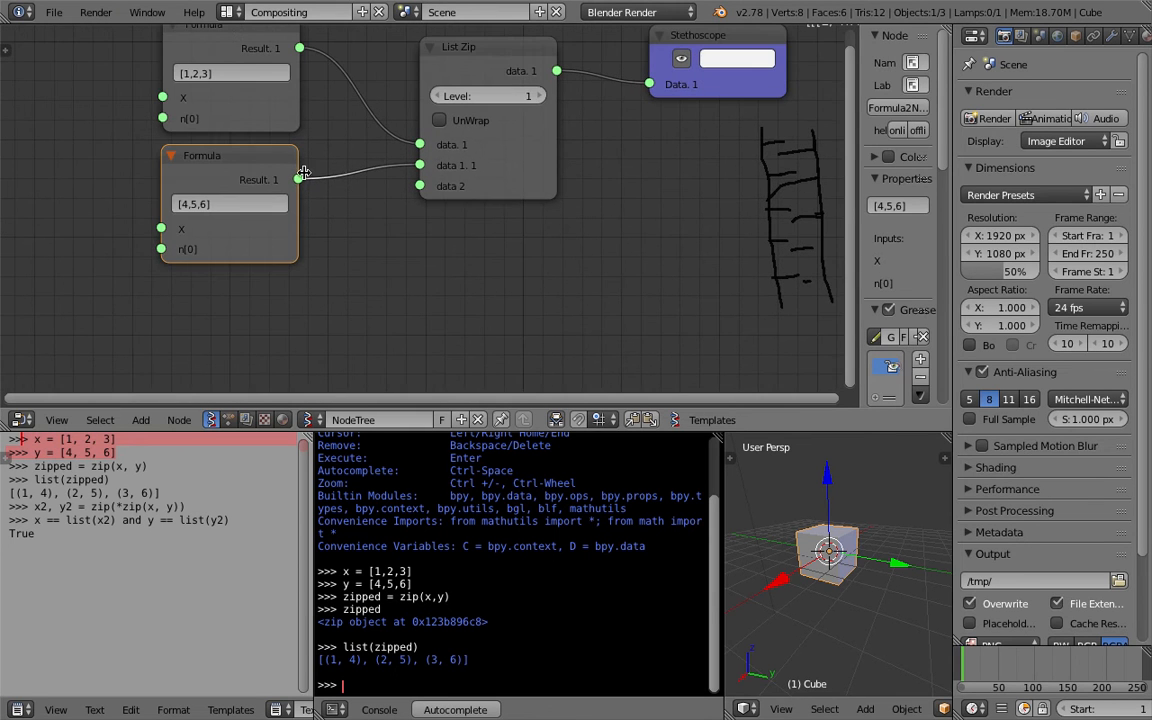
pyautogui.moveTo(260, 156); pyautogui.dragTo(239, 164)
pyautogui.scroll(-1, 497, 170)
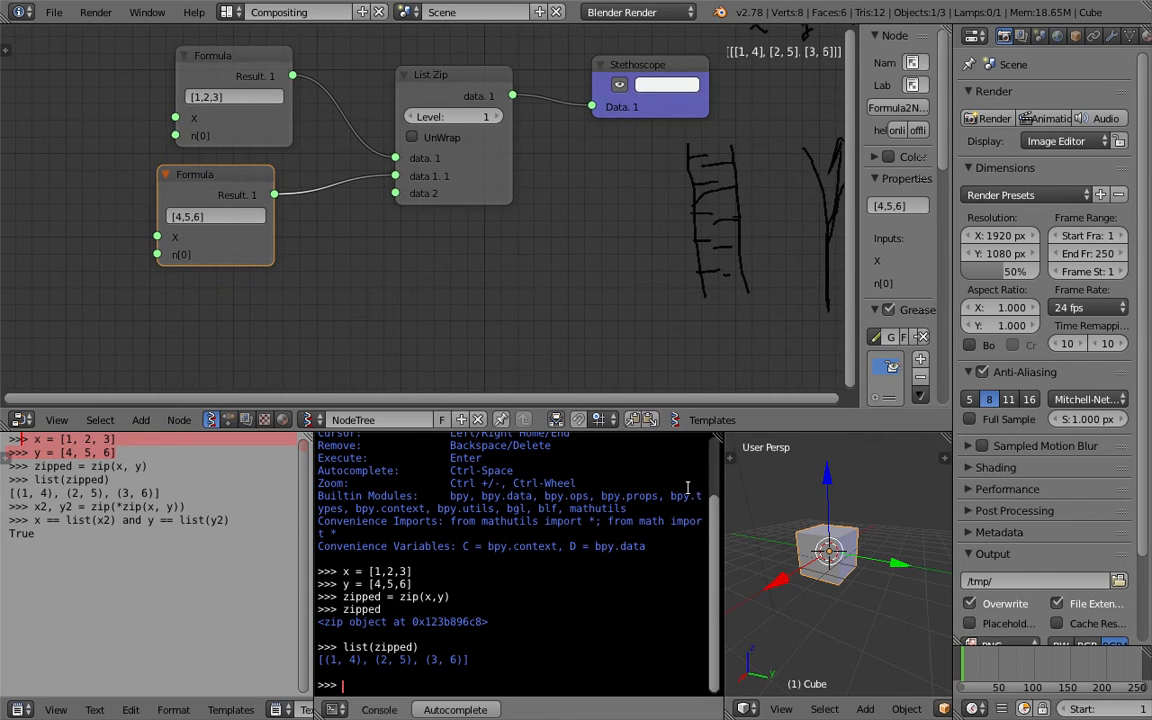
# Narrow the Python Console slightly and assign z = [7,8,9] and a = [1,1,1] in it
pyautogui.moveTo(717, 492); pyautogui.dragTo(686, 492)
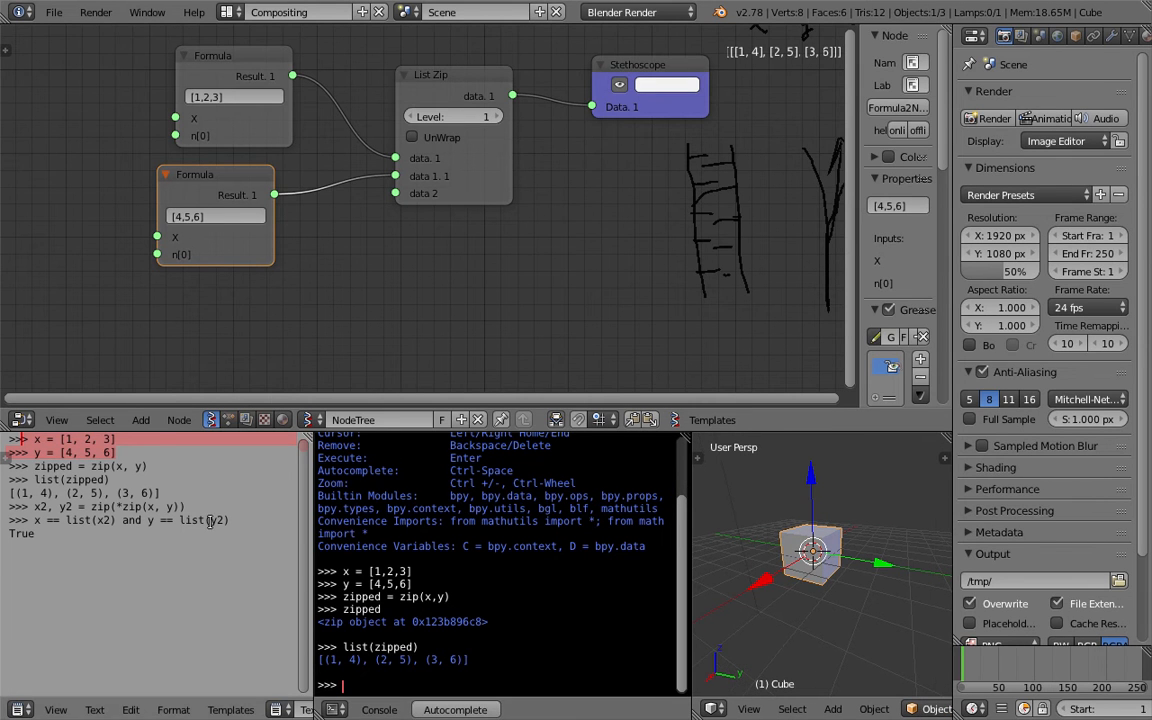
pyautogui.write('z ')
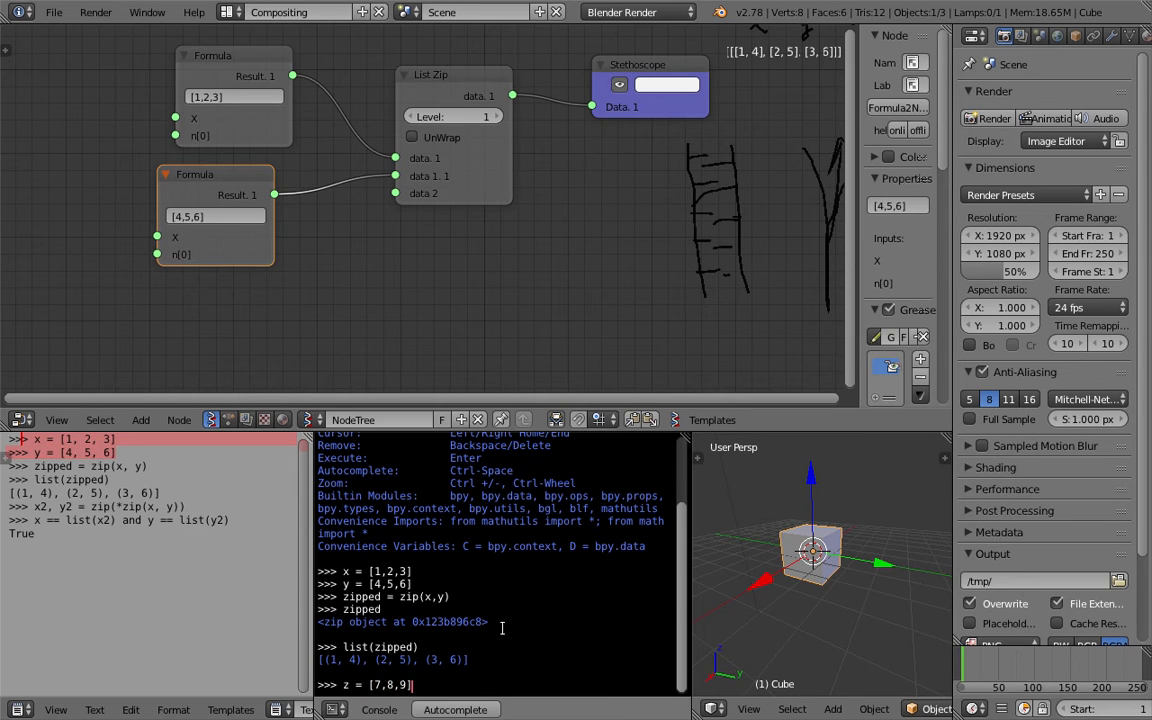
pyautogui.write('= [7,8,9]')
pyautogui.press('Return')
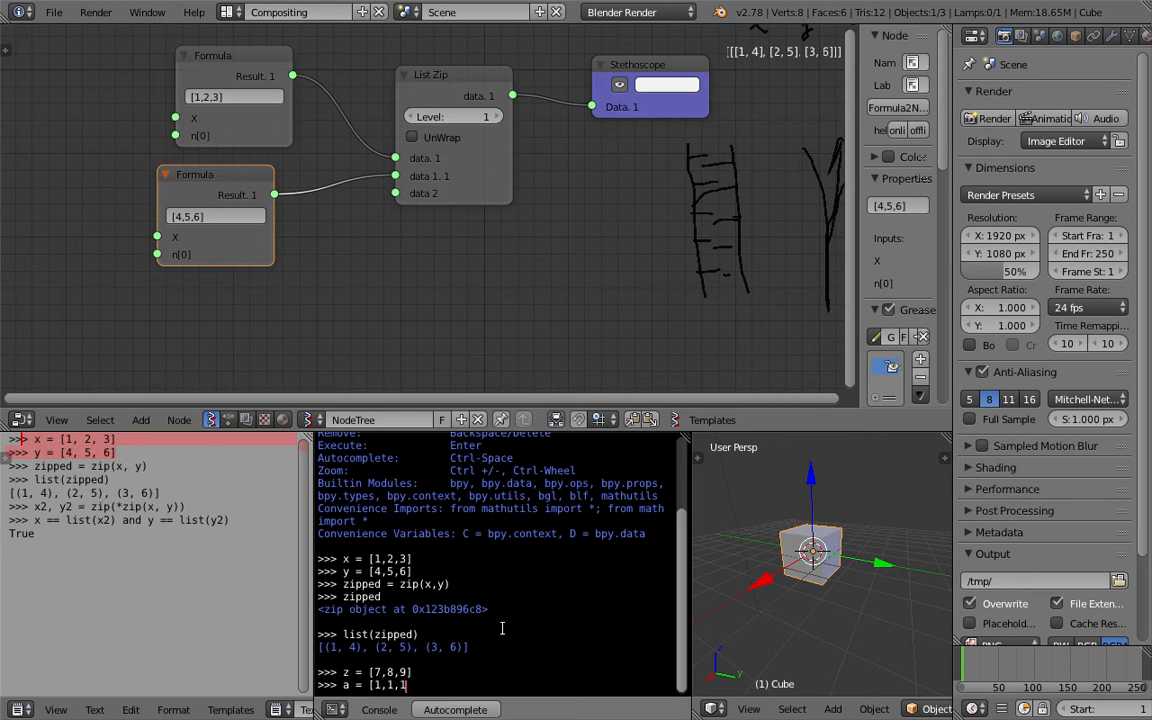
pyautogui.write('a = [1,1,1]')
pyautogui.press('Return')
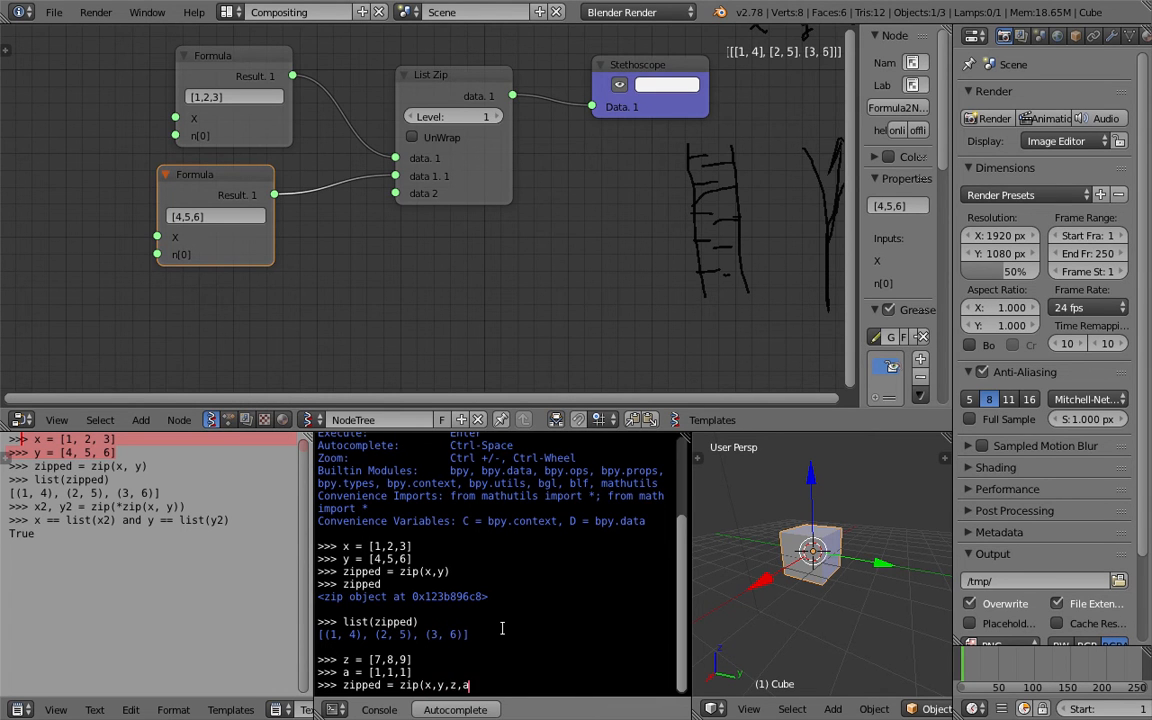
# Assign zipped = zip(x,y,z,a) in the Python Console, evaluate list(zipped), and compare the result with the input lists
pyautogui.press('Return')
pyautogui.write('list(zipped')
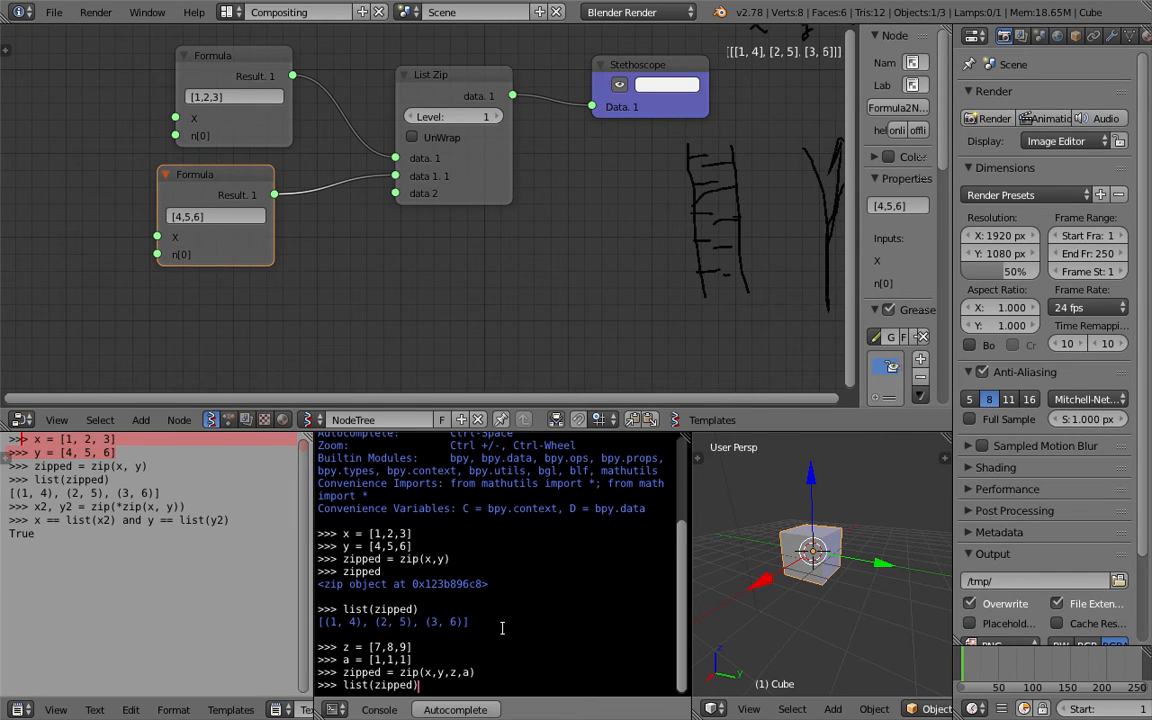
pyautogui.press('Return')
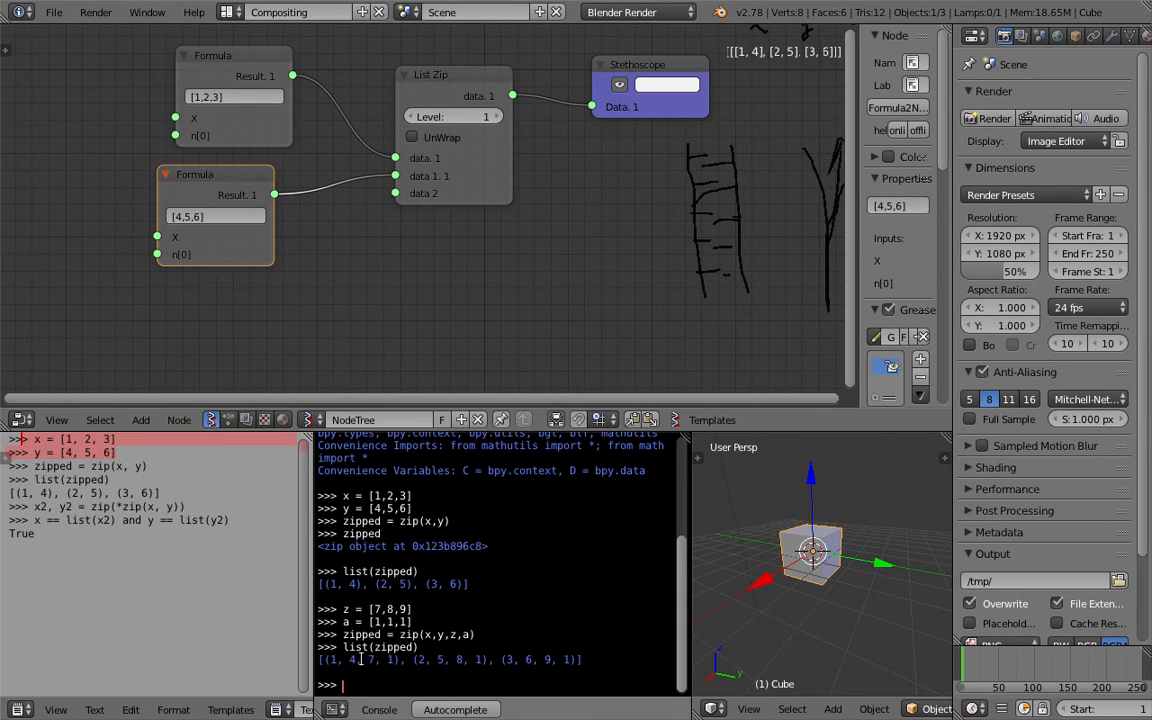
pyautogui.scroll(2, 436, 596)
pyautogui.scroll(-2, 421, 571)
pyautogui.scroll(3, 389, 537)
pyautogui.scroll(-3, 402, 571)
pyautogui.moveTo(372, 496); pyautogui.dragTo(409, 501)
pyautogui.click(410, 613)
# Widen the 3D View at the expense of the Python Console and save the file
pyautogui.moveTo(687, 492); pyautogui.dragTo(570, 492)
pyautogui.moveTo(737, 533); pyautogui.dragTo(815, 548, button='middle')
pyautogui.hotkey('ctrl', 's')
pyautogui.click(817, 546)
pyautogui.scroll(2, 768, 578)
pyautogui.moveTo(767, 580); pyautogui.dragTo(794, 535, button='middle')
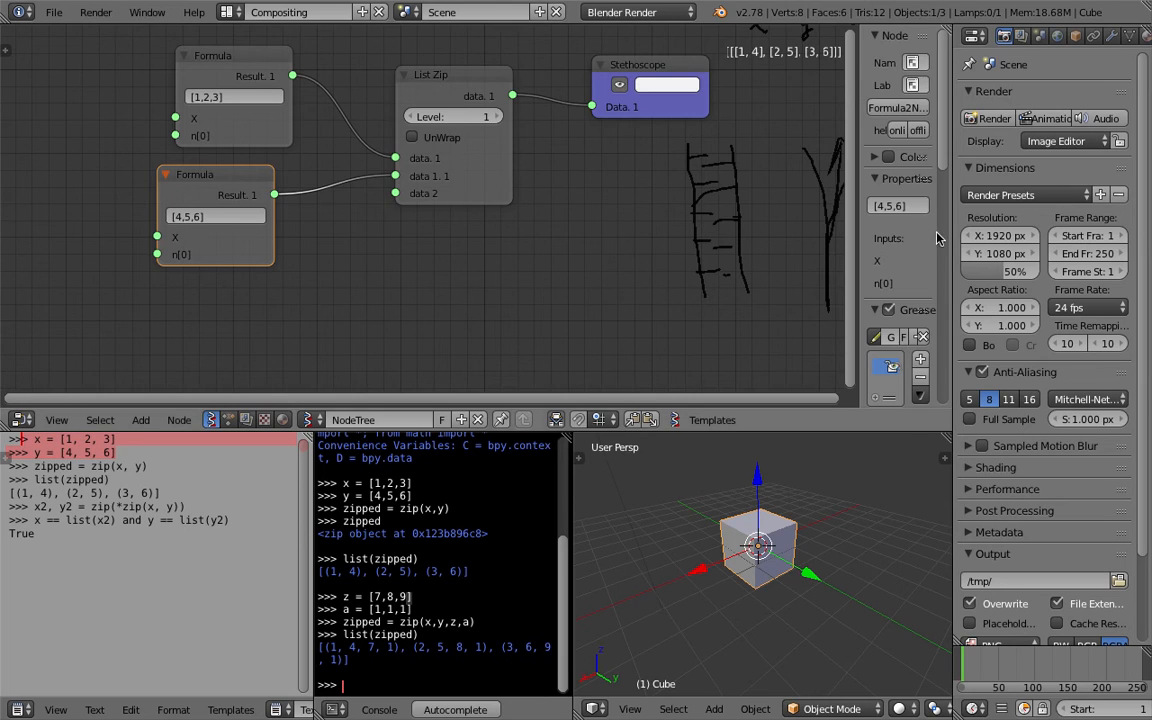
# Hide the node editor's sidebar and widen the Properties editor, leaving the cube in place
pyautogui.press('n')
pyautogui.moveTo(951, 213); pyautogui.dragTo(838, 226)
pyautogui.moveTo(746, 550); pyautogui.dragTo(742, 547, button='middle')
pyautogui.press('g')
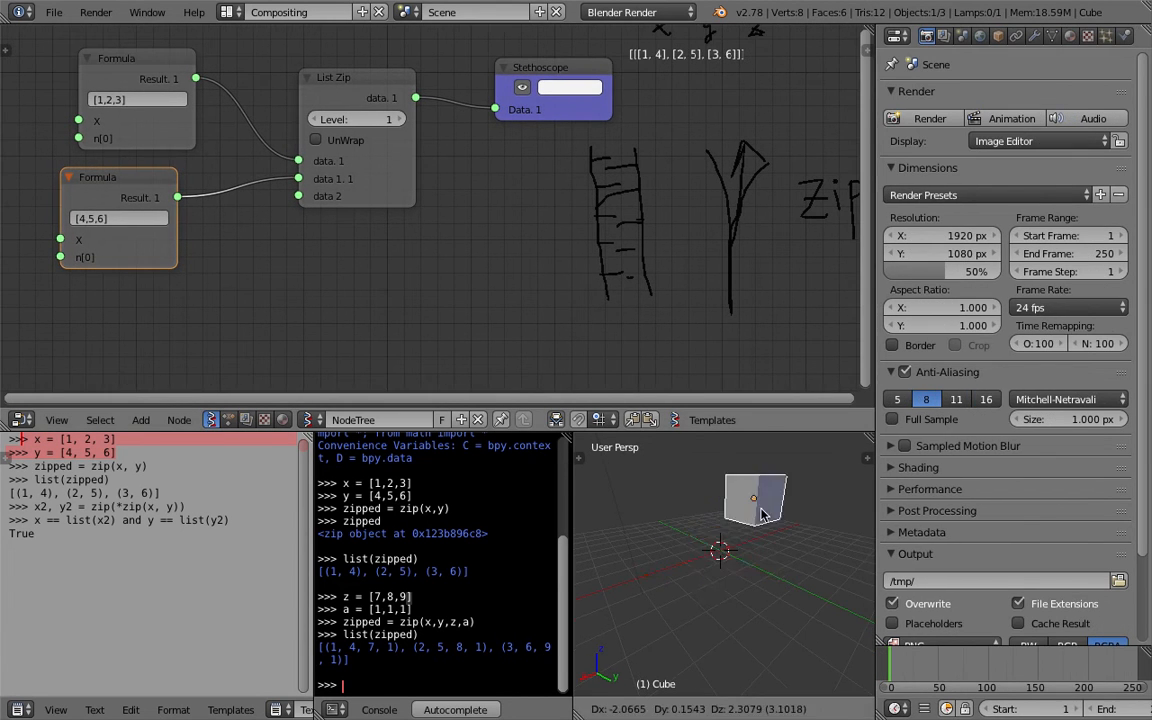
pyautogui.rightClick(717, 550)
# Enable Object Color in the options of the cube's material
pyautogui.click(1069, 36)
pyautogui.moveTo(1148, 321); pyautogui.dragTo(1148, 567)
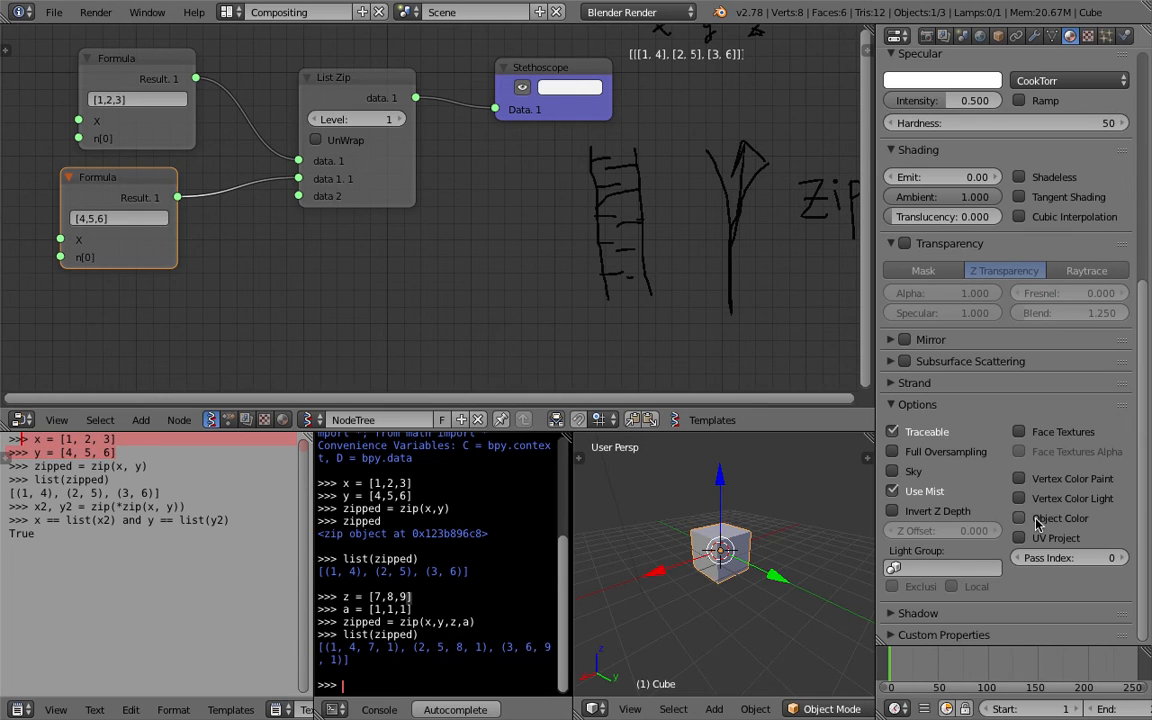
pyautogui.click(1019, 518)
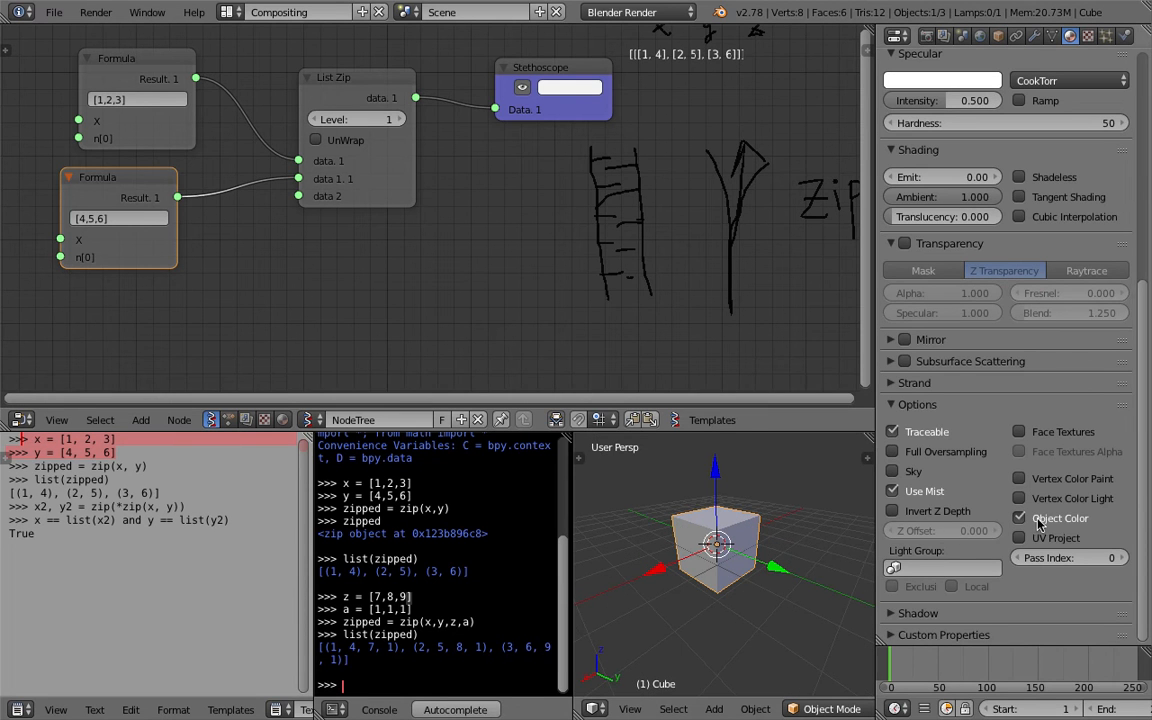
# Set the cube's object color to a light mint green and save the file
pyautogui.scroll(10, 1037, 524)
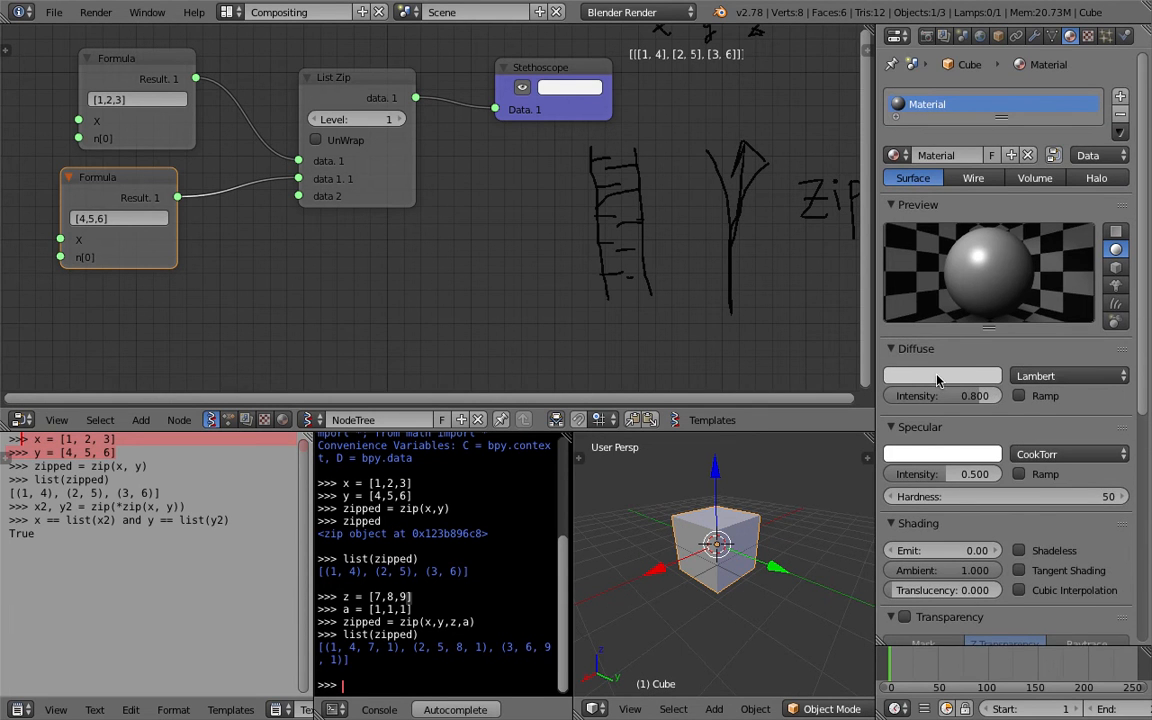
pyautogui.click(998, 36)
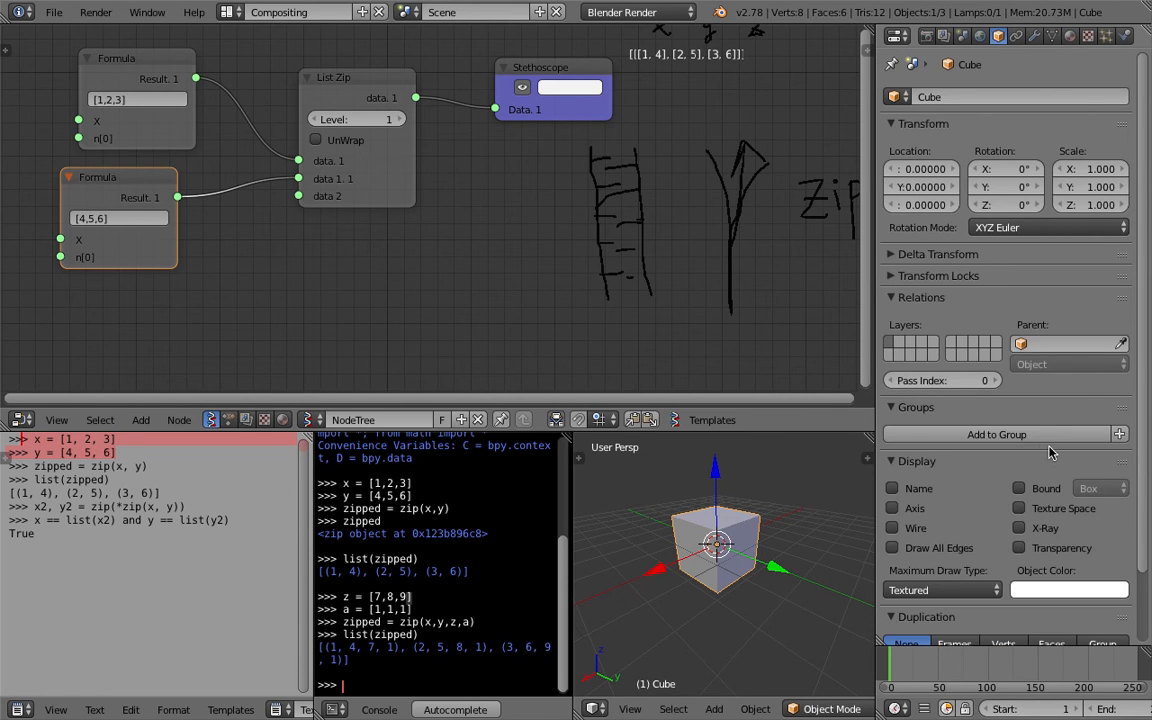
pyautogui.click(1069, 590)
pyautogui.moveTo(1035, 395)
pyautogui.mouseDown()
pyautogui.moveTo(1007, 370)
pyautogui.moveTo(1075, 342)
pyautogui.moveTo(1061, 399)
pyautogui.moveTo(1024, 374)
pyautogui.mouseUp()
pyautogui.scroll(-2, 735, 535)
pyautogui.moveTo(733, 552)
pyautogui.mouseDown(button='middle')
pyautogui.moveTo(735, 530)
pyautogui.moveTo(730, 590)
pyautogui.moveTo(723, 543)
pyautogui.mouseUp(button='middle')
pyautogui.hotkey('ctrl', 's')
pyautogui.click(730, 602)
# Duplicate the cube three times and spread the copies around and above the original
pyautogui.scroll(2, 731, 580)
pyautogui.scroll(-1, 723, 543)
pyautogui.hotkey('shift', 'd')
pyautogui.click(662, 473)
pyautogui.hotkey('shift', 'd')
pyautogui.click(761, 454)
pyautogui.hotkey('shift', 'd')
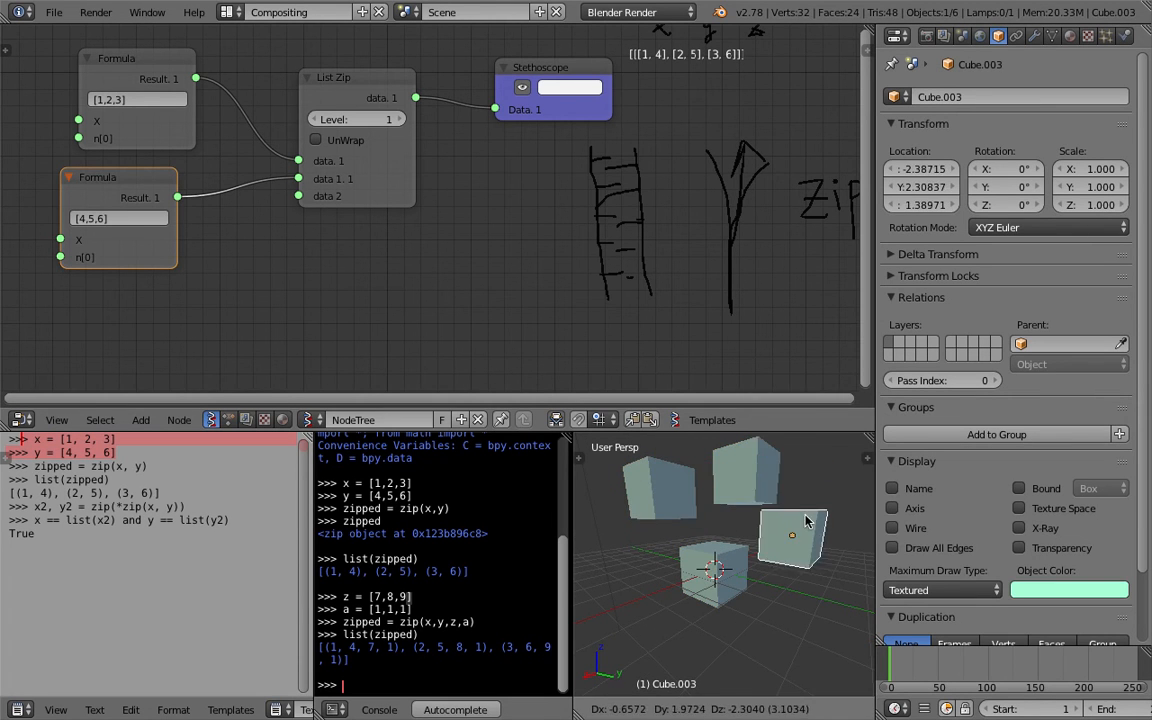
pyautogui.click(815, 540)
pyautogui.scroll(-2, 782, 545)
pyautogui.moveTo(785, 550)
pyautogui.mouseDown(button='middle')
pyautogui.moveTo(761, 563)
pyautogui.moveTo(780, 554)
pyautogui.mouseUp(button='middle')
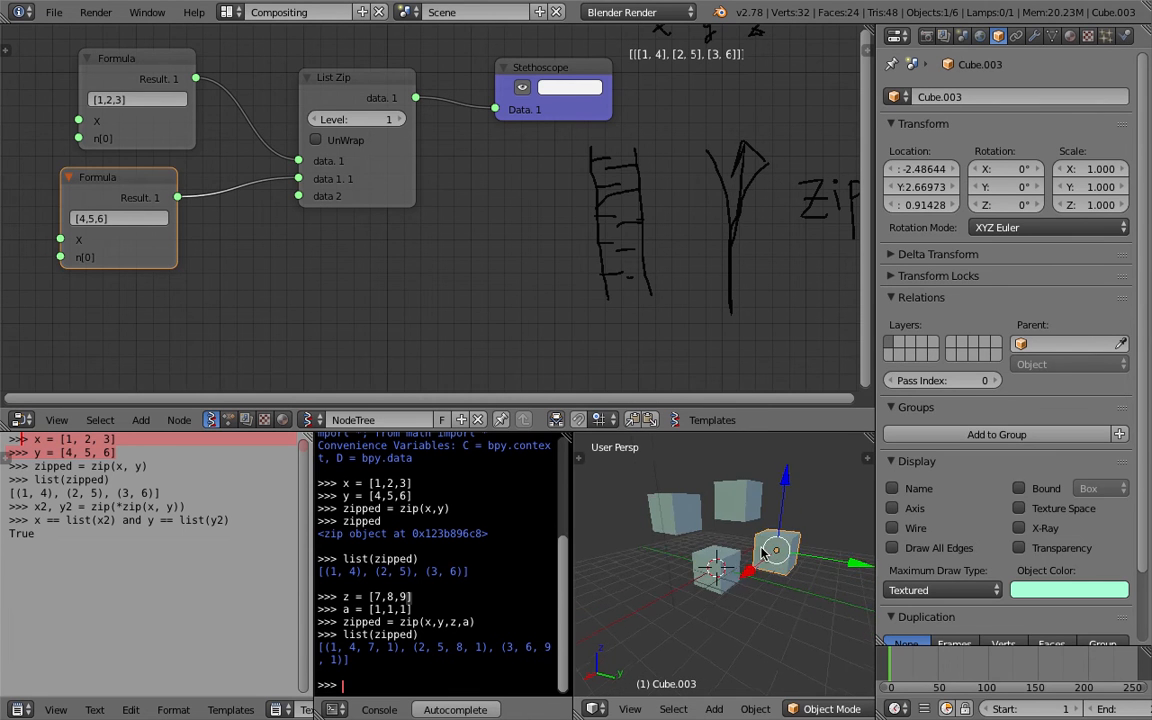
pyautogui.scroll(1, 761, 553)
pyautogui.scroll(-2, 439, 246)
# Find the Objects in mk2 node through the node search and place it in the empty space before the Formula nodes
pyautogui.moveTo(439, 246); pyautogui.dragTo(619, 171, button='middle')
pyautogui.scroll(-1, 308, 125)
pyautogui.scroll(-2, 308, 125)
pyautogui.moveTo(308, 125); pyautogui.dragTo(352, 149, button='middle')
pyautogui.hotkey('shift', 'a')
pyautogui.click(251, 142)
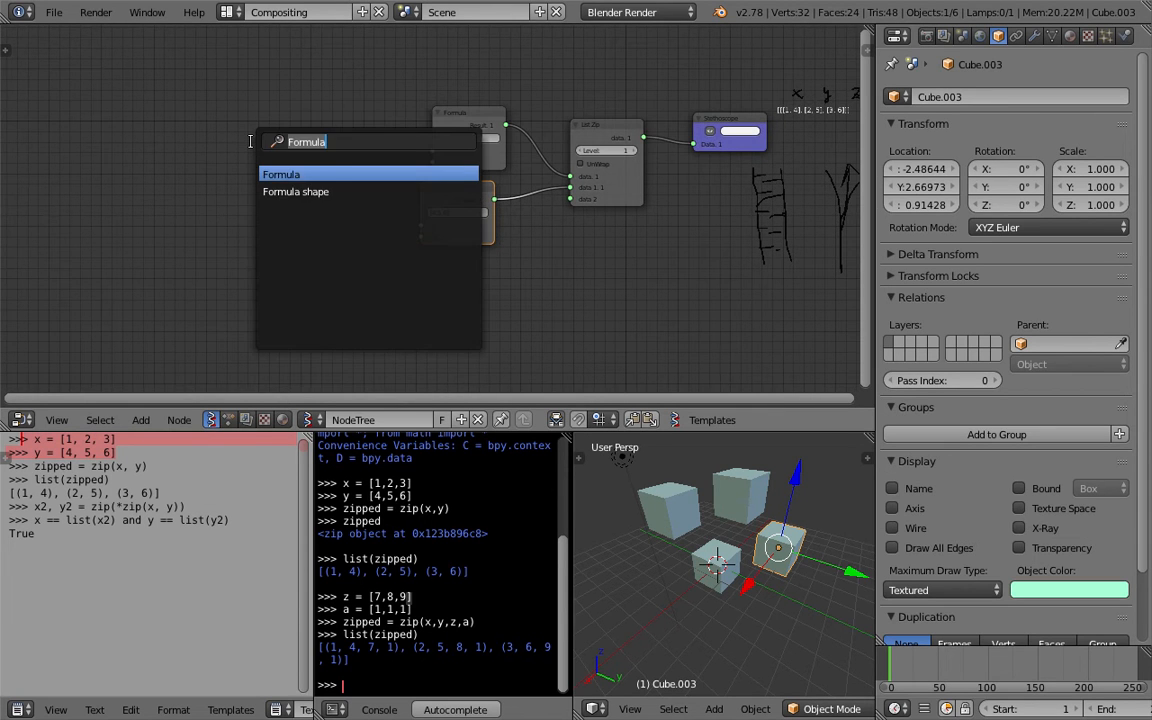
pyautogui.write('objects')
pyautogui.press('Down')
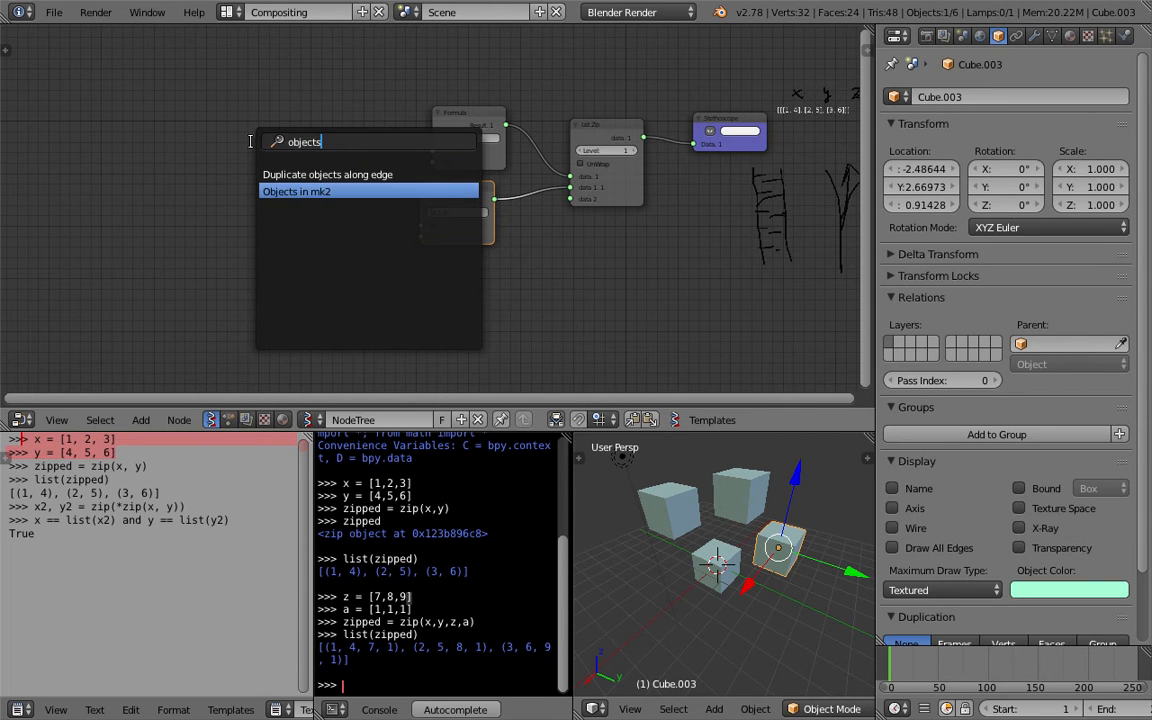
pyautogui.press('Return')
pyautogui.click(222, 154)
# Select all four cubes with the original as the active object, and put them into a new group
pyautogui.scroll(6, 223, 154)
pyautogui.moveTo(234, 153); pyautogui.dragTo(262, 131, button='middle')
pyautogui.rightClick(687, 512)
pyautogui.keyDown('shift'); pyautogui.rightClick(739, 495); pyautogui.keyUp('shift')
pyautogui.keyDown('shift'); pyautogui.rightClick(776, 545); pyautogui.keyUp('shift')
pyautogui.keyDown('shift'); pyautogui.rightClick(724, 567); pyautogui.keyUp('shift')
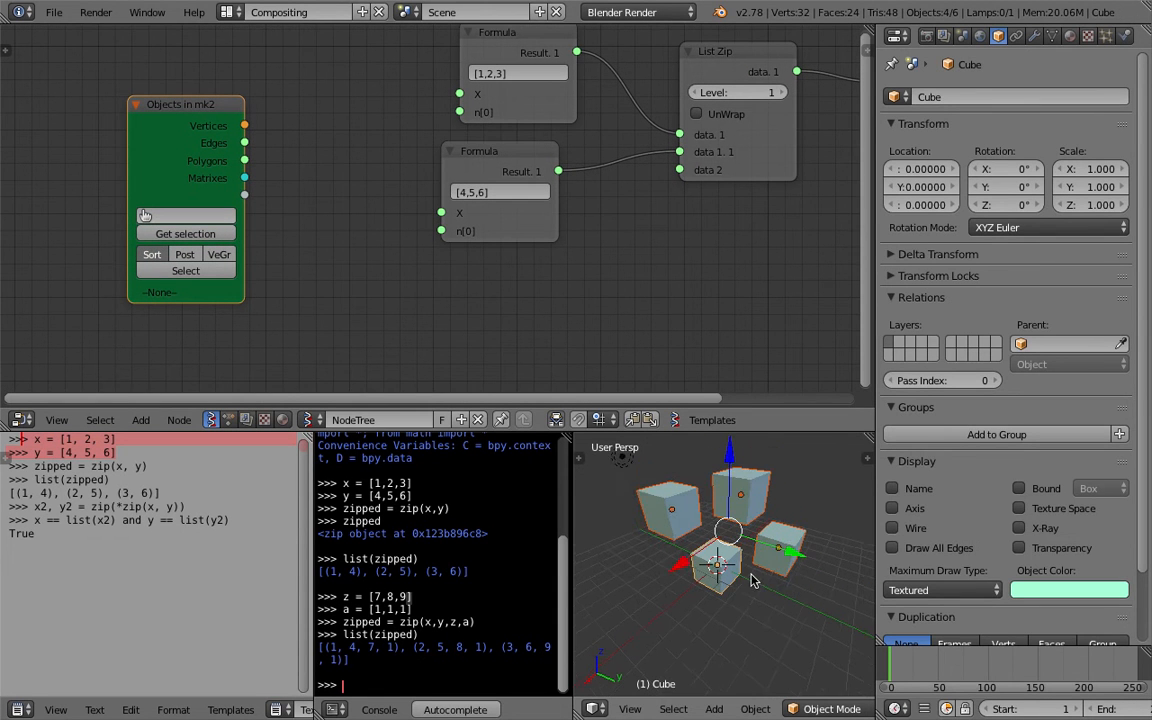
pyautogui.click(778, 635)
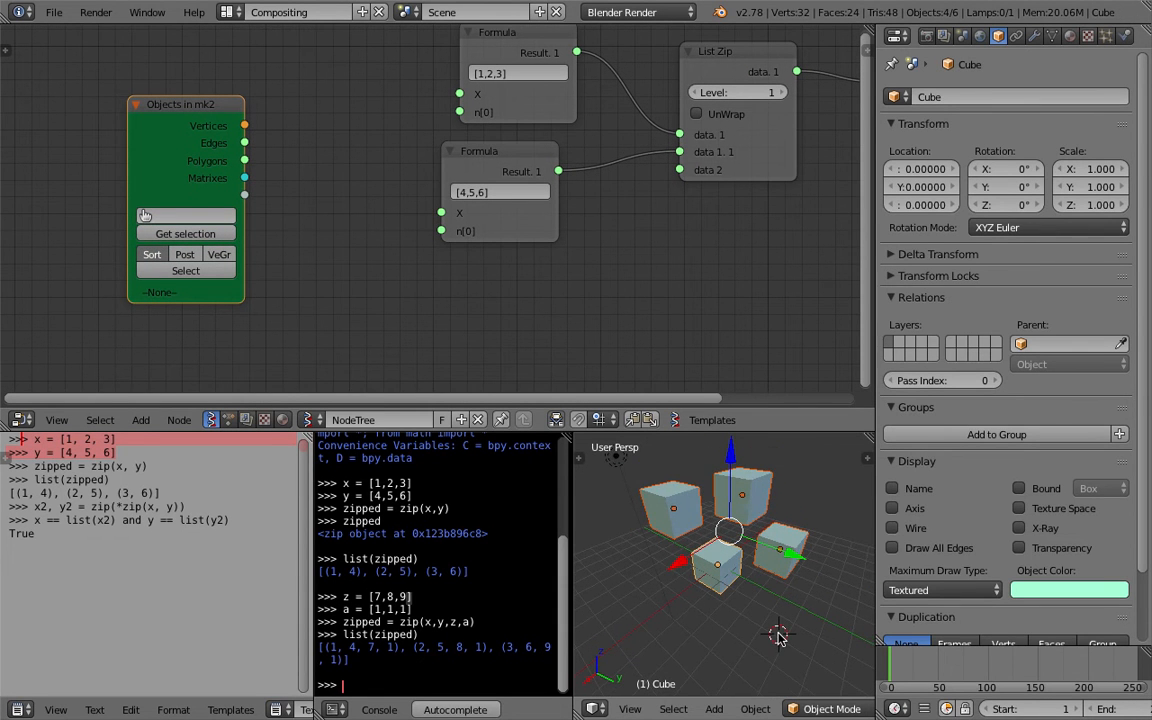
pyautogui.hotkey('ctrl', 'g')
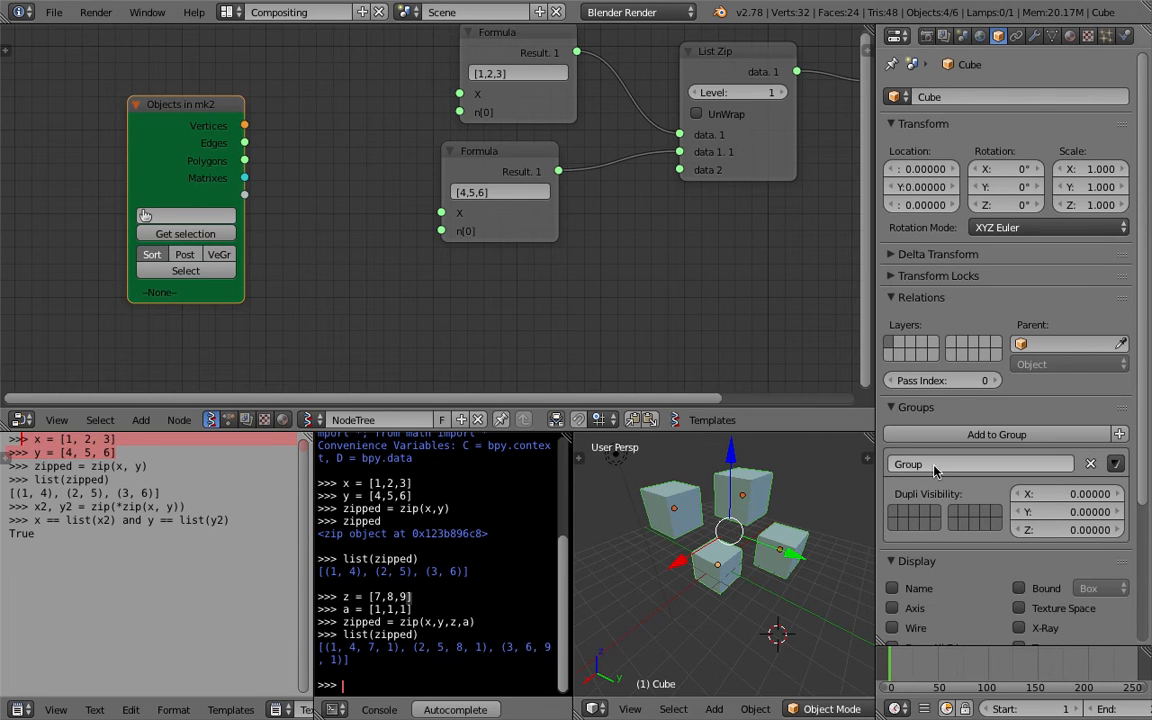
# Choose Group as the source in the Objects in mk2 node, load its objects, and save the file
pyautogui.moveTo(314, 257); pyautogui.dragTo(347, 241, button='middle')
pyautogui.scroll(1, 292, 174)
pyautogui.moveTo(229, 158); pyautogui.dragTo(212, 160, button='middle')
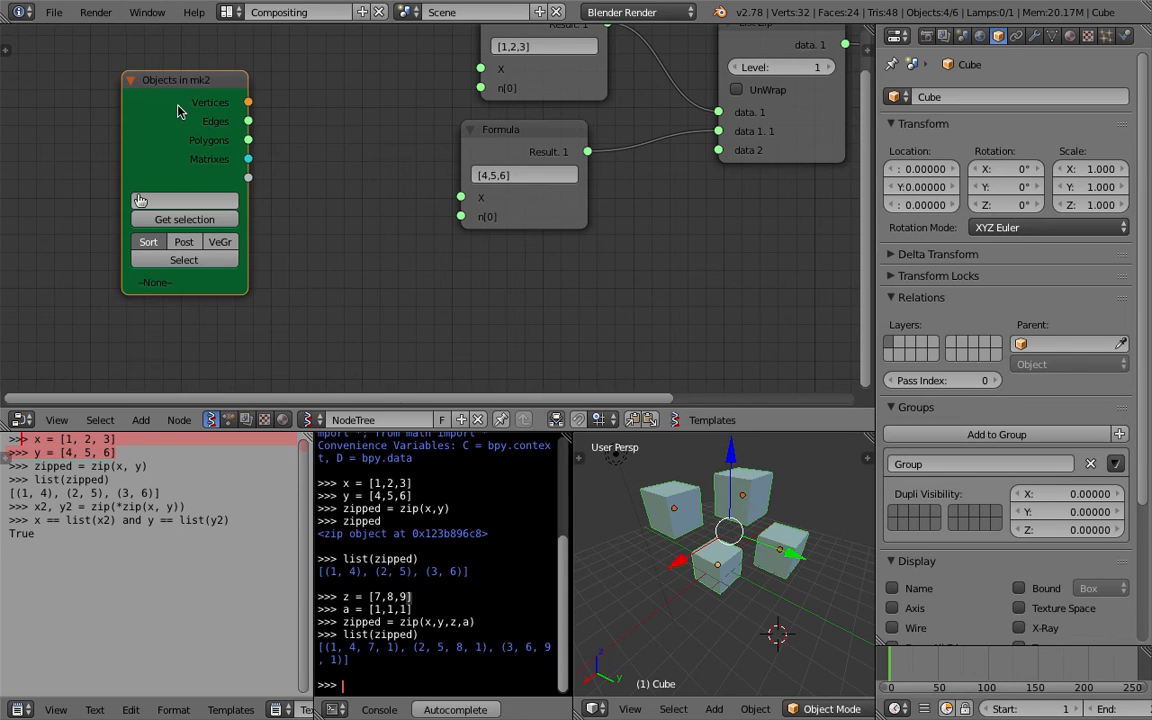
pyautogui.click(160, 200)
pyautogui.click(168, 226)
pyautogui.click(184, 219)
pyautogui.moveTo(282, 261); pyautogui.dragTo(272, 234, button='middle')
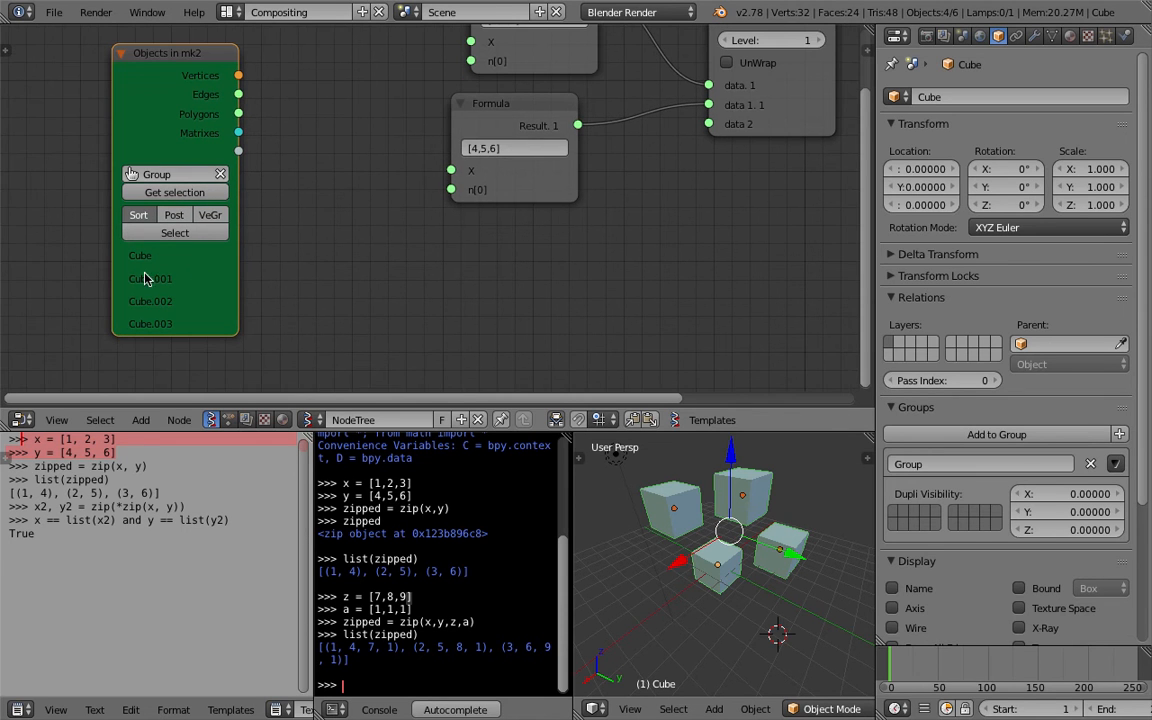
pyautogui.scroll(-2, 265, 268)
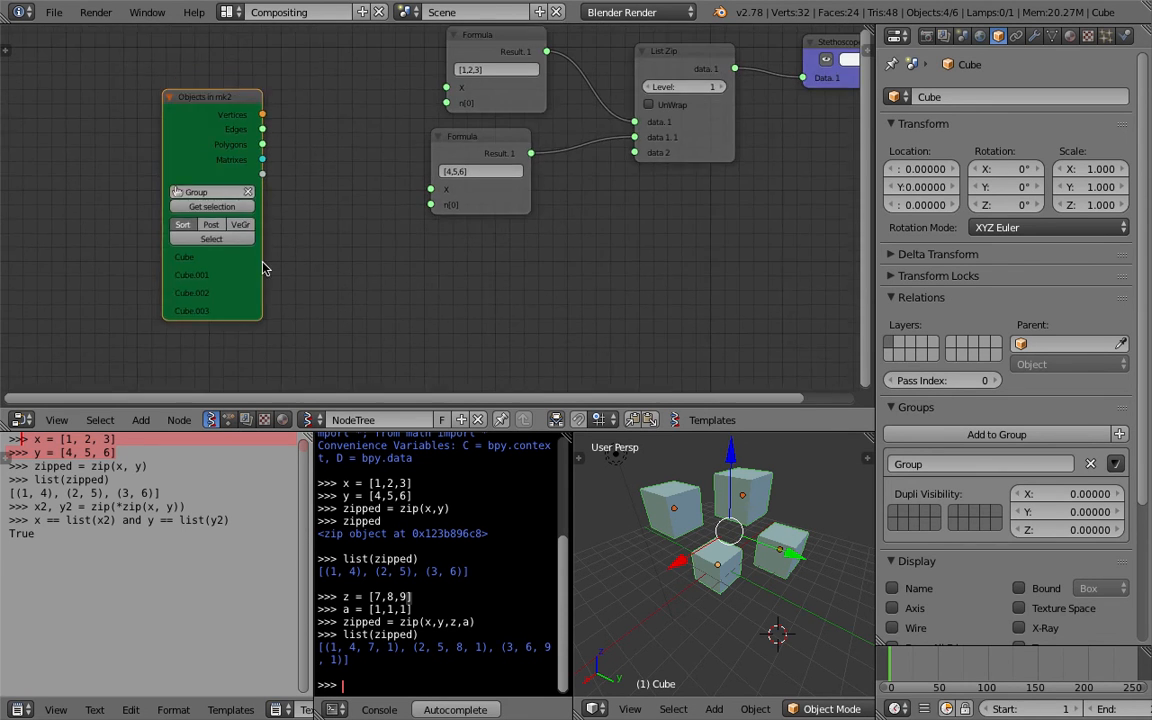
pyautogui.moveTo(265, 268); pyautogui.dragTo(249, 282, button='middle')
pyautogui.hotkey('ctrl', 's')
pyautogui.click(301, 273)
# Find the Object ID Set node through the node search and place it below the Formula nodes
pyautogui.moveTo(356, 256); pyautogui.dragTo(275, 255, button='middle')
pyautogui.moveTo(362, 333); pyautogui.dragTo(398, 301, button='middle')
pyautogui.hotkey('shift', 'a')
pyautogui.click(397, 300)
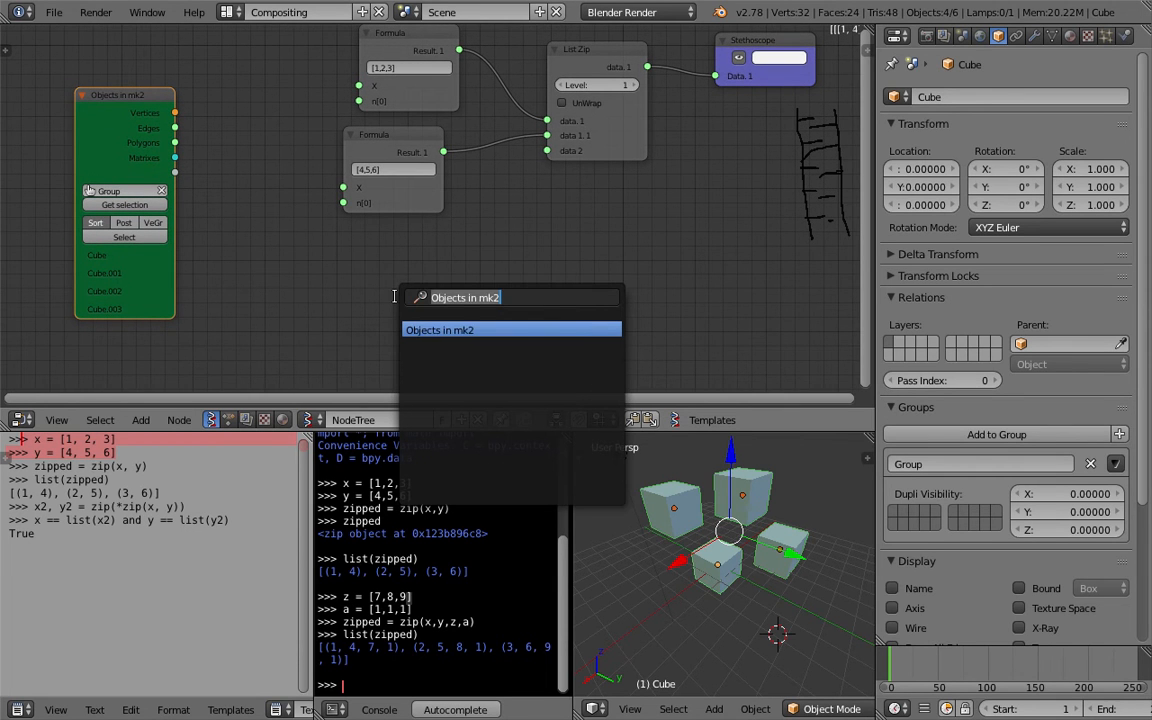
pyautogui.write('object i')
pyautogui.press('Down')
pyautogui.press('Down')
pyautogui.press('Down')
pyautogui.press('Down')
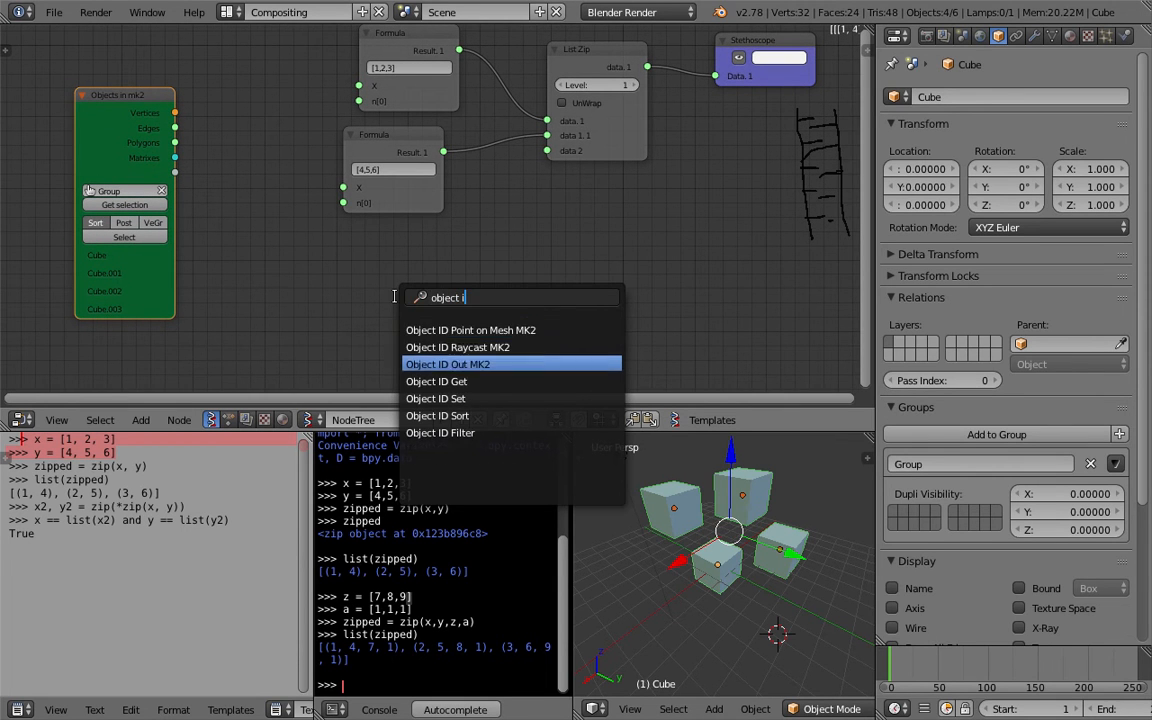
pyautogui.press('Return')
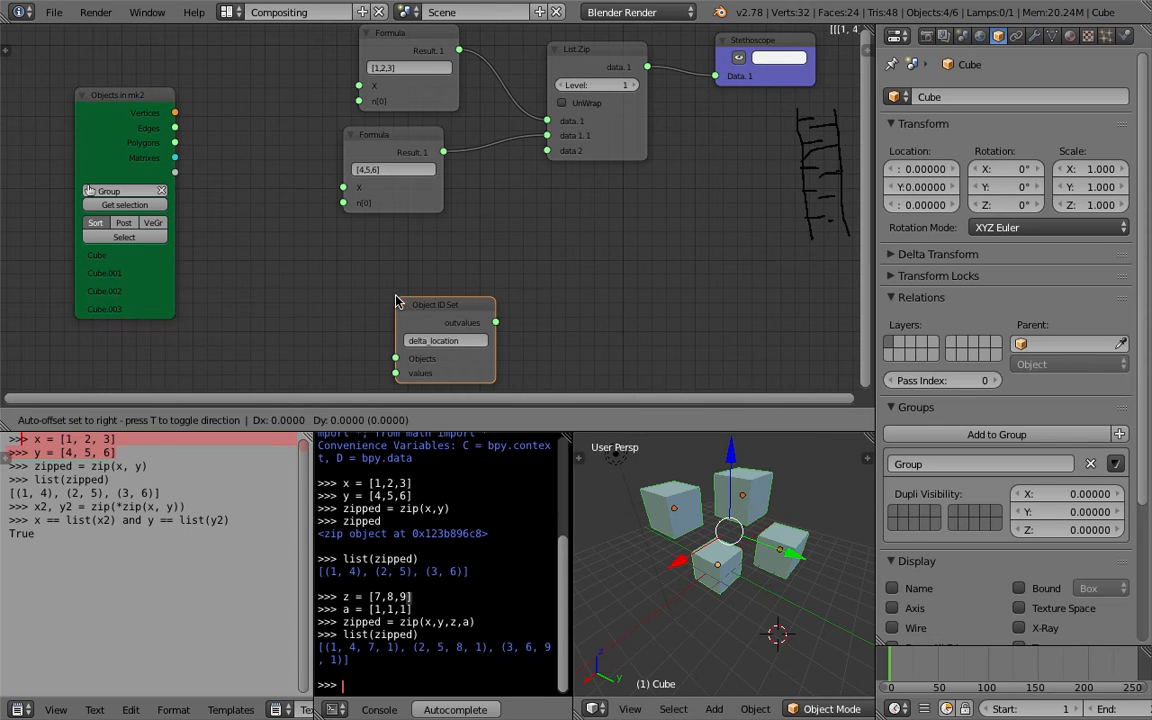
pyautogui.click(370, 267)
# Rearrange the Objects in mk2, [4,5,6] Formula and Object ID Set nodes so that Object ID Set has free space around it
pyautogui.moveTo(144, 95); pyautogui.dragTo(223, 162)
pyautogui.moveTo(299, 187); pyautogui.dragTo(306, 132, button='middle')
pyautogui.scroll(2, 566, 362)
pyautogui.moveTo(502, 308); pyautogui.dragTo(508, 297, button='middle')
pyautogui.moveTo(460, 270); pyautogui.dragTo(546, 270)
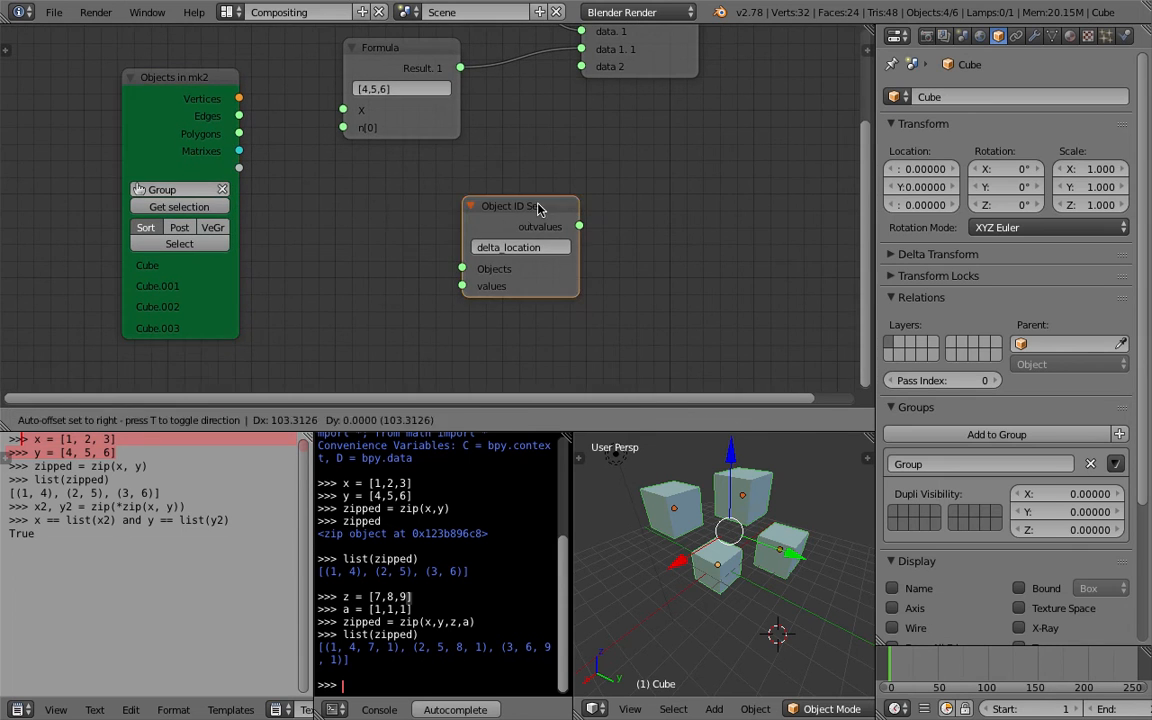
pyautogui.moveTo(412, 130); pyautogui.dragTo(448, 106)
pyautogui.moveTo(521, 190); pyautogui.dragTo(511, 214, button='middle')
pyautogui.moveTo(507, 228); pyautogui.dragTo(520, 205)
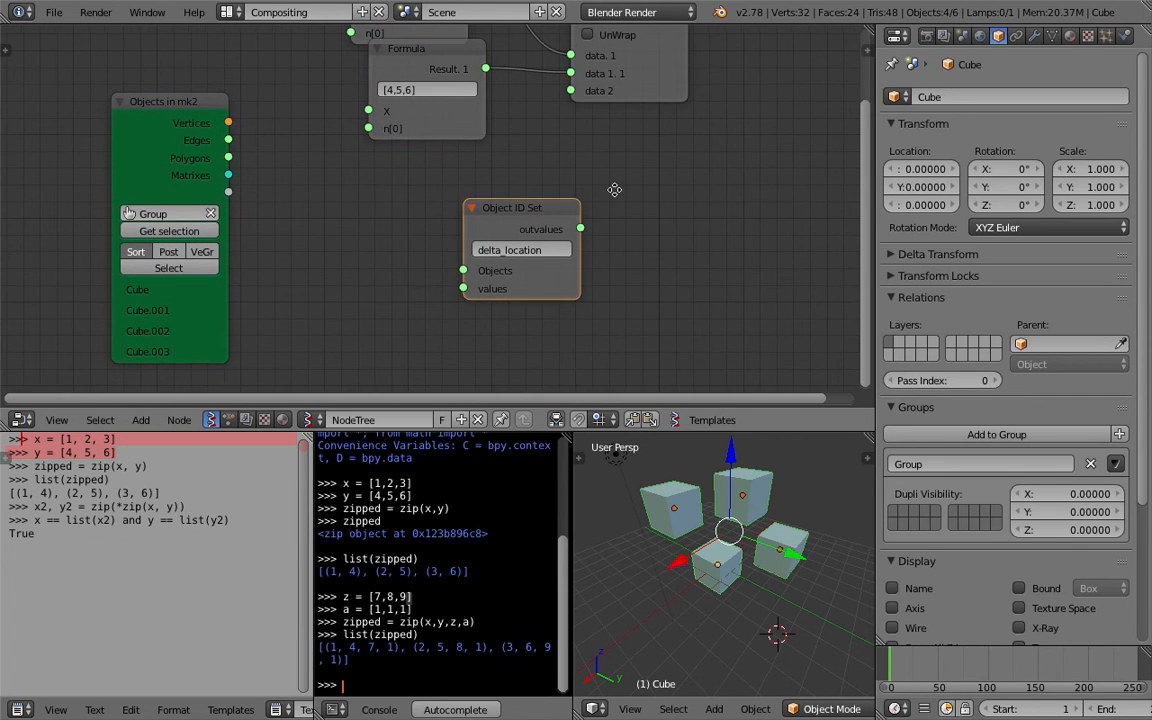
# Shift the Objects in mk2 node slightly and widen it a little
pyautogui.moveTo(612, 188); pyautogui.dragTo(560, 193, button='middle')
pyautogui.moveTo(135, 104); pyautogui.dragTo(168, 114)
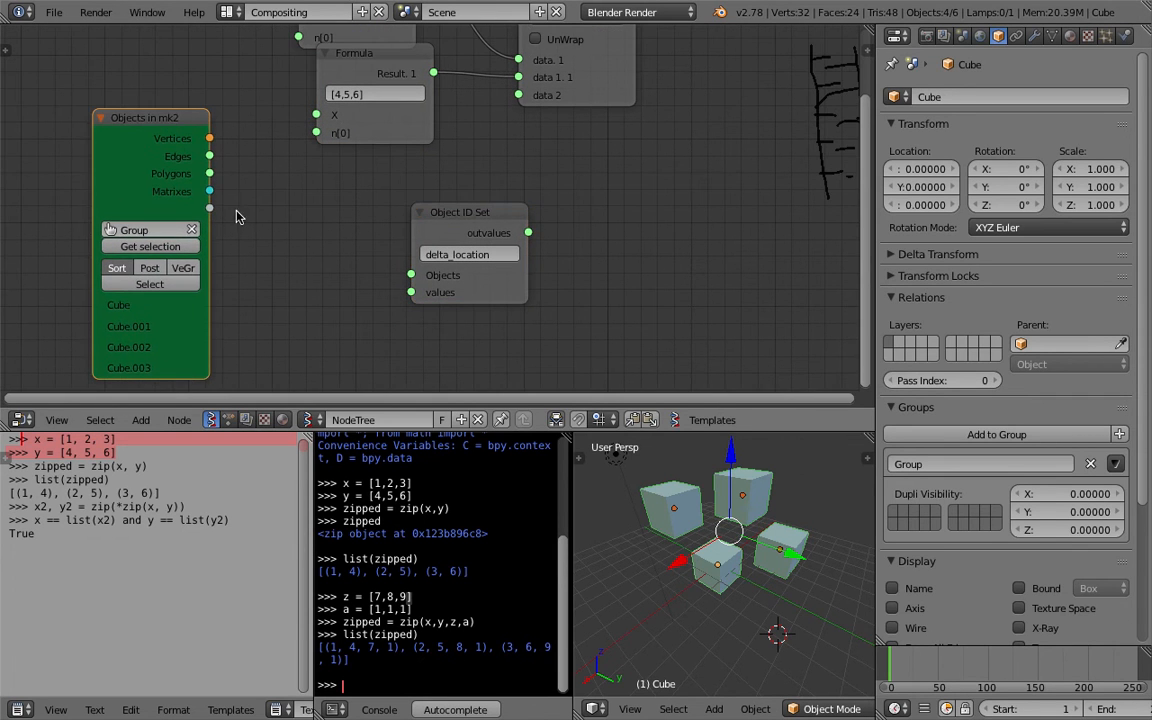
pyautogui.moveTo(209, 195); pyautogui.dragTo(229, 165)
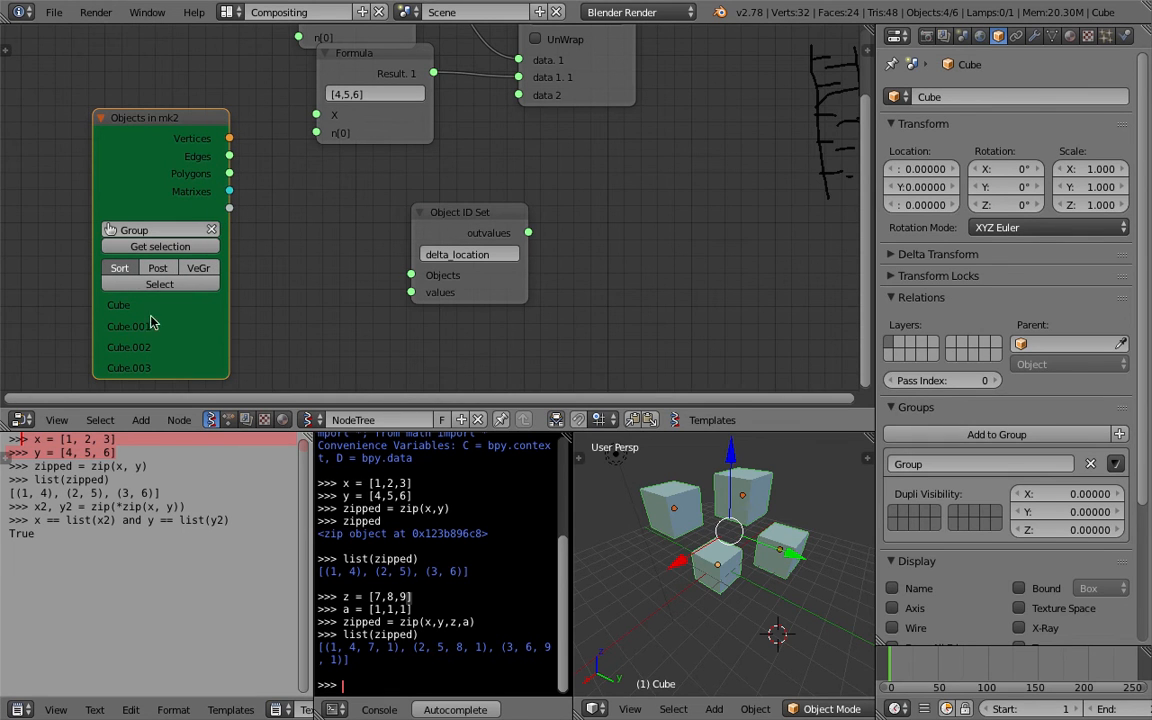
# Link the Objects in mk2 object output to Object ID Set's Objects input and set its property to color
pyautogui.moveTo(710, 522); pyautogui.dragTo(717, 530, button='middle')
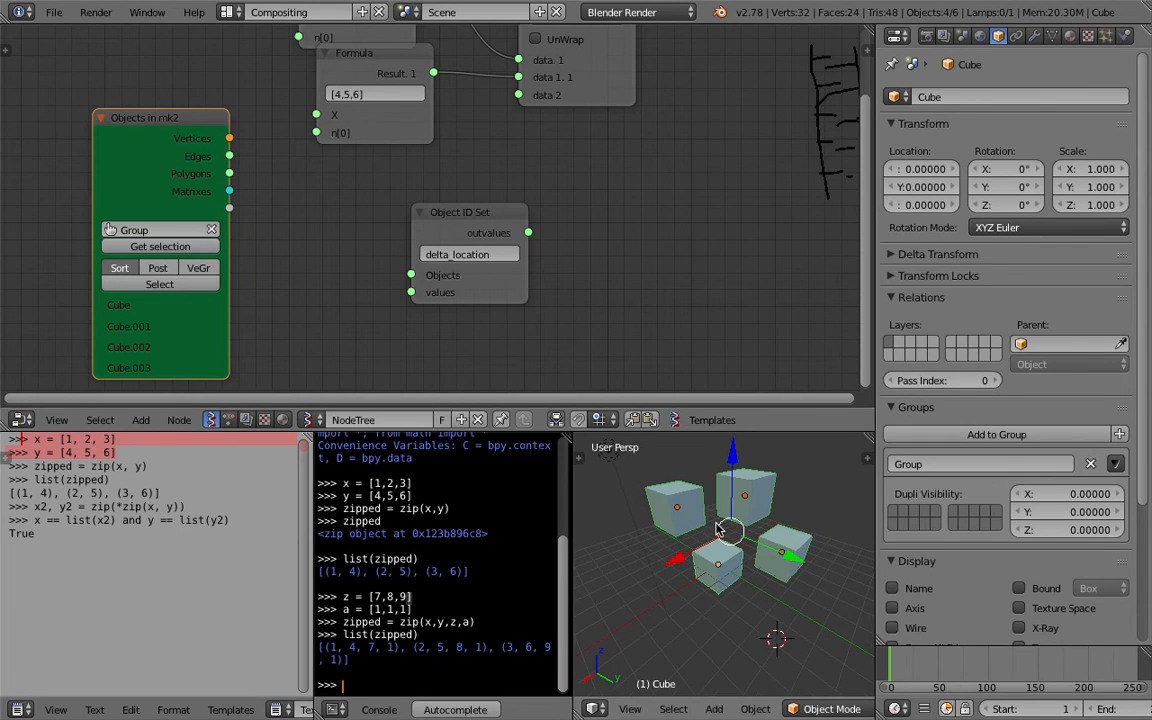
pyautogui.moveTo(229, 207); pyautogui.dragTo(410, 274)
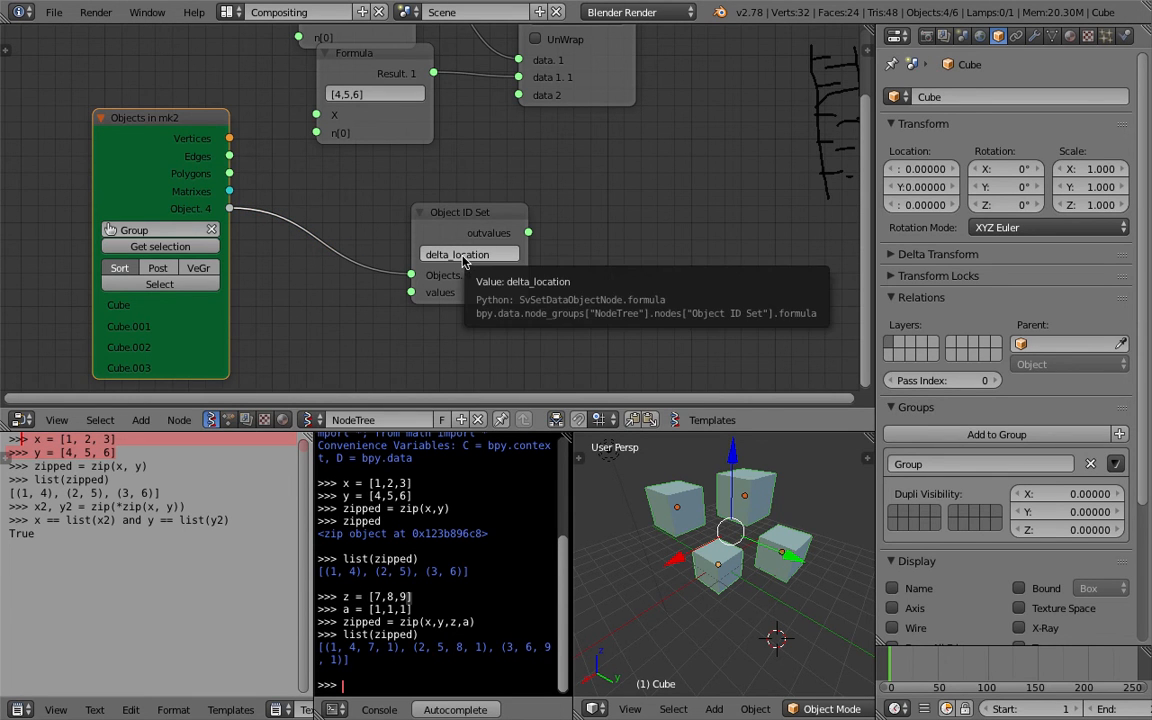
pyautogui.click(463, 255)
pyautogui.press('BackSpace')
pyautogui.write('color')
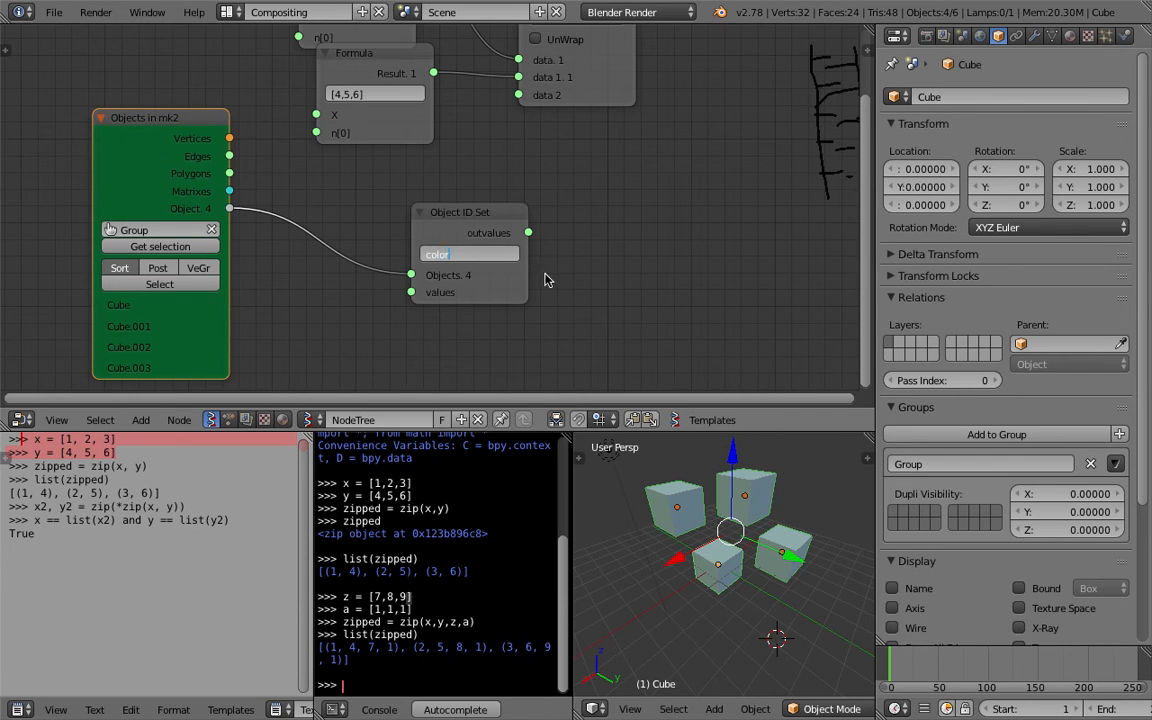
pyautogui.hotkey('ctrl', 's')
pyautogui.click(545, 275)
# Move the Object ID Set node farther from Objects in mk2 and save over sv_list_zipping_001.blend
pyautogui.moveTo(460, 218); pyautogui.dragTo(482, 211)
pyautogui.hotkey('ctrl', 's')
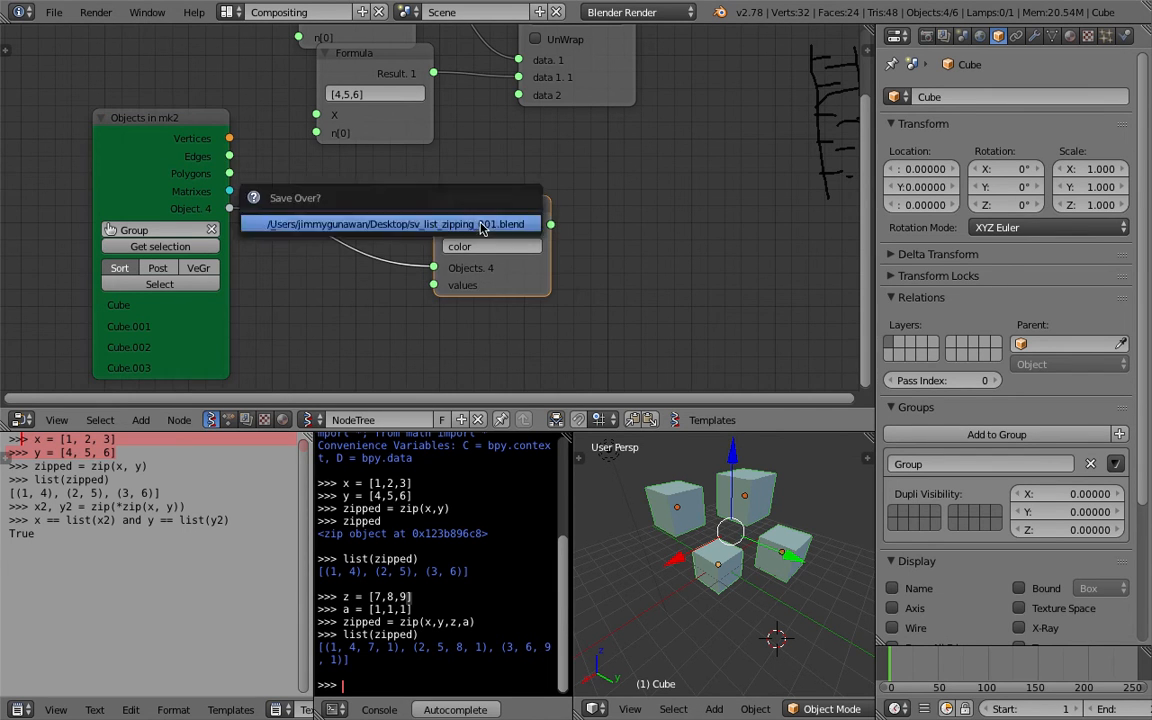
pyautogui.click(482, 223)
pyautogui.moveTo(517, 293); pyautogui.dragTo(576, 257)
pyautogui.hotkey('ctrl', 's')
pyautogui.click(527, 267)
# Duplicate the [4,5,6] Formula node below the object link and set the copy's formula to [1.0, 0.0, 0.0, 1,0]
pyautogui.scroll(-1, 436, 242)
pyautogui.click(395, 122)
pyautogui.moveTo(395, 122); pyautogui.dragTo(392, 300)
pyautogui.scroll(1, 392, 300)
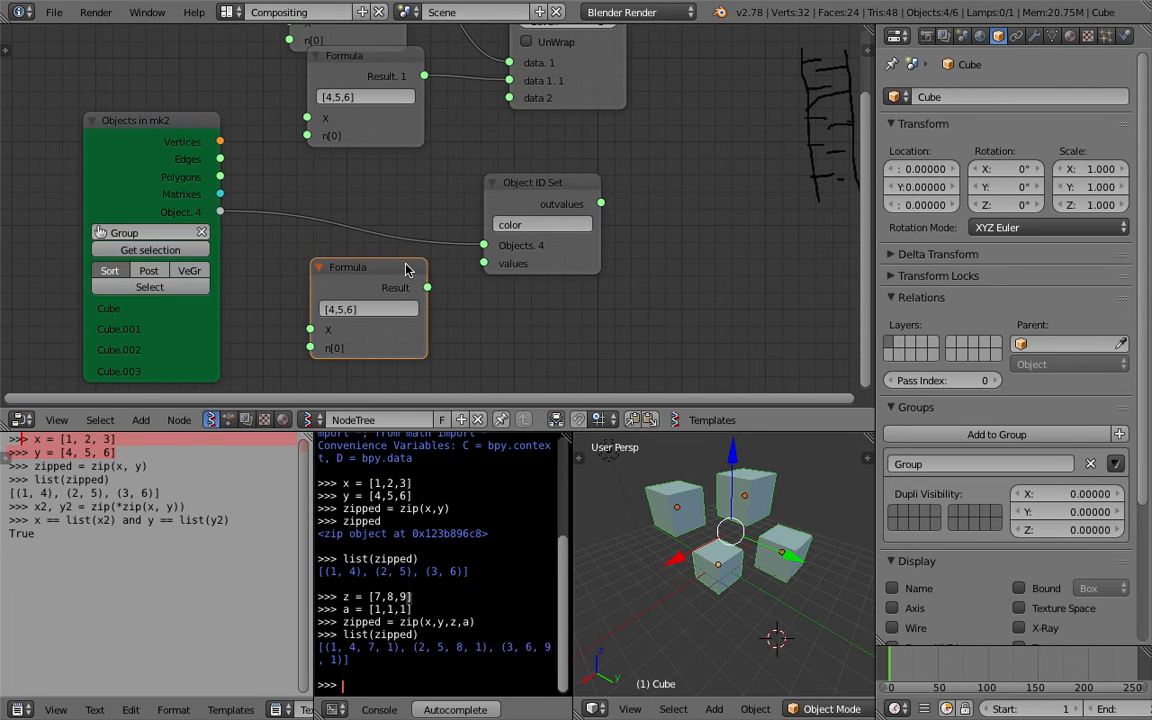
pyautogui.click(381, 310)
pyautogui.press('Return')
pyautogui.scroll(2, 413, 320)
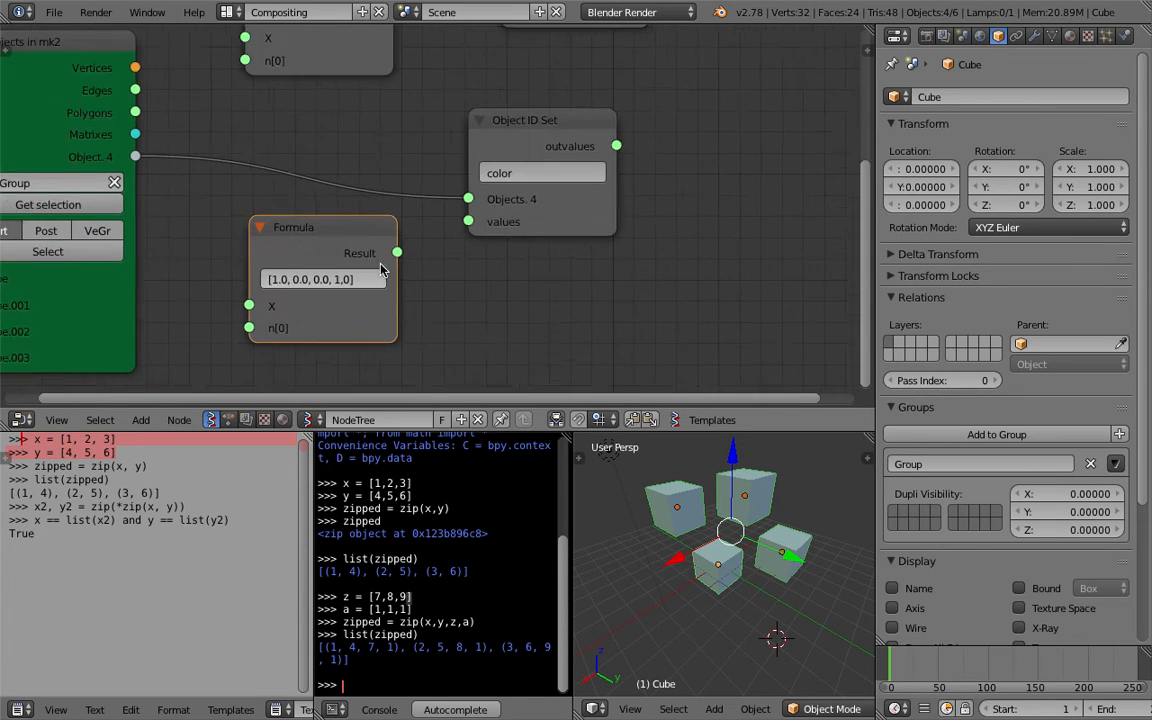
# Link the new Formula node's result to the values input of Object ID Set
pyautogui.scroll(1, 240, 315)
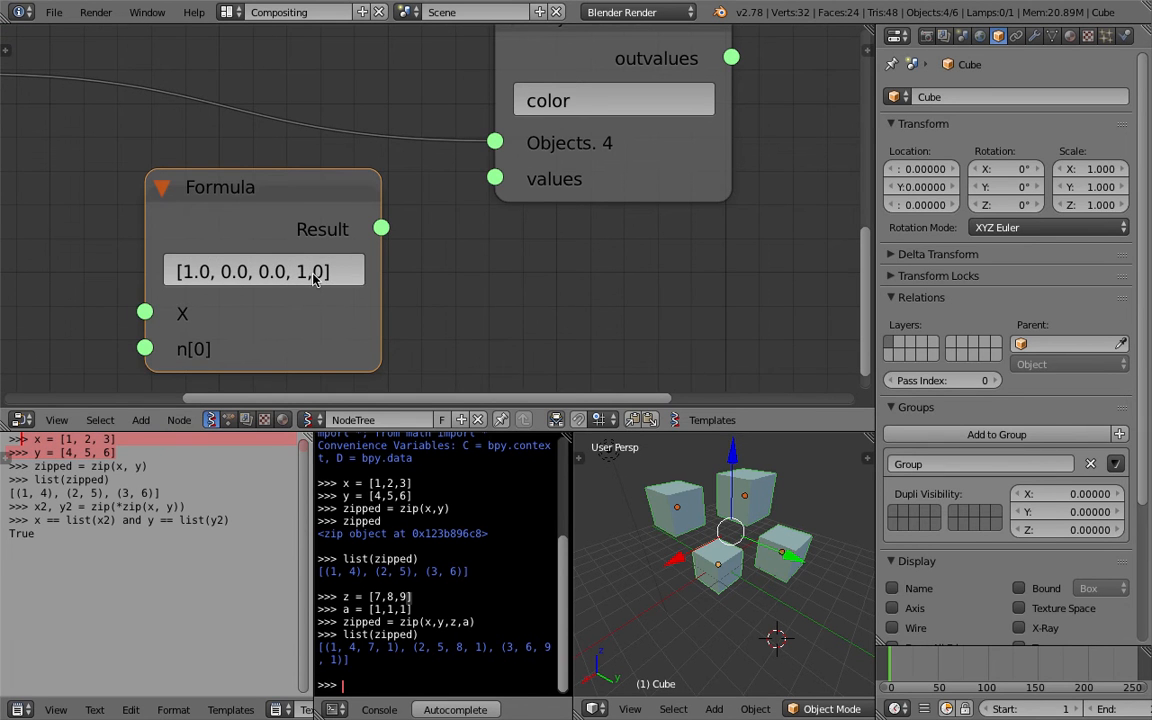
pyautogui.scroll(-2, 381, 213)
pyautogui.moveTo(381, 226); pyautogui.dragTo(471, 186)
pyautogui.scroll(-3, 524, 236)
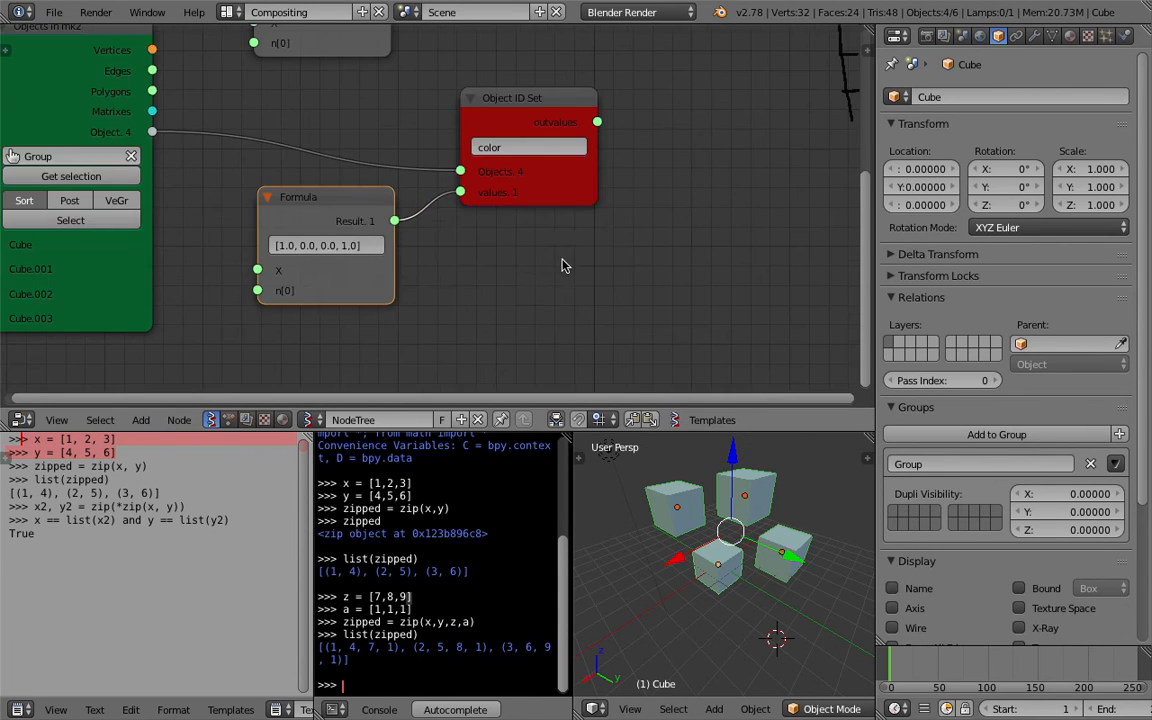
# Move the timeline to frame 65
pyautogui.moveTo(800, 562); pyautogui.dragTo(818, 573, button='middle')
pyautogui.click(948, 668)
pyautogui.moveTo(948, 668); pyautogui.dragTo(953, 668)
# Widen the Formula node feeding Object ID Set and nest its list in a second bracket pair, [[1.0, 0.0, 0.0, 1,0]]
pyautogui.scroll(1, 440, 295)
pyautogui.moveTo(547, 249); pyautogui.dragTo(581, 238)
pyautogui.scroll(2, 560, 247)
pyautogui.moveTo(402, 310); pyautogui.dragTo(457, 305)
pyautogui.moveTo(498, 318); pyautogui.dragTo(542, 260, button='middle')
pyautogui.scroll(3, 542, 260)
pyautogui.click(470, 258)
pyautogui.click(469, 258)
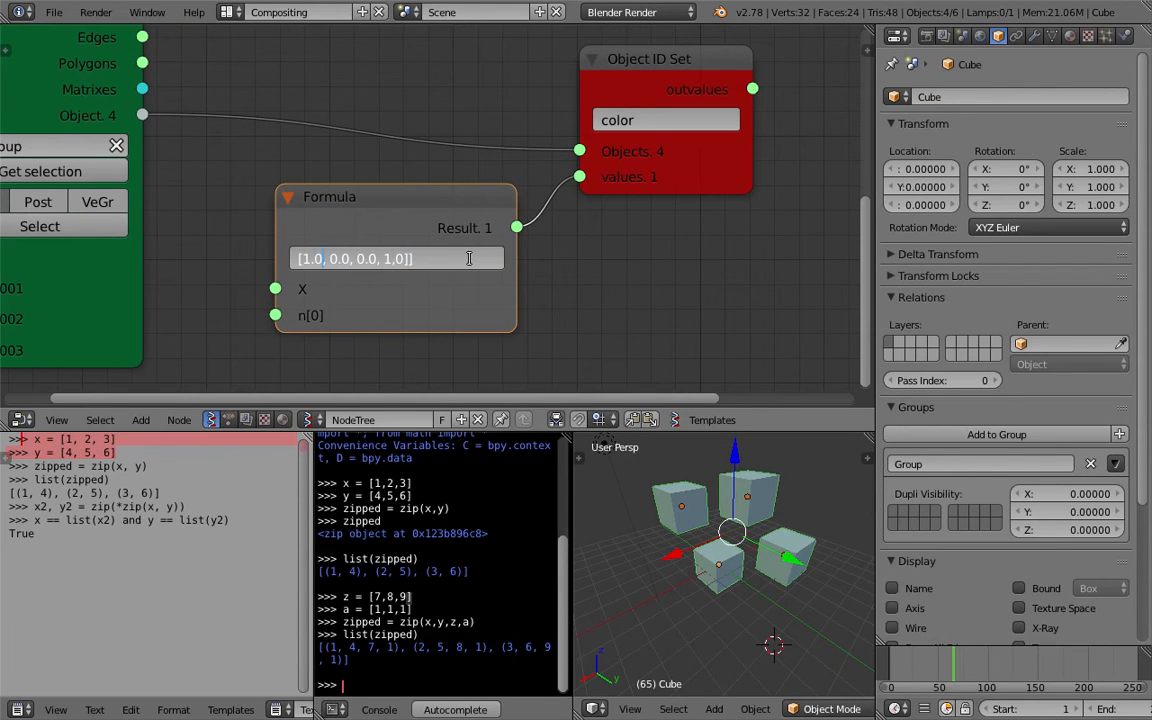
pyautogui.write('[')
pyautogui.press('End')
pyautogui.press('Return')
# Move the Object ID Set node slightly farther away from the Formula node that feeds it
pyautogui.scroll(-3, 692, 209)
pyautogui.moveTo(656, 234); pyautogui.dragTo(582, 278, button='middle')
pyautogui.moveTo(592, 220); pyautogui.dragTo(639, 218)
pyautogui.scroll(3, 345, 297)
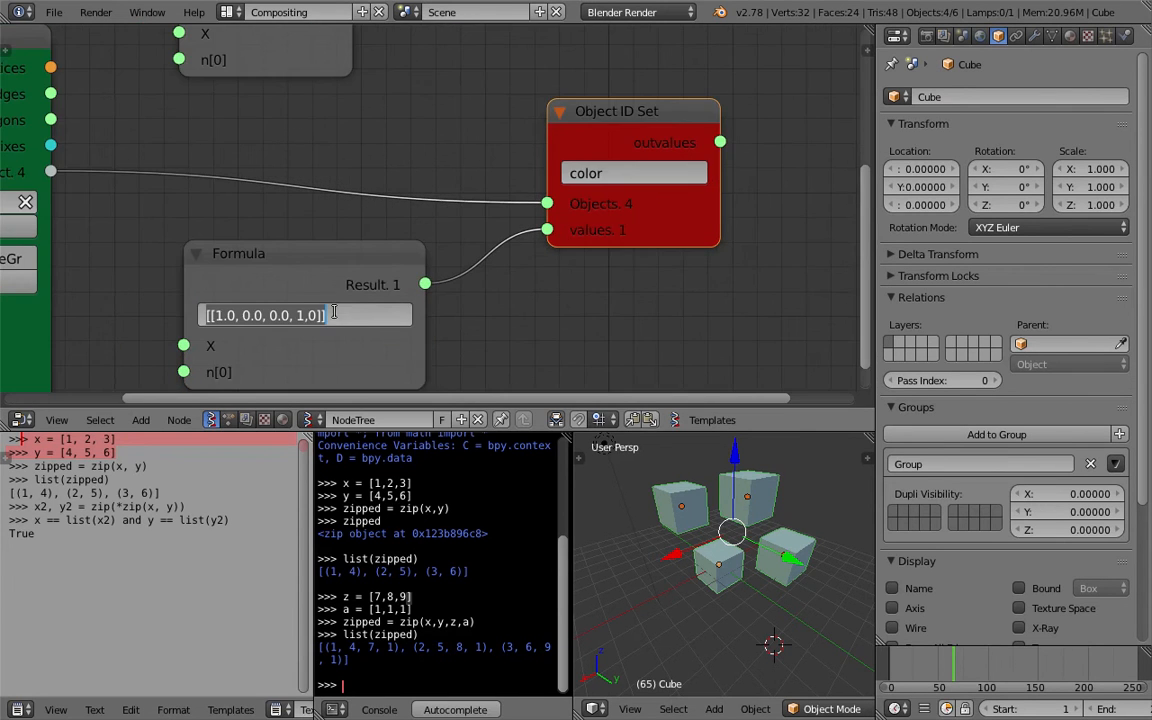
pyautogui.scroll(-2, 501, 288)
pyautogui.scroll(1, 520, 300)
# Move Cube.002 to about X -4.89, Y 0.95, Z 6.60 and clear the group name in the Objects in mk2 node
pyautogui.rightClick(750, 496)
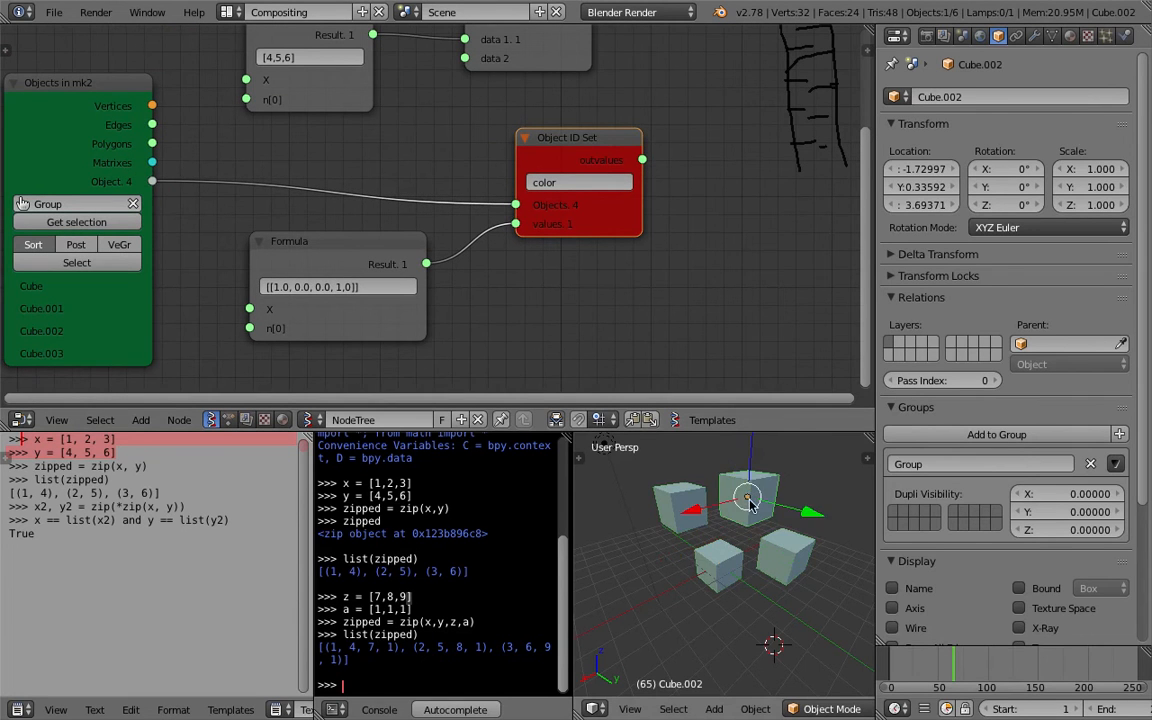
pyautogui.scroll(-2, 742, 510)
pyautogui.keyDown('shift'); pyautogui.moveTo(740, 514); pyautogui.dragTo(707, 534, button='middle'); pyautogui.keyUp('shift')
pyautogui.press('g')
pyautogui.click(737, 490)
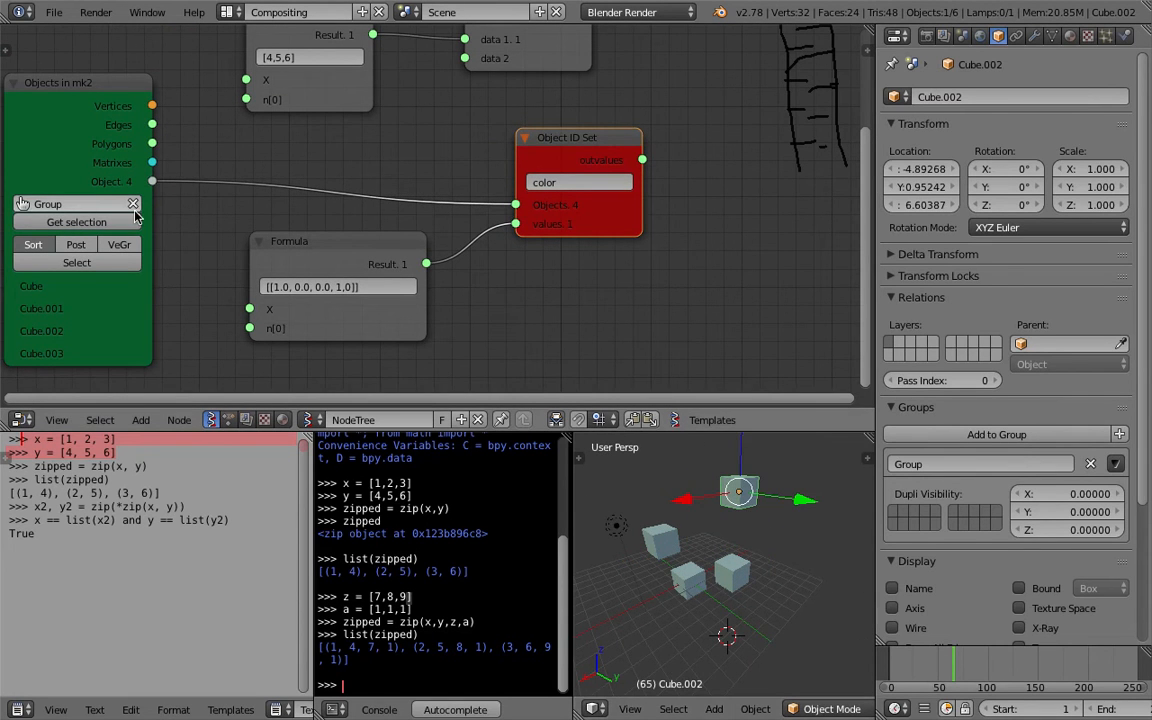
pyautogui.moveTo(107, 224); pyautogui.dragTo(183, 210, button='middle')
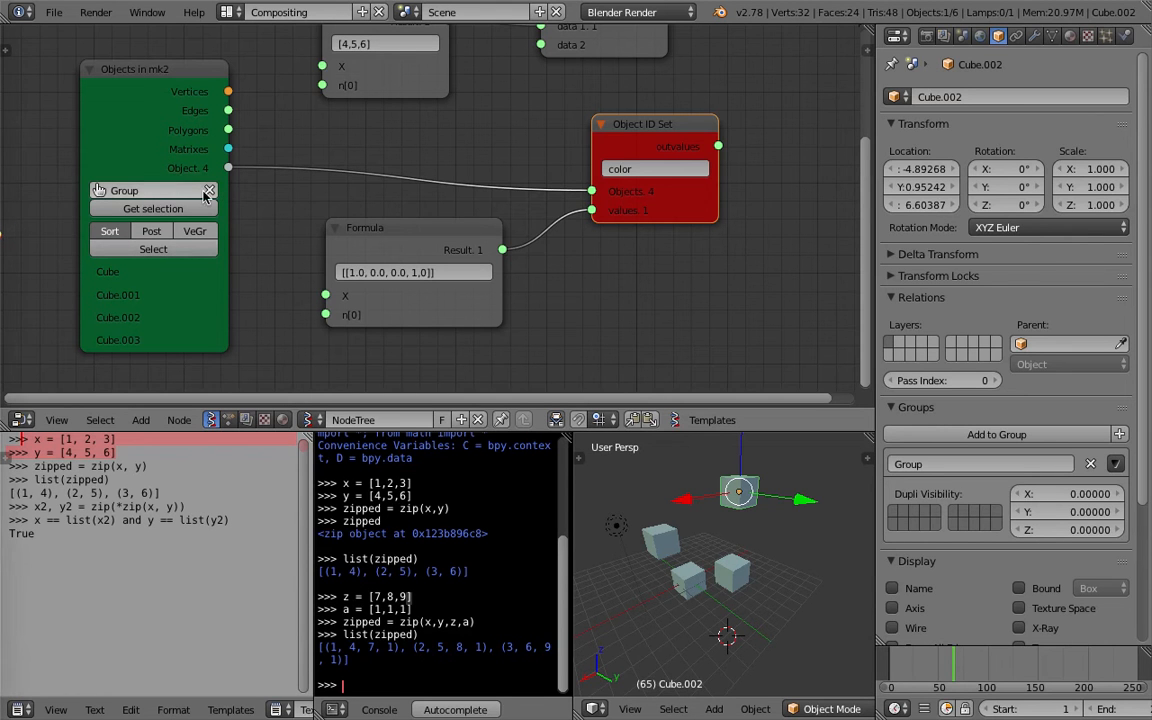
pyautogui.scroll(-1, 300, 223)
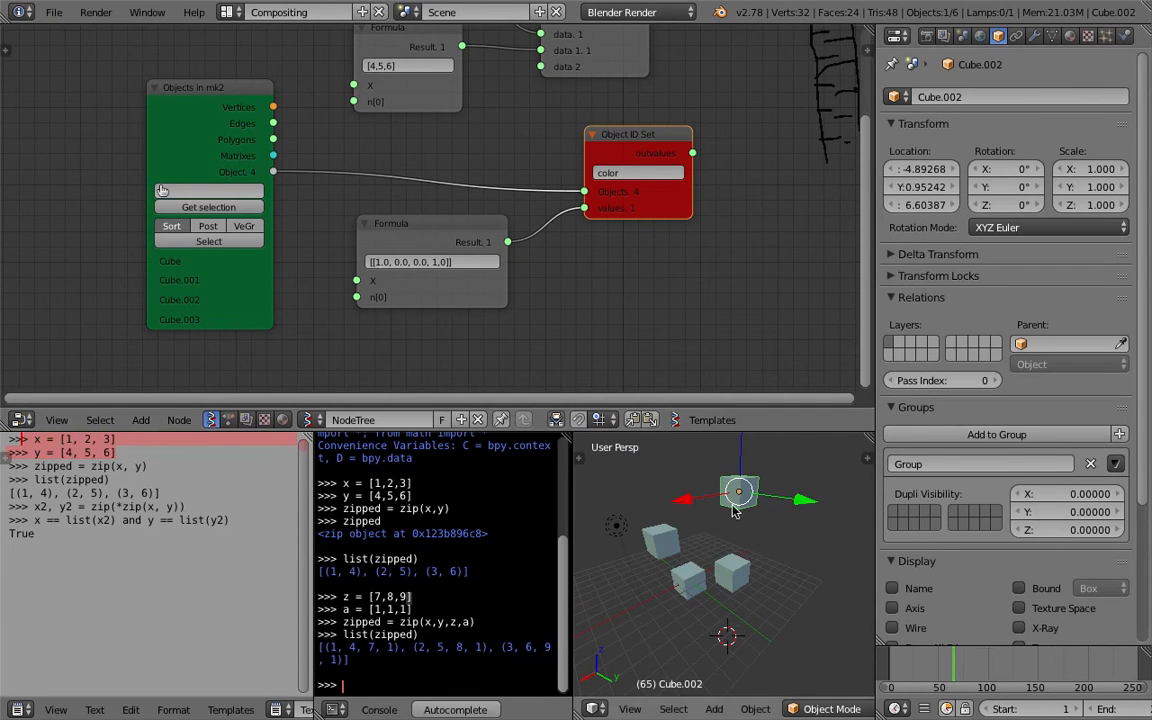
# Add a mesh cube, move it above the four grouped cubes and scale it up
pyautogui.hotkey('shift', 'a')
pyautogui.moveTo(690, 441)
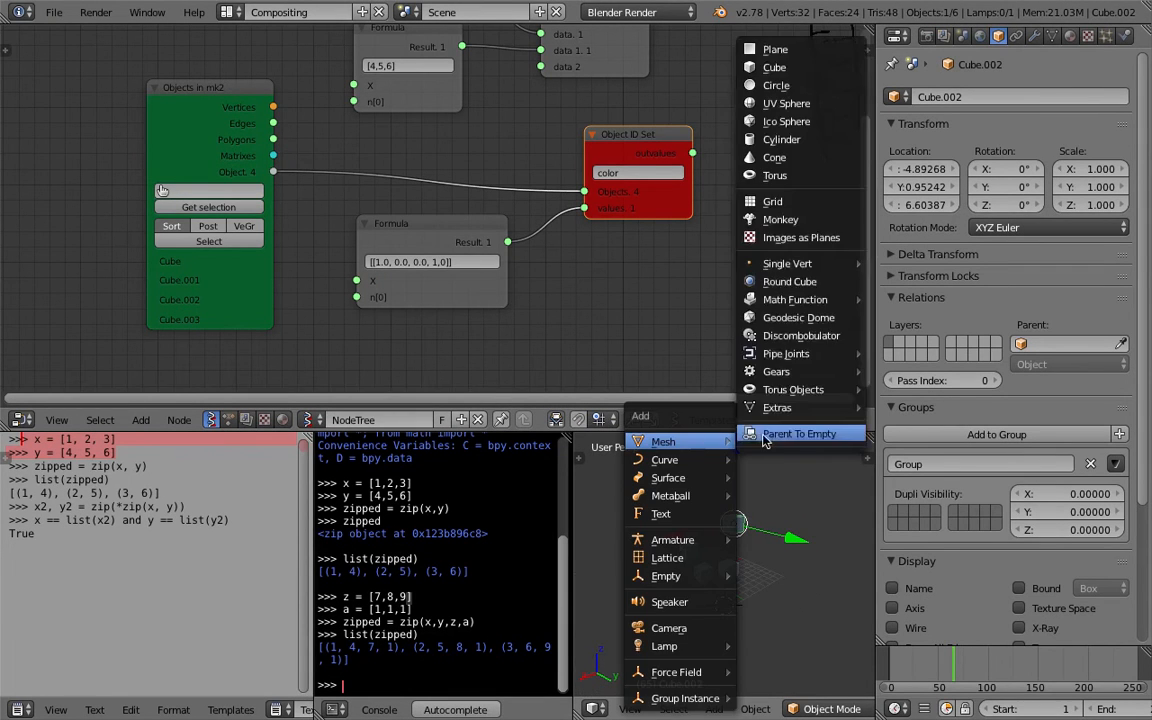
pyautogui.moveTo(780, 393)
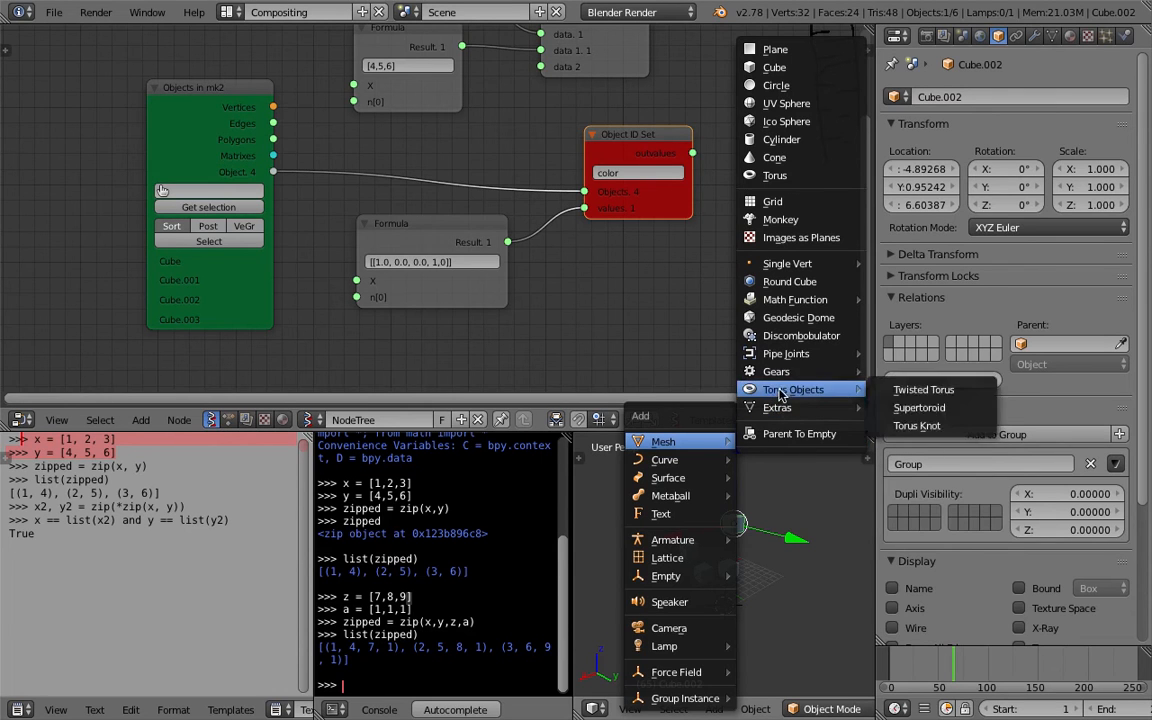
pyautogui.click(775, 67)
pyautogui.press('g')
pyautogui.click(681, 498)
pyautogui.press('s')
pyautogui.click(704, 525)
# Assign the existing material named Material to the new large cube
pyautogui.keyDown('shift'); pyautogui.moveTo(715, 524); pyautogui.dragTo(755, 537, button='middle'); pyautogui.keyUp('shift')
pyautogui.click(1072, 38)
pyautogui.click(998, 154)
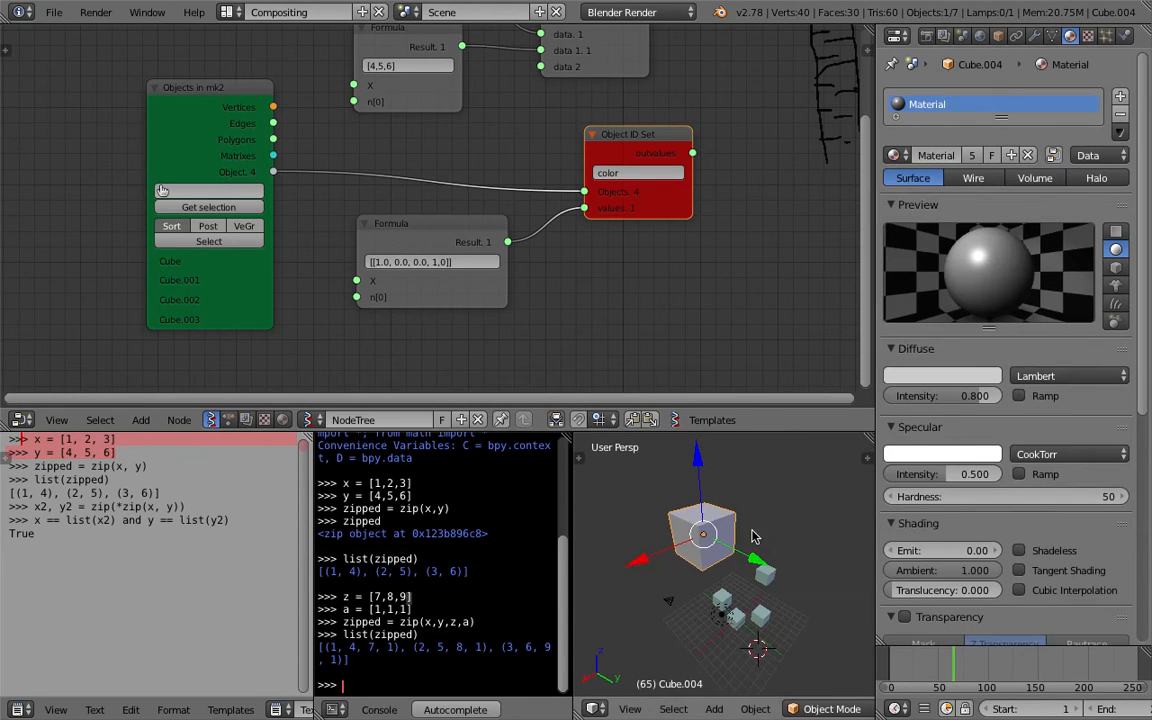
# Load the selected large cube as the only object in the Objects in mk2 node
pyautogui.click(210, 242)
pyautogui.click(222, 208)
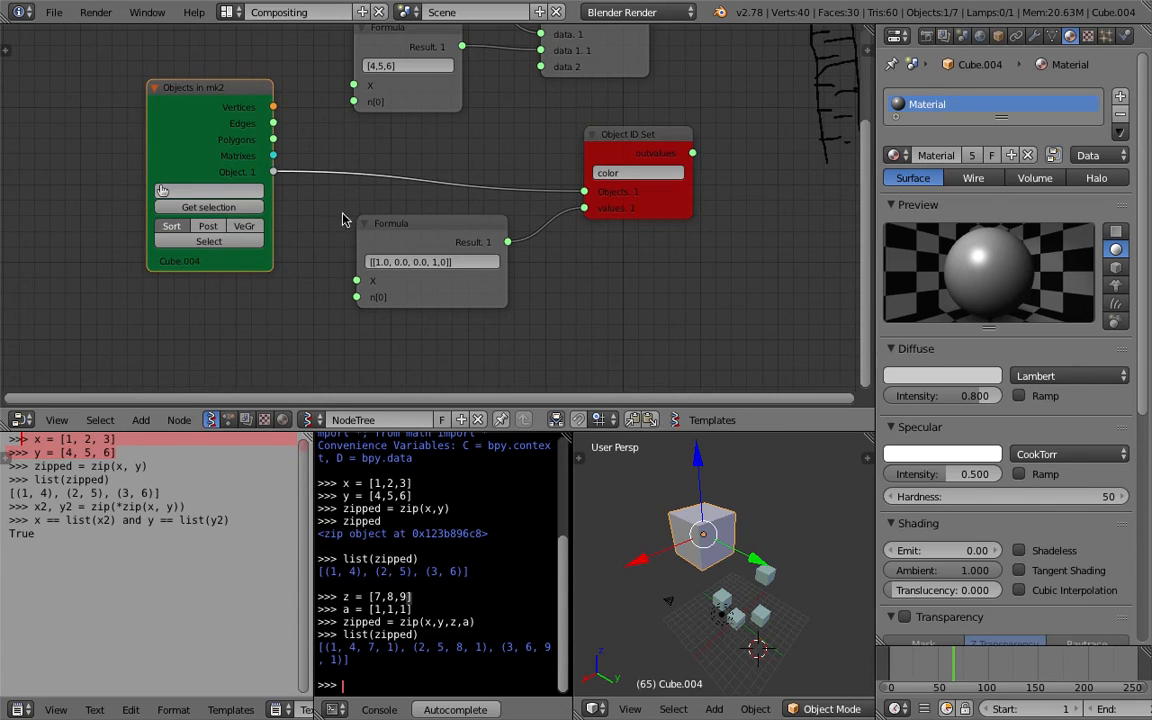
pyautogui.scroll(1, 620, 198)
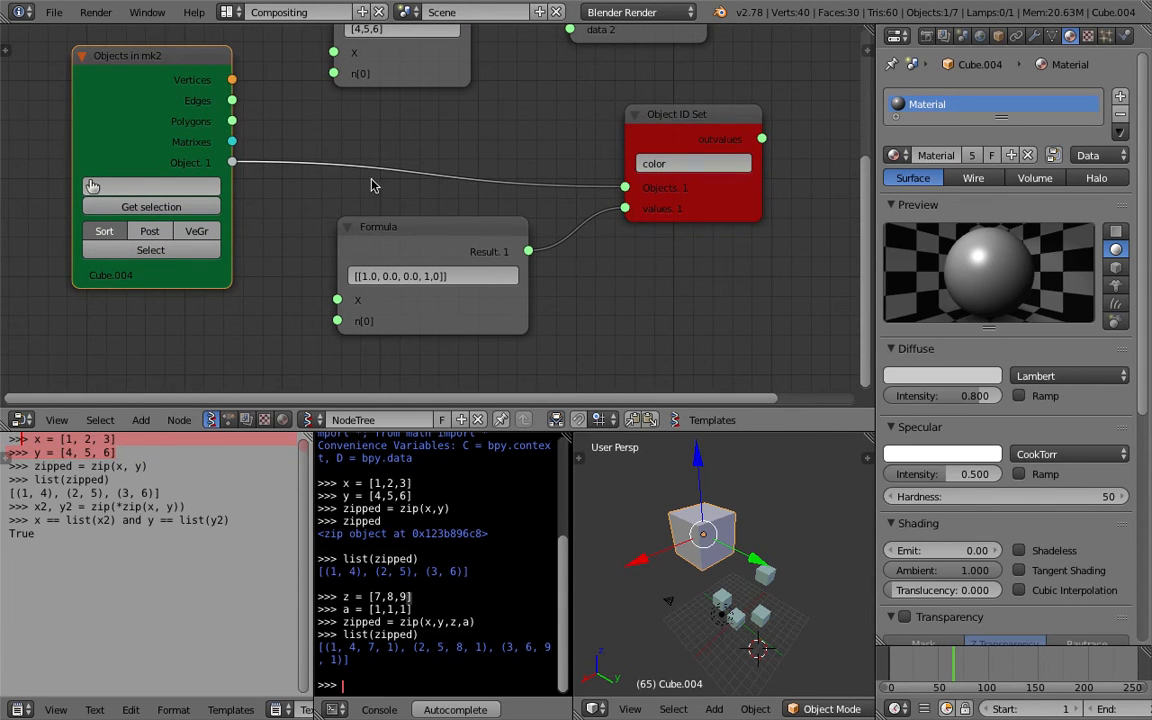
# Re-enter color as the Object ID Set property and select the Formula node that feeds it
pyautogui.click(684, 162)
pyautogui.write('color')
pyautogui.click(586, 290)
pyautogui.click(514, 295)
pyautogui.scroll(2, 591, 296)
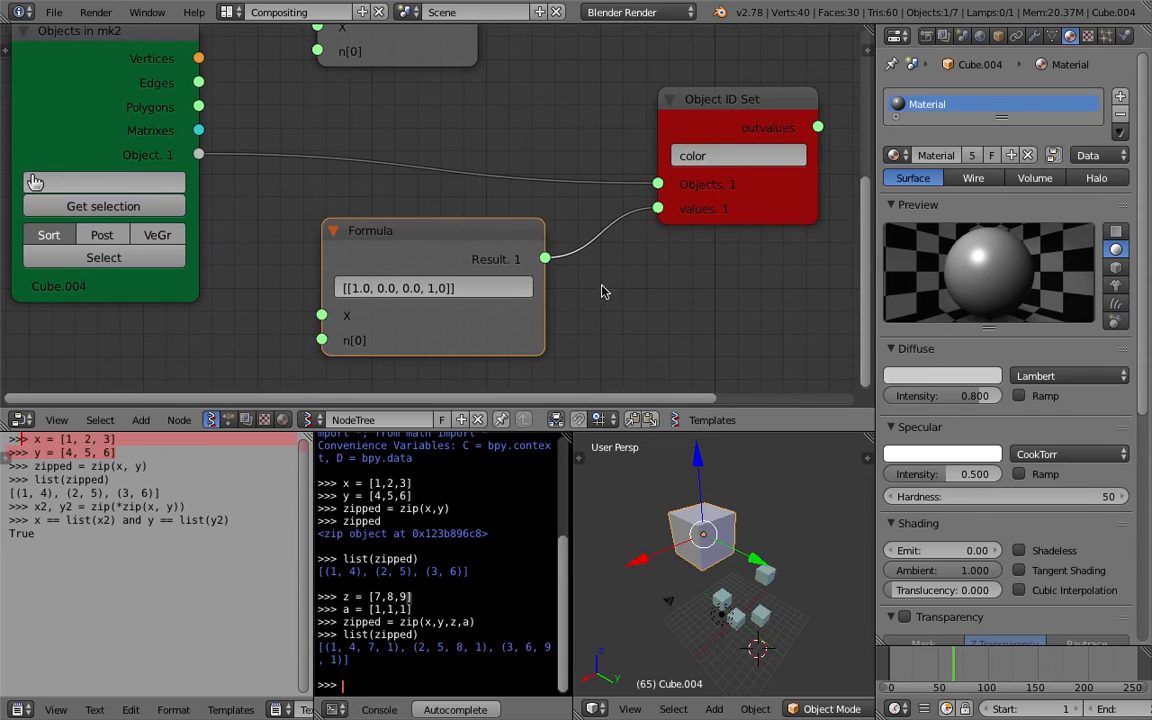
# Nest the connected Formula node's list in a third bracket pair, giving [[[1.0, 0.0, 0.0, 1,0]]]
pyautogui.moveTo(579, 237)
pyautogui.keyDown('ctrl'); pyautogui.mouseDown()
pyautogui.moveTo(589, 276)
pyautogui.moveTo(657, 208)
pyautogui.mouseUp(); pyautogui.keyUp('ctrl')
pyautogui.click(504, 290)
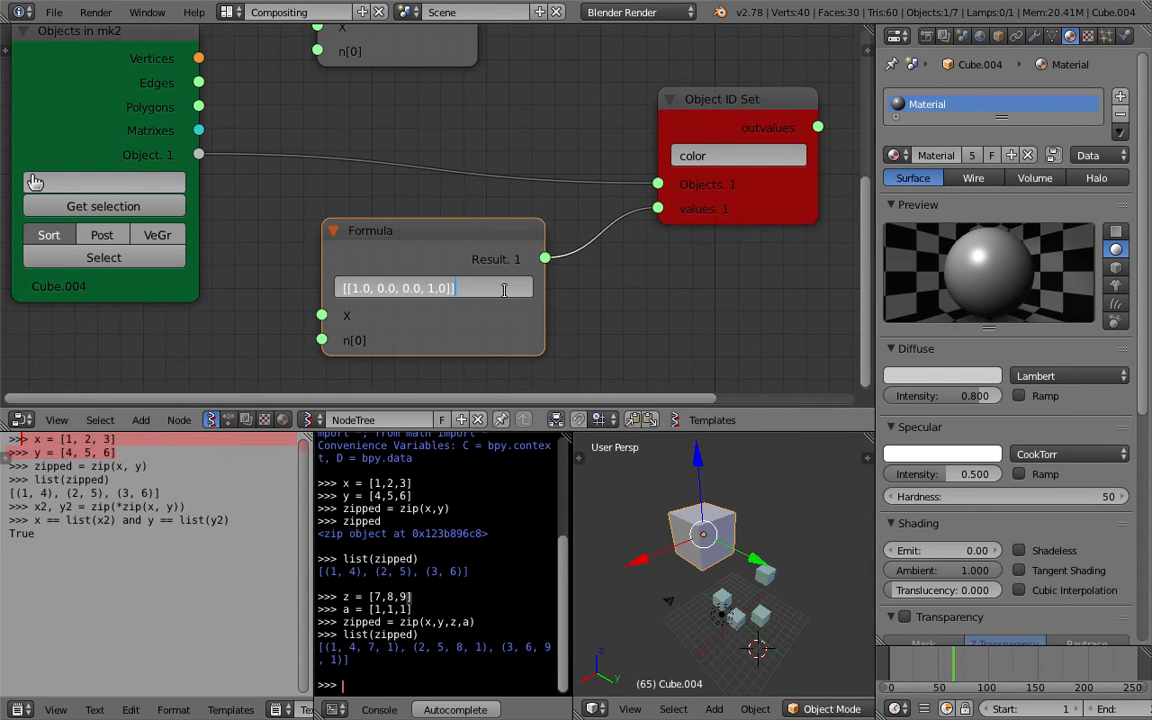
pyautogui.write('[')
pyautogui.press('Return')
pyautogui.scroll(1, 479, 314)
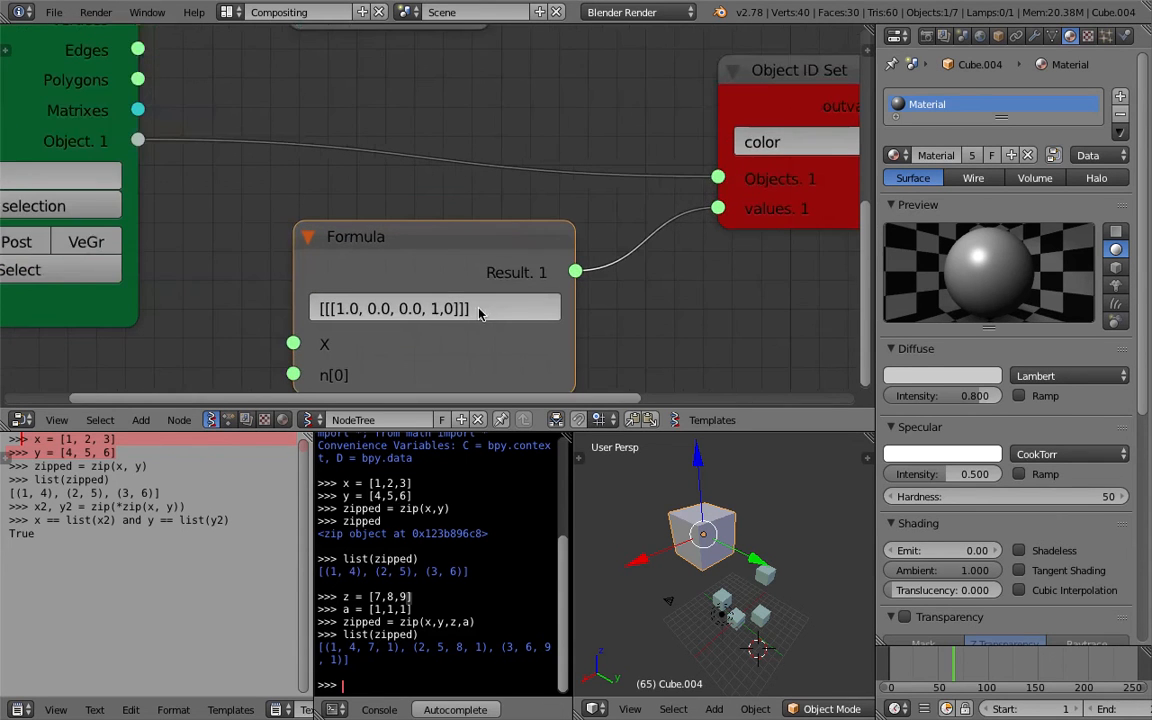
pyautogui.scroll(1, 443, 318)
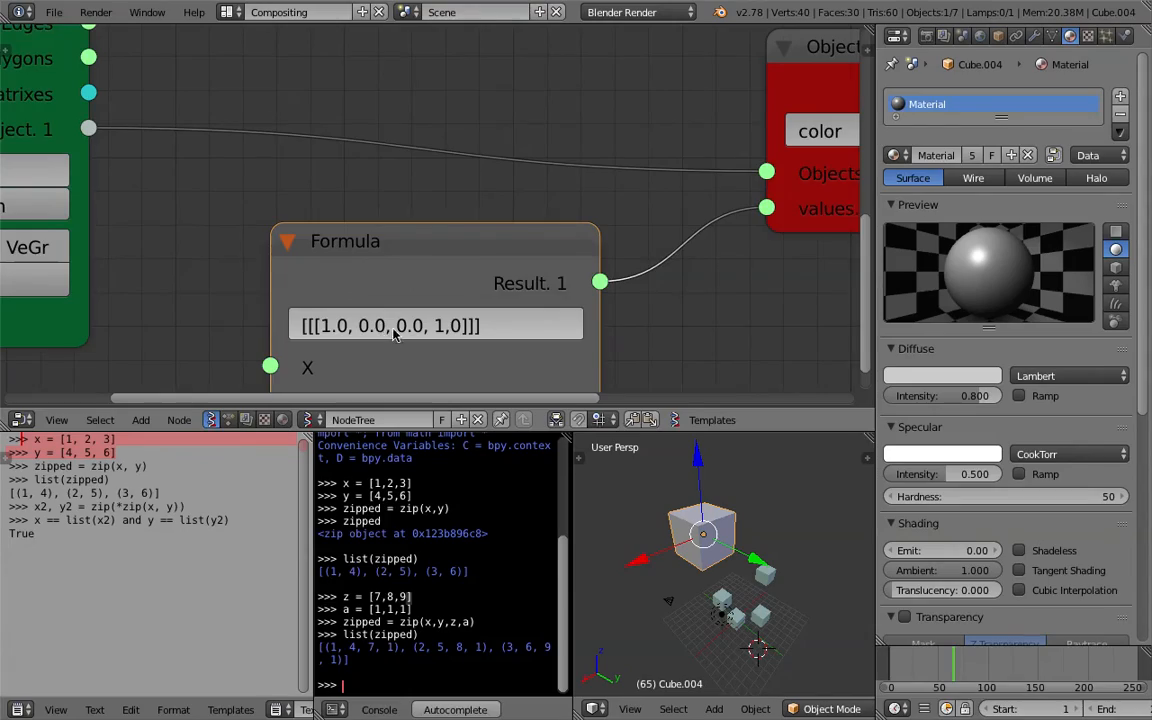
pyautogui.scroll(-3, 437, 336)
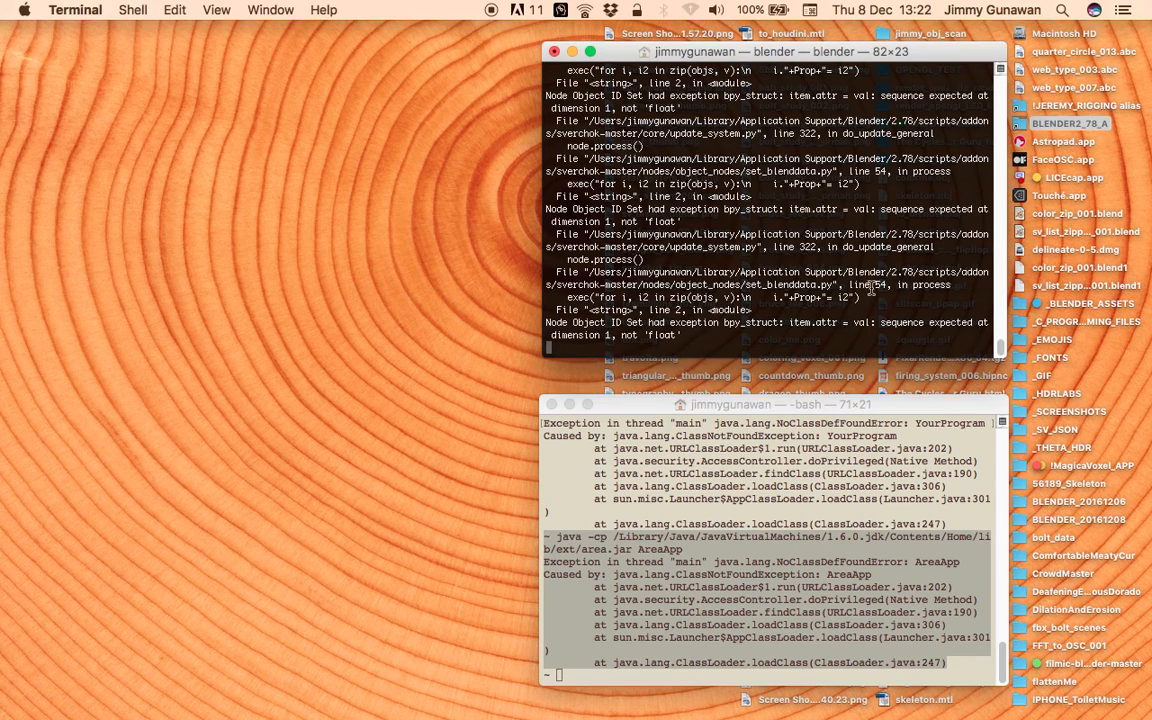
# Switch to the Terminal window running Blender, move it aside and examine the last Object ID Set exception message
pyautogui.moveTo(690, 52); pyautogui.dragTo(454, 71)
pyautogui.moveTo(768, 325); pyautogui.dragTo(840, 325)
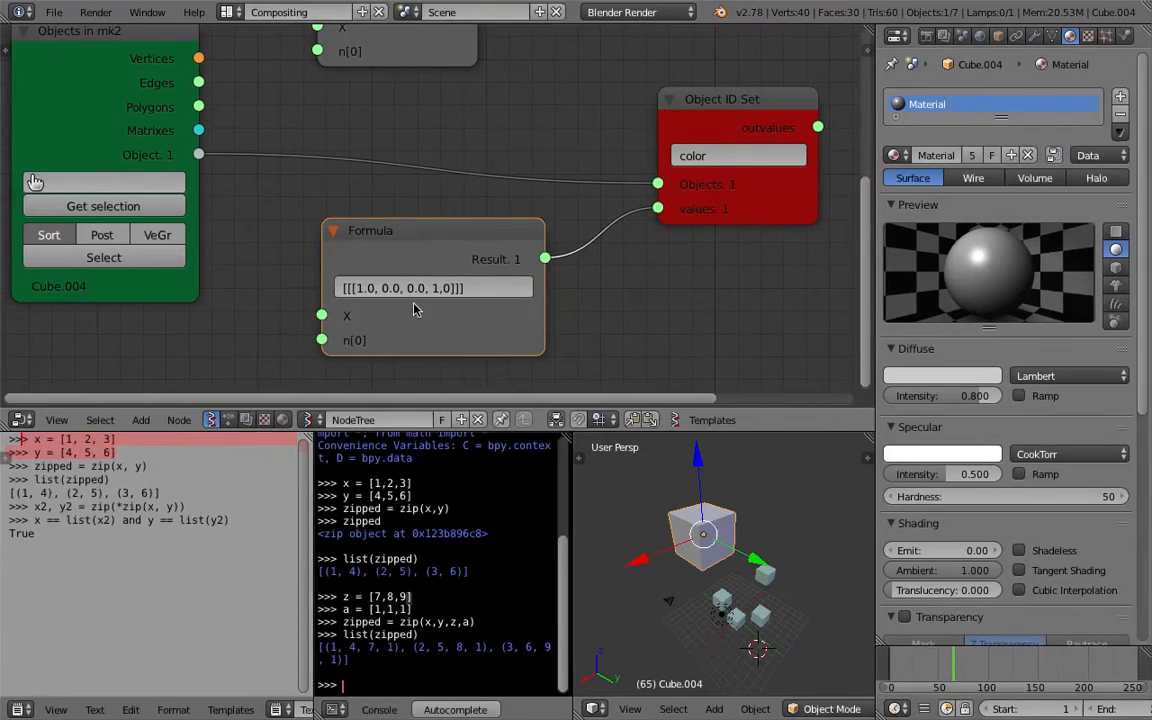
# Replace the innermost brackets of the connected Formula with parentheses, giving [[(1.0, 0.0, 0.0, 1,0)]]
pyautogui.click(380, 288)
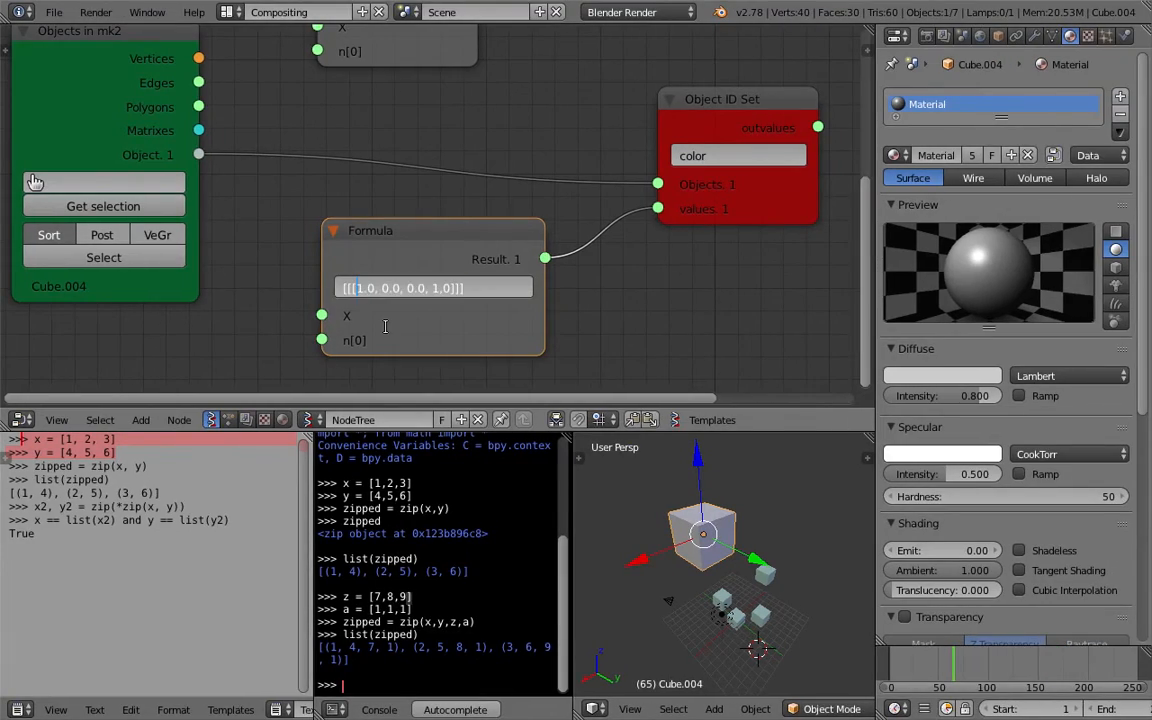
pyautogui.press('BackSpace')
pyautogui.write('(')
pyautogui.press('Return')
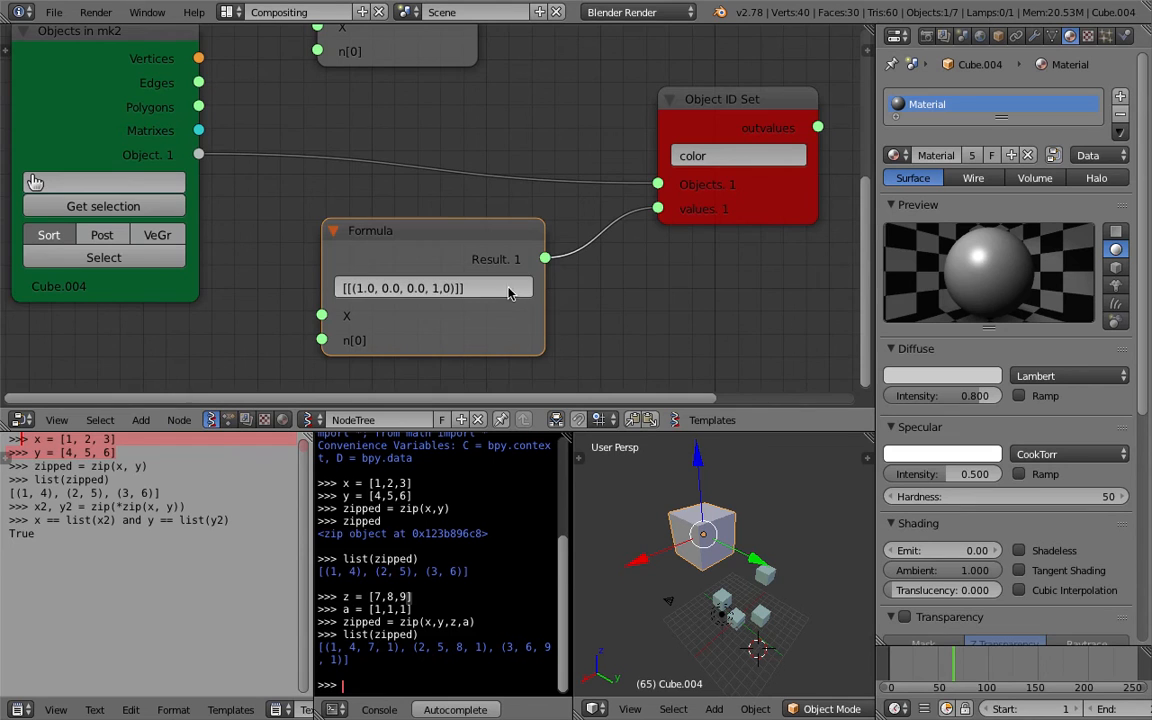
pyautogui.scroll(-2, 545, 262)
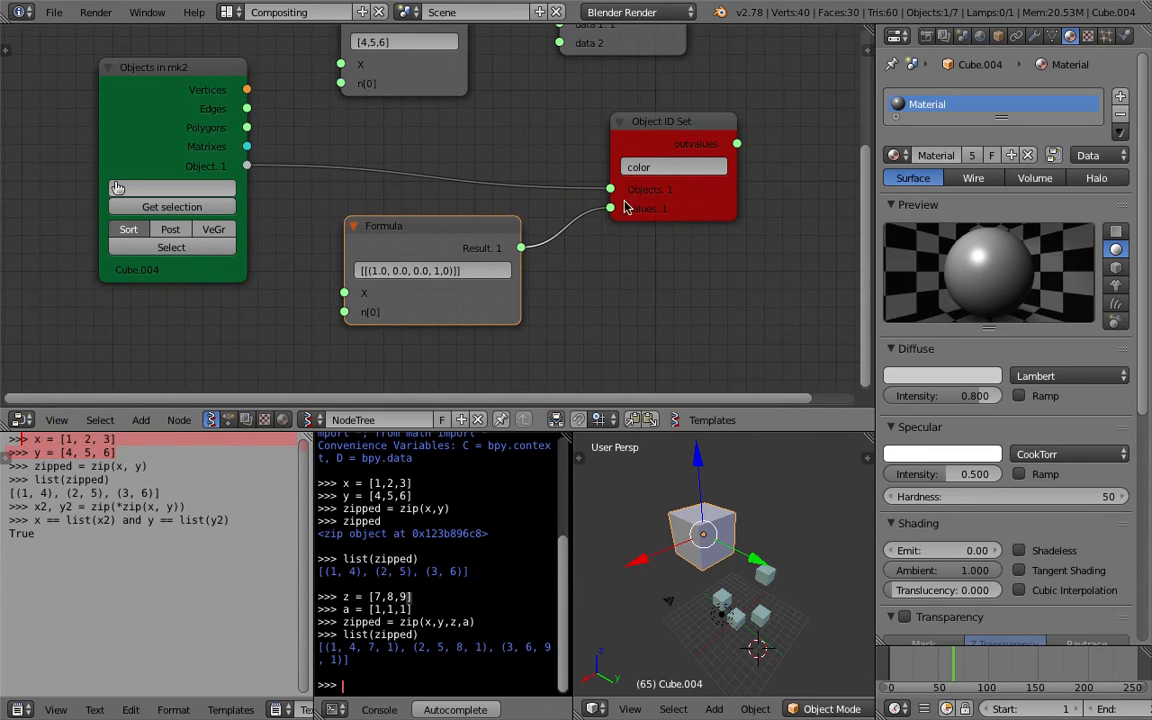
pyautogui.scroll(-1, 528, 266)
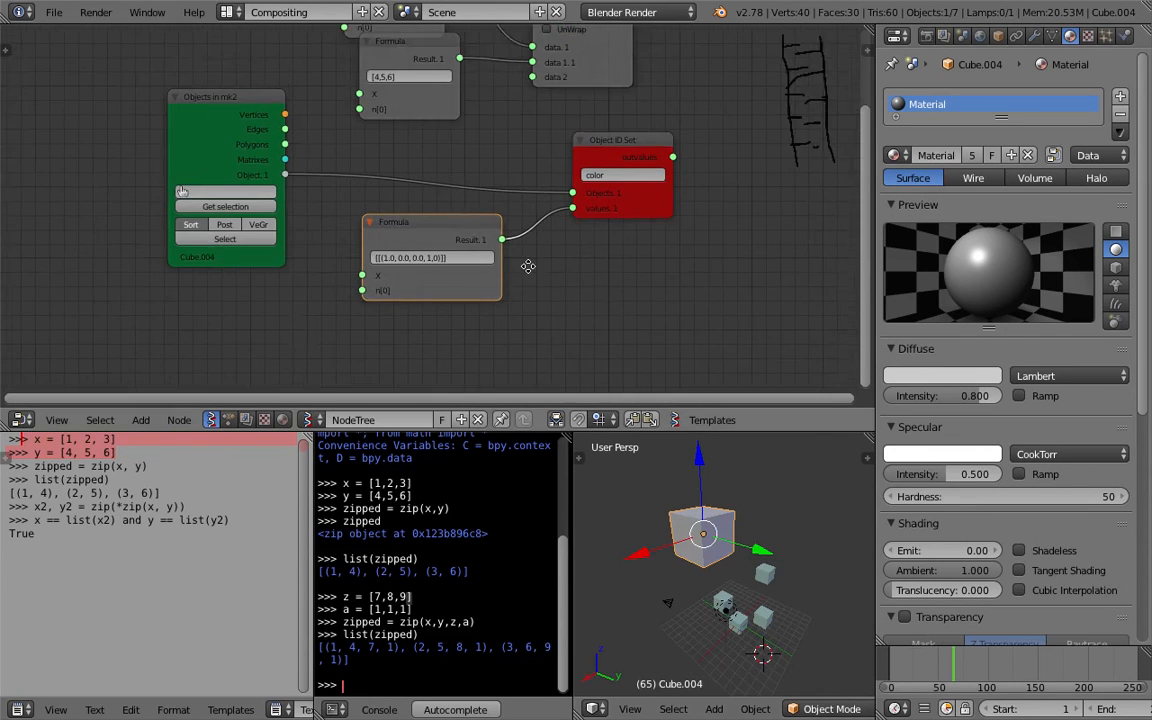
pyautogui.moveTo(528, 266); pyautogui.dragTo(519, 244, button='middle')
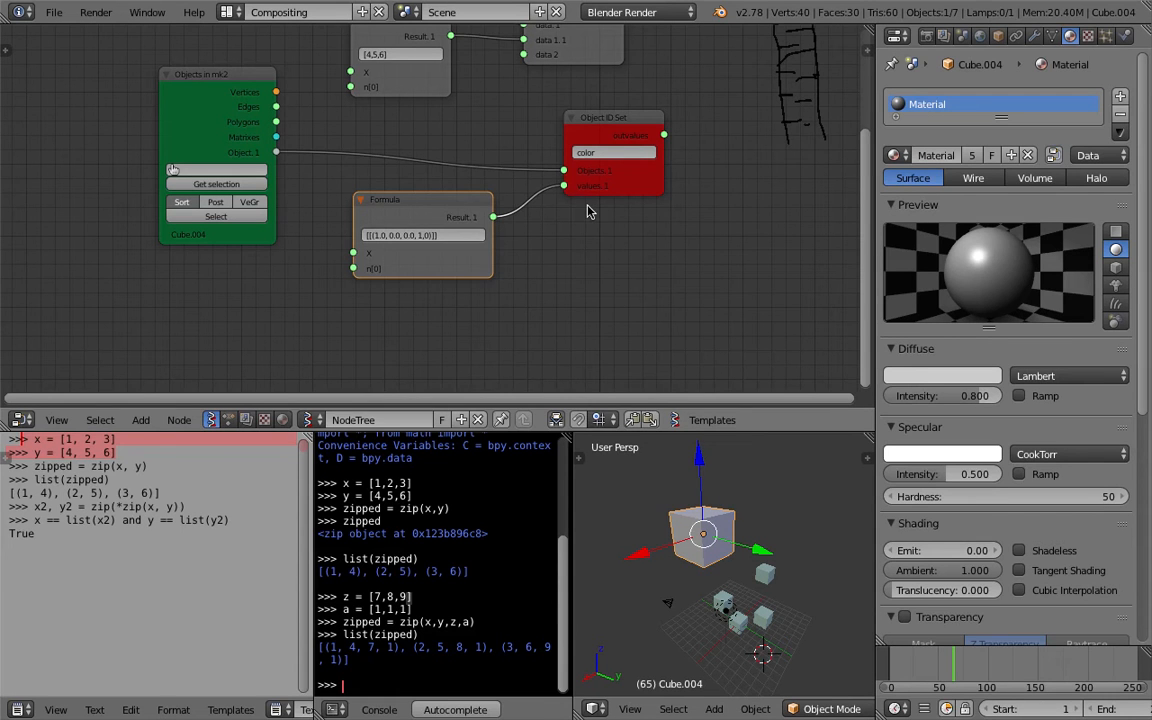
# Delete the Formula node feeding Object ID Set and shift the Object ID Set node slightly
pyautogui.moveTo(406, 200); pyautogui.dragTo(394, 218)
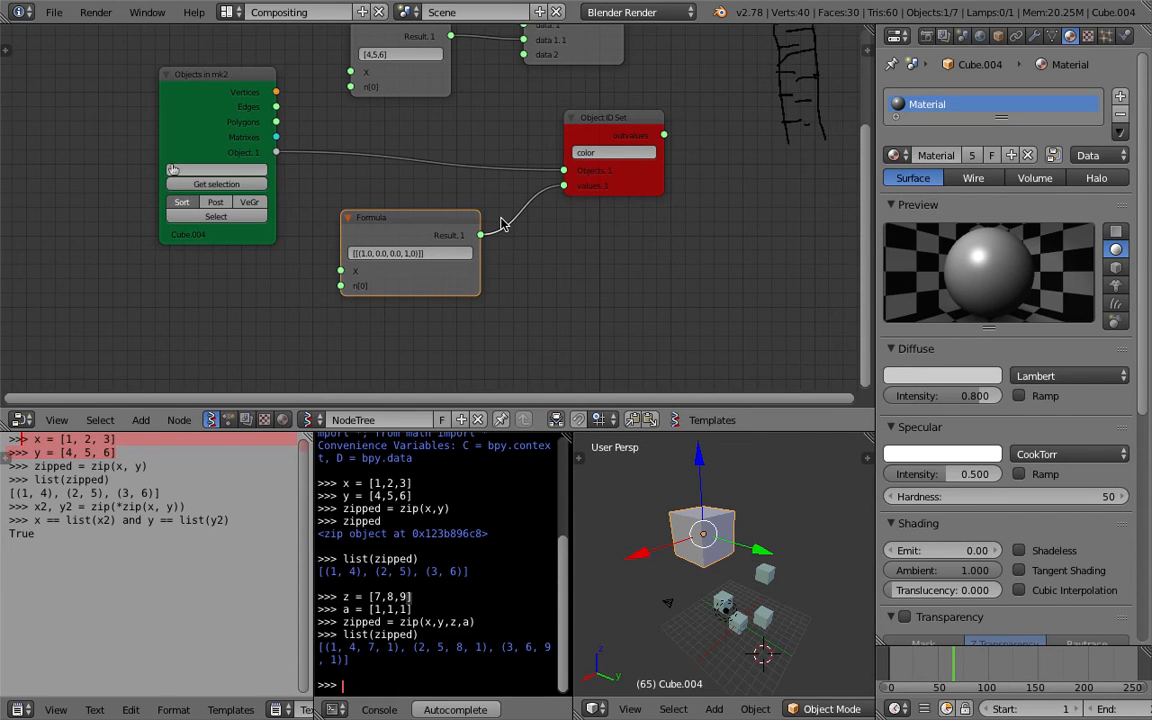
pyautogui.press('x')
pyautogui.moveTo(634, 189); pyautogui.dragTo(663, 186)
pyautogui.scroll(-3, 556, 222)
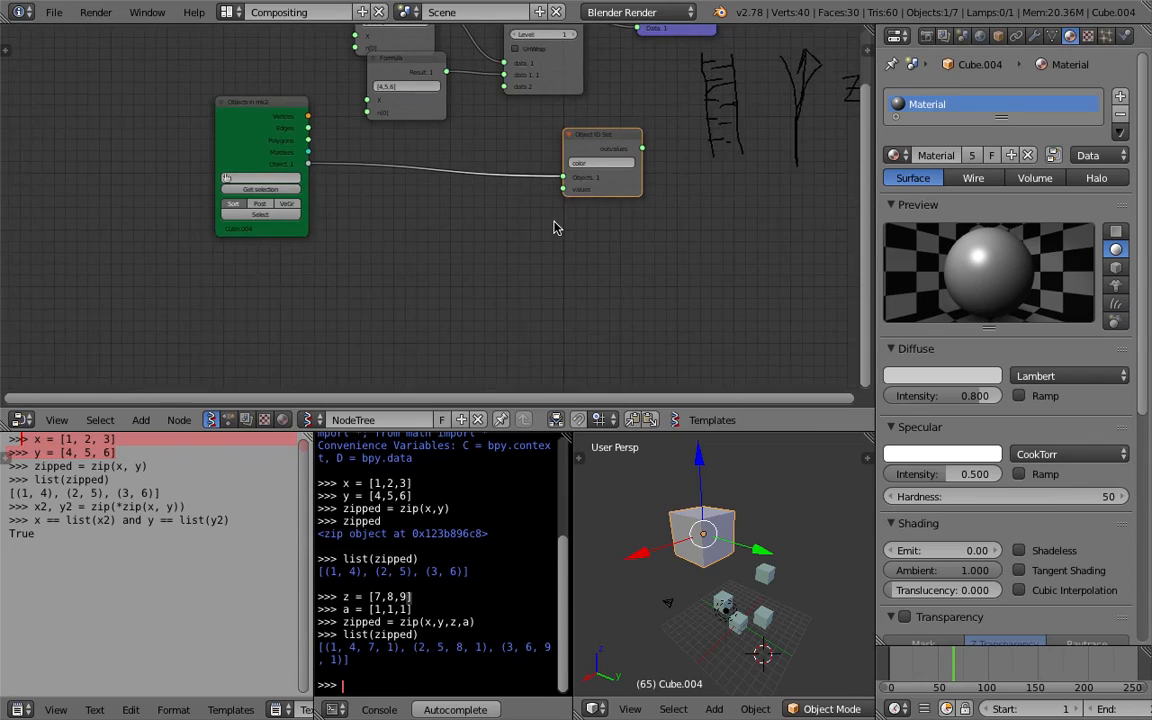
pyautogui.moveTo(516, 229); pyautogui.dragTo(544, 247, button='middle')
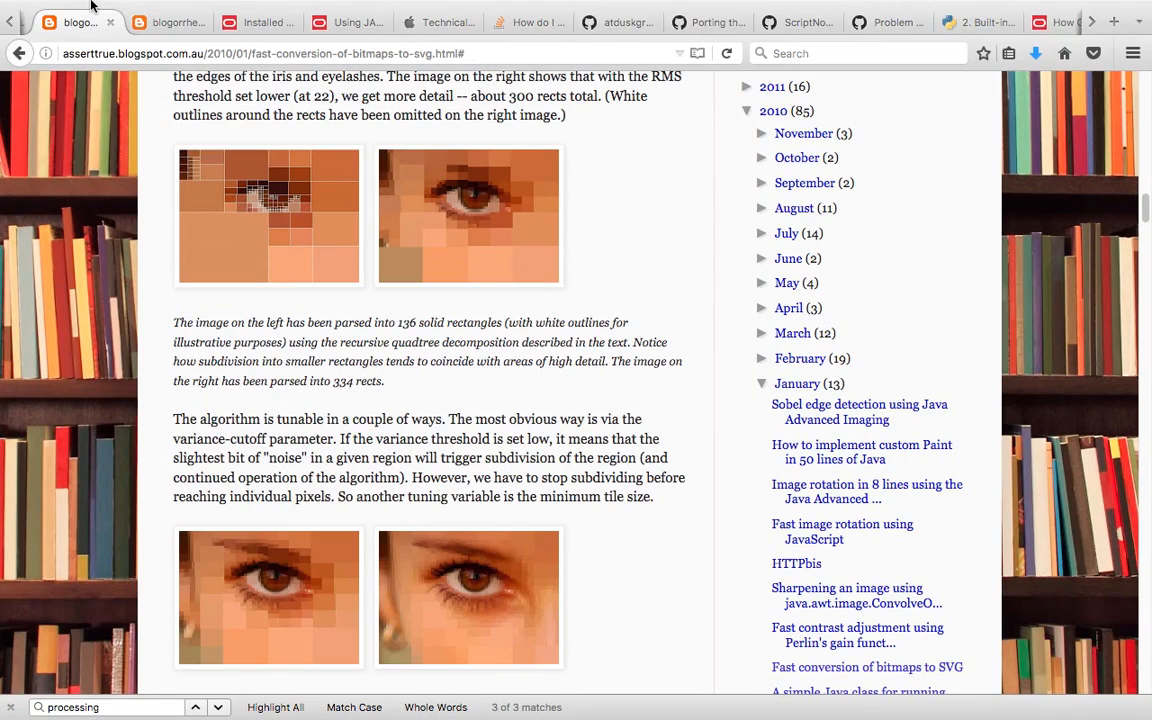
# Switch to Firefox and quit the browser
pyautogui.moveTo(90, 5)
pyautogui.click(86, 9)
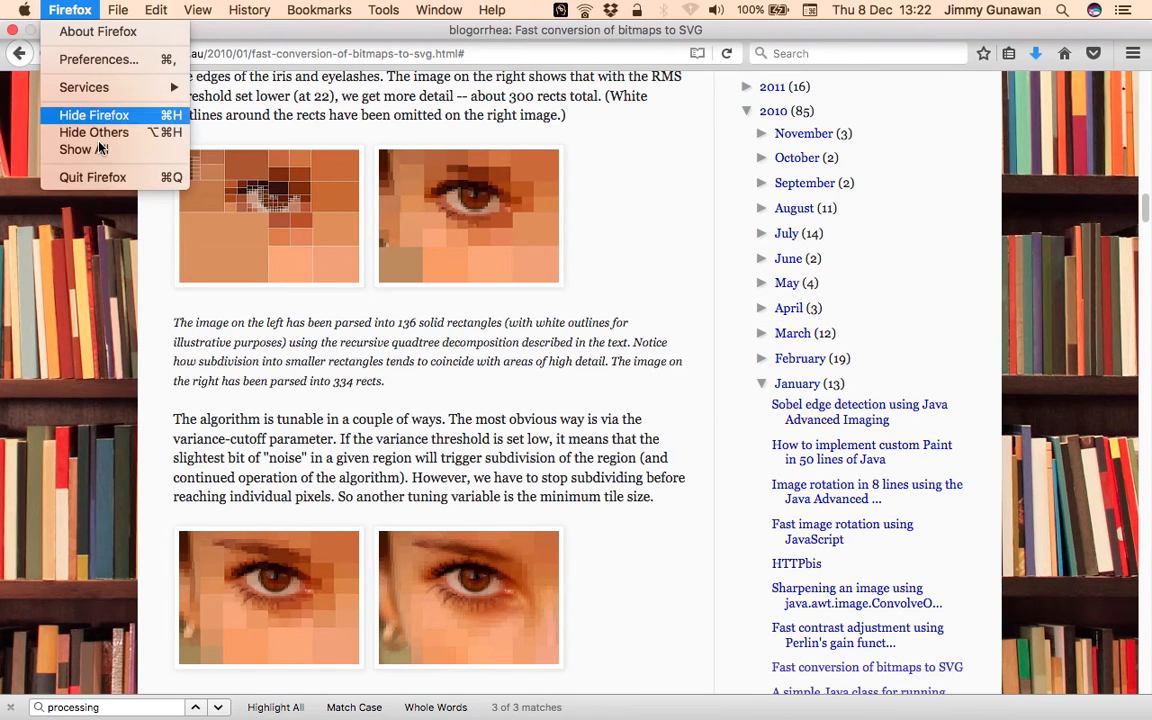
pyautogui.click(107, 175)
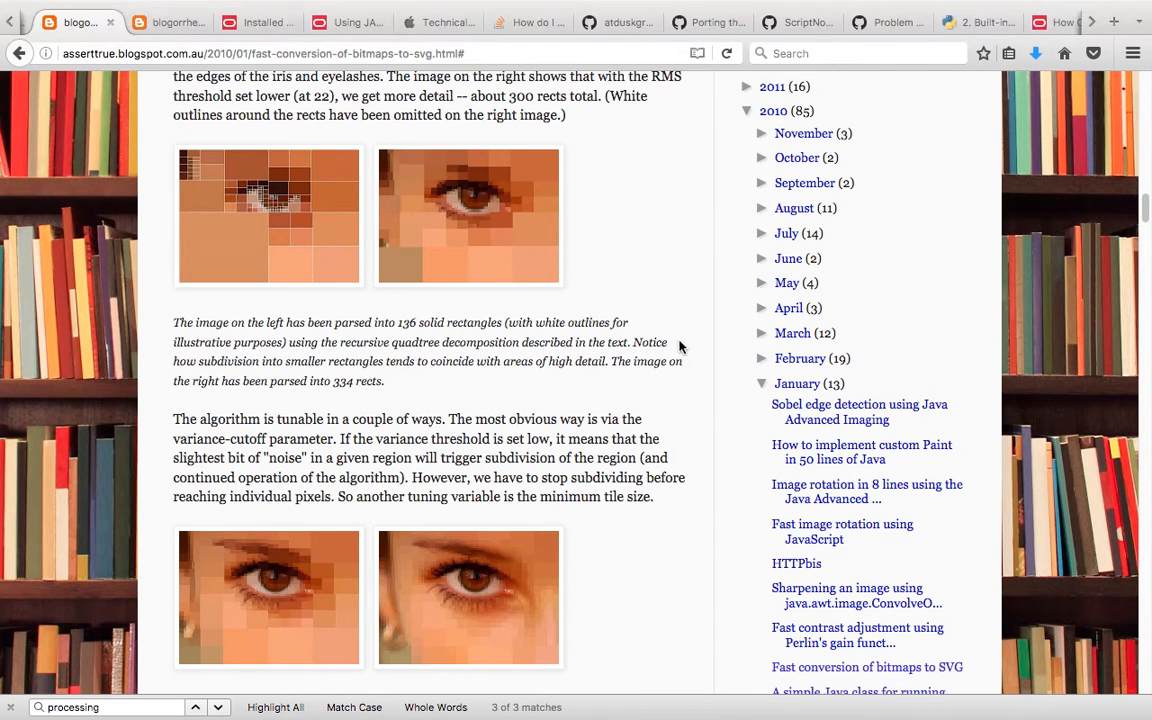
# Shift the two stacked Formula nodes up and move the Object ID Set node farther away from Objects in mk2
pyautogui.hscroll(1, 414, 296)
pyautogui.scroll(2, 420, 294)
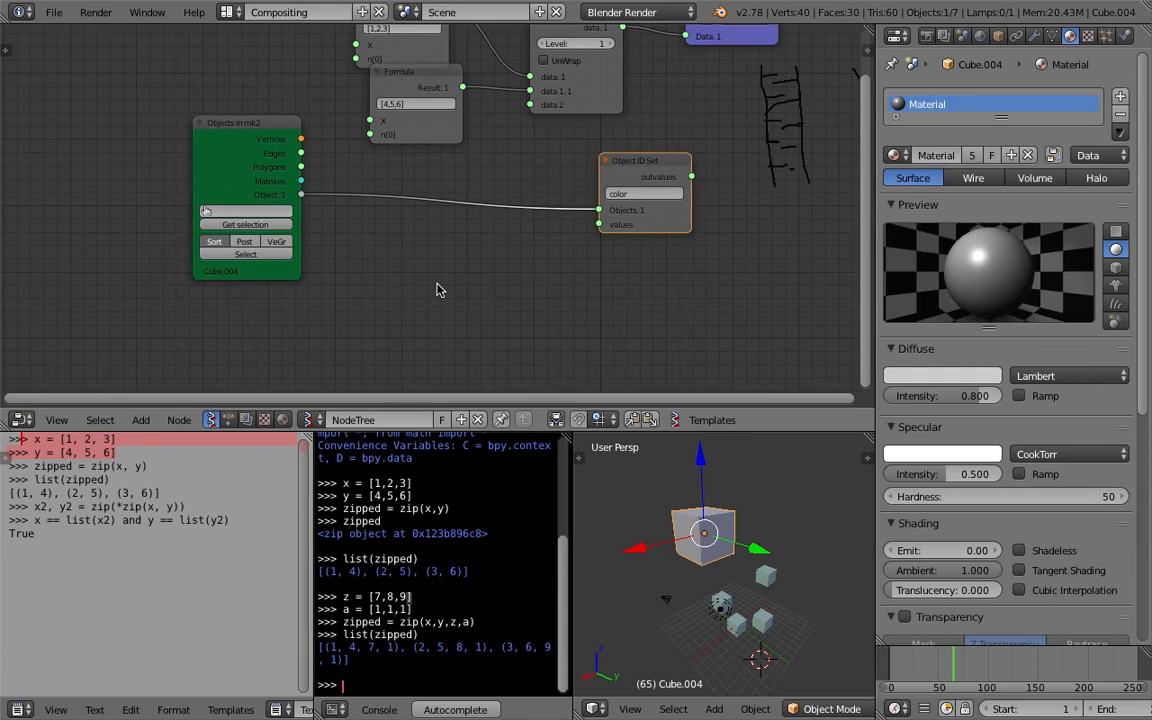
pyautogui.hscroll(1, 437, 291)
pyautogui.scroll(-1, 550, 288)
pyautogui.moveTo(602, 267); pyautogui.dragTo(548, 346, button='middle')
pyautogui.moveTo(334, 96); pyautogui.dragTo(321, 63)
pyautogui.moveTo(343, 176); pyautogui.dragTo(317, 146)
pyautogui.moveTo(486, 122); pyautogui.dragTo(482, 117, button='middle')
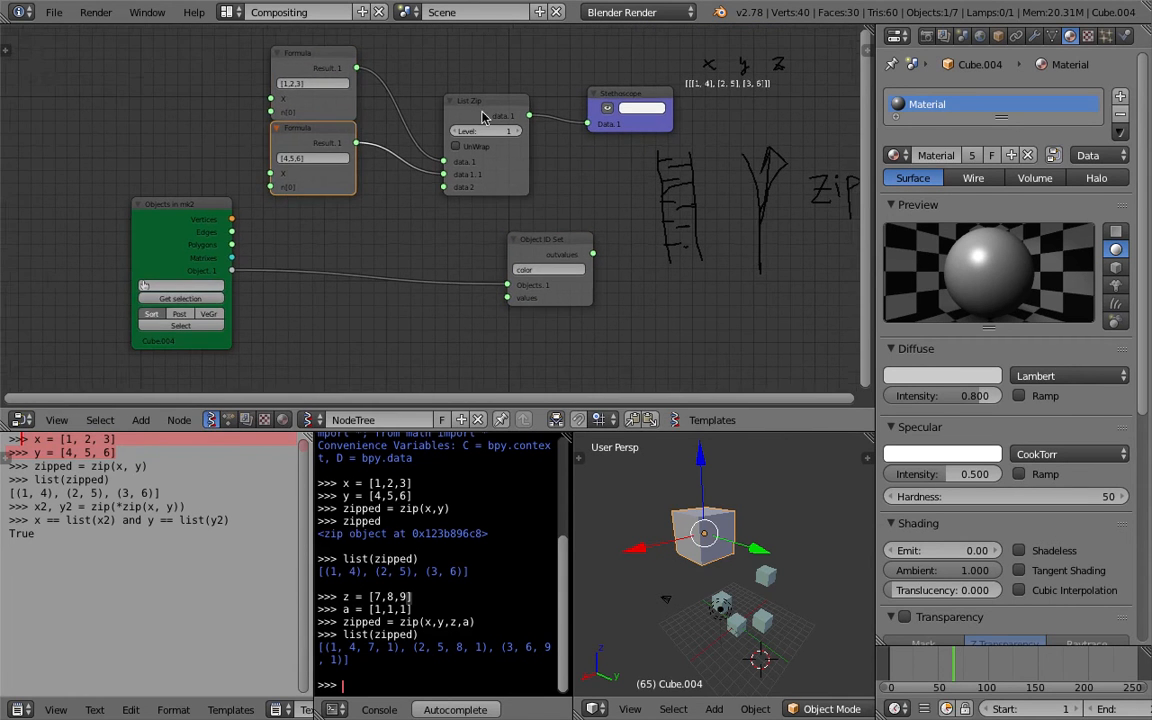
pyautogui.moveTo(541, 280); pyautogui.dragTo(640, 290)
pyautogui.scroll(1, 651, 271)
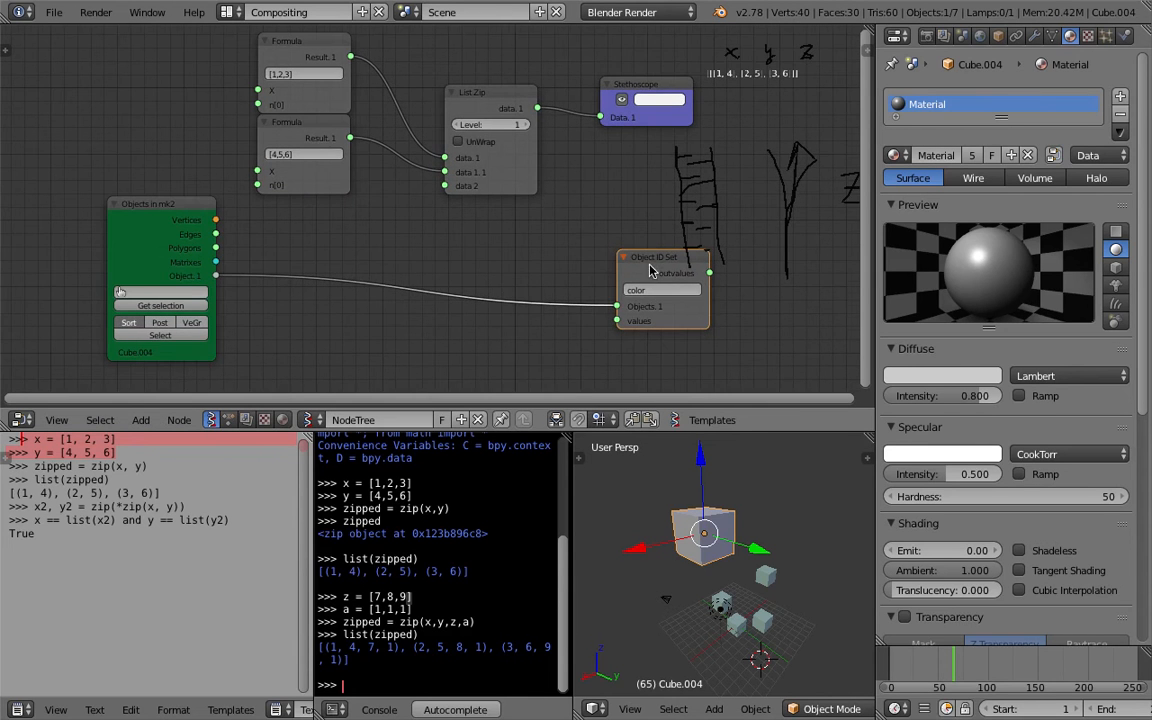
pyautogui.moveTo(588, 217); pyautogui.dragTo(617, 250, button='middle')
pyautogui.moveTo(401, 132); pyautogui.dragTo(411, 152, button='middle')
pyautogui.scroll(1, 420, 133)
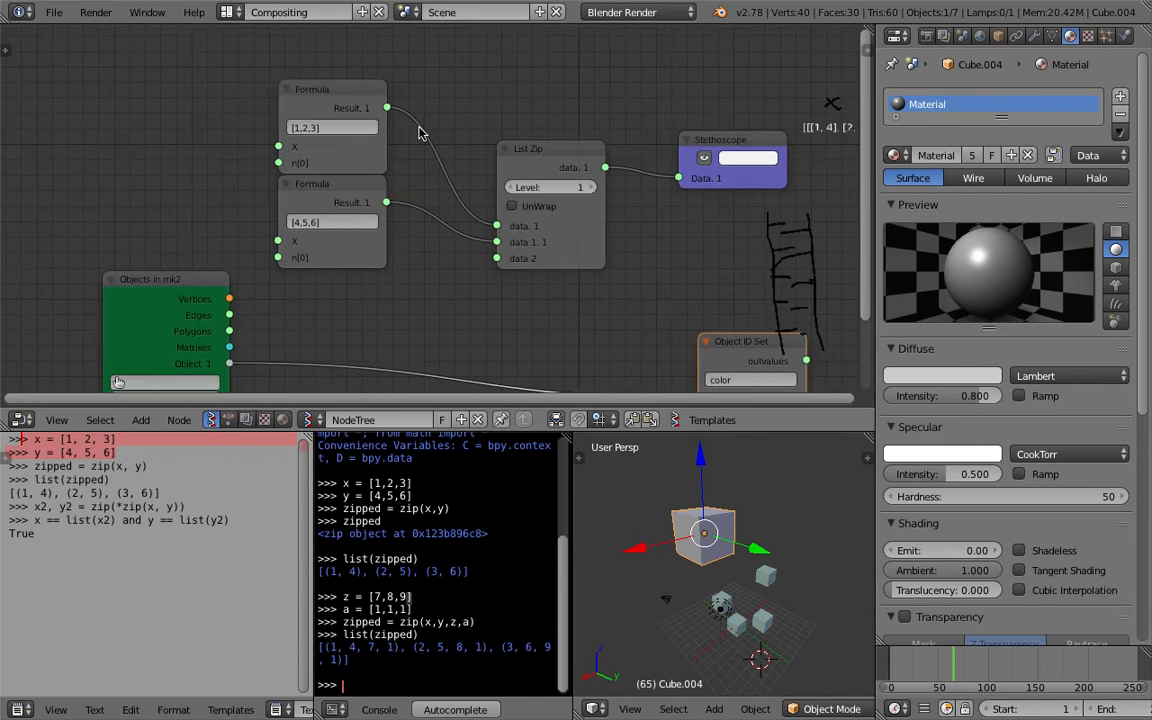
# Move the List Zip node up and delete the two Formula nodes feeding it
pyautogui.moveTo(356, 93); pyautogui.dragTo(346, 32)
pyautogui.moveTo(347, 185); pyautogui.dragTo(339, 135)
pyautogui.moveTo(520, 169); pyautogui.dragTo(528, 112)
pyautogui.moveTo(378, 92); pyautogui.dragTo(383, 134, button='middle')
pyautogui.click(357, 80)
pyautogui.press('x')
pyautogui.click(335, 178)
pyautogui.press('x')
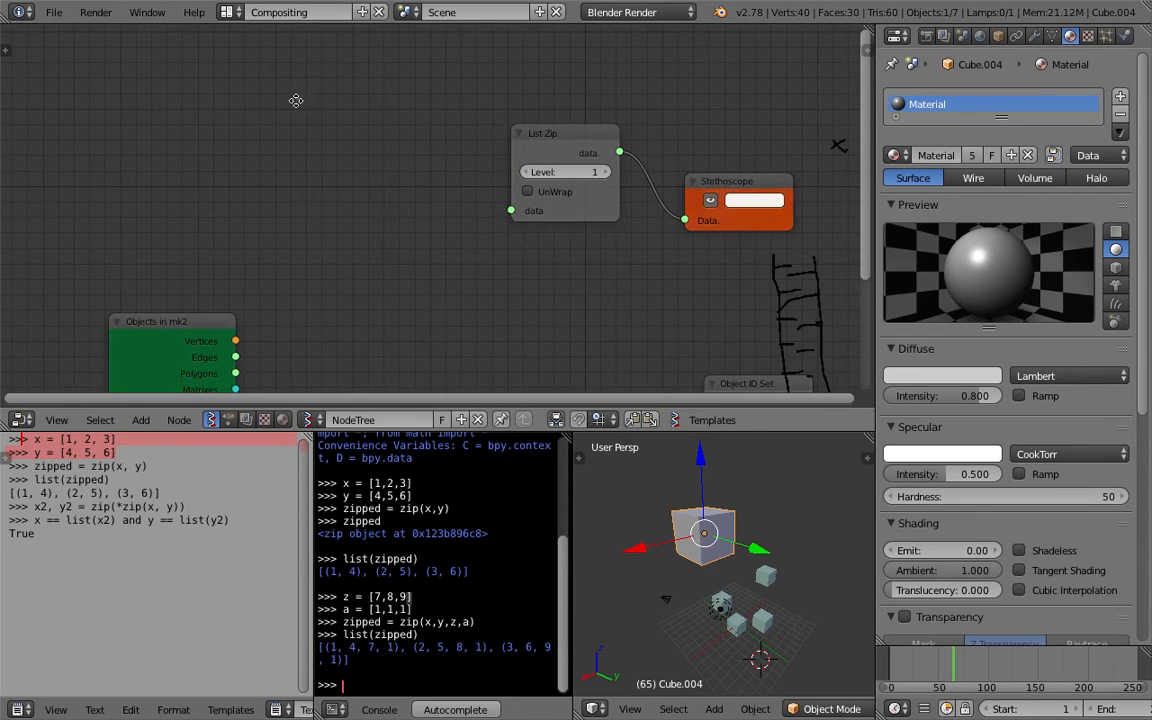
# Add a Random Num Gen node beside List Zip and save the file
pyautogui.hotkey('shift', 'a')
pyautogui.write('srandom n')
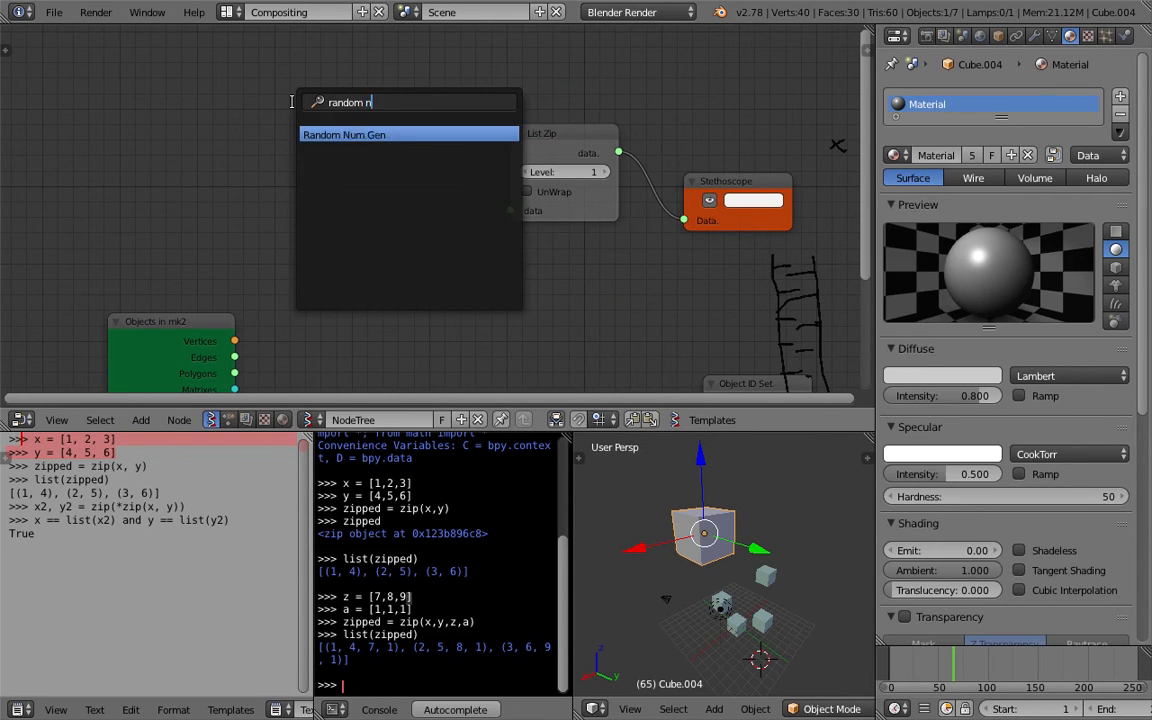
pyautogui.press('Return')
pyautogui.click(294, 103)
pyautogui.hotkey('ctrl', 's')
pyautogui.click(297, 105)
pyautogui.moveTo(311, 107); pyautogui.dragTo(300, 74)
pyautogui.scroll(3, 304, 89)
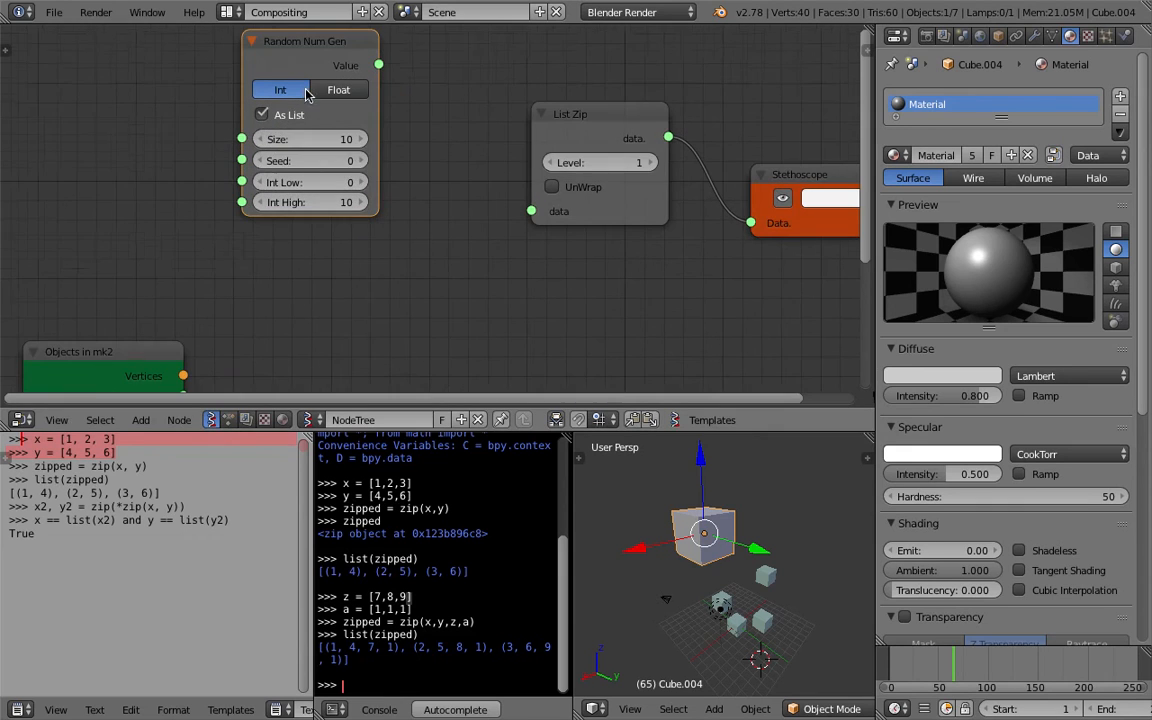
# Set the Random Num Gen node's size to 1 and switch its number type to Float
pyautogui.click(331, 147)
pyautogui.write('1')
pyautogui.press('Return')
pyautogui.scroll(-1, 401, 228)
pyautogui.moveTo(413, 229); pyautogui.dragTo(368, 193, button='middle')
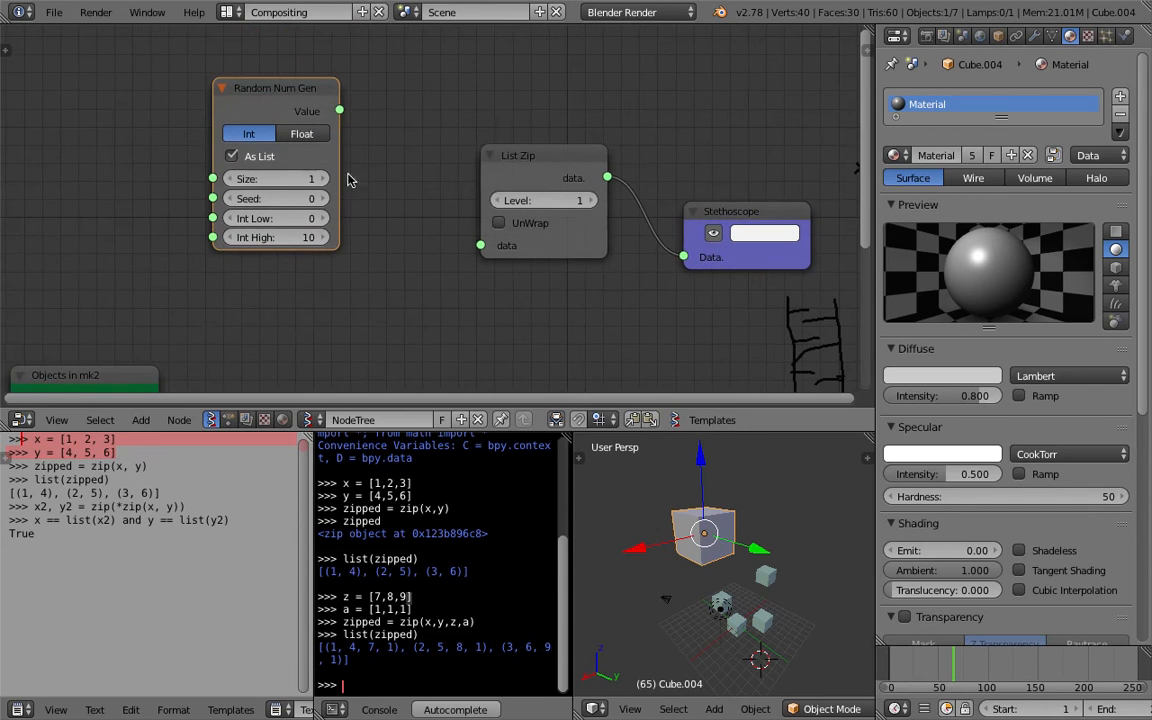
pyautogui.click(300, 133)
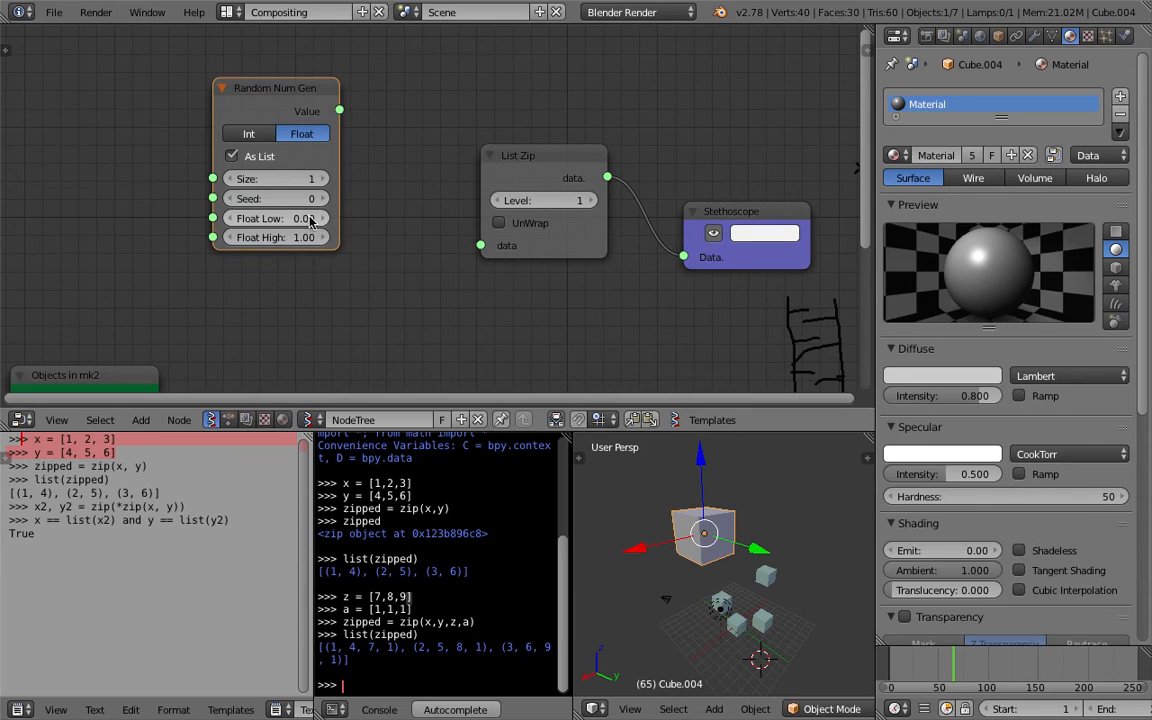
# Add a Stethoscope node above List Zip and connect the Random Num Gen's Value output to it
pyautogui.moveTo(406, 141); pyautogui.dragTo(372, 157, button='middle')
pyautogui.hotkey('shift', 'a')
pyautogui.click(463, 100)
pyautogui.write('ste')
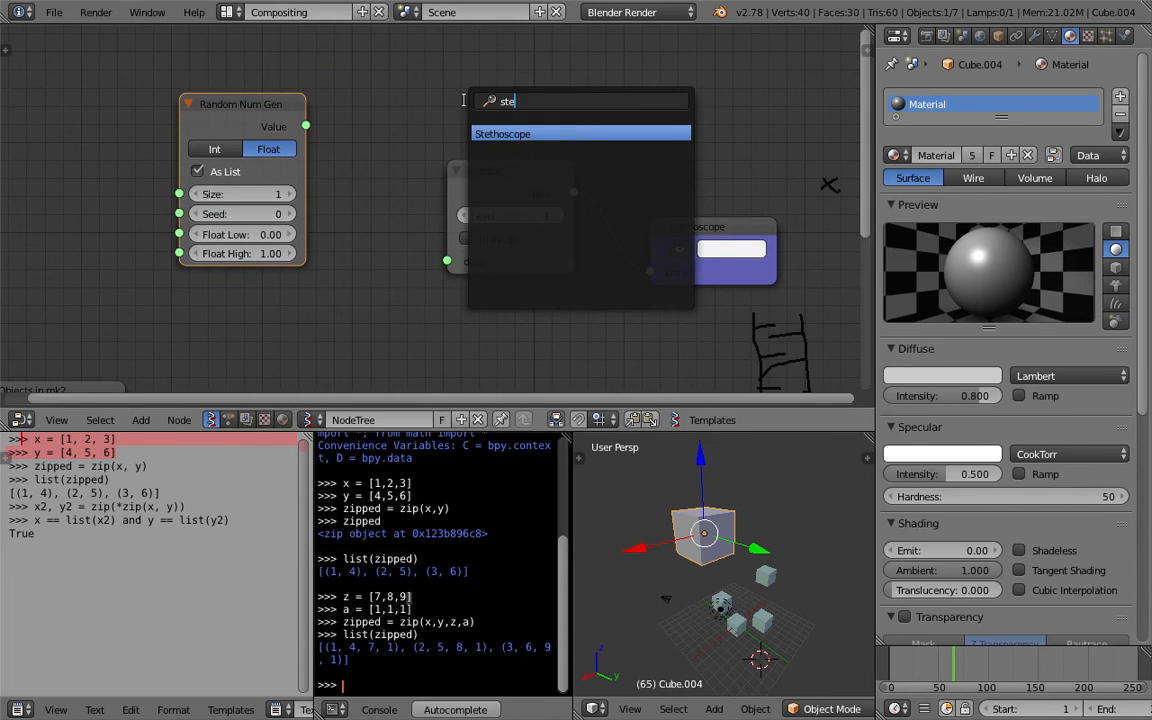
pyautogui.press('Return')
pyautogui.click(405, 45)
pyautogui.moveTo(306, 126); pyautogui.dragTo(414, 104)
pyautogui.moveTo(358, 92); pyautogui.dragTo(346, 140, button='middle')
pyautogui.scroll(1, 588, 116)
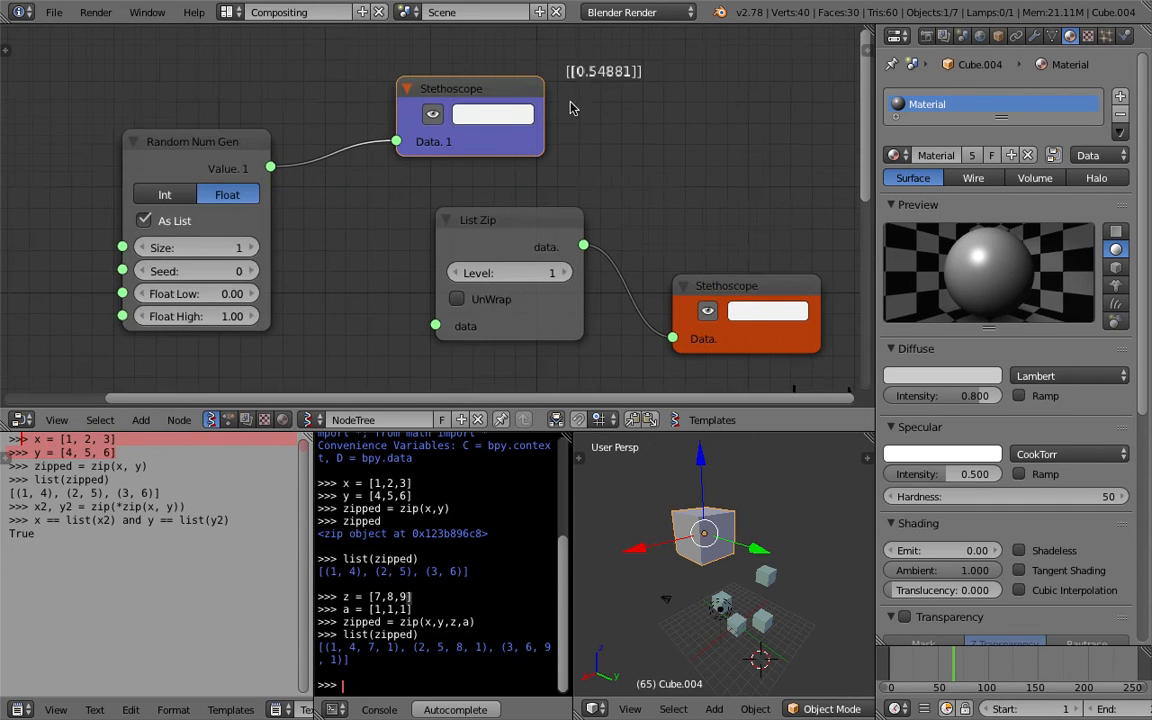
# Save the file and move the Random Num Gen node up, away from the Objects in mk2 node
pyautogui.scroll(-3, 632, 85)
pyautogui.moveTo(583, 135); pyautogui.dragTo(638, 89, button='middle')
pyautogui.hotkey('ctrl', 's')
pyautogui.click(638, 90)
pyautogui.moveTo(320, 115); pyautogui.dragTo(276, 56)
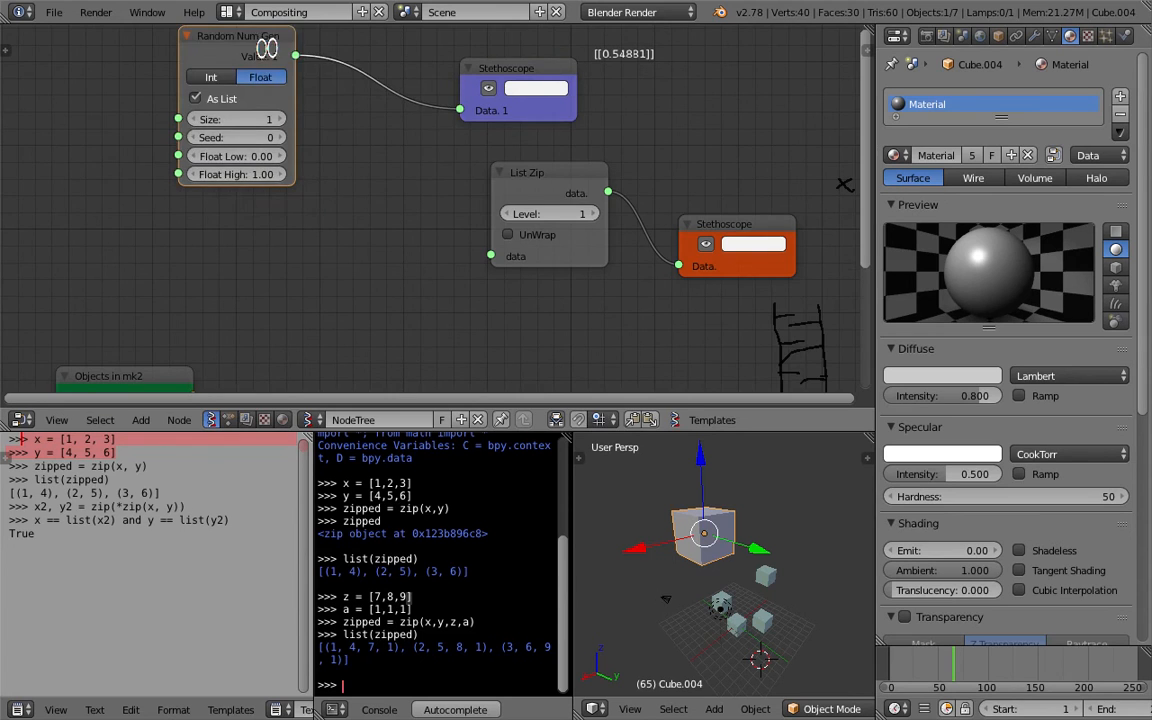
pyautogui.scroll(-3, 401, 134)
pyautogui.moveTo(306, 97); pyautogui.dragTo(325, 134, button='middle')
pyautogui.moveTo(326, 138); pyautogui.dragTo(317, 85)
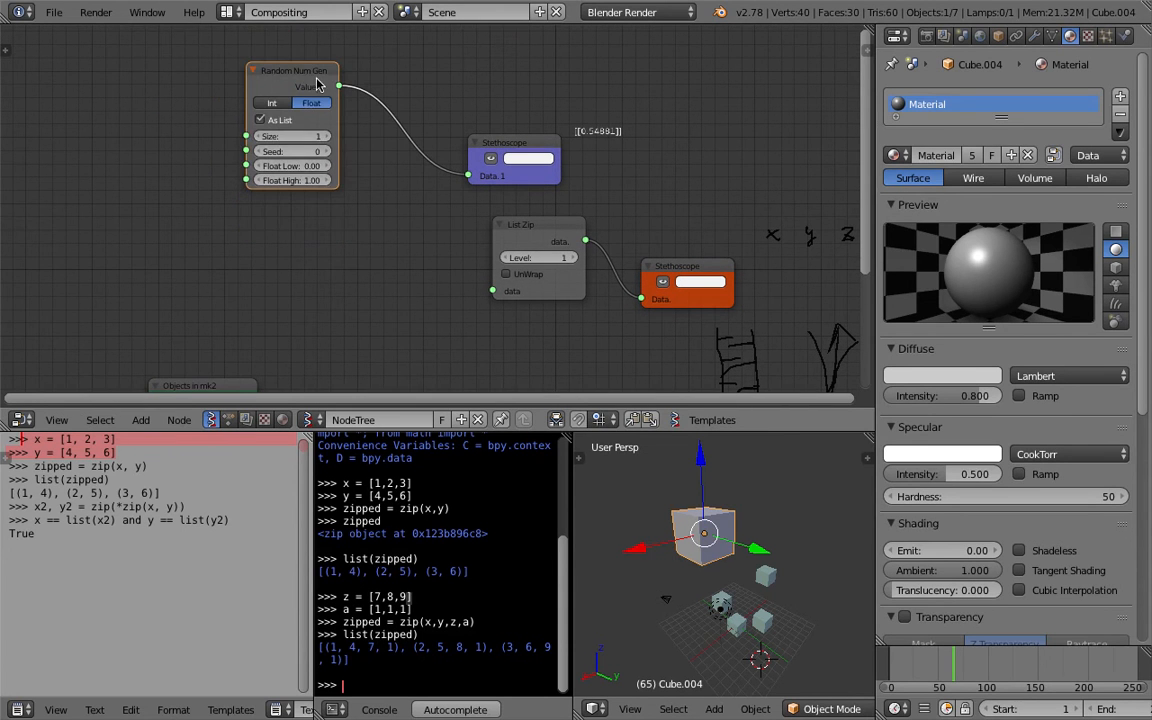
# Duplicate the Random Num Gen node three times and place the copies around the original
pyautogui.hotkey('shift', 'd')
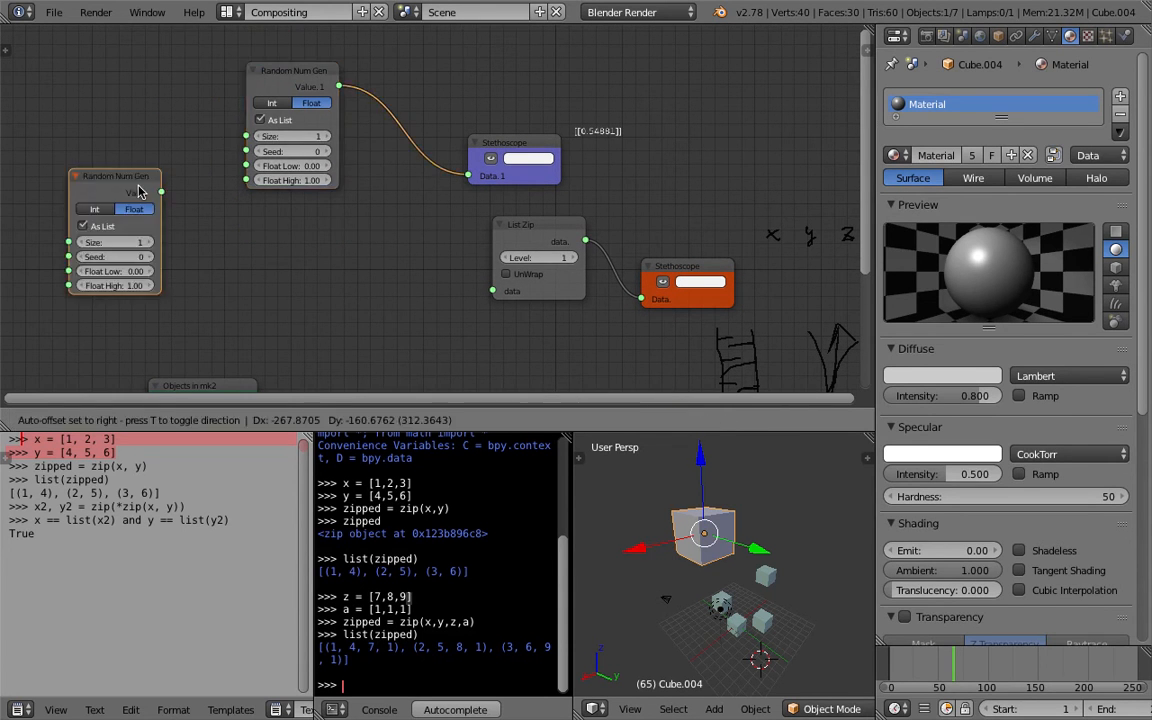
pyautogui.click(109, 226)
pyautogui.hotkey('shift', 'd')
pyautogui.click(314, 222)
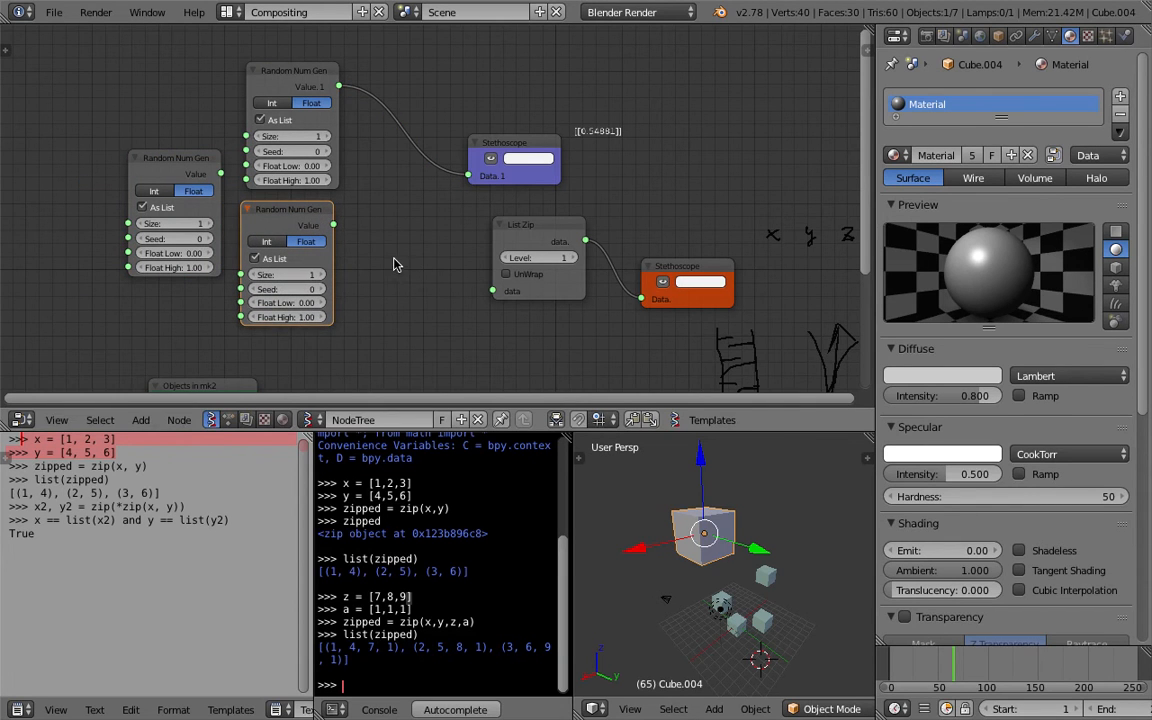
pyautogui.hotkey('shift', 'd')
pyautogui.click(430, 268)
pyautogui.moveTo(321, 106); pyautogui.dragTo(341, 149, button='middle')
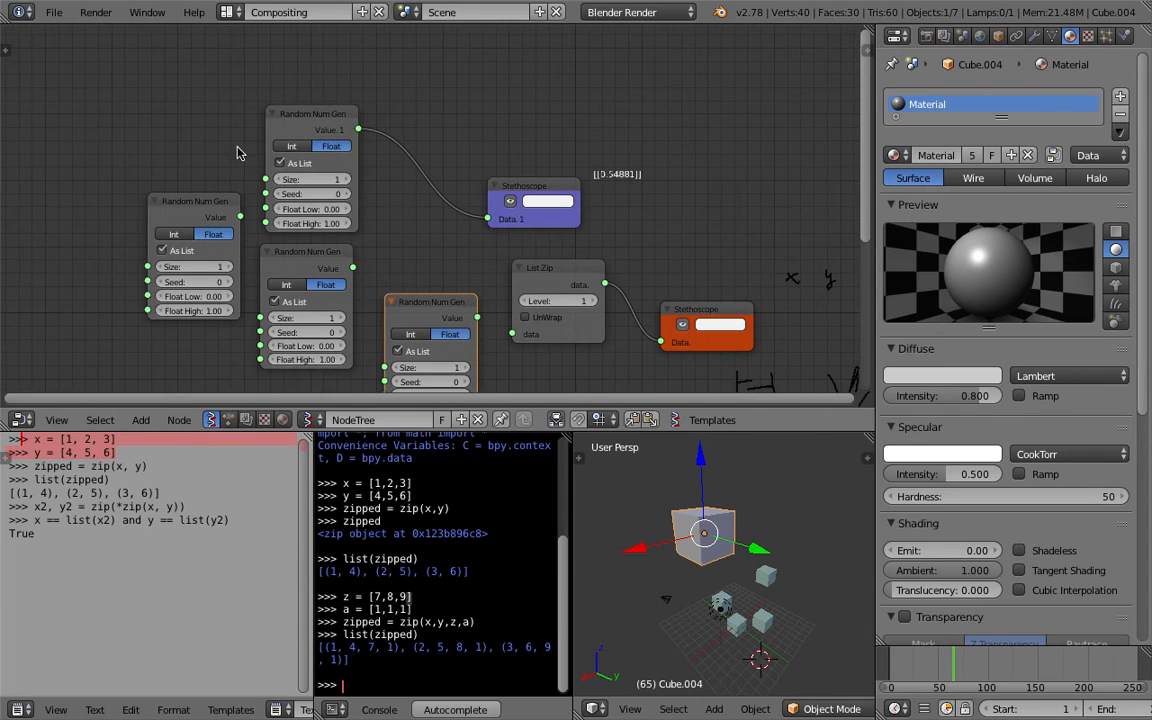
# Spread out the four Random Num Gen nodes in a staggered layout ahead of List Zip and save the file
pyautogui.moveTo(290, 120); pyautogui.dragTo(315, 98)
pyautogui.moveTo(224, 200); pyautogui.dragTo(238, 167)
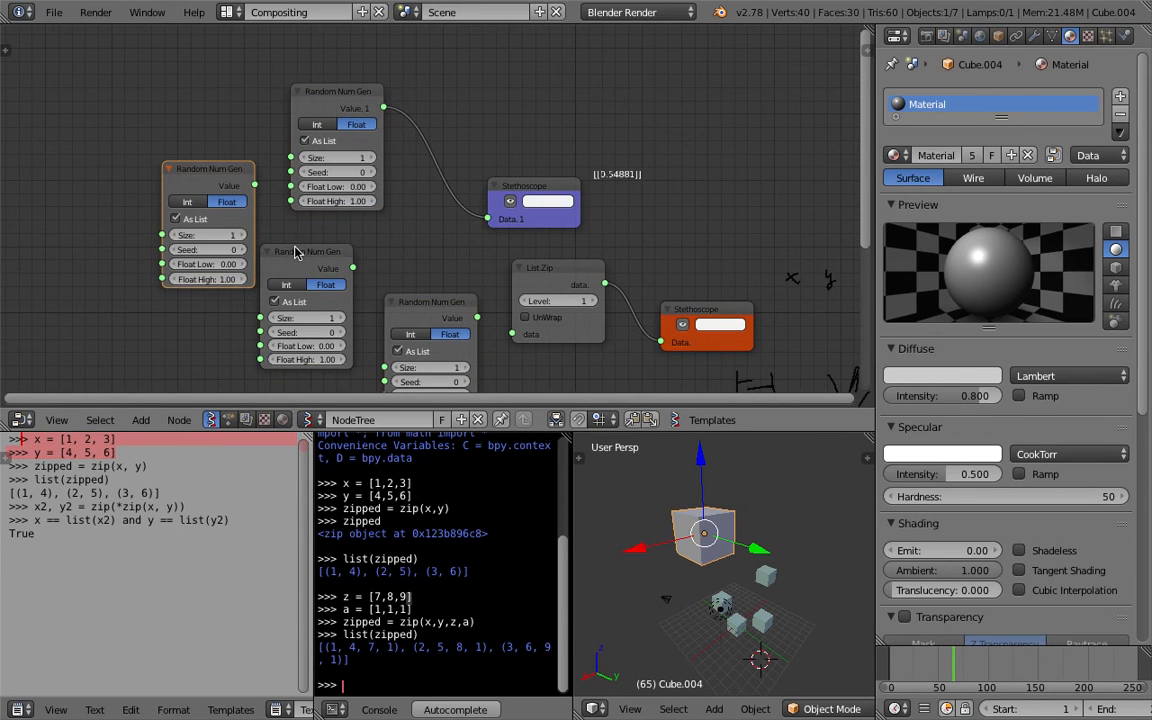
pyautogui.moveTo(290, 252); pyautogui.dragTo(276, 242)
pyautogui.moveTo(414, 307); pyautogui.dragTo(395, 301)
pyautogui.moveTo(408, 288); pyautogui.dragTo(421, 222, button='middle')
pyautogui.scroll(1, 421, 222)
pyautogui.hotkey('ctrl', 's')
pyautogui.click(421, 222)
pyautogui.moveTo(438, 250); pyautogui.dragTo(430, 298)
pyautogui.moveTo(290, 166); pyautogui.dragTo(286, 196)
# Delete the Stethoscope node attached to the uppermost Random Num Gen node
pyautogui.moveTo(255, 110); pyautogui.dragTo(438, 175)
pyautogui.click(549, 107)
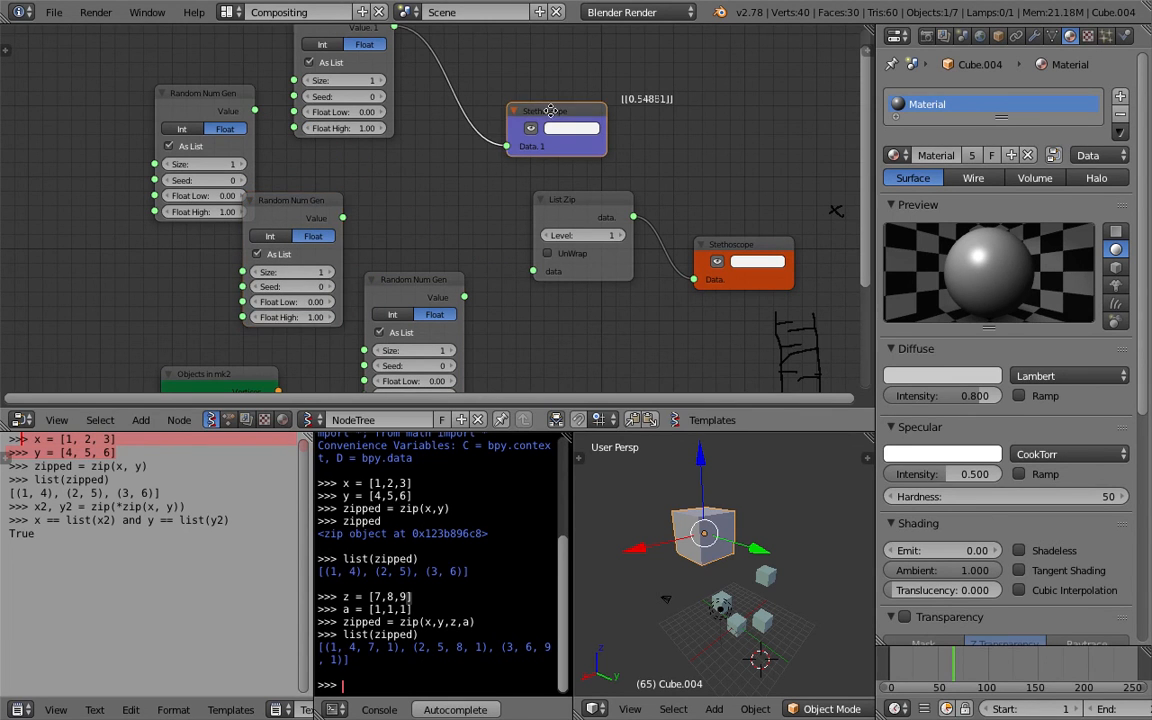
pyautogui.moveTo(521, 101); pyautogui.dragTo(519, 118, button='middle')
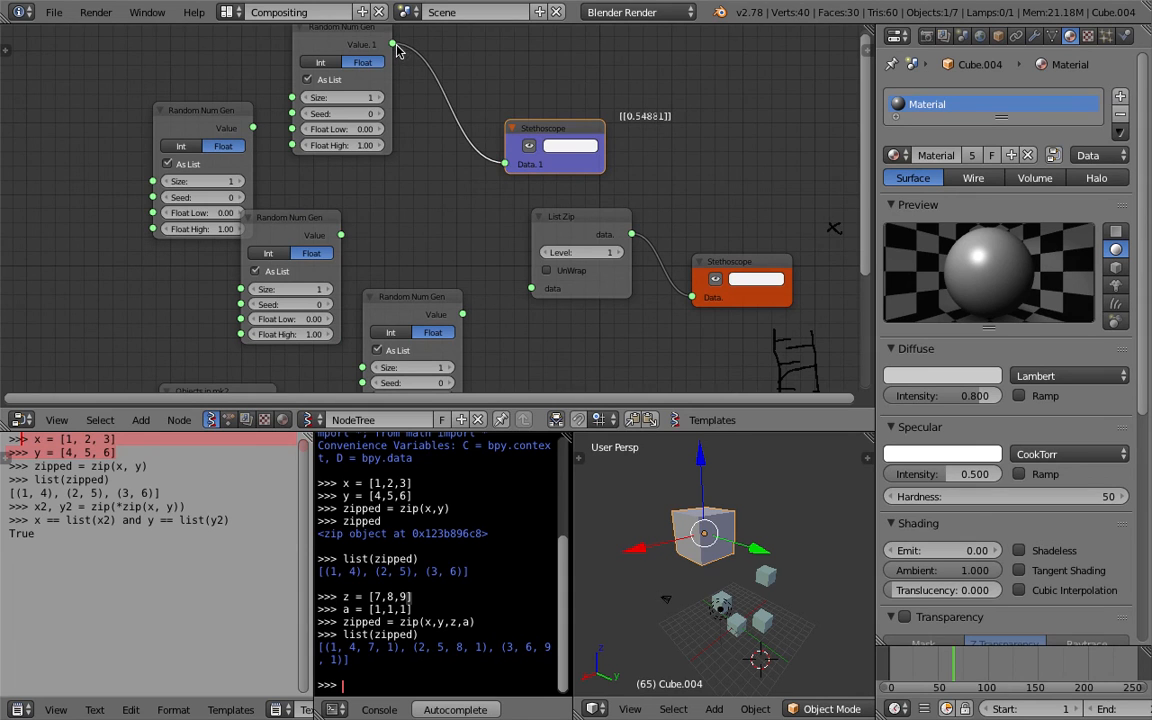
pyautogui.moveTo(418, 54); pyautogui.dragTo(411, 47, button='middle')
pyautogui.press('x')
# Connect the Value outputs of all four Random Num Gen nodes to successive data inputs of List Zip
pyautogui.moveTo(397, 44); pyautogui.dragTo(526, 281)
pyautogui.moveTo(538, 127); pyautogui.dragTo(548, 91, button='middle')
pyautogui.moveTo(256, 85); pyautogui.dragTo(534, 260)
pyautogui.moveTo(343, 191); pyautogui.dragTo(522, 277)
pyautogui.moveTo(433, 262); pyautogui.dragTo(534, 291)
pyautogui.moveTo(564, 329); pyautogui.dragTo(254, 281, button='middle')
pyautogui.scroll(8, 440, 193)
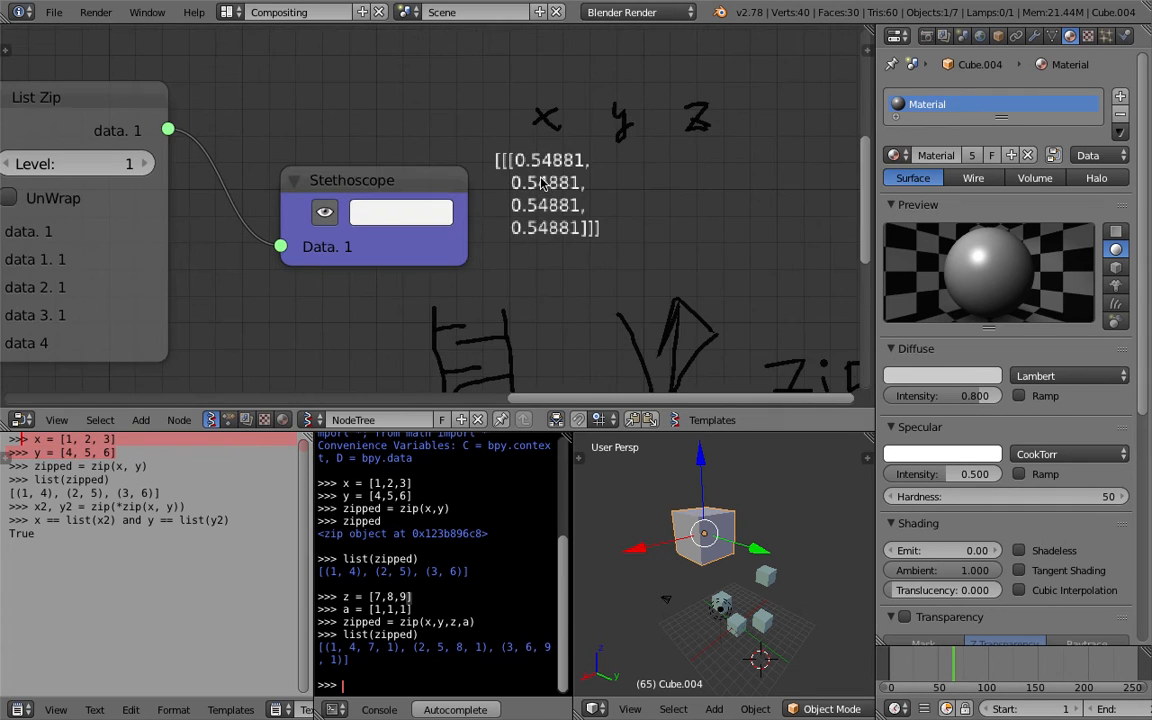
# Set Float Low to 1.00 on the Random Num Gen node feeding List Zip's fourth input
pyautogui.scroll(-2, 501, 224)
pyautogui.moveTo(501, 224); pyautogui.dragTo(775, 144, button='middle')
pyautogui.scroll(-1, 678, 172)
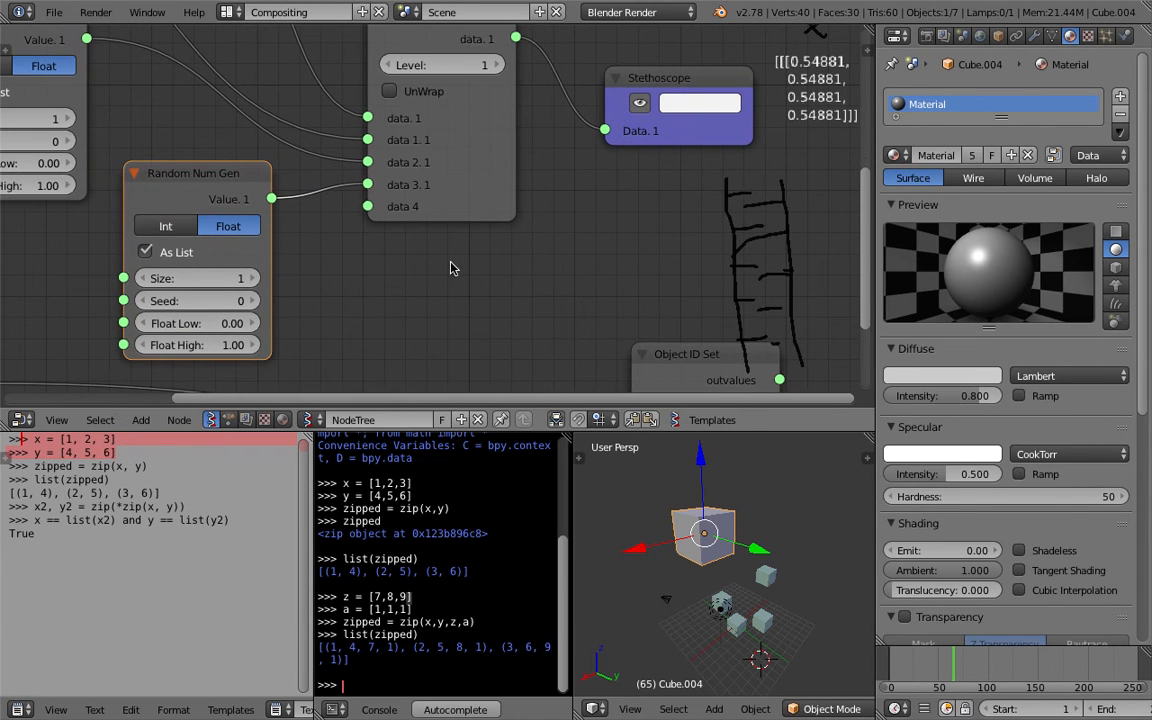
pyautogui.moveTo(239, 325); pyautogui.dragTo(239, 345)
pyautogui.write('1')
pyautogui.press('Return')
pyautogui.moveTo(700, 204); pyautogui.dragTo(502, 298, button='middle')
pyautogui.scroll(3, 502, 298)
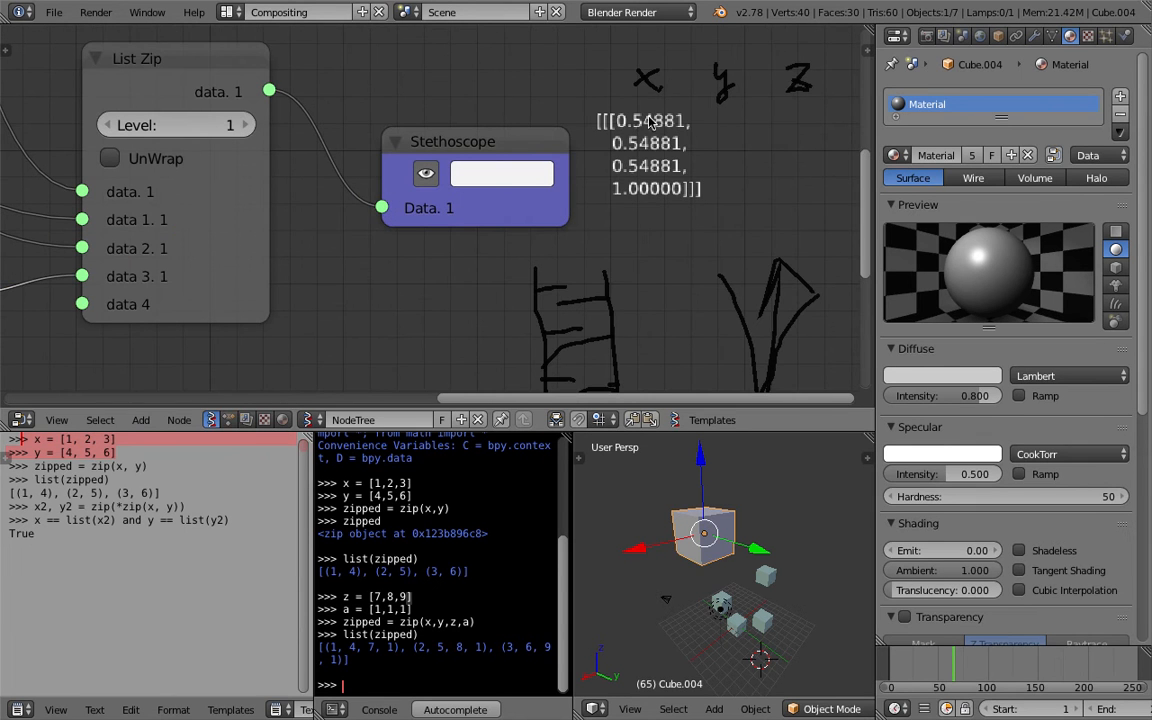
# Save the file and connect List Zip's data output to the values input of Object ID Set
pyautogui.scroll(-9, 647, 218)
pyautogui.moveTo(478, 267); pyautogui.dragTo(504, 190, button='middle')
pyautogui.hotkey('ctrl', 's')
pyautogui.click(504, 188)
pyautogui.scroll(-3, 400, 120)
pyautogui.moveTo(390, 110); pyautogui.dragTo(384, 110, button='middle')
pyautogui.moveTo(386, 102)
pyautogui.mouseDown()
pyautogui.moveTo(448, 309)
pyautogui.moveTo(387, 103)
pyautogui.mouseUp()
pyautogui.moveTo(469, 257); pyautogui.dragTo(464, 251)
pyautogui.scroll(4, 678, 492)
pyautogui.scroll(-3, 698, 500)
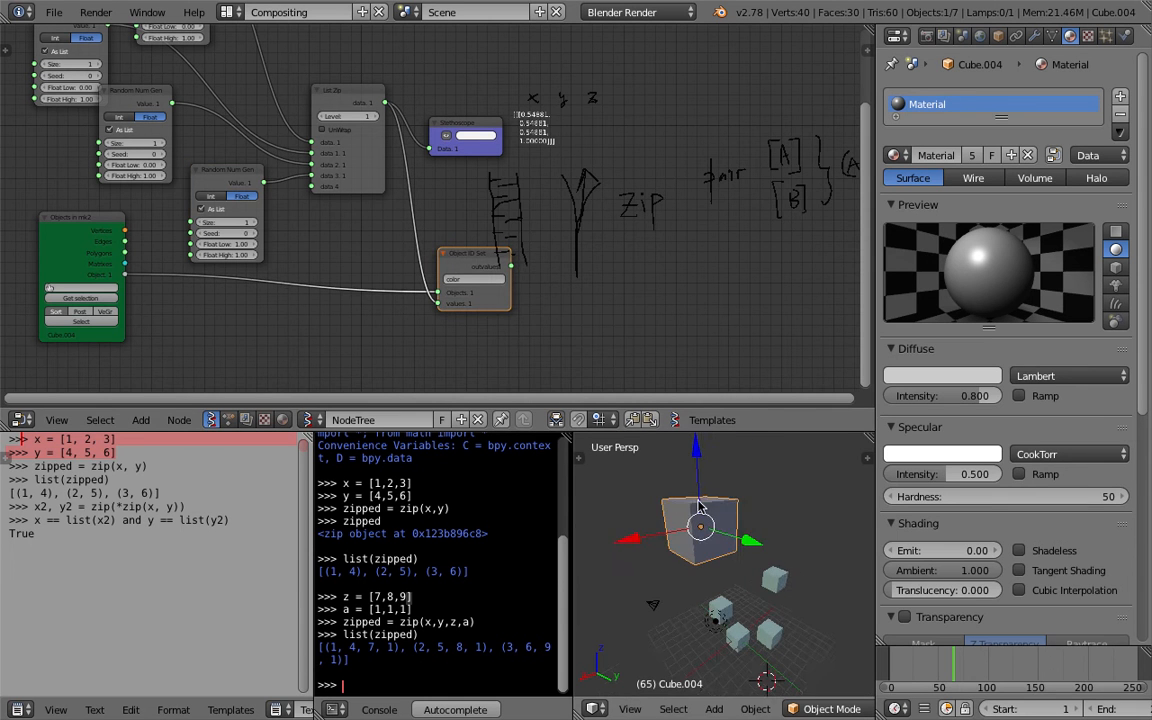
pyautogui.scroll(3, 520, 250)
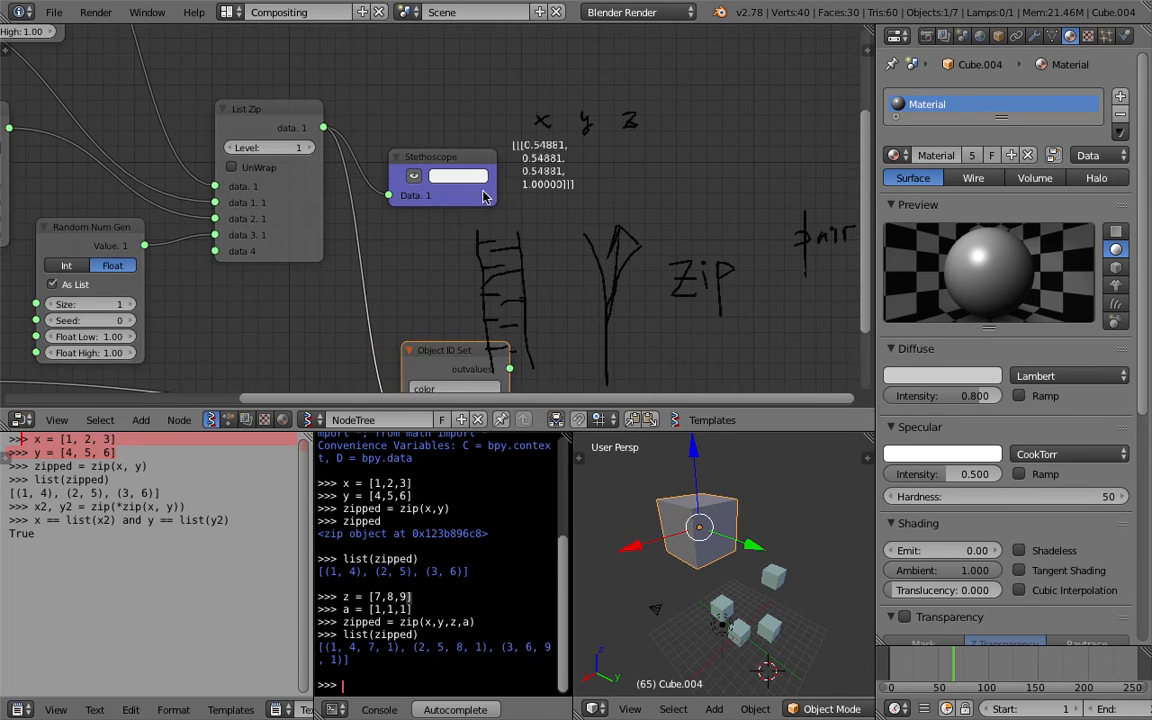
pyautogui.scroll(4, 483, 197)
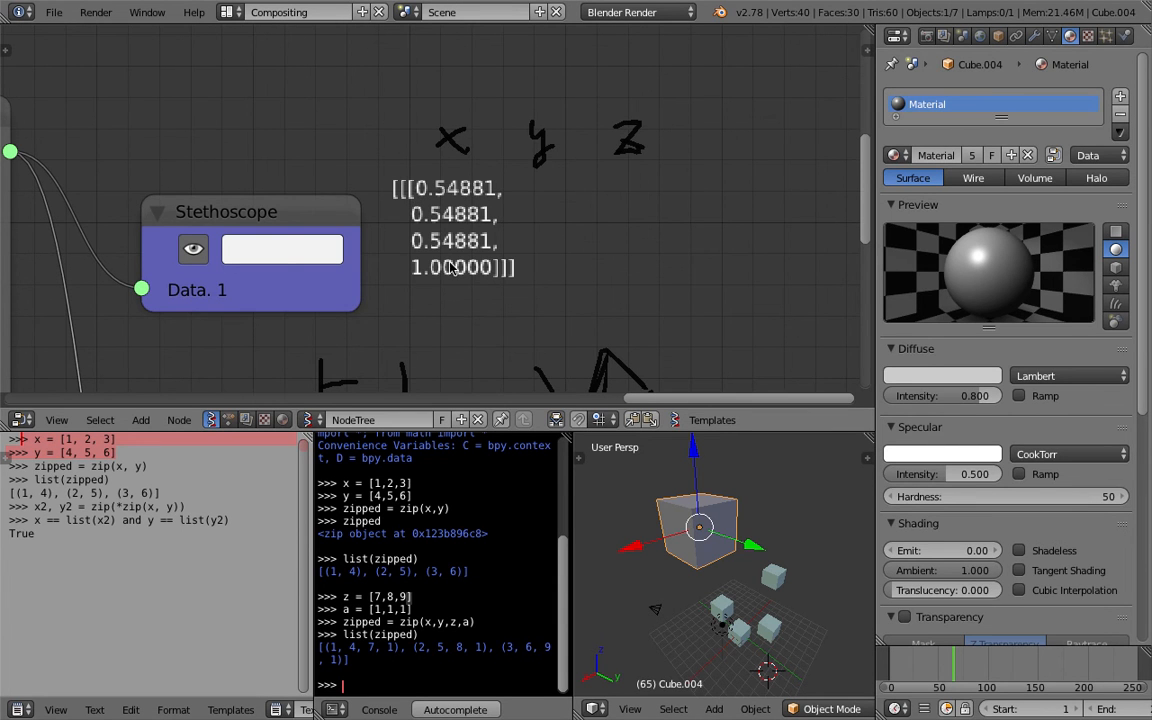
# Nudge the Object ID Set node slightly and save the file
pyautogui.scroll(-3, 503, 254)
pyautogui.moveTo(393, 288); pyautogui.dragTo(478, 220, button='middle')
pyautogui.scroll(-1, 478, 220)
pyautogui.moveTo(498, 258)
pyautogui.mouseDown()
pyautogui.moveTo(536, 247)
pyautogui.moveTo(507, 253)
pyautogui.mouseUp()
pyautogui.hotkey('ctrl', 's')
pyautogui.click(507, 253)
# Delete the Grease Pencil layer holding the handwritten notes in the node editor
pyautogui.press('n')
pyautogui.scroll(-5, 812, 270)
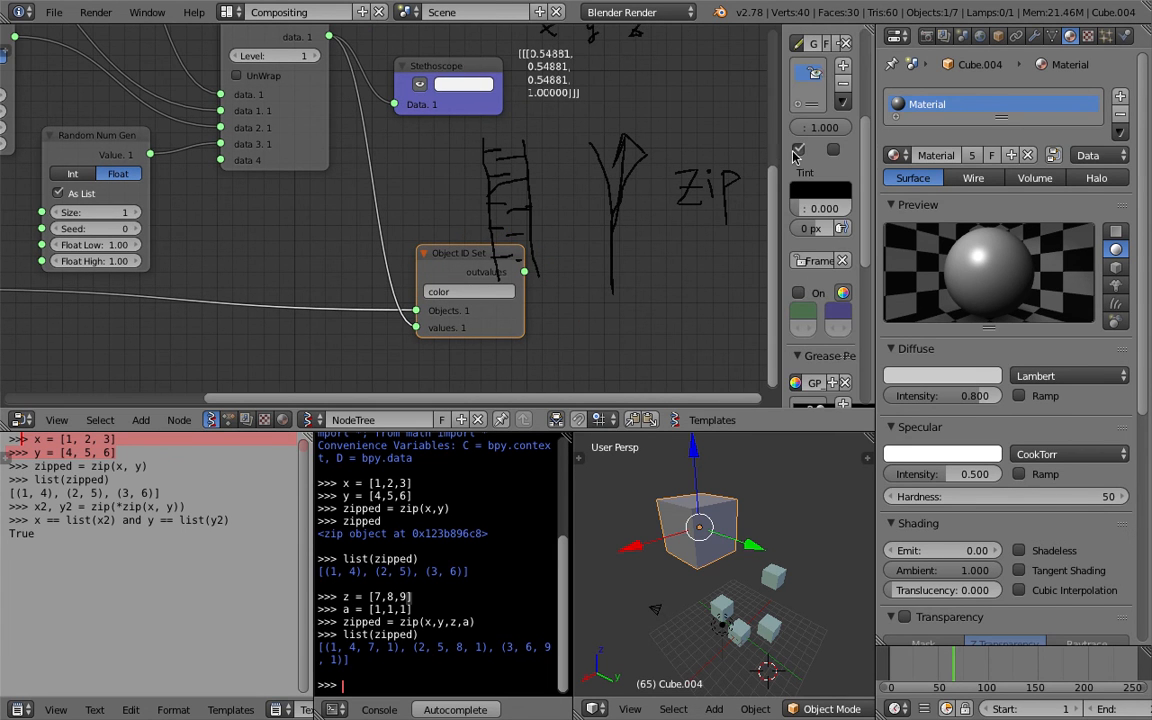
pyautogui.moveTo(783, 147); pyautogui.dragTo(695, 137)
pyautogui.click(842, 85)
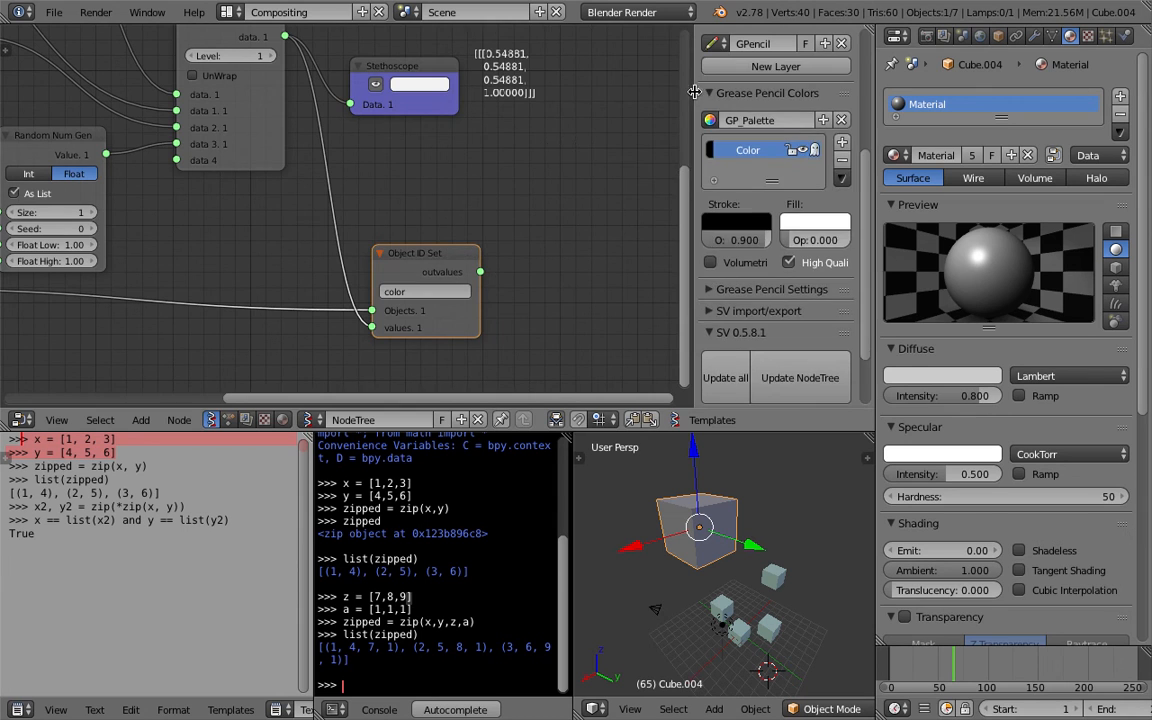
pyautogui.press('n')
# Move the Object ID Set node farther from the Random Num Gen nodes to free space for another node
pyautogui.moveTo(632, 195); pyautogui.dragTo(632, 248, button='middle')
pyautogui.moveTo(563, 274); pyautogui.dragTo(621, 215, button='middle')
pyautogui.moveTo(584, 244); pyautogui.dragTo(685, 196)
pyautogui.moveTo(445, 212); pyautogui.dragTo(513, 177, button='middle')
pyautogui.hotkey('shift', 'a')
pyautogui.click(442, 250)
pyautogui.press('Return')
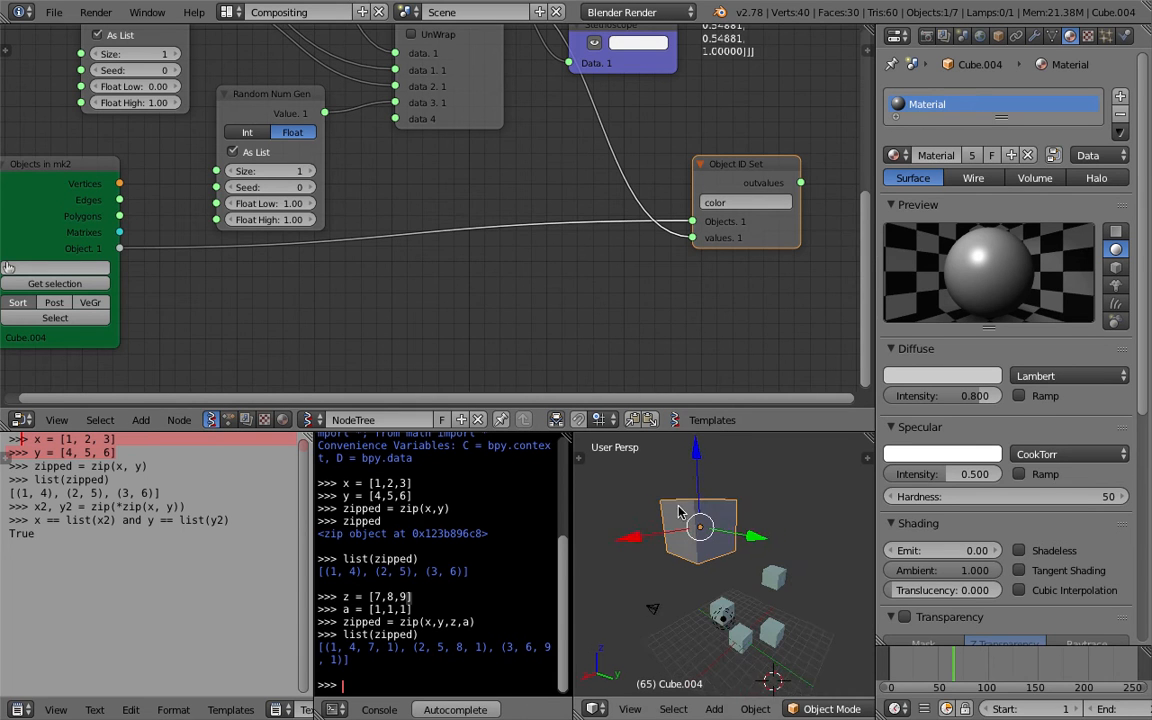
pyautogui.moveTo(575, 278); pyautogui.dragTo(565, 256, button='middle')
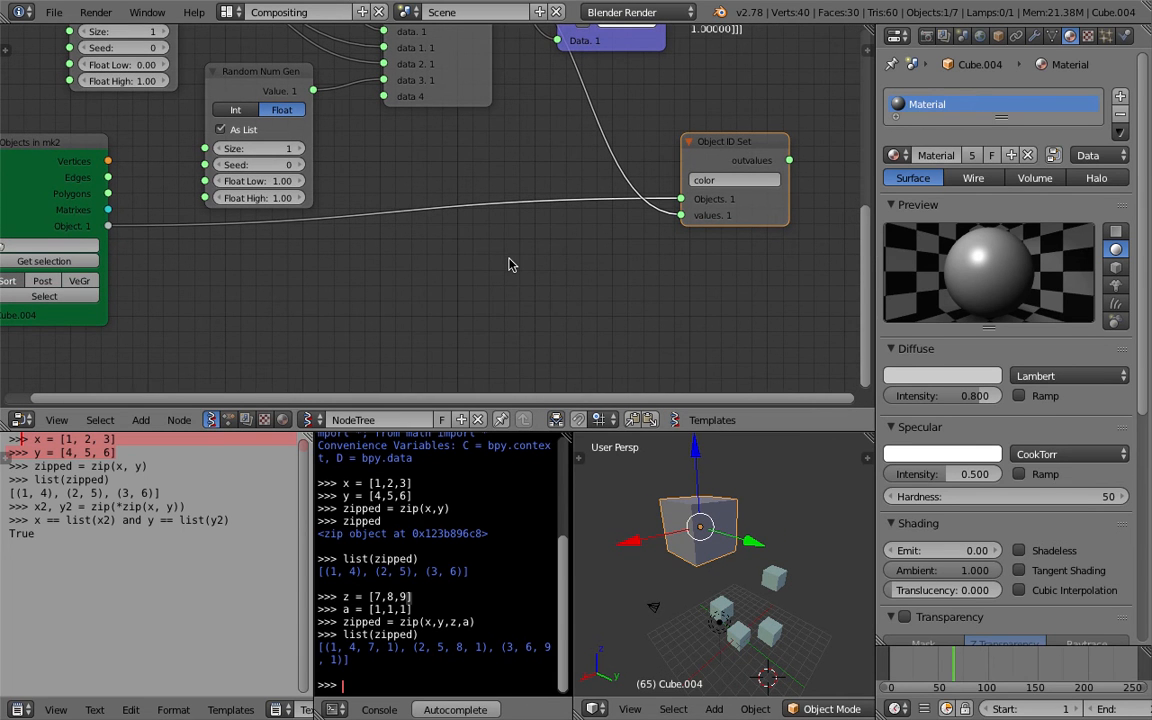
# Add a Formula node below the link between Objects in mk2 and Object ID Set
pyautogui.hotkey('shift', 'a')
pyautogui.click(509, 259)
pyautogui.write('for')
pyautogui.press('Down')
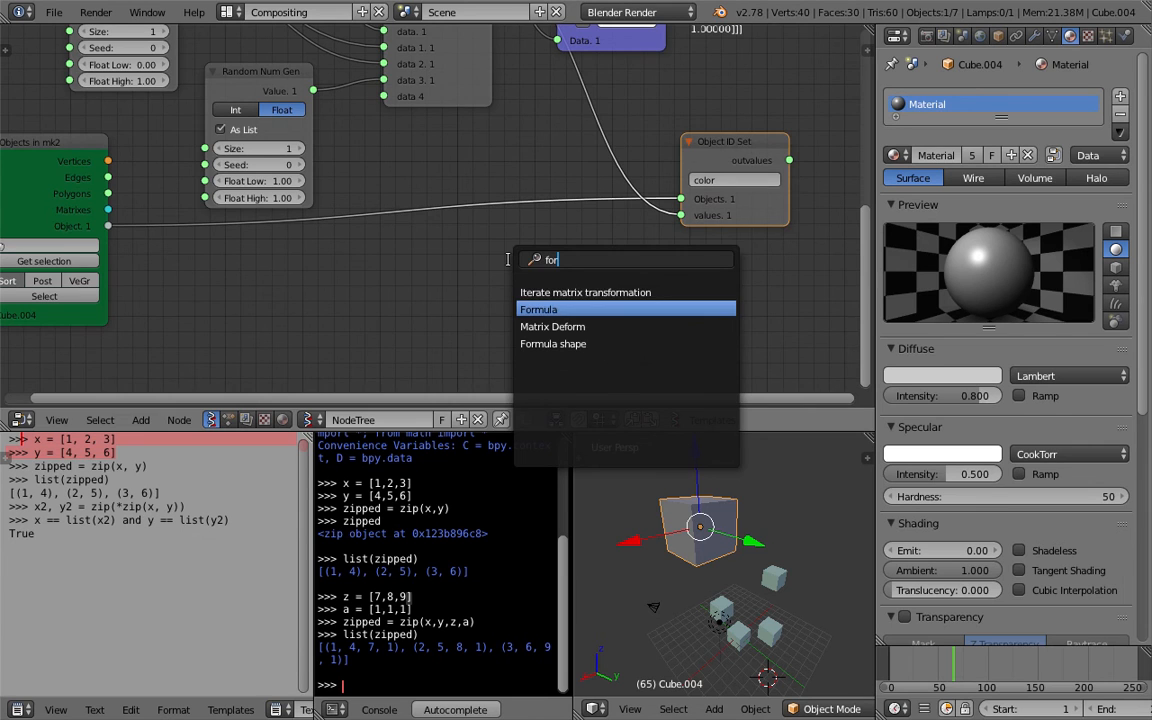
pyautogui.press('Return')
pyautogui.click(509, 265)
pyautogui.moveTo(489, 262); pyautogui.dragTo(442, 211, button='middle')
pyautogui.moveTo(486, 141); pyautogui.dragTo(442, 231, button='middle')
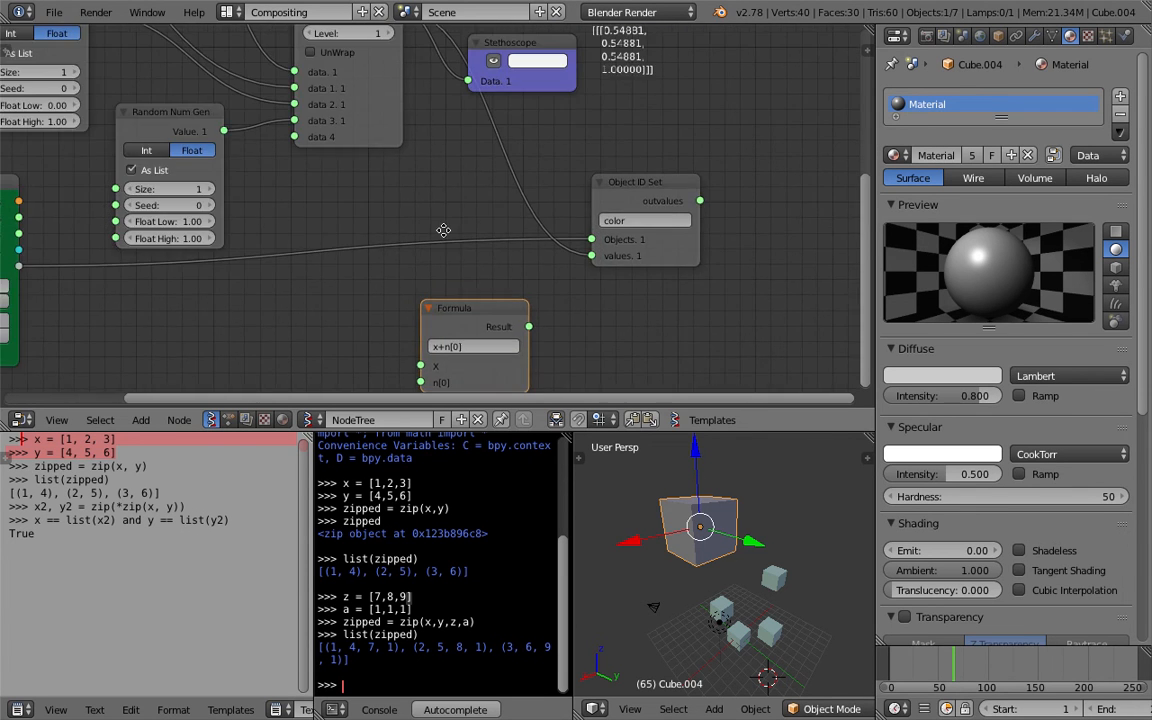
pyautogui.scroll(1, 569, 79)
pyautogui.moveTo(569, 79); pyautogui.dragTo(550, 121, button='middle')
pyautogui.scroll(1, 550, 121)
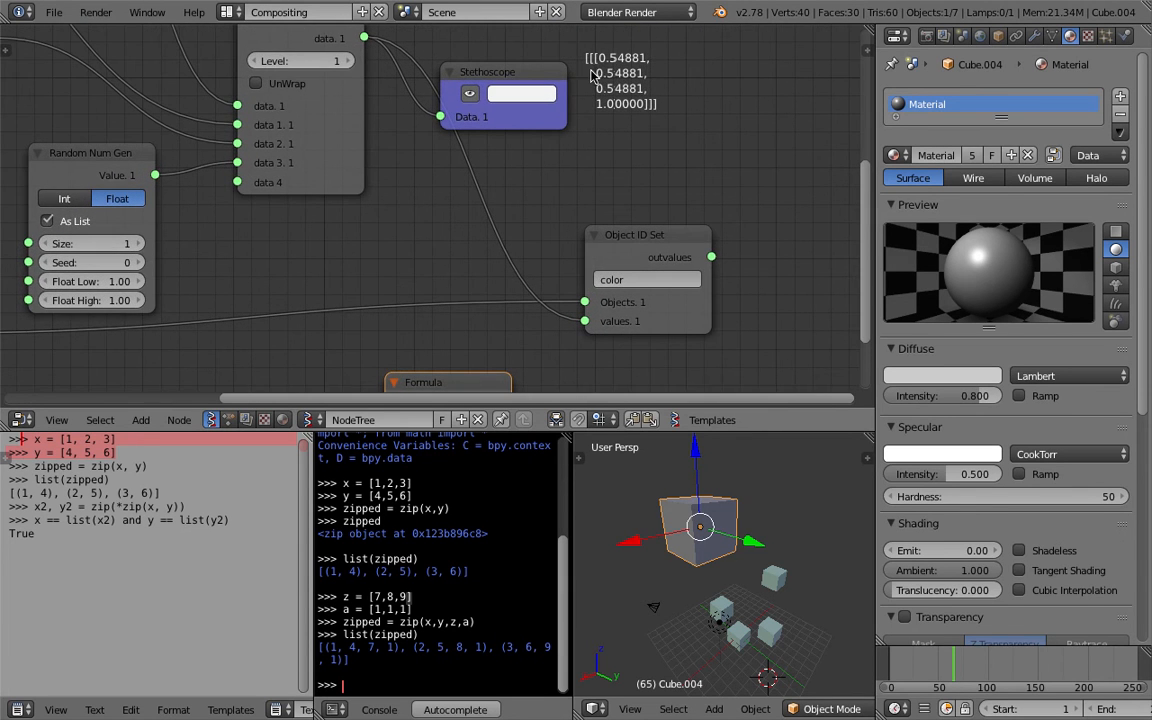
pyautogui.moveTo(598, 145); pyautogui.dragTo(610, 86, button='middle')
# Reposition the new Formula node below the links and widen it
pyautogui.click(507, 365)
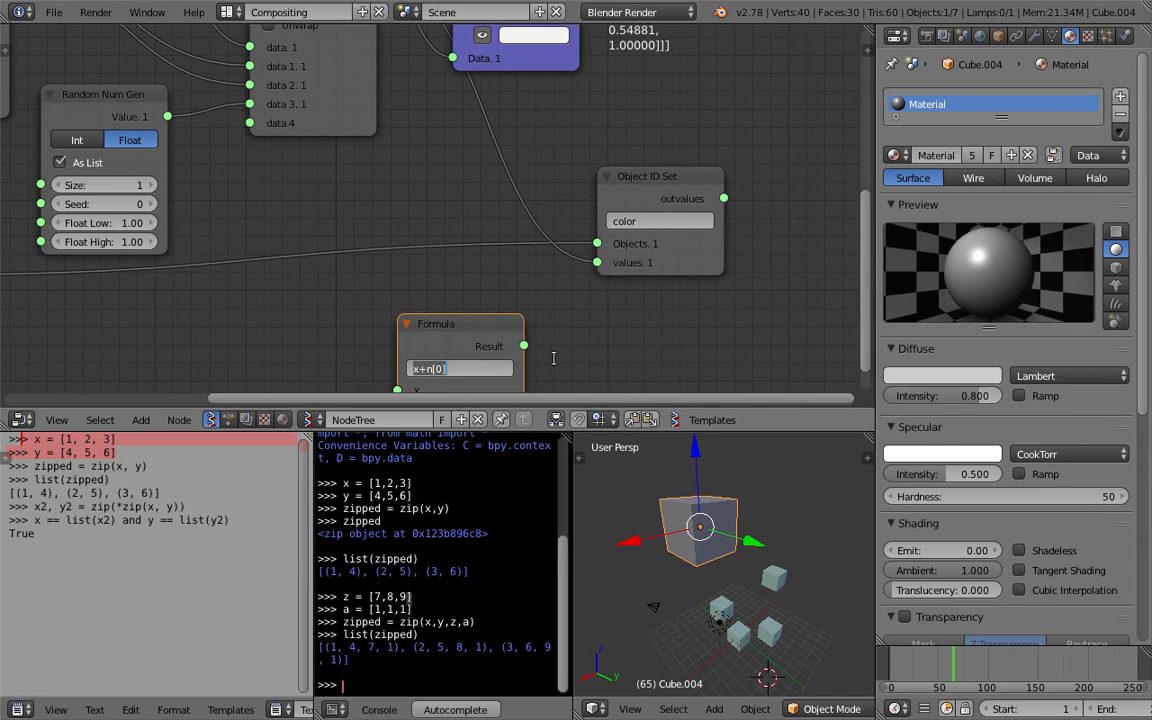
pyautogui.click(556, 360)
pyautogui.moveTo(556, 360); pyautogui.dragTo(658, 239, button='middle')
pyautogui.moveTo(540, 223); pyautogui.dragTo(276, 264)
pyautogui.moveTo(358, 284); pyautogui.dragTo(610, 284)
pyautogui.scroll(1, 419, 247)
# Set the Formula node's expression to [[[0.1,0.2,0.3,1.0]]]
pyautogui.click(449, 263)
pyautogui.write('[[')
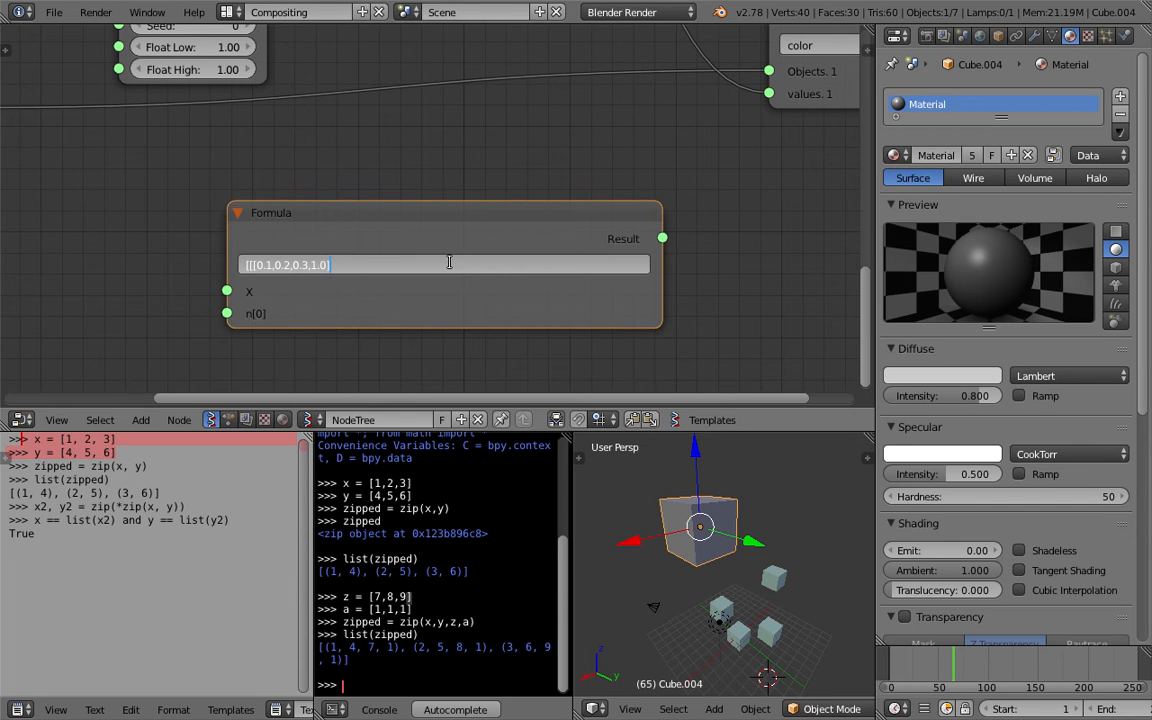
pyautogui.write(']]')
pyautogui.press('Return')
# Connect the Formula node's Result output to the values input of Object ID Set and move the Formula node closer
pyautogui.scroll(-2, 450, 262)
pyautogui.moveTo(450, 262); pyautogui.dragTo(415, 358, button='middle')
pyautogui.moveTo(599, 337); pyautogui.dragTo(692, 215)
pyautogui.moveTo(568, 314); pyautogui.dragTo(605, 259)
pyautogui.moveTo(506, 191); pyautogui.dragTo(475, 265, button='middle')
# Reconnect List Zip's data output to the values input of Object ID Set and move the Formula node down
pyautogui.scroll(-1, 462, 112)
pyautogui.moveTo(460, 107); pyautogui.dragTo(462, 182, button='middle')
pyautogui.moveTo(441, 107); pyautogui.dragTo(629, 351)
pyautogui.moveTo(530, 297); pyautogui.dragTo(548, 151, button='middle')
pyautogui.moveTo(546, 247); pyautogui.dragTo(541, 295)
pyautogui.scroll(3, 366, 333)
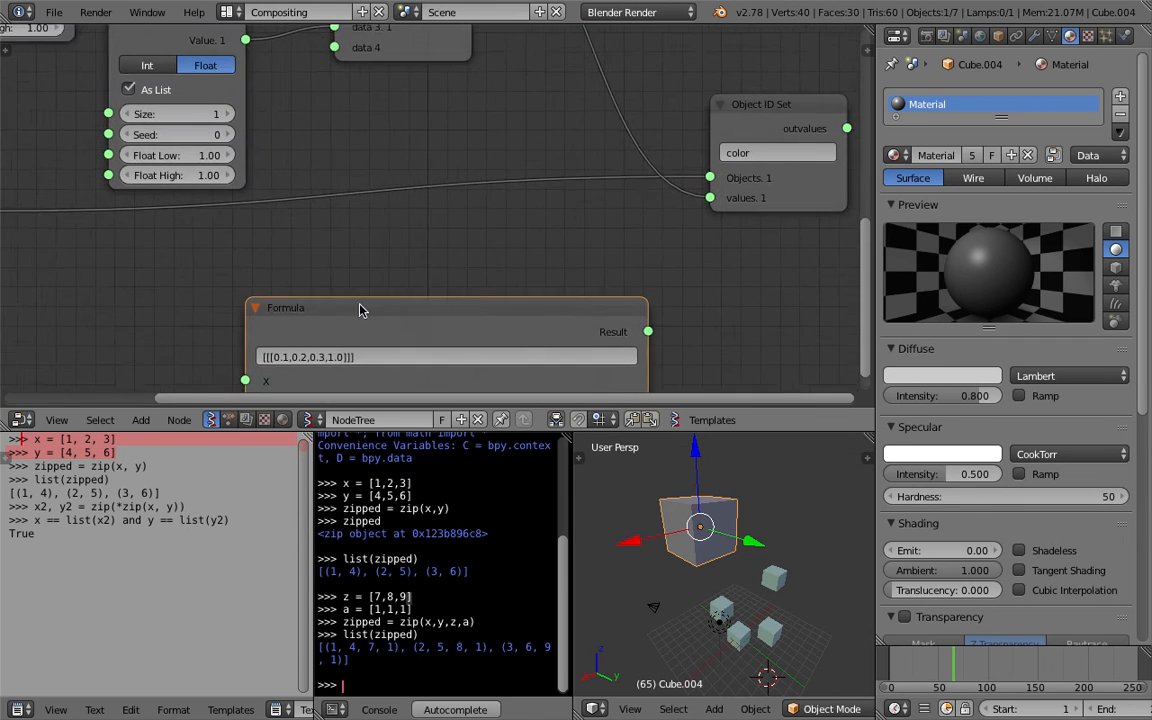
# Add a Stethoscope node beside the Formula node and feed it the Formula's Result output
pyautogui.moveTo(361, 307); pyautogui.dragTo(307, 265, button='middle')
pyautogui.hotkey('shift', 'a')
pyautogui.click(691, 257)
pyautogui.write('ste')
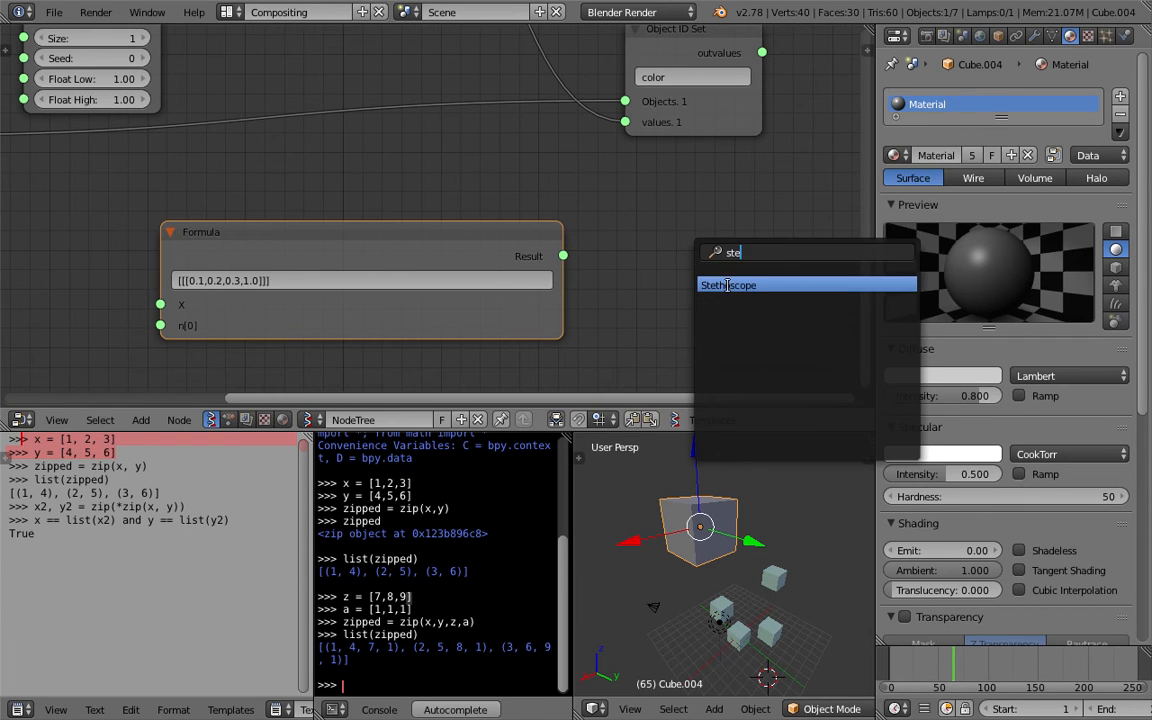
pyautogui.click(731, 285)
pyautogui.click(680, 251)
pyautogui.moveTo(563, 256); pyautogui.dragTo(677, 303)
pyautogui.moveTo(694, 243); pyautogui.dragTo(243, 238, button='middle')
pyautogui.scroll(1, 434, 238)
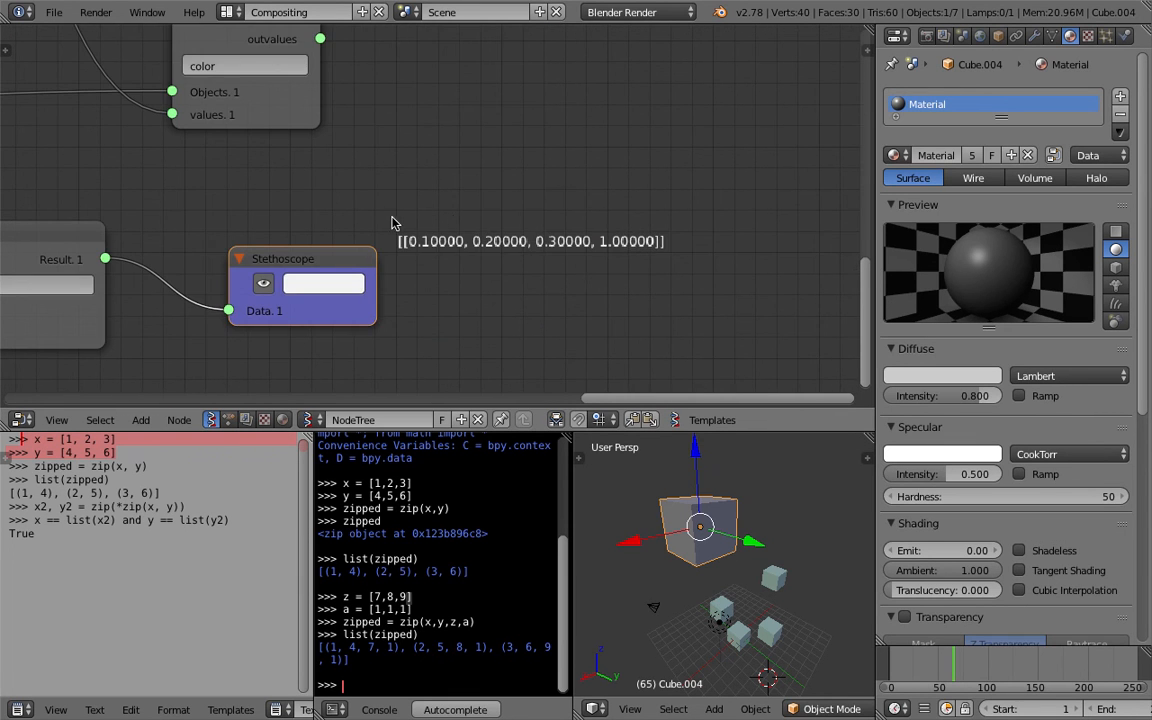
# Set the Formula node's expression to [[[[0.1,0.2,0.3,1.0]]]] and shift the node slightly
pyautogui.scroll(-1, 409, 221)
pyautogui.moveTo(464, 260); pyautogui.dragTo(597, 236, button='middle')
pyautogui.moveTo(392, 211); pyautogui.dragTo(566, 210, button='middle')
pyautogui.doubleClick(315, 244)
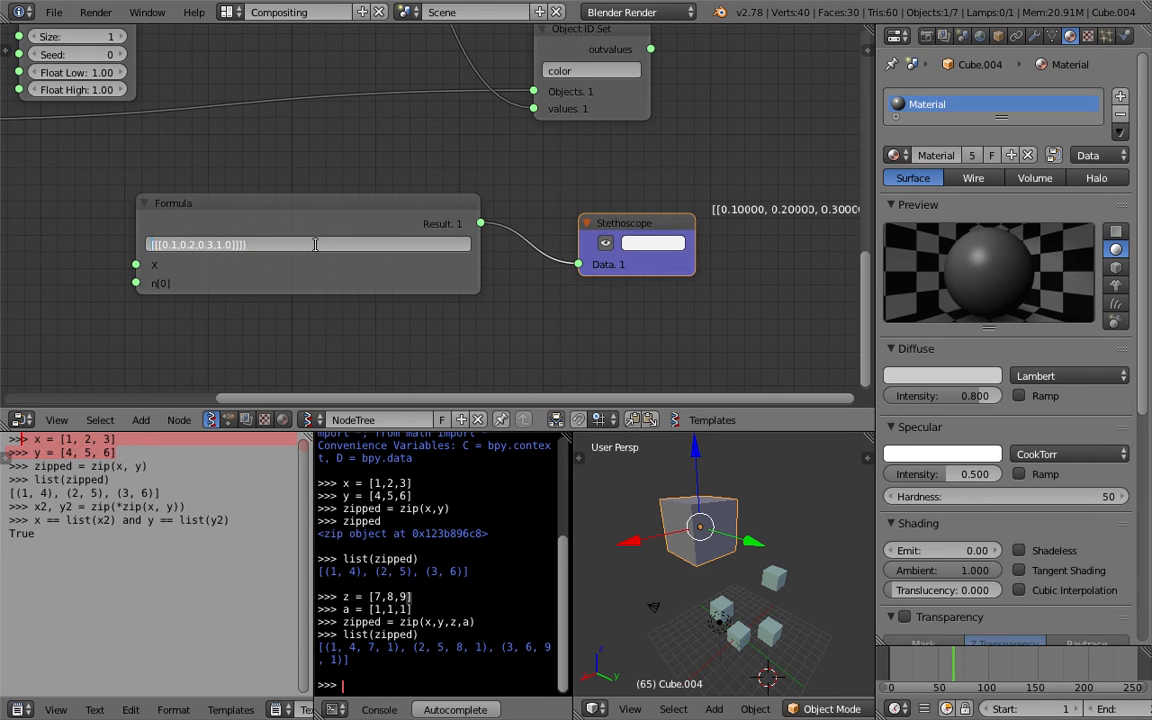
pyautogui.write('[')
pyautogui.press('Return')
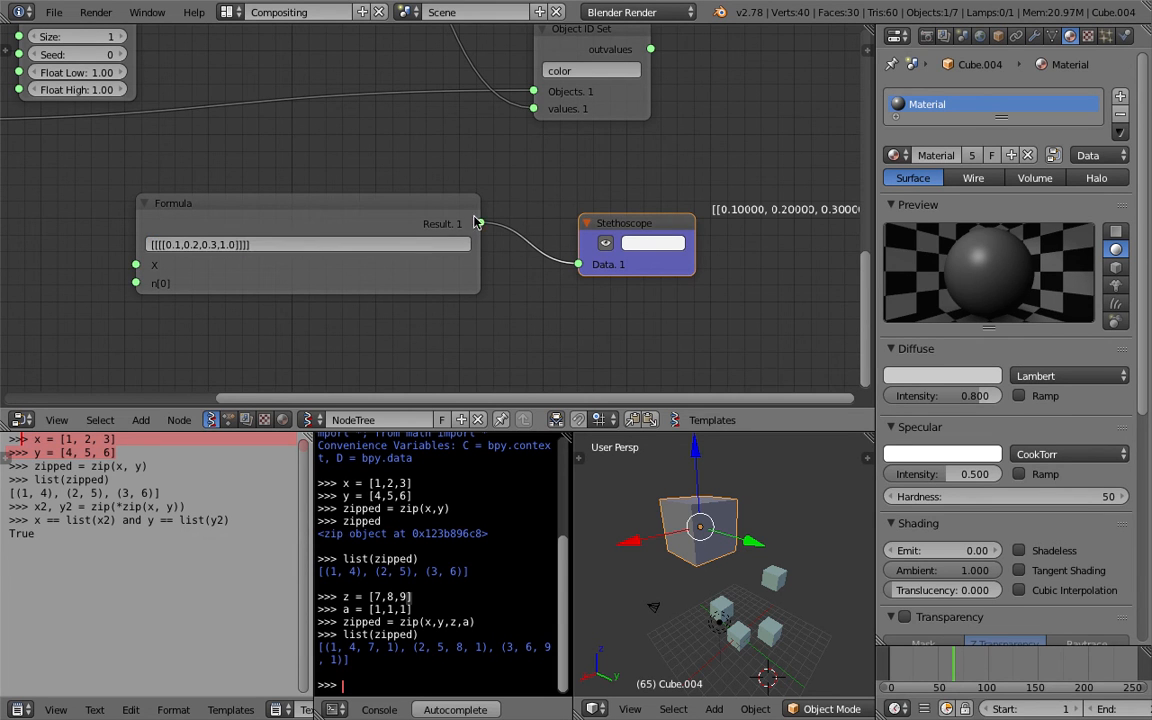
pyautogui.moveTo(426, 198); pyautogui.dragTo(399, 202)
pyautogui.moveTo(669, 224); pyautogui.dragTo(556, 232, button='middle')
# Move the Stethoscope aside and insert a List Join node on the link between Formula and Stethoscope
pyautogui.hotkey('ctrl', 's')
pyautogui.click(513, 184)
pyautogui.moveTo(546, 229); pyautogui.dragTo(640, 248)
pyautogui.hotkey('shift', 'a')
pyautogui.click(490, 197)
pyautogui.write('joint')
pyautogui.write('list j')
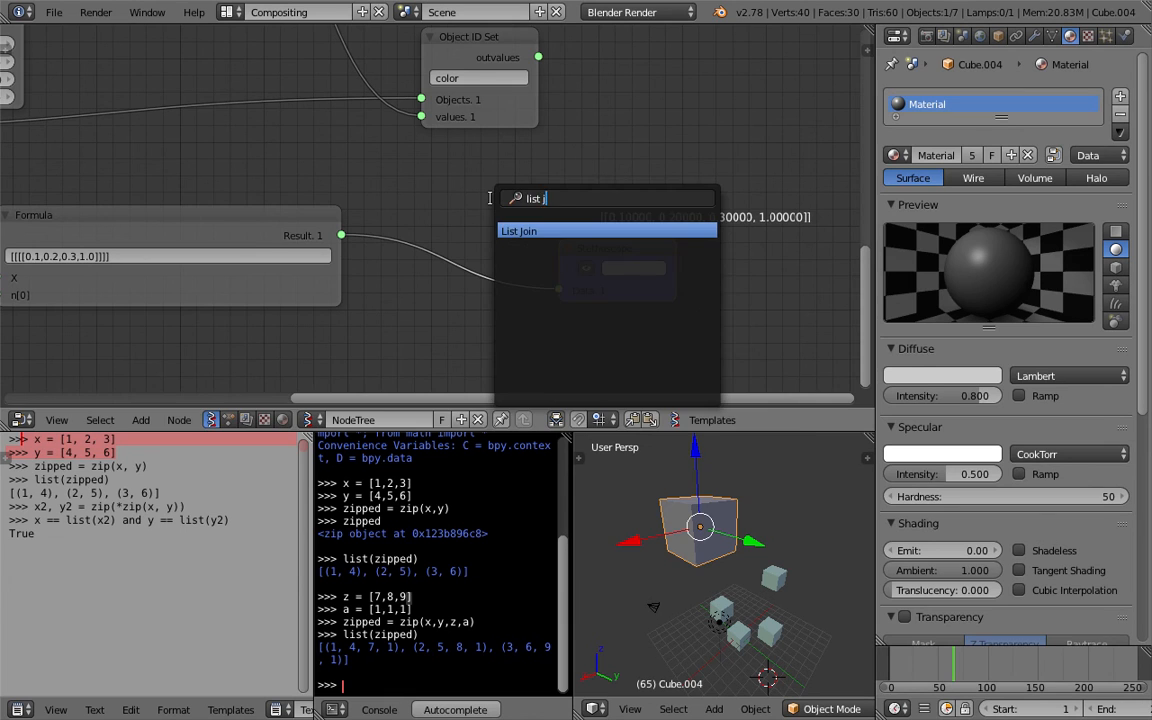
pyautogui.press('Return')
pyautogui.click(445, 192)
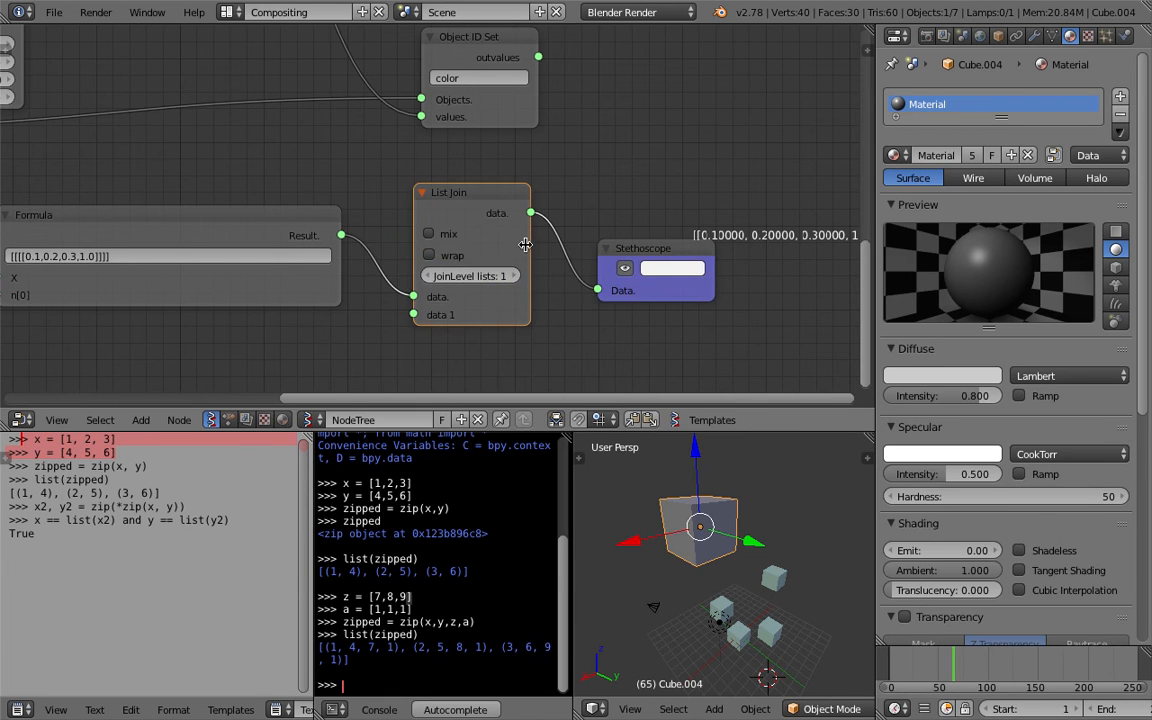
# Enable the wrap option on the List Join node
pyautogui.moveTo(525, 244); pyautogui.dragTo(438, 237, button='middle')
pyautogui.click(376, 270)
pyautogui.click(350, 270)
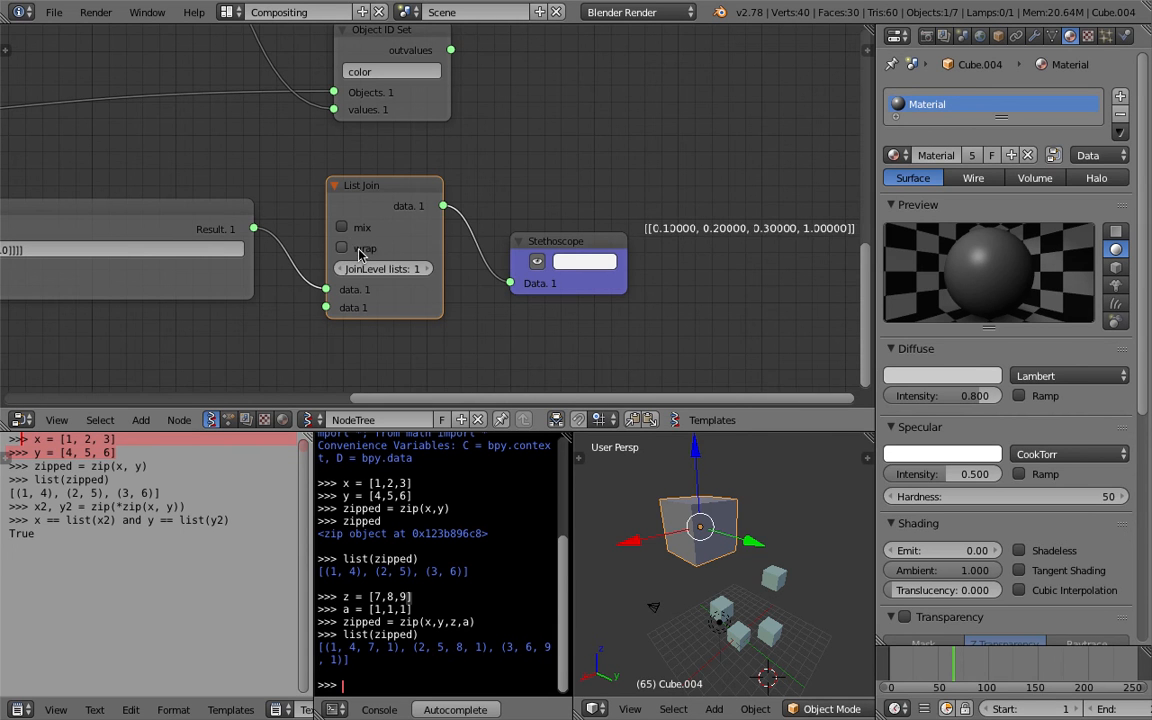
pyautogui.click(343, 248)
pyautogui.moveTo(581, 238); pyautogui.dragTo(562, 237, button='middle')
# Connect List Join's data output to the values input of Object ID Set and reposition Object ID Set
pyautogui.moveTo(515, 201); pyautogui.dragTo(514, 295, button='middle')
pyautogui.moveTo(427, 291); pyautogui.dragTo(318, 196)
pyautogui.moveTo(369, 147); pyautogui.dragTo(403, 125)
pyautogui.scroll(-2, 538, 337)
pyautogui.moveTo(584, 225); pyautogui.dragTo(808, 128, button='middle')
pyautogui.hotkey('ctrl', 's')
# Reduce the Formula expression's nesting by one bracket level, to [[[0.1,0.2,0.3,1.0]]]
pyautogui.click(411, 300)
pyautogui.moveTo(411, 300); pyautogui.dragTo(506, 315, button='middle')
pyautogui.scroll(3, 250, 205)
pyautogui.scroll(4, 250, 205)
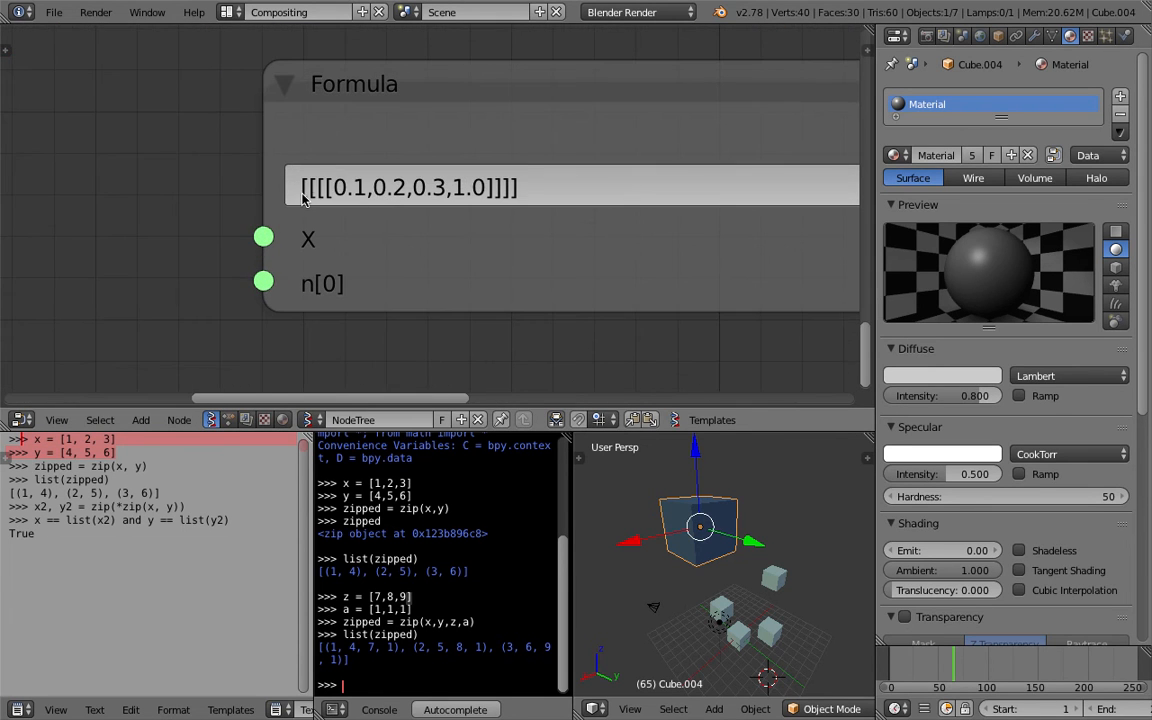
pyautogui.scroll(-1, 508, 203)
pyautogui.moveTo(508, 203); pyautogui.dragTo(409, 211, button='middle')
pyautogui.scroll(-1, 409, 221)
pyautogui.scroll(1, 408, 210)
pyautogui.click(402, 205)
pyautogui.click(419, 208)
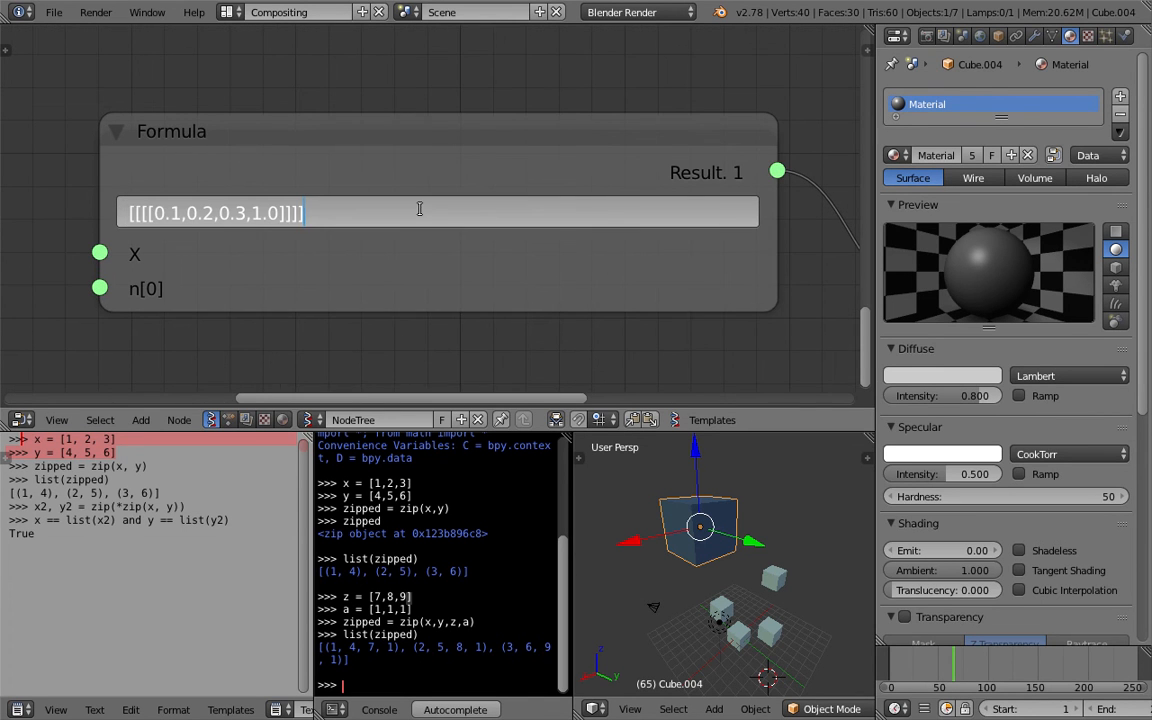
pyautogui.press('BackSpace')
pyautogui.press('Return')
pyautogui.scroll(-3, 450, 246)
# Change the first color component in the Formula expression to 1.0
pyautogui.moveTo(468, 248); pyautogui.dragTo(338, 245, button='middle')
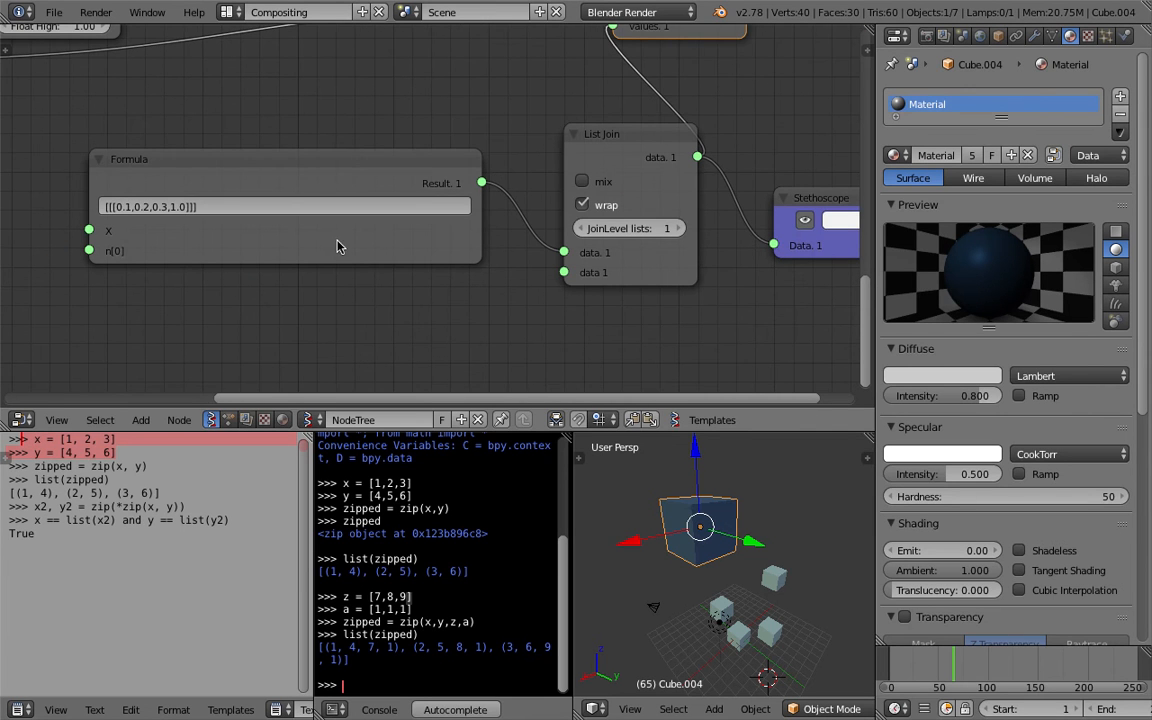
pyautogui.click(152, 207)
pyautogui.click(127, 207)
pyautogui.write('1.')
pyautogui.press('Return')
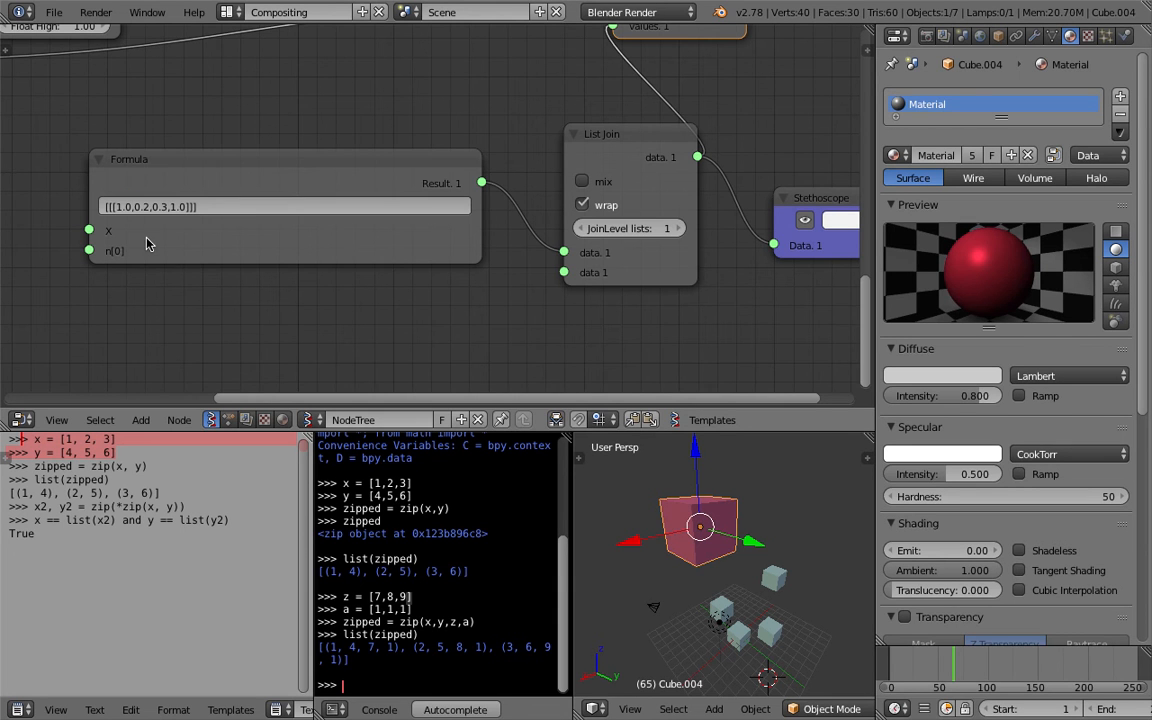
# Set the second and third color components in the Formula expression to 0.0, giving [[[1.0,0.0,0.0,1.0]]]
pyautogui.scroll(2, 195, 235)
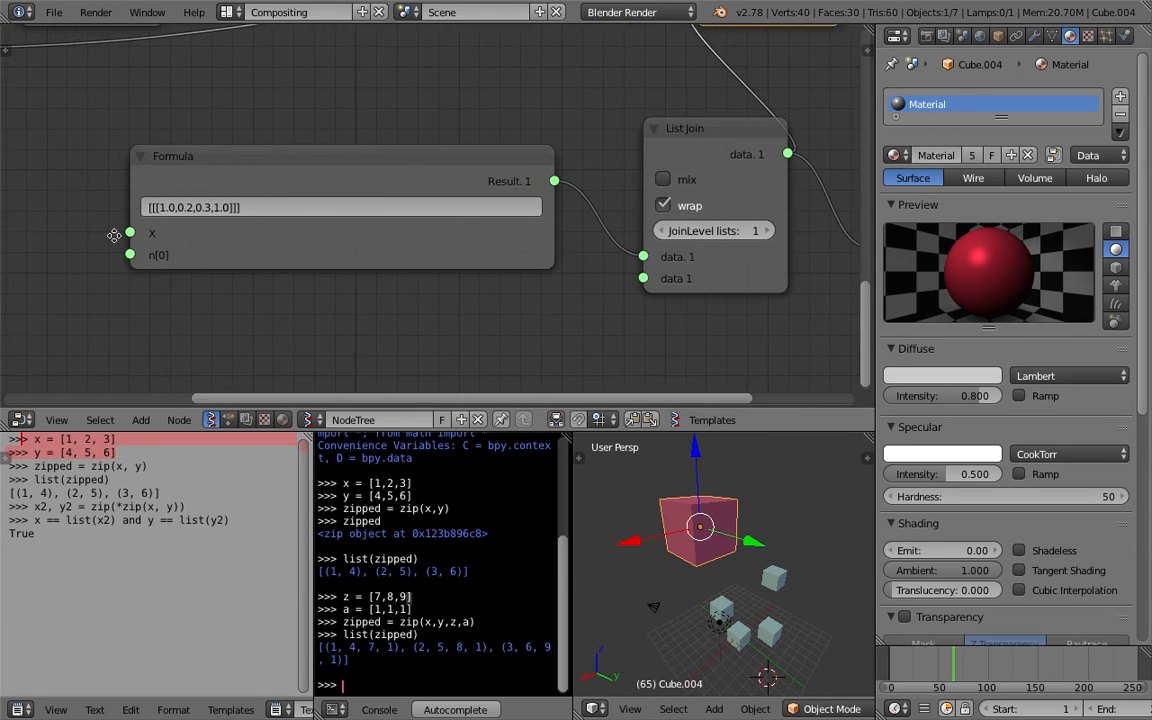
pyautogui.click(160, 220)
pyautogui.click(158, 221)
pyautogui.press('Delete')
pyautogui.write('0')
pyautogui.press('Delete')
pyautogui.write('0')
pyautogui.press('Return')
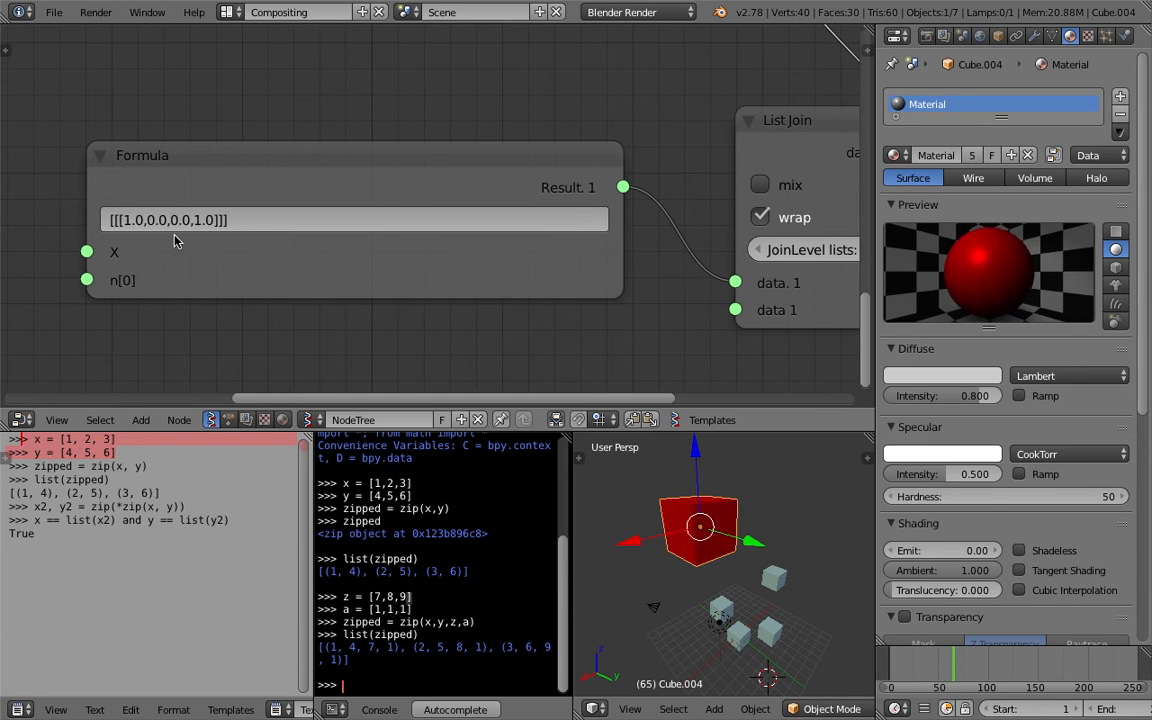
# Rearrange the Formula, List Join and Object ID Set nodes into a tidier layout
pyautogui.scroll(-4, 563, 265)
pyautogui.moveTo(486, 232); pyautogui.dragTo(514, 195)
pyautogui.scroll(2, 545, 235)
pyautogui.moveTo(643, 212); pyautogui.dragTo(585, 174)
pyautogui.moveTo(480, 204); pyautogui.dragTo(645, 103)
pyautogui.hotkey('ctrl', 's')
pyautogui.click(424, 211)
pyautogui.moveTo(670, 197); pyautogui.dragTo(648, 104)
pyautogui.moveTo(776, 192); pyautogui.dragTo(727, 209, button='middle')
pyautogui.hotkey('ctrl', 's')
pyautogui.click(727, 209)
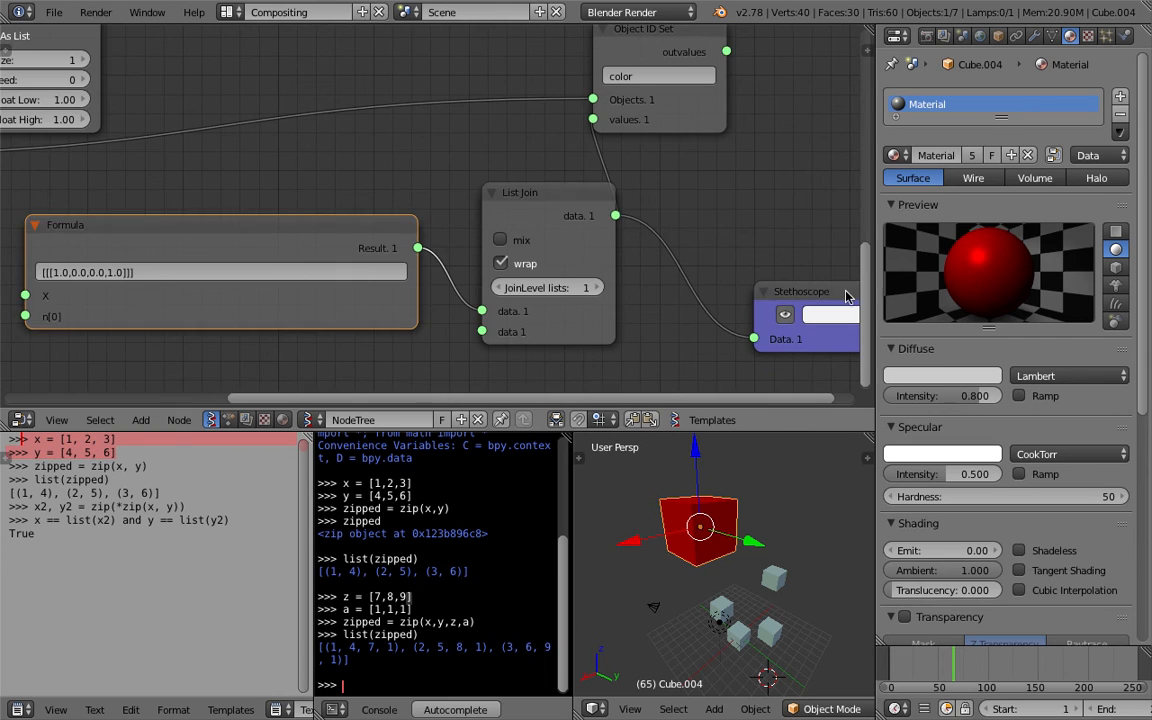
# Delete the Stethoscope node attached to List Join
pyautogui.click(840, 291)
pyautogui.moveTo(800, 252); pyautogui.dragTo(617, 188, button='middle')
pyautogui.press('x')
pyautogui.scroll(-4, 554, 199)
# Move Object ID Set further from List Join and bring the Formula node closer to List Join
pyautogui.moveTo(535, 190); pyautogui.dragTo(656, 249, button='middle')
pyautogui.moveTo(534, 240); pyautogui.dragTo(516, 217)
pyautogui.moveTo(648, 167); pyautogui.dragTo(680, 134)
pyautogui.moveTo(497, 210); pyautogui.dragTo(496, 231)
pyautogui.moveTo(401, 260); pyautogui.dragTo(377, 233)
pyautogui.hotkey('ctrl', 's')
pyautogui.click(377, 233)
pyautogui.moveTo(508, 264); pyautogui.dragTo(514, 265, button='middle')
pyautogui.scroll(5, 428, 215)
pyautogui.moveTo(343, 223); pyautogui.dragTo(375, 260)
pyautogui.scroll(-2, 375, 260)
pyautogui.moveTo(375, 260); pyautogui.dragTo(435, 218, button='middle')
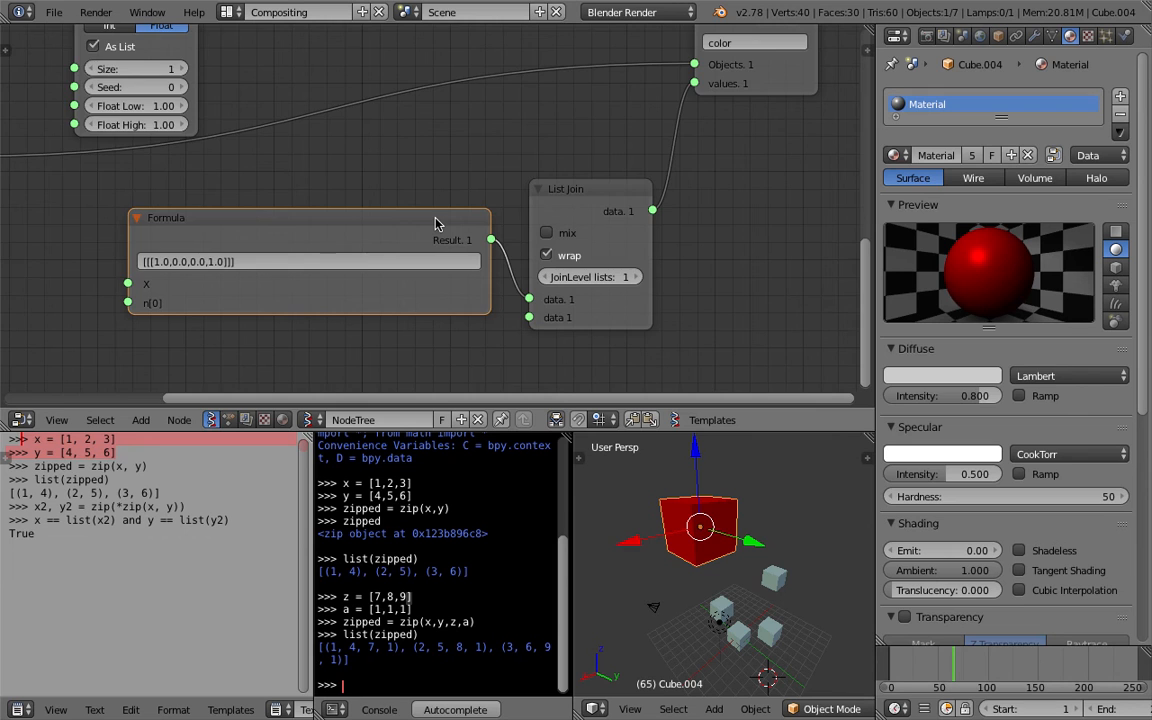
# Sketch the nested brackets [[[],[]]] as a freehand annotation beside the List Join node
pyautogui.moveTo(707, 226); pyautogui.dragTo(551, 243, button='middle')
pyautogui.moveTo(611, 212); pyautogui.dragTo(592, 291)
pyautogui.moveTo(619, 234); pyautogui.dragTo(615, 277)
pyautogui.moveTo(620, 233)
pyautogui.mouseDown()
pyautogui.moveTo(623, 278)
pyautogui.moveTo(660, 285)
pyautogui.mouseUp()
pyautogui.moveTo(697, 240); pyautogui.dragTo(694, 283)
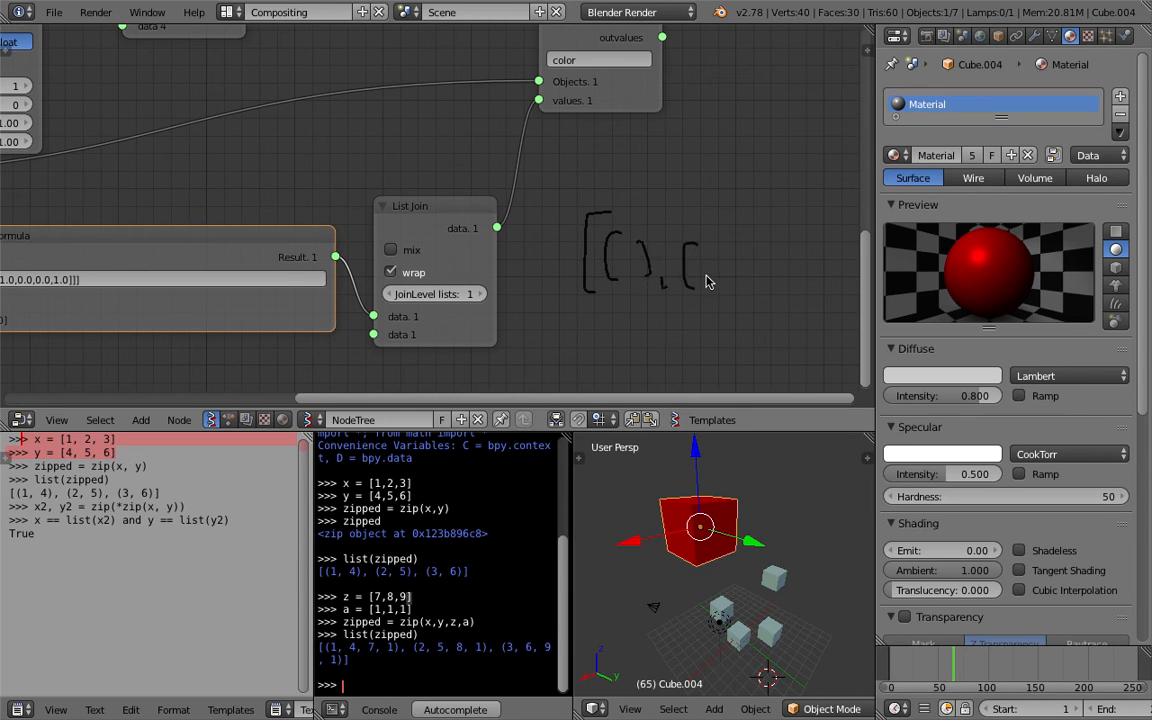
pyautogui.scroll(-1, 681, 216)
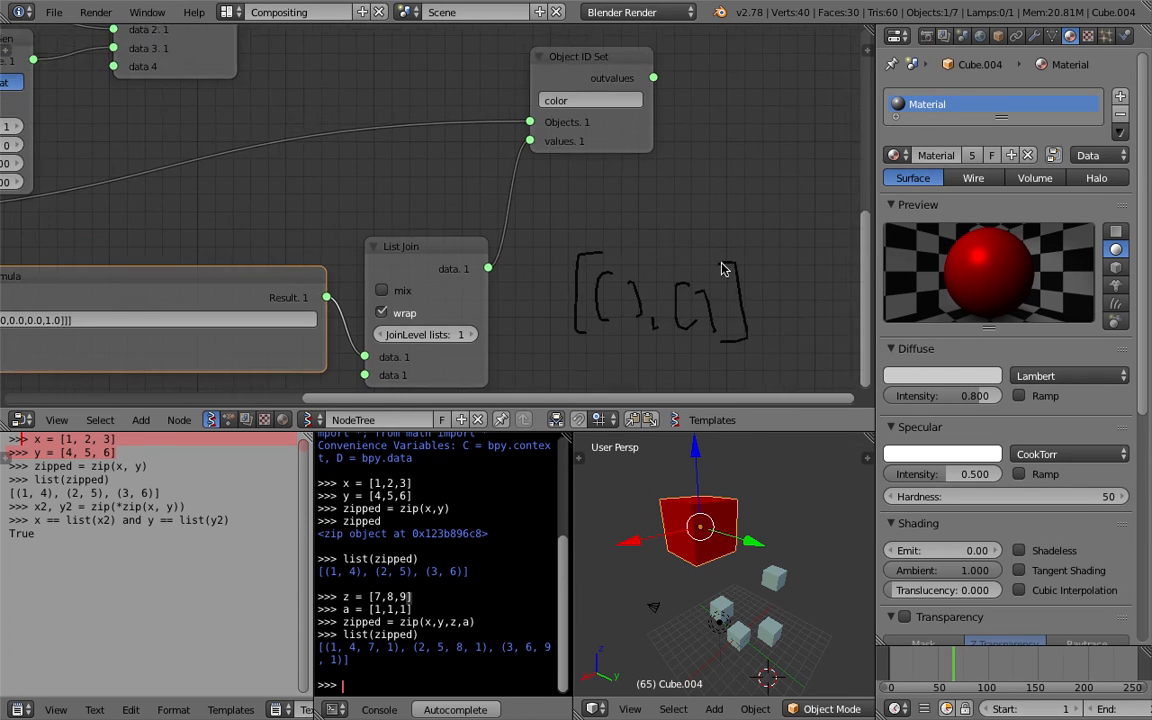
pyautogui.moveTo(550, 240); pyautogui.dragTo(556, 324)
pyautogui.moveTo(704, 249); pyautogui.dragTo(693, 333)
pyautogui.moveTo(603, 261)
pyautogui.mouseDown(button='middle')
pyautogui.moveTo(695, 286)
pyautogui.moveTo(618, 262)
pyautogui.moveTo(656, 266)
pyautogui.mouseUp(button='middle')
pyautogui.hotkey('ctrl', 's')
pyautogui.click(694, 285)
# Widen the node editor at the expense of the properties area and nudge the Formula node
pyautogui.scroll(-1, 690, 284)
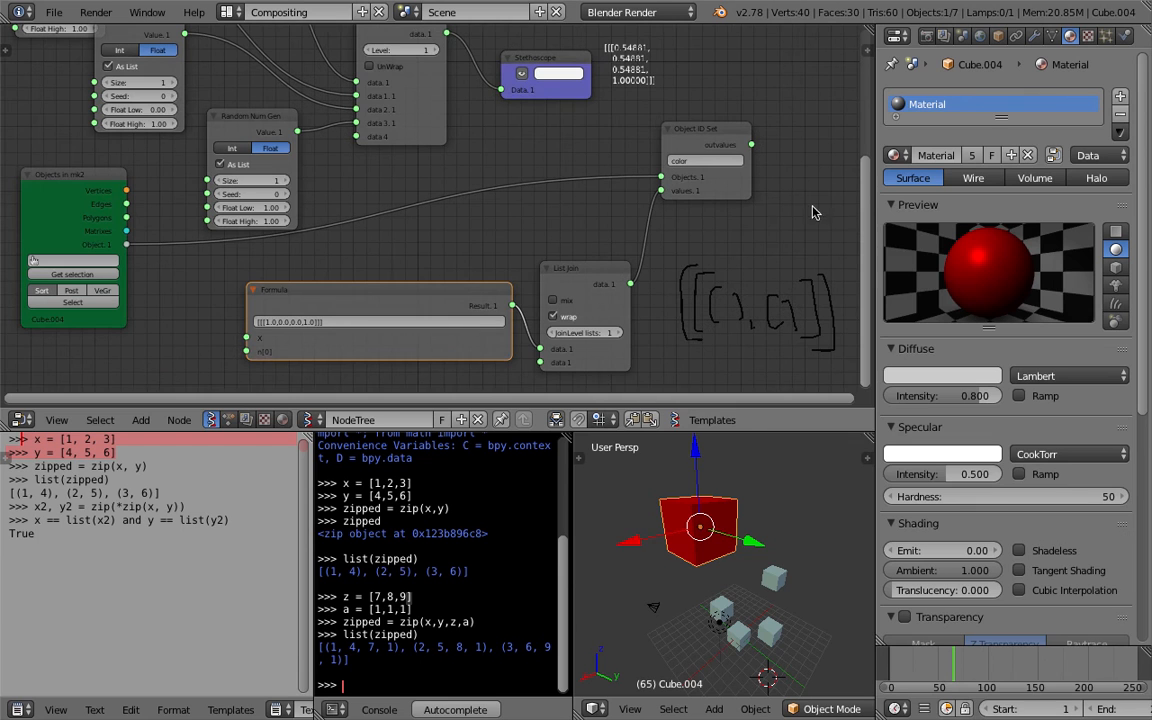
pyautogui.moveTo(875, 201); pyautogui.dragTo(947, 202)
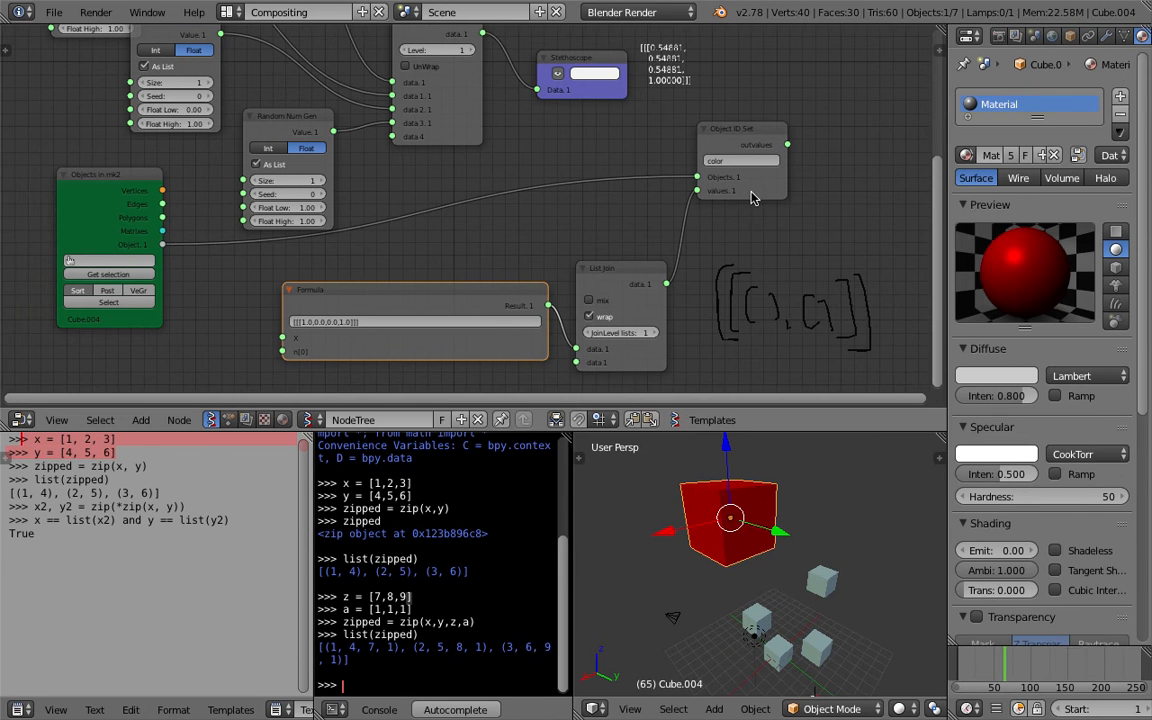
pyautogui.moveTo(752, 192); pyautogui.dragTo(755, 195, button='middle')
pyautogui.moveTo(492, 295)
pyautogui.mouseDown()
pyautogui.moveTo(456, 298)
pyautogui.moveTo(471, 296)
pyautogui.mouseUp()
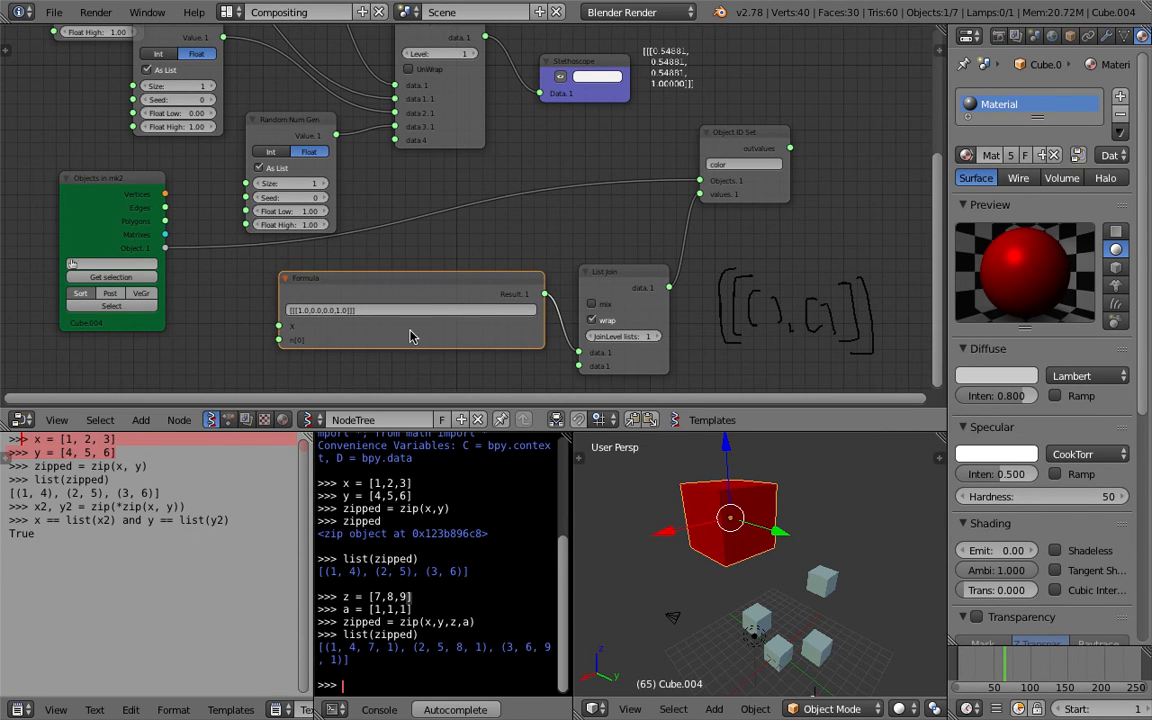
# Delete the large red cube from the 3D scene
pyautogui.moveTo(750, 626); pyautogui.dragTo(755, 540, button='middle')
pyautogui.scroll(-2, 755, 540)
pyautogui.press('x')
pyautogui.click(780, 500)
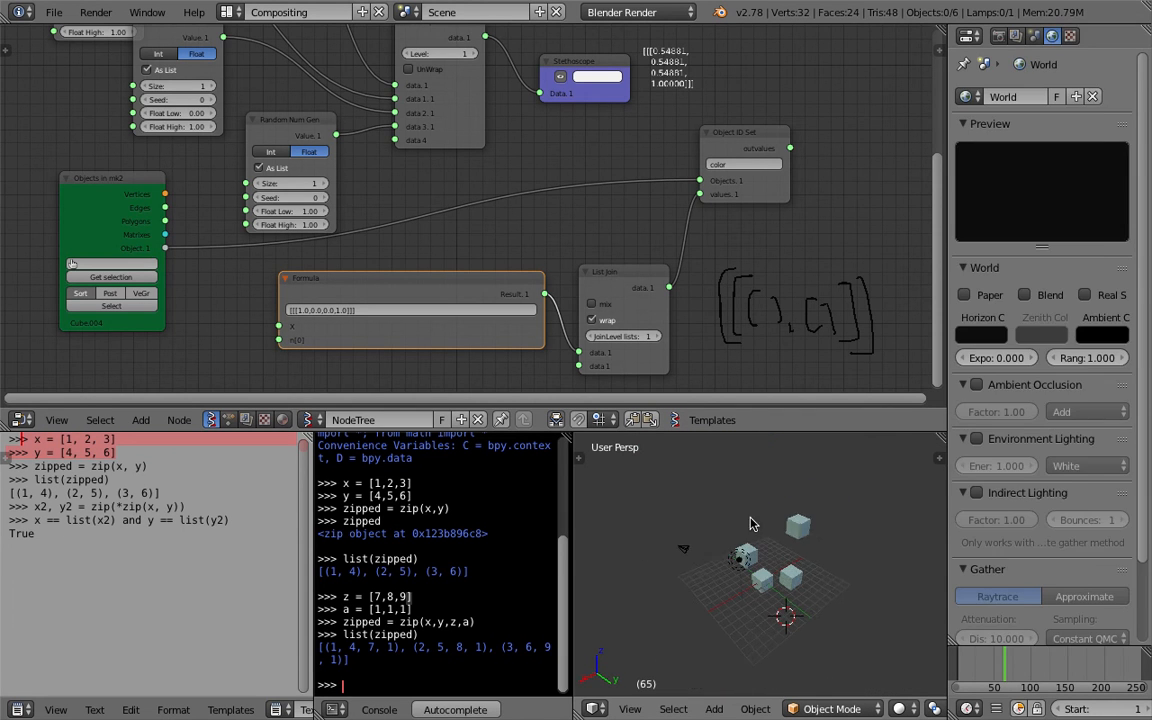
# Choose Group as the source in the Objects in mk2 node and load the group's cubes into it
pyautogui.rightClick(798, 527)
pyautogui.moveTo(120, 175); pyautogui.dragTo(199, 192, button='middle')
pyautogui.scroll(2, 197, 219)
pyautogui.click(214, 289)
pyautogui.click(190, 276)
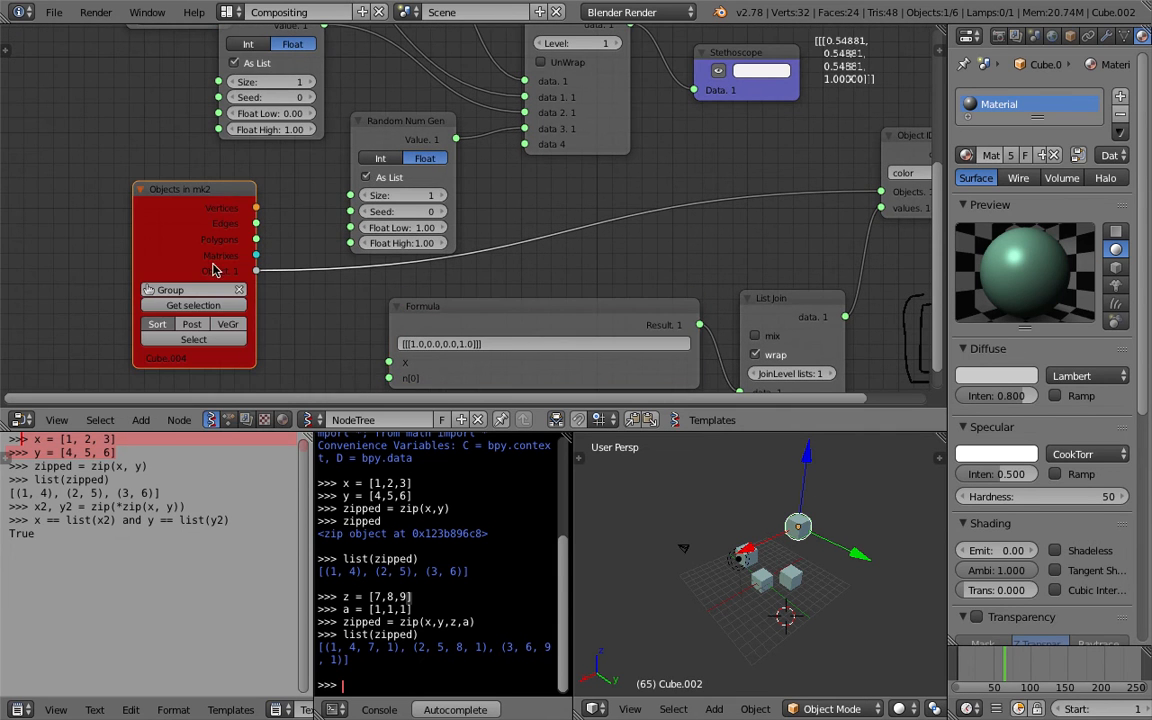
pyautogui.click(207, 303)
pyautogui.moveTo(498, 320); pyautogui.dragTo(491, 290, button='middle')
pyautogui.hotkey('ctrl', 's')
pyautogui.click(542, 301)
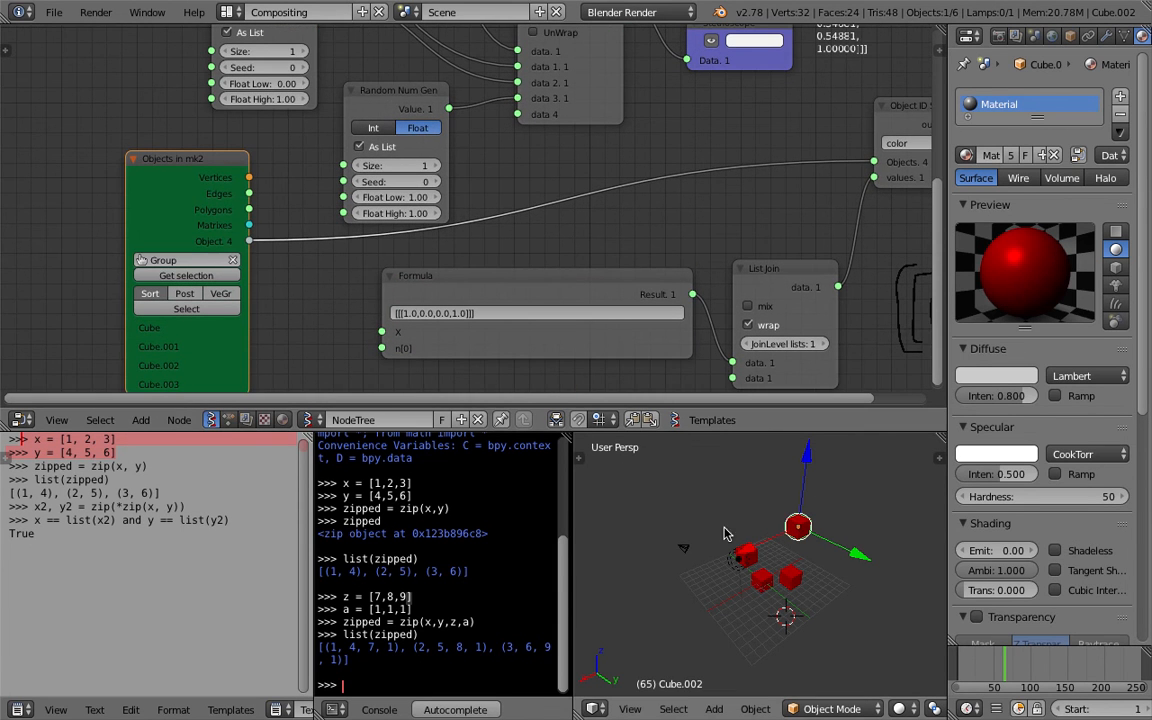
# Delete the lamp and the camera from the 3D scene
pyautogui.scroll(2, 766, 547)
pyautogui.scroll(2, 766, 547)
pyautogui.moveTo(751, 563); pyautogui.dragTo(823, 582, button='middle')
pyautogui.hotkey('ctrl', 's')
pyautogui.click(823, 580)
pyautogui.rightClick(733, 509)
pyautogui.scroll(-2, 735, 515)
pyautogui.press('x')
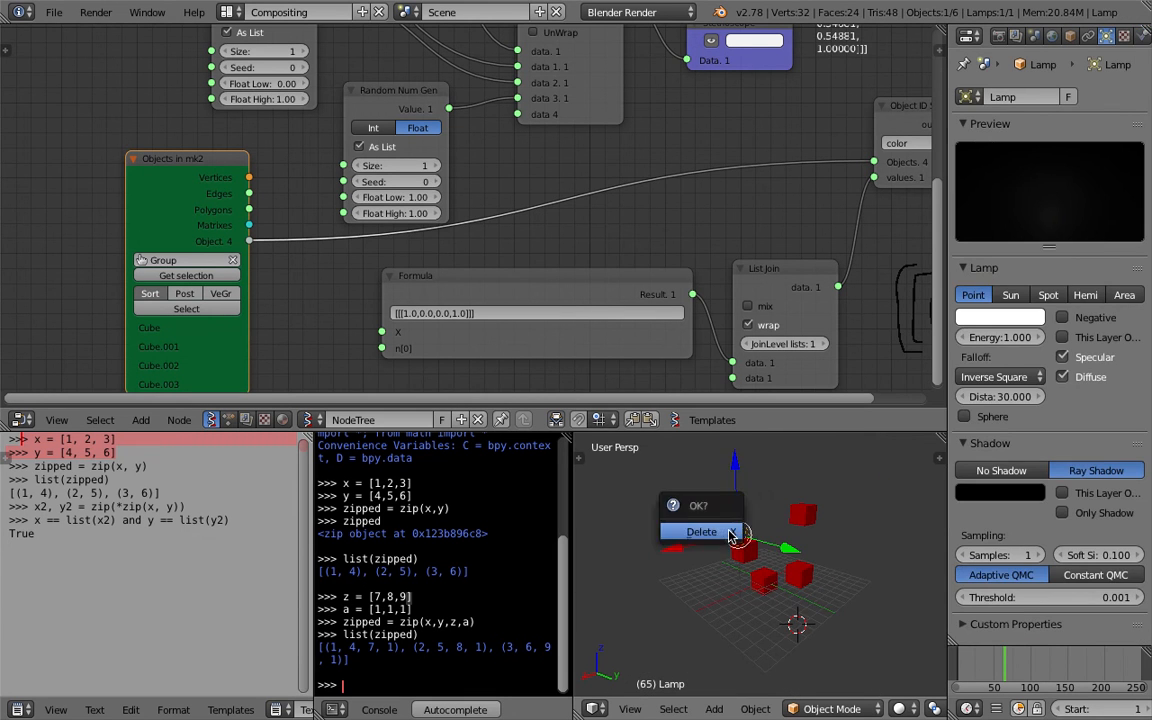
pyautogui.click(735, 534)
pyautogui.rightClick(669, 539)
pyautogui.press('x')
pyautogui.click(670, 543)
pyautogui.scroll(5, 796, 520)
pyautogui.keyDown('shift'); pyautogui.moveTo(797, 520); pyautogui.dragTo(752, 547, button='middle'); pyautogui.keyUp('shift')
pyautogui.hotkey('ctrl', 's')
pyautogui.click(752, 547)
# Move the Objects in mk2 node down, clear of the random number nodes
pyautogui.scroll(-4, 770, 548)
pyautogui.moveTo(641, 183); pyautogui.dragTo(622, 243, button='middle')
pyautogui.hotkey('ctrl', 's')
pyautogui.click(617, 245)
pyautogui.scroll(-3, 616, 240)
pyautogui.moveTo(614, 167); pyautogui.dragTo(610, 252, button='middle')
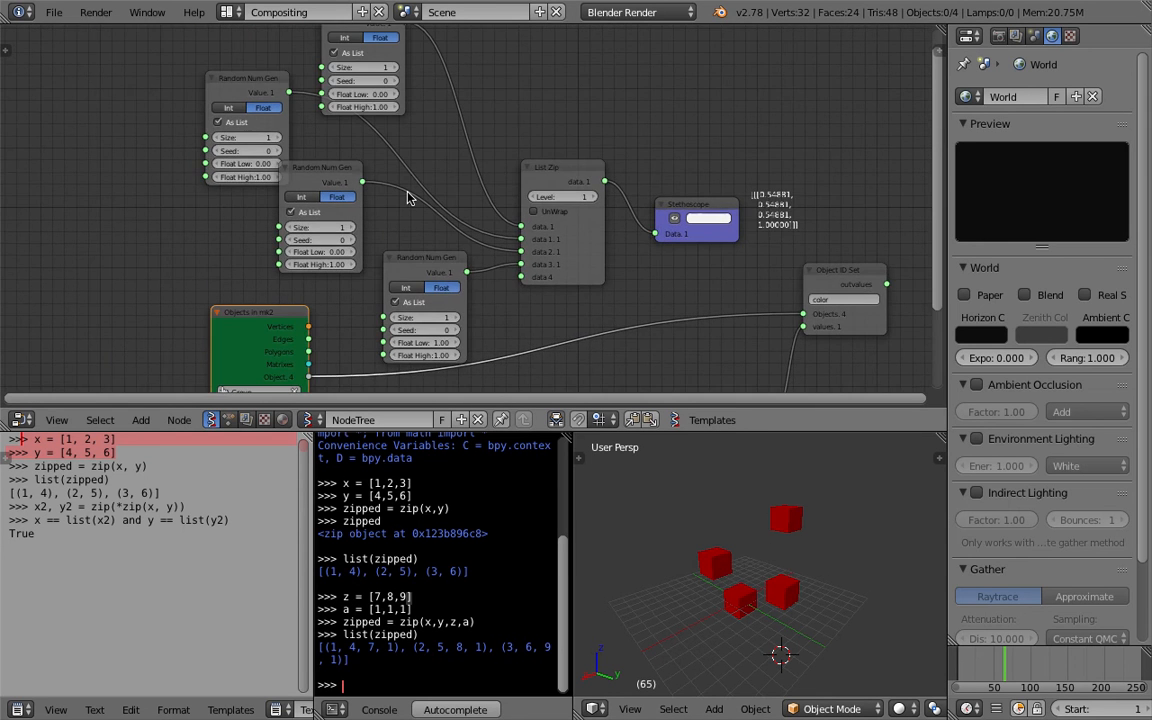
pyautogui.scroll(1, 407, 197)
pyautogui.moveTo(392, 324); pyautogui.dragTo(436, 142, button='middle')
pyautogui.scroll(-2, 436, 142)
pyautogui.moveTo(361, 179); pyautogui.dragTo(310, 271)
# Move the Formula and List Join nodes further down and nudge the Object ID Set node
pyautogui.moveTo(401, 213); pyautogui.dragTo(265, 175, button='middle')
pyautogui.moveTo(490, 240); pyautogui.dragTo(481, 350)
pyautogui.moveTo(645, 226); pyautogui.dragTo(641, 285)
pyautogui.moveTo(625, 175); pyautogui.dragTo(618, 240, button='middle')
pyautogui.moveTo(620, 339); pyautogui.dragTo(620, 362)
pyautogui.moveTo(649, 259); pyautogui.dragTo(642, 303, button='middle')
pyautogui.moveTo(729, 216); pyautogui.dragTo(734, 204)
# Move the Objects in mk2 node up above the List Zip and Stethoscope nodes
pyautogui.scroll(-3, 517, 241)
pyautogui.moveTo(517, 241); pyautogui.dragTo(518, 255, button='middle')
pyautogui.scroll(-3, 402, 222)
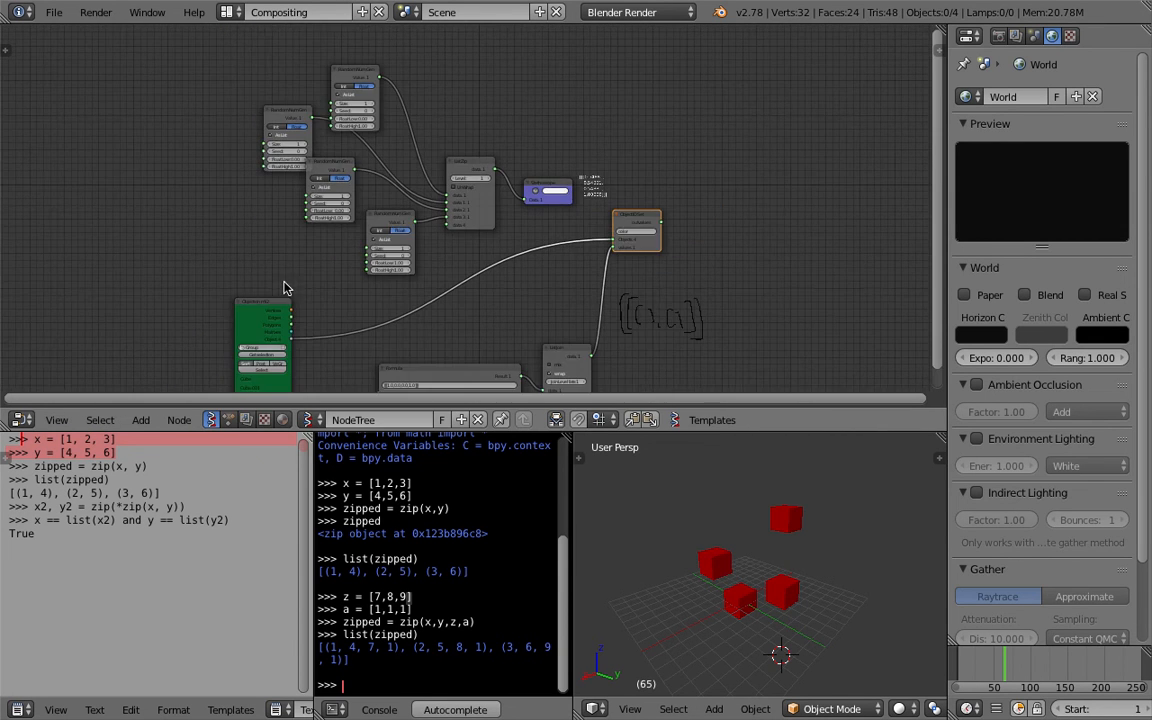
pyautogui.scroll(-3, 285, 286)
pyautogui.moveTo(305, 284); pyautogui.dragTo(474, 79)
pyautogui.scroll(2, 568, 255)
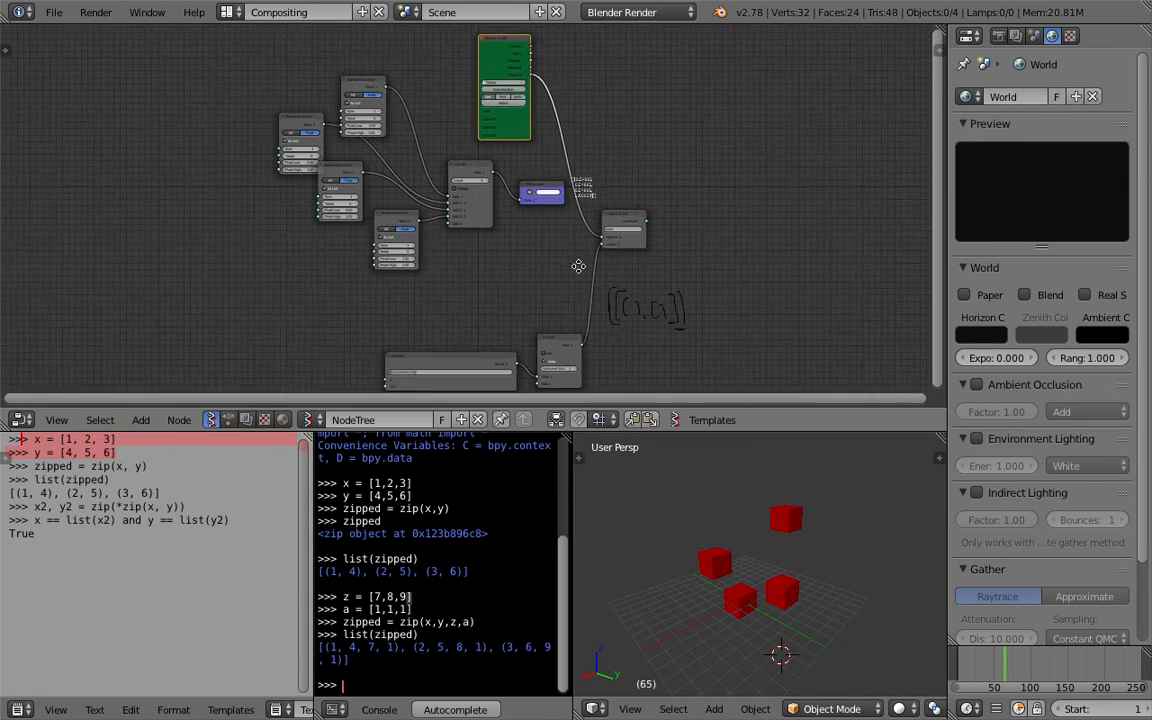
# Cut the link into Object ID Set's values input and move that node up beside the Objects in mk2 node
pyautogui.moveTo(579, 268); pyautogui.dragTo(574, 213, button='middle')
pyautogui.keyDown('ctrl'); pyautogui.moveTo(617, 250); pyautogui.dragTo(618, 251); pyautogui.keyUp('ctrl')
pyautogui.scroll(5, 580, 170)
pyautogui.moveTo(590, 158); pyautogui.dragTo(622, 308, button='middle')
pyautogui.moveTo(650, 313); pyautogui.dragTo(698, 208)
pyautogui.scroll(3, 650, 212)
pyautogui.moveTo(634, 213); pyautogui.dragTo(680, 217, button='middle')
# Save the file and nudge the Object ID Set node slightly left
pyautogui.hotkey('ctrl', 's')
pyautogui.click(680, 213)
pyautogui.scroll(3, 496, 77)
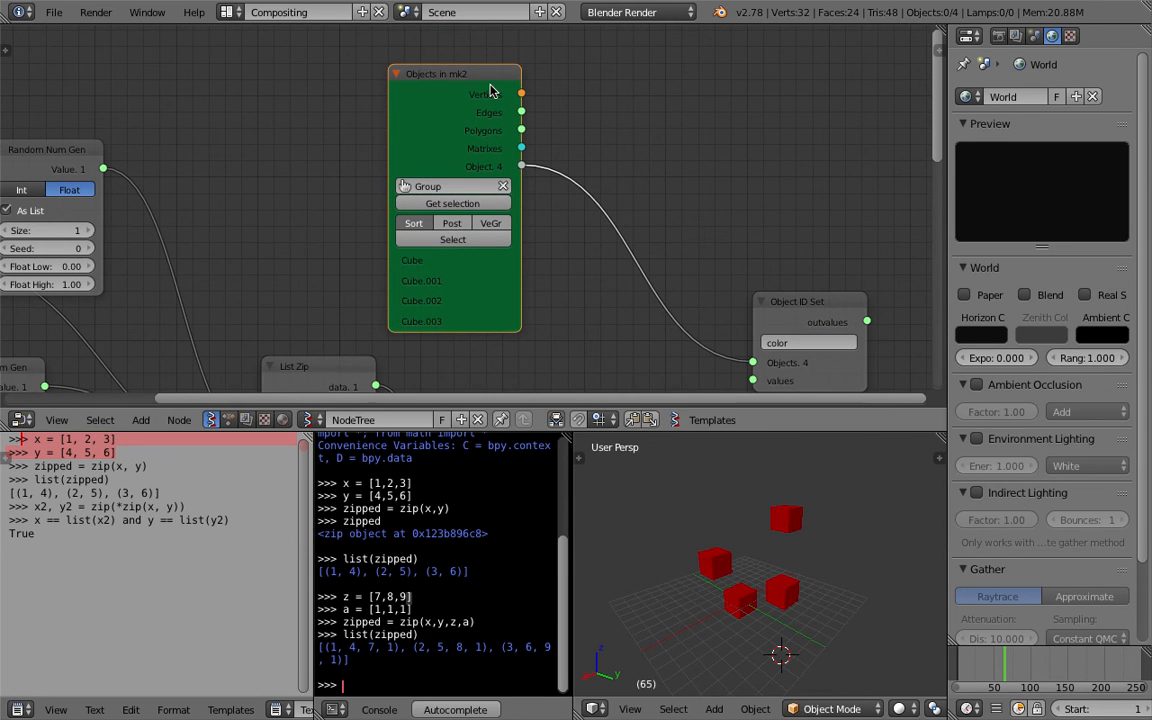
pyautogui.moveTo(656, 301); pyautogui.dragTo(620, 261, button='middle')
pyautogui.moveTo(749, 262); pyautogui.dragTo(735, 260)
pyautogui.moveTo(735, 260); pyautogui.dragTo(660, 204, button='middle')
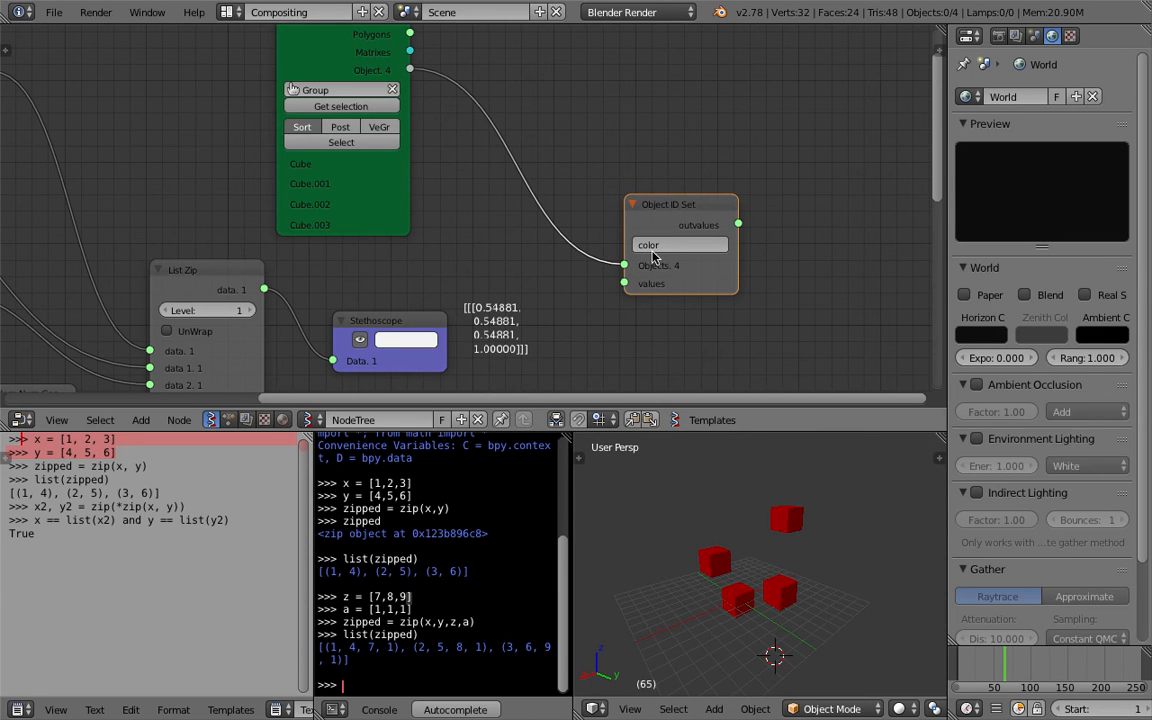
pyautogui.scroll(2, 640, 255)
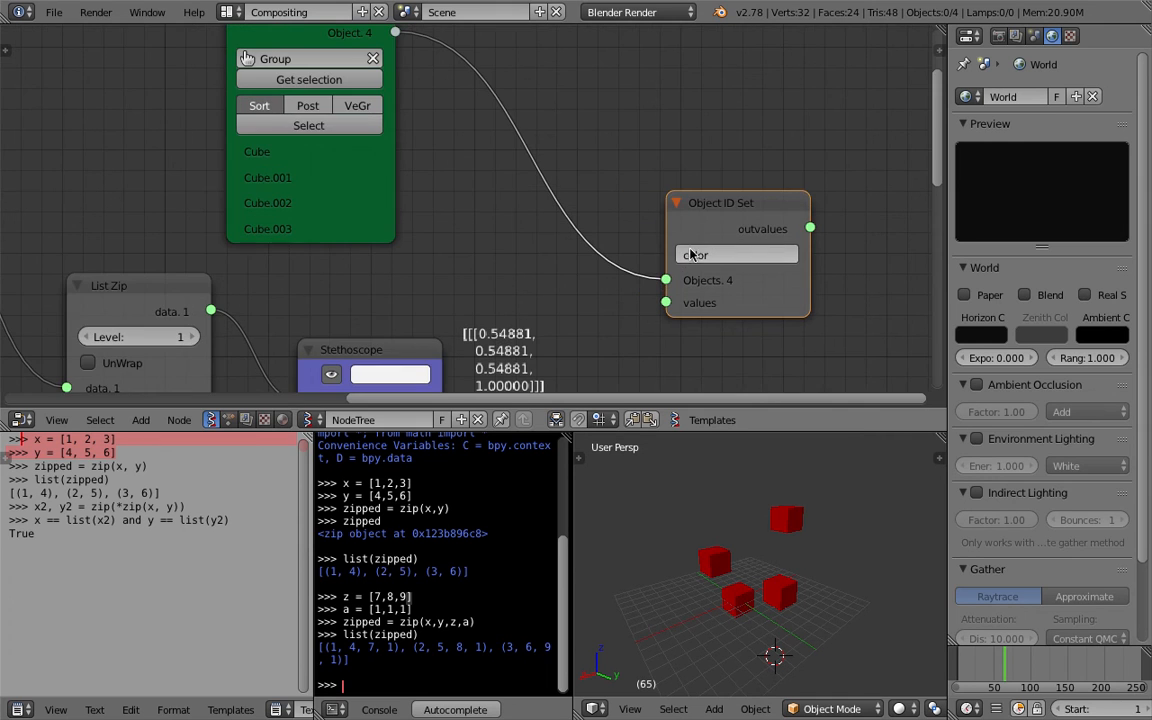
pyautogui.scroll(-2, 650, 300)
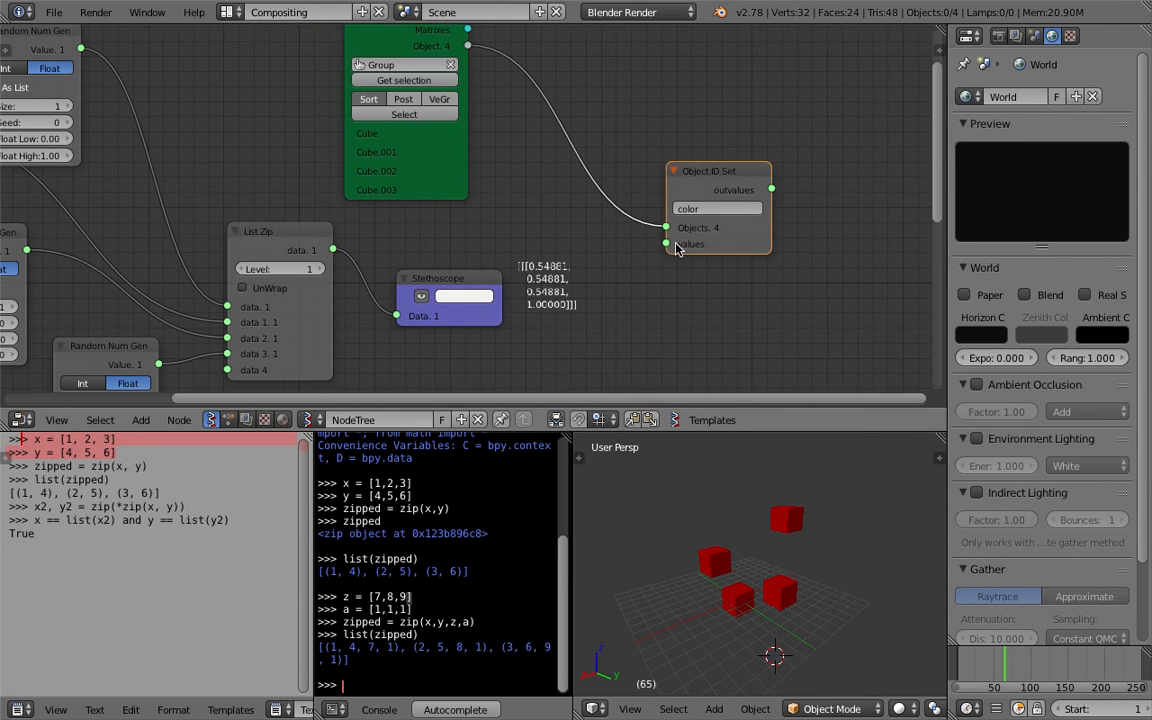
# Move the List Zip and Stethoscope nodes down and right, and save over the existing file
pyautogui.scroll(-4, 675, 252)
pyautogui.moveTo(675, 252); pyautogui.dragTo(705, 237, button='middle')
pyautogui.moveTo(489, 242); pyautogui.dragTo(518, 302)
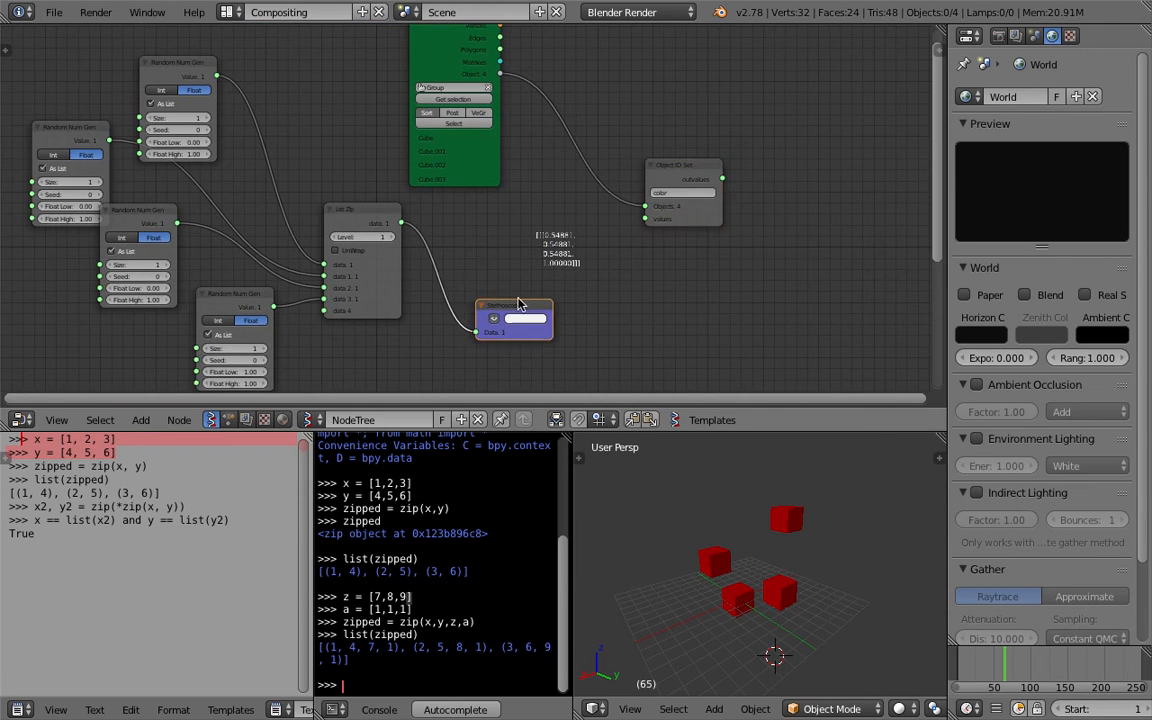
pyautogui.moveTo(370, 213); pyautogui.dragTo(428, 247)
pyautogui.moveTo(503, 301); pyautogui.dragTo(548, 298)
pyautogui.scroll(2, 548, 298)
pyautogui.hotkey('ctrl', 's')
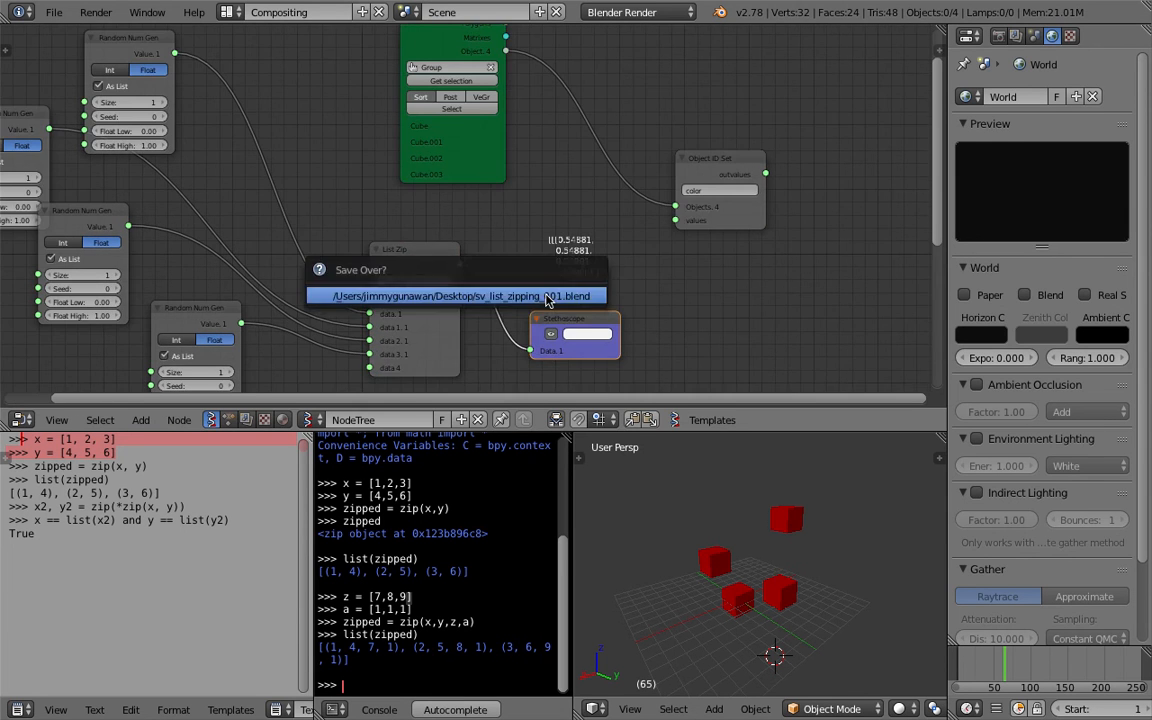
pyautogui.click(548, 298)
# Connect List Zip's data output to the values input of Object ID Set
pyautogui.scroll(3, 540, 292)
pyautogui.moveTo(454, 272); pyautogui.dragTo(508, 241, button='middle')
pyautogui.moveTo(510, 247); pyautogui.dragTo(780, 193)
pyautogui.scroll(-4, 458, 202)
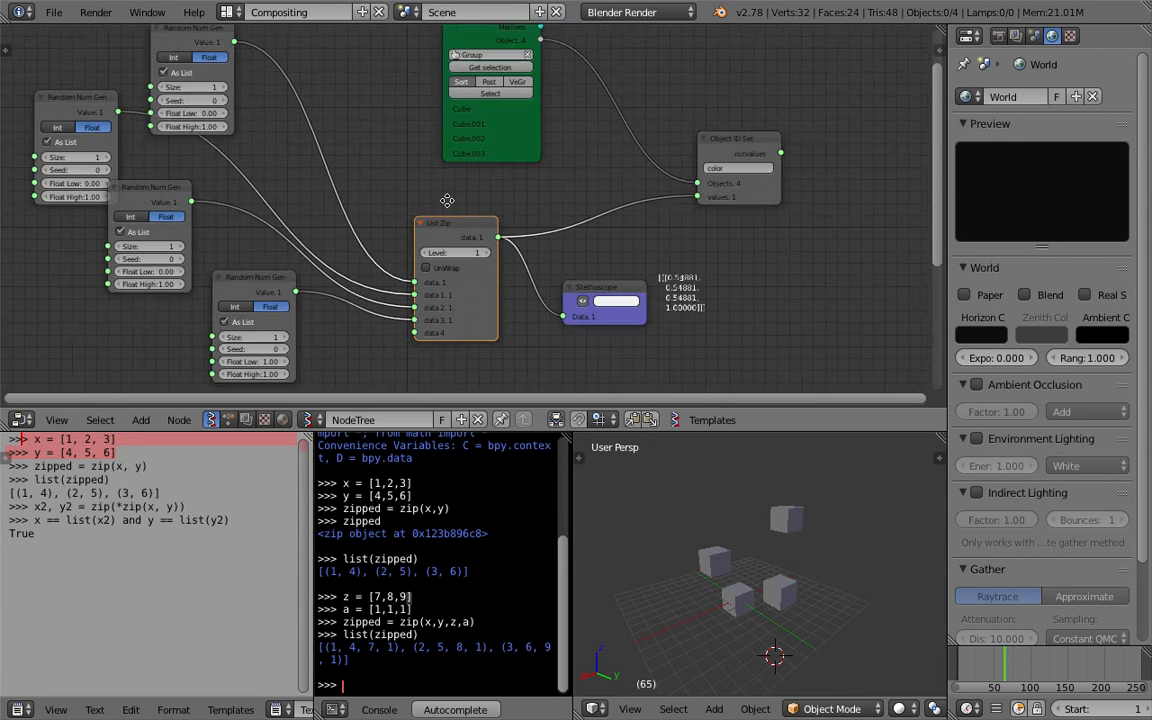
# Reposition the three upper Random Num Gen nodes further right in the node tree
pyautogui.moveTo(447, 198); pyautogui.dragTo(587, 209, button='middle')
pyautogui.scroll(3, 424, 125)
pyautogui.moveTo(424, 125); pyautogui.dragTo(452, 175, button='middle')
pyautogui.moveTo(432, 81); pyautogui.dragTo(548, 77)
pyautogui.moveTo(487, 110); pyautogui.dragTo(500, 50, button='middle')
pyautogui.moveTo(284, 105); pyautogui.dragTo(338, 72)
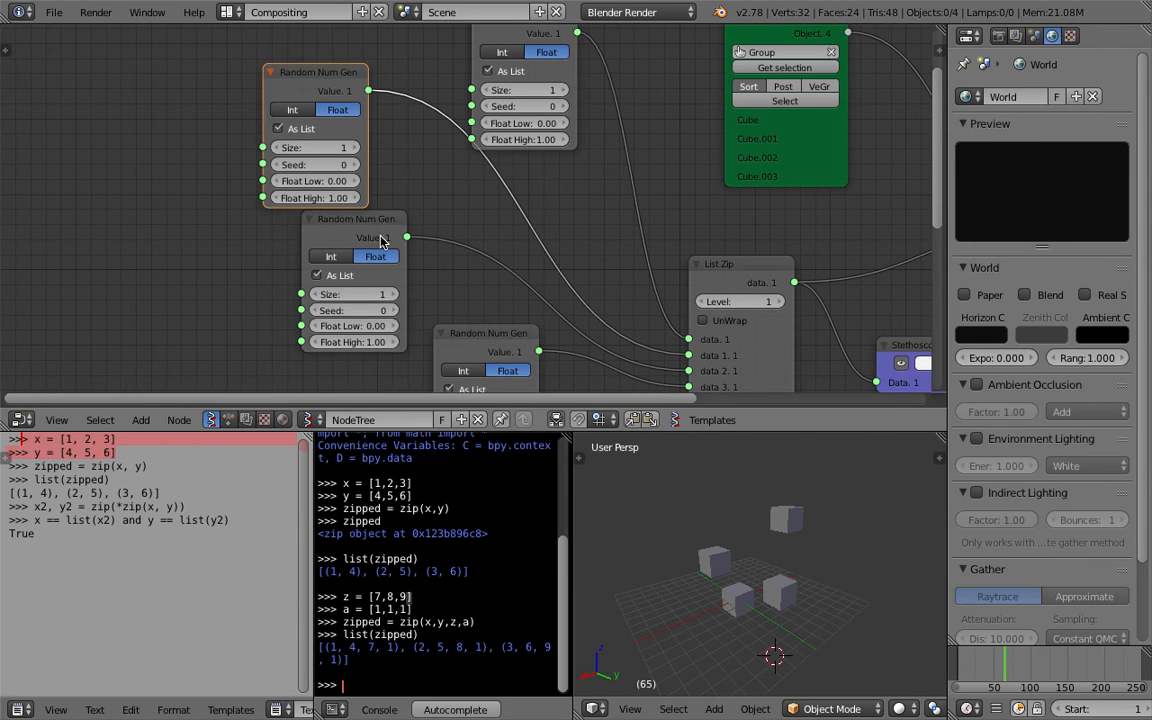
pyautogui.moveTo(384, 236); pyautogui.dragTo(436, 235)
# Enlarge the node editor area downward to make room for the node tree
pyautogui.moveTo(650, 363); pyautogui.dragTo(644, 387, button='middle')
pyautogui.moveTo(687, 431); pyautogui.dragTo(693, 538)
pyautogui.moveTo(597, 378); pyautogui.dragTo(580, 369, button='middle')
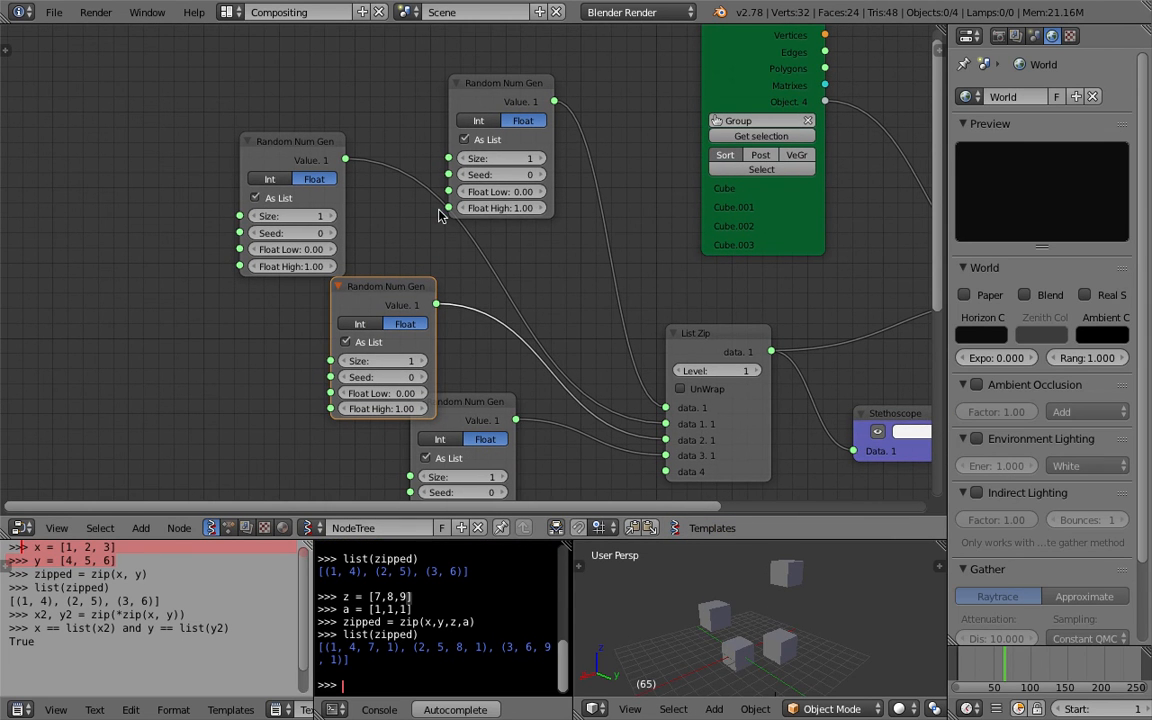
# Set the seeds of the first three Random Num Gen nodes feeding List Zip to -5, 64 and 52, and save the file
pyautogui.moveTo(507, 175); pyautogui.dragTo(532, 175)
pyautogui.moveTo(318, 233); pyautogui.dragTo(334, 233)
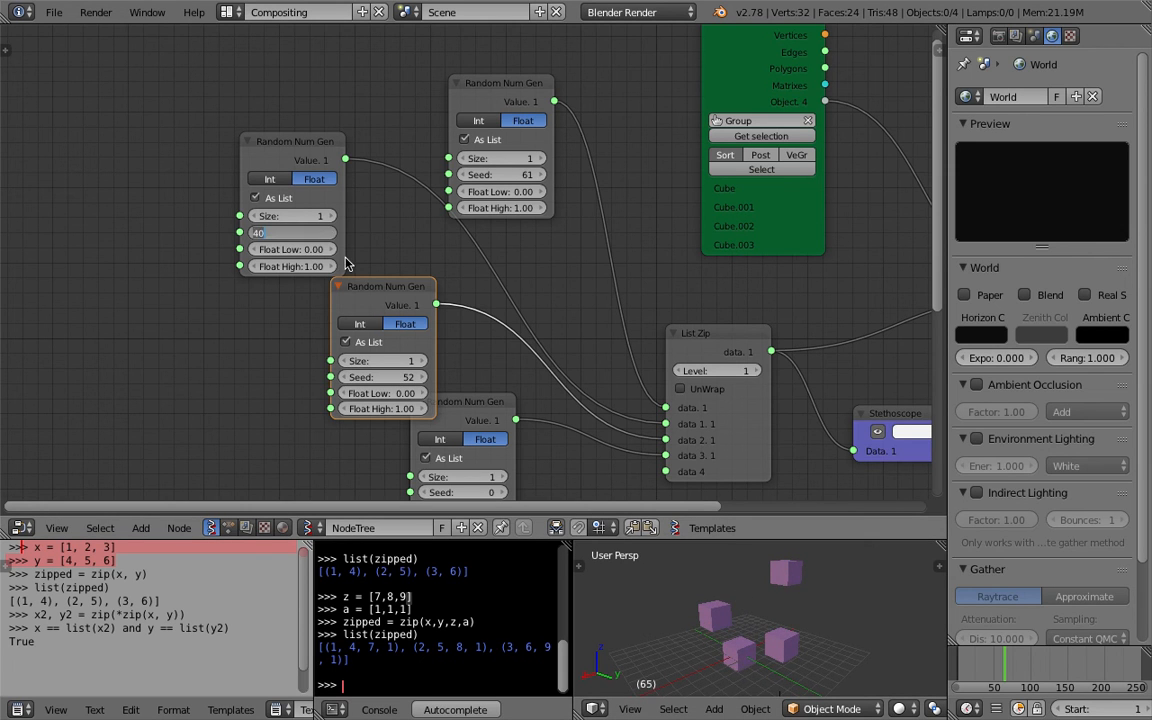
pyautogui.write('126')
pyautogui.press('Return')
pyautogui.moveTo(499, 178); pyautogui.dragTo(434, 178)
pyautogui.moveTo(318, 233); pyautogui.dragTo(256, 233)
pyautogui.moveTo(397, 360); pyautogui.dragTo(427, 320, button='middle')
pyautogui.hotkey('ctrl', 's')
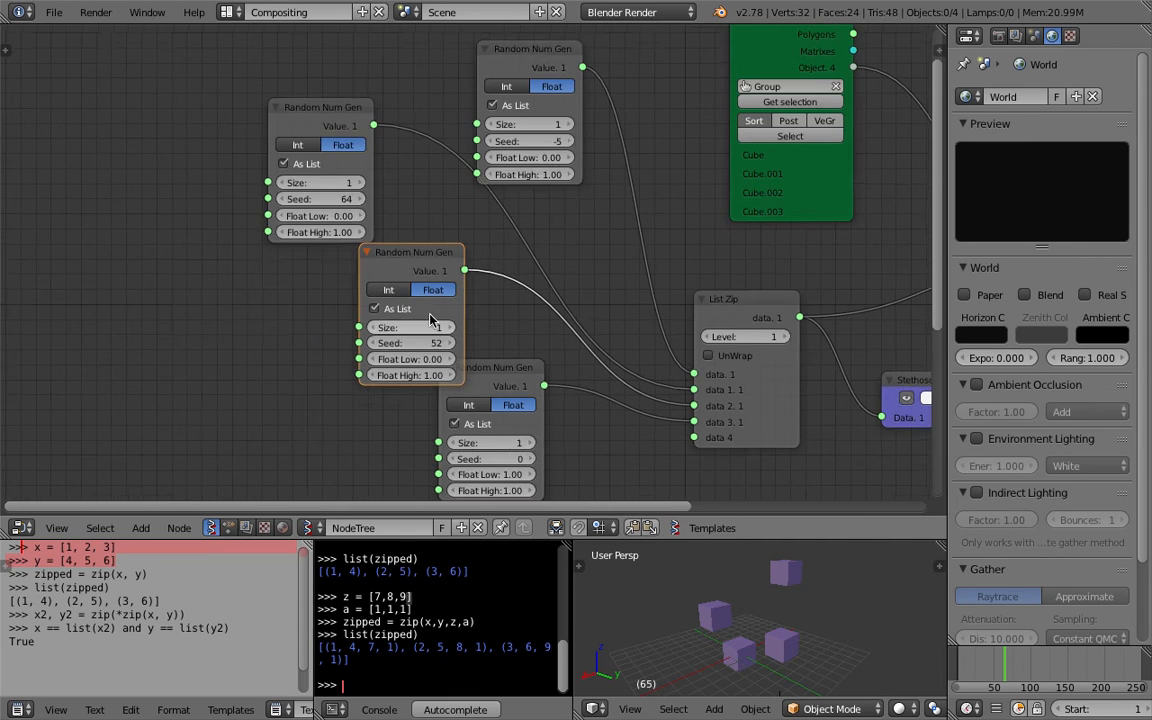
pyautogui.click(425, 316)
# Examine the zipped color values in the Stethoscope and how List Zip feeds Object ID Set
pyautogui.scroll(-3, 405, 280)
pyautogui.moveTo(386, 248); pyautogui.dragTo(396, 260, button='middle')
pyautogui.scroll(2, 680, 480)
pyautogui.moveTo(720, 236); pyautogui.dragTo(489, 299, button='middle')
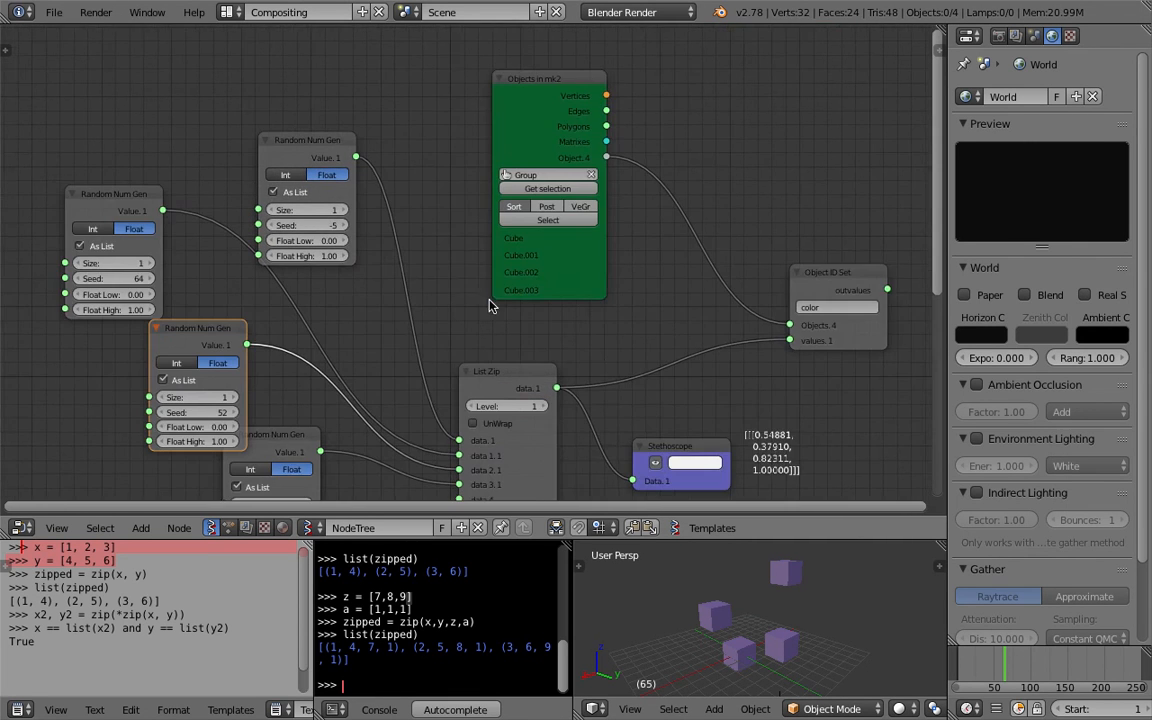
pyautogui.moveTo(696, 339); pyautogui.dragTo(614, 341, button='middle')
pyautogui.moveTo(724, 354); pyautogui.dragTo(612, 309, button='middle')
pyautogui.scroll(3, 596, 437)
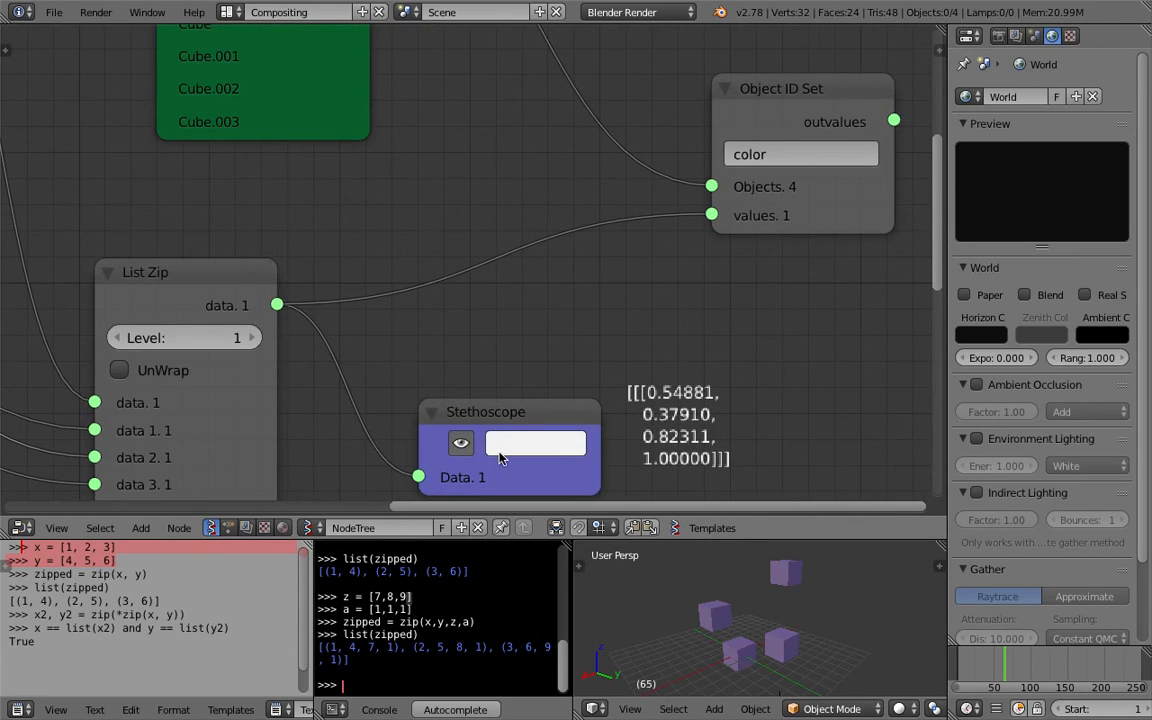
pyautogui.scroll(-2, 527, 355)
pyautogui.moveTo(495, 377); pyautogui.dragTo(547, 432, button='middle')
# Add a List Length node and connect the Object output of Objects in mk2 to its Data input
pyautogui.scroll(-4, 547, 430)
pyautogui.moveTo(527, 320); pyautogui.dragTo(548, 382, button='middle')
pyautogui.scroll(3, 548, 382)
pyautogui.moveTo(546, 84); pyautogui.dragTo(535, 103, button='middle')
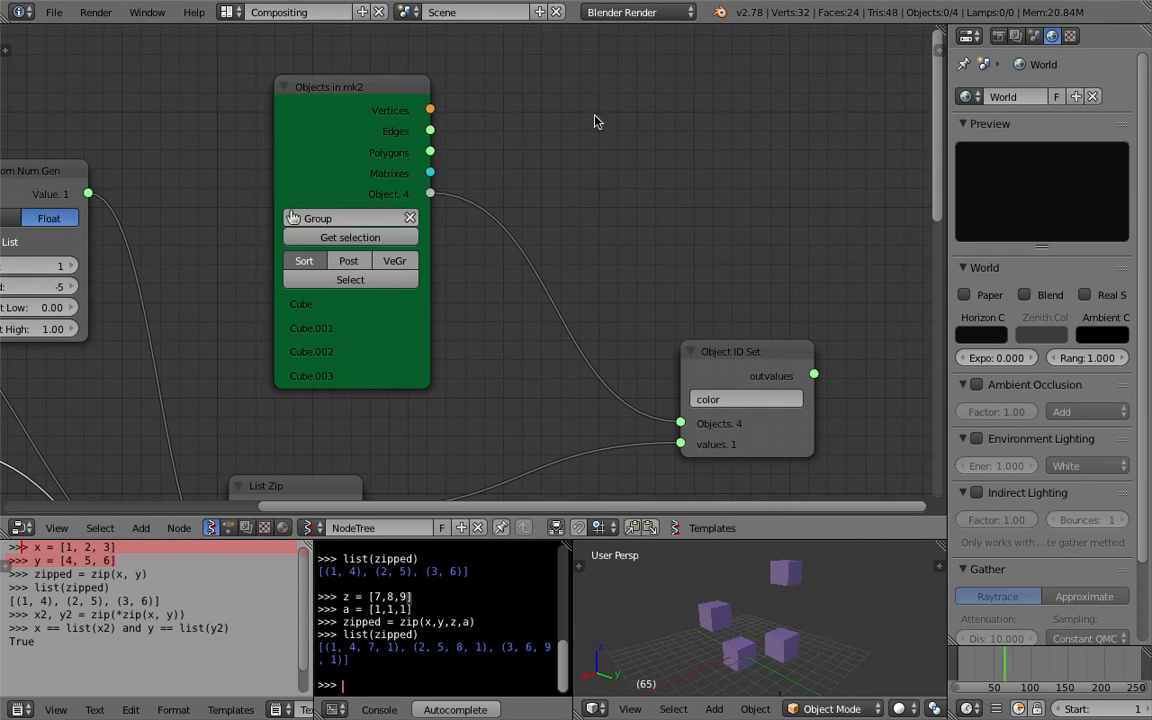
pyautogui.hotkey('shift', 'a')
pyautogui.click(545, 101)
pyautogui.write('get')
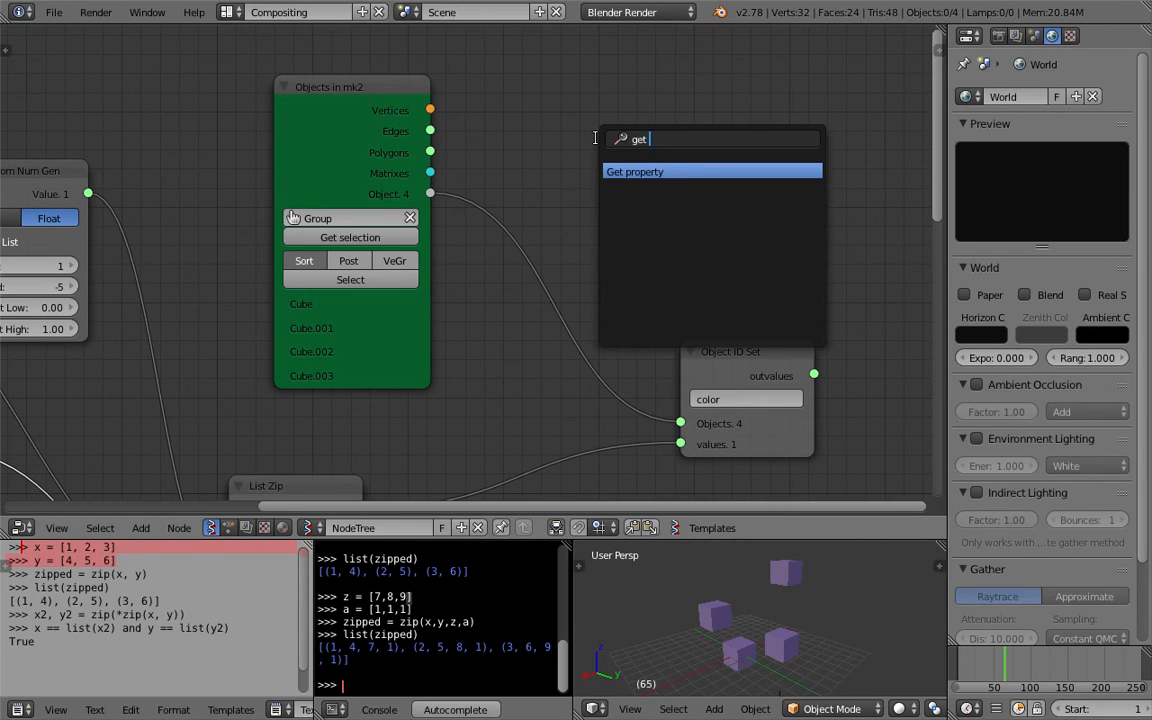
pyautogui.write(' lis')
pyautogui.write('list')
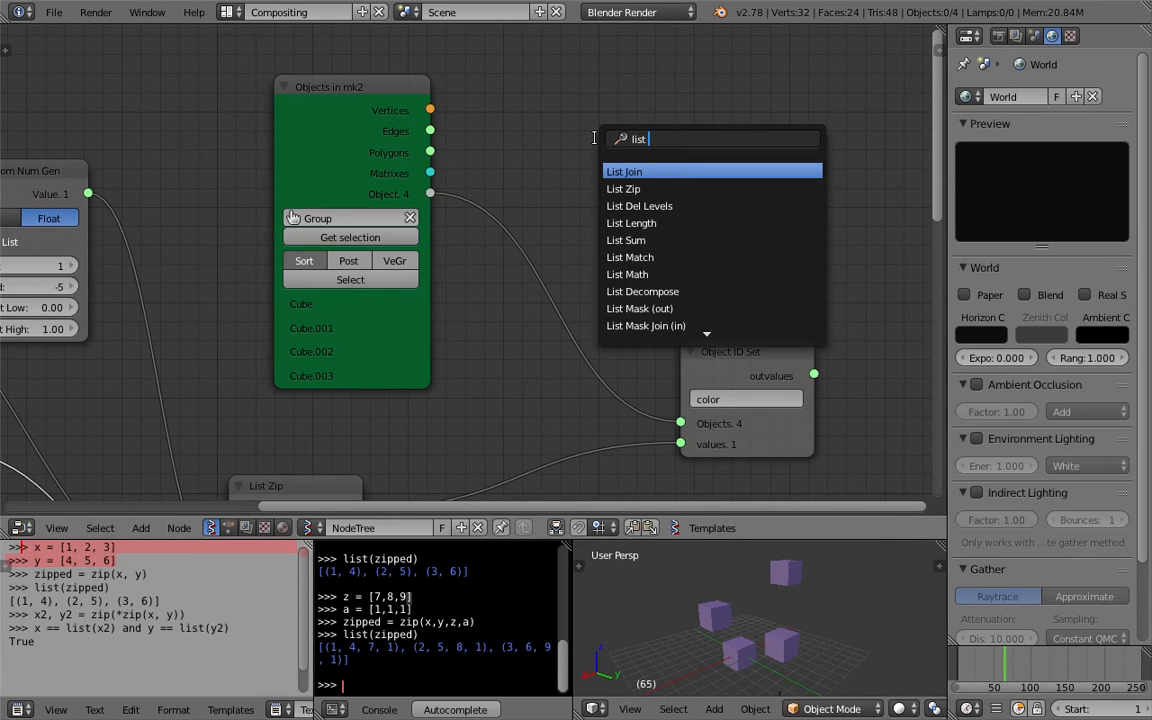
pyautogui.write(' le')
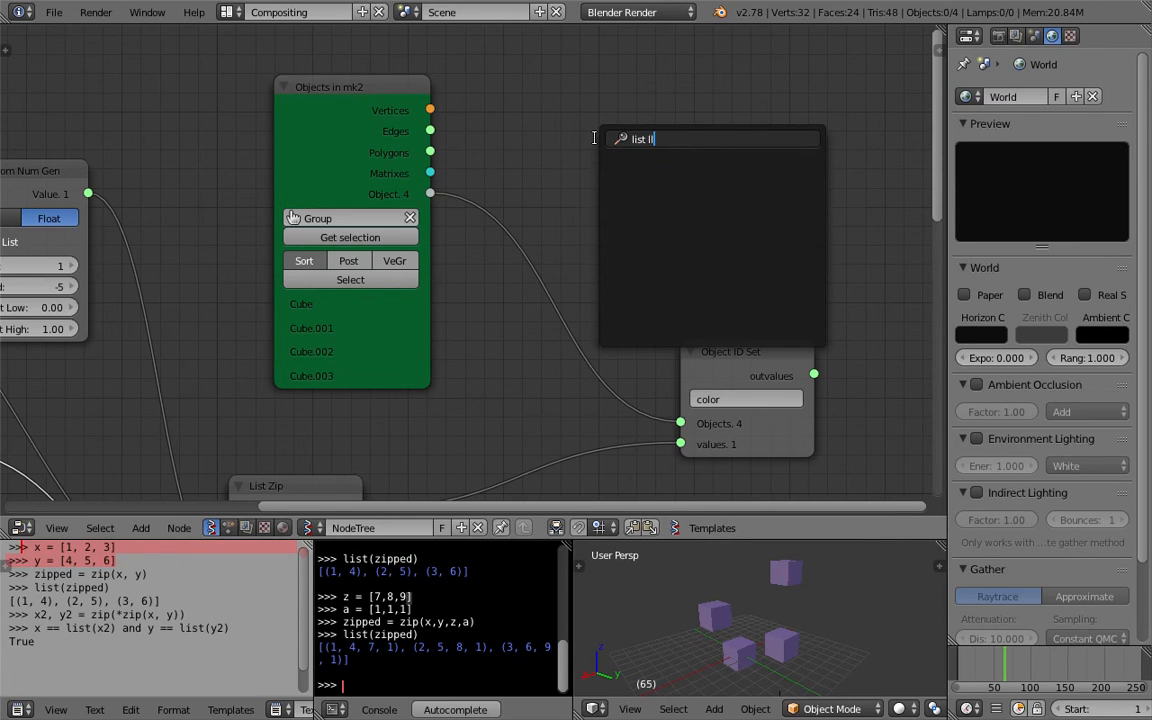
pyautogui.press('Return')
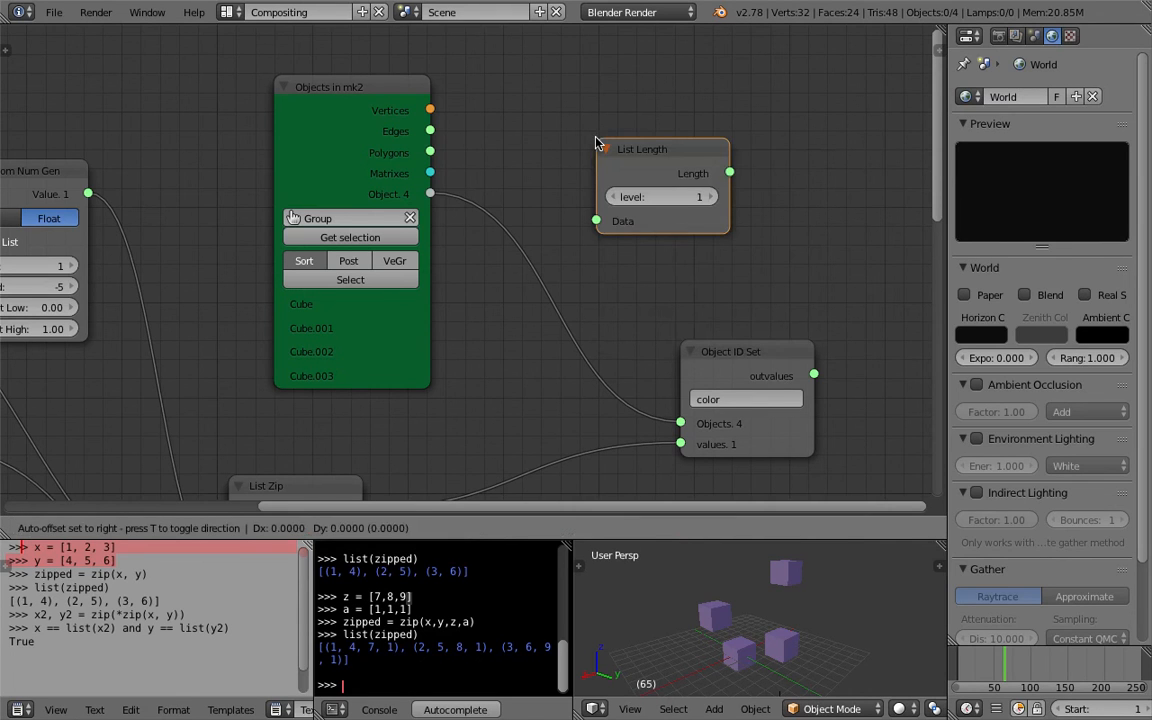
pyautogui.click(596, 143)
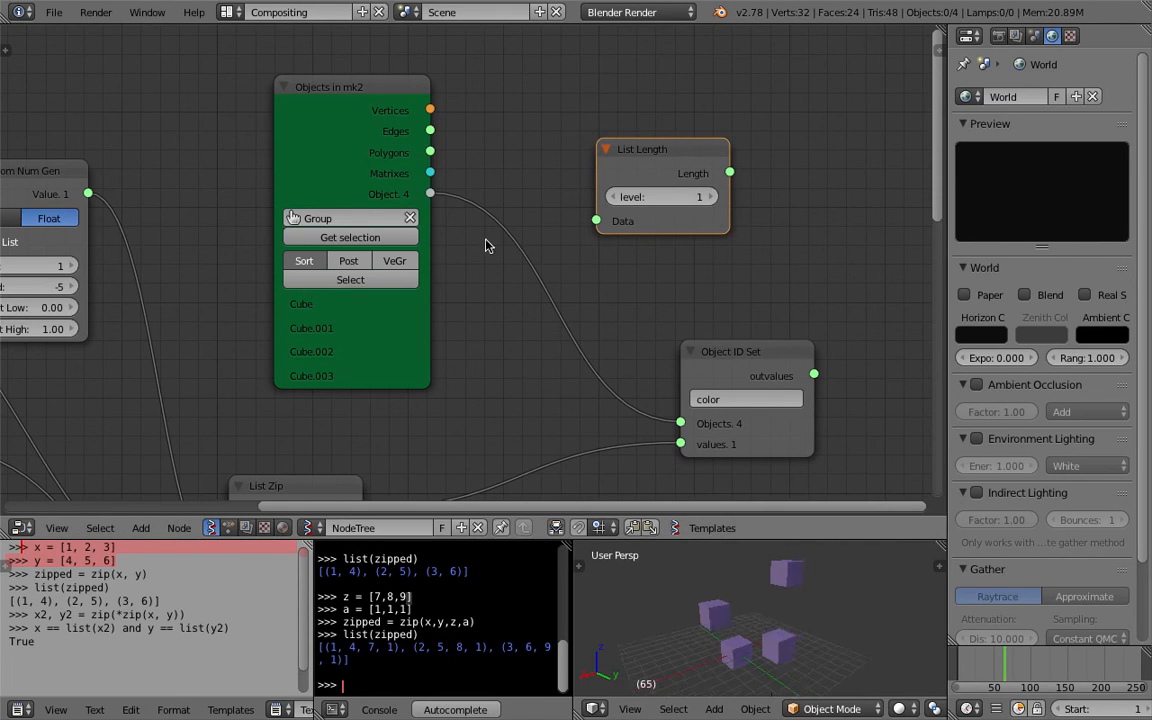
pyautogui.moveTo(430, 193); pyautogui.dragTo(596, 220)
# Add a Stethoscope node and connect List Length's Length output to its Data input
pyautogui.moveTo(447, 178); pyautogui.dragTo(291, 187, button='middle')
pyautogui.moveTo(678, 206); pyautogui.dragTo(629, 214, button='middle')
pyautogui.hotkey('shift', 'a')
pyautogui.click(647, 202)
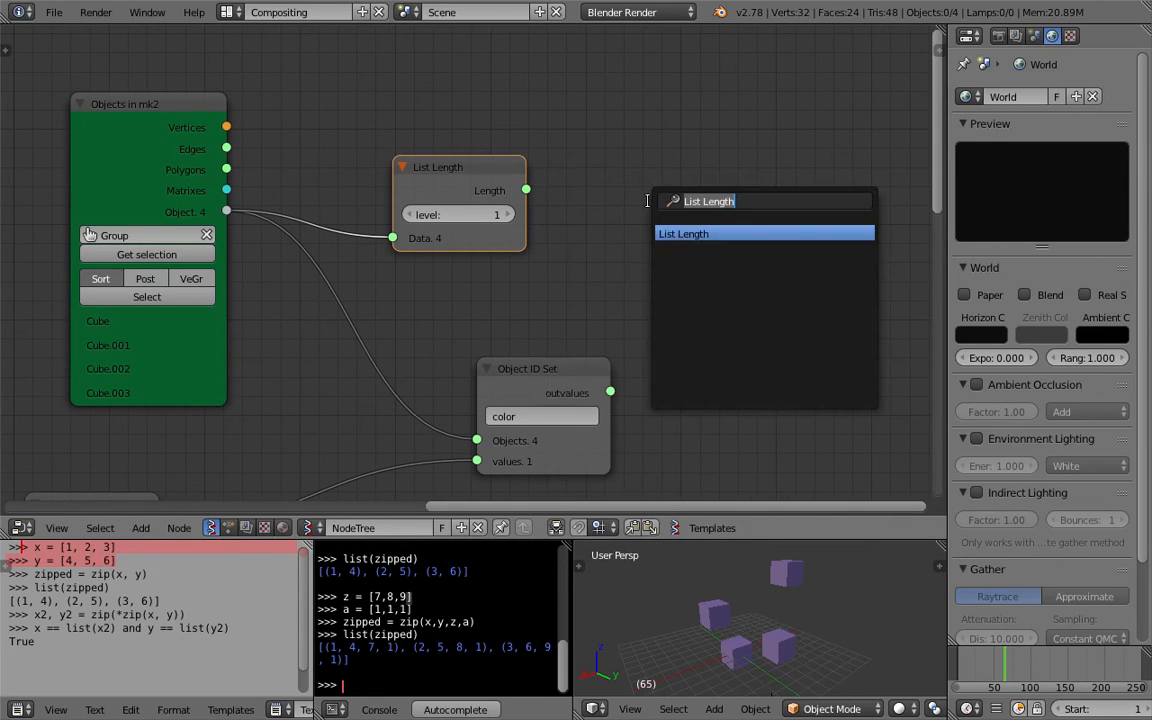
pyautogui.write('get l')
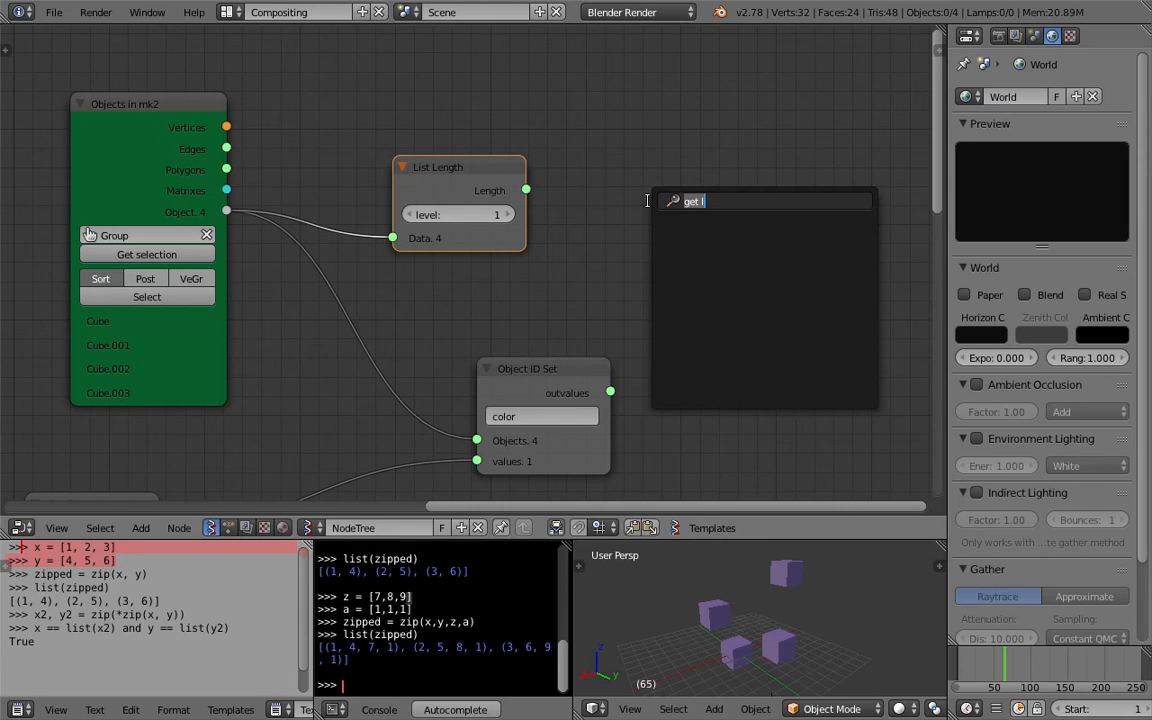
pyautogui.write('ste')
pyautogui.press('Return')
pyautogui.click(632, 196)
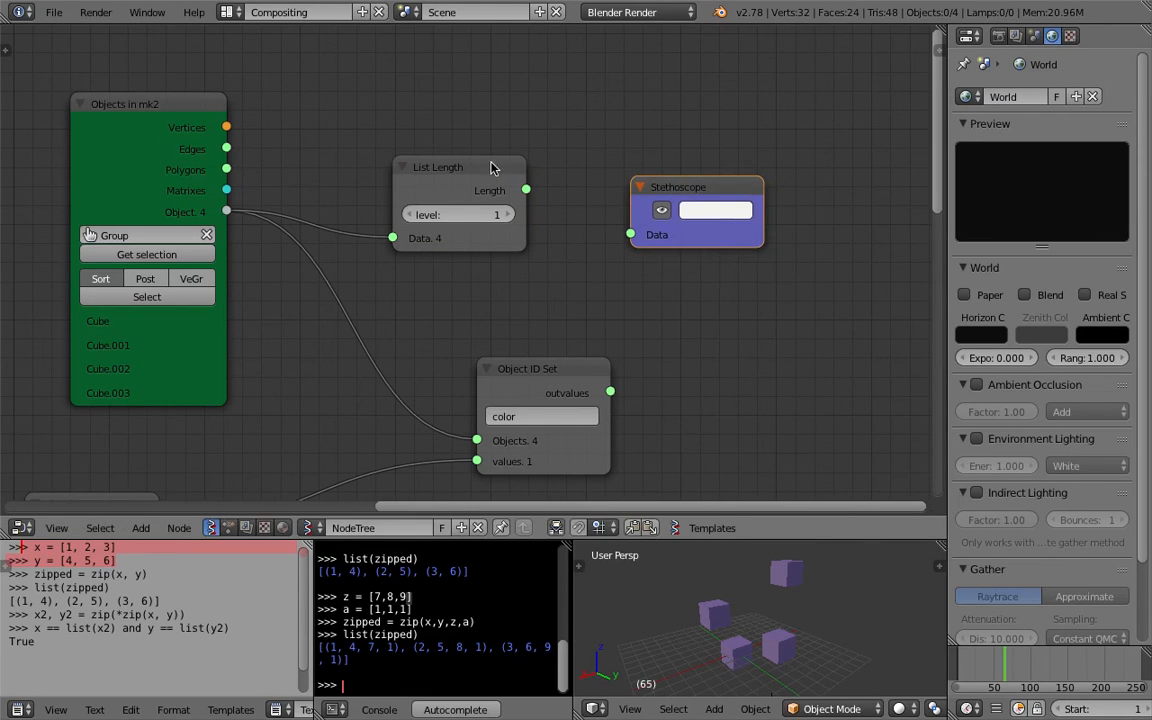
pyautogui.moveTo(522, 190); pyautogui.dragTo(630, 234)
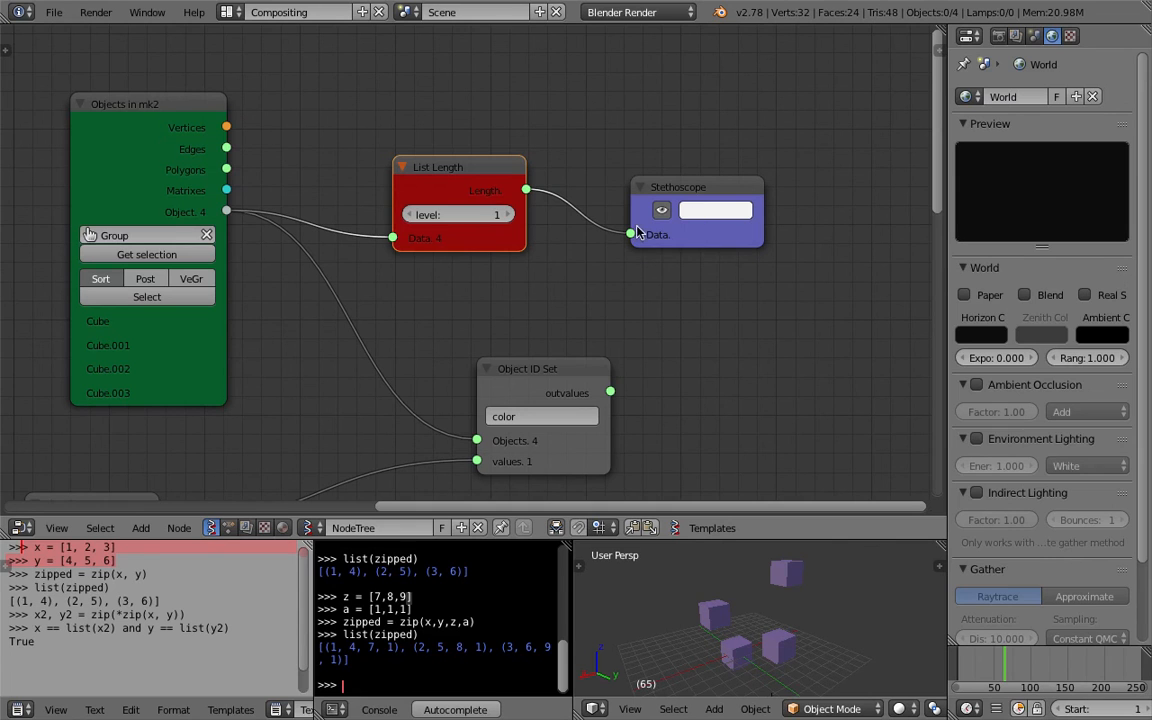
# Set the List Length level to 0 and save the file
pyautogui.click(415, 215)
pyautogui.moveTo(677, 127); pyautogui.dragTo(483, 141, button='middle')
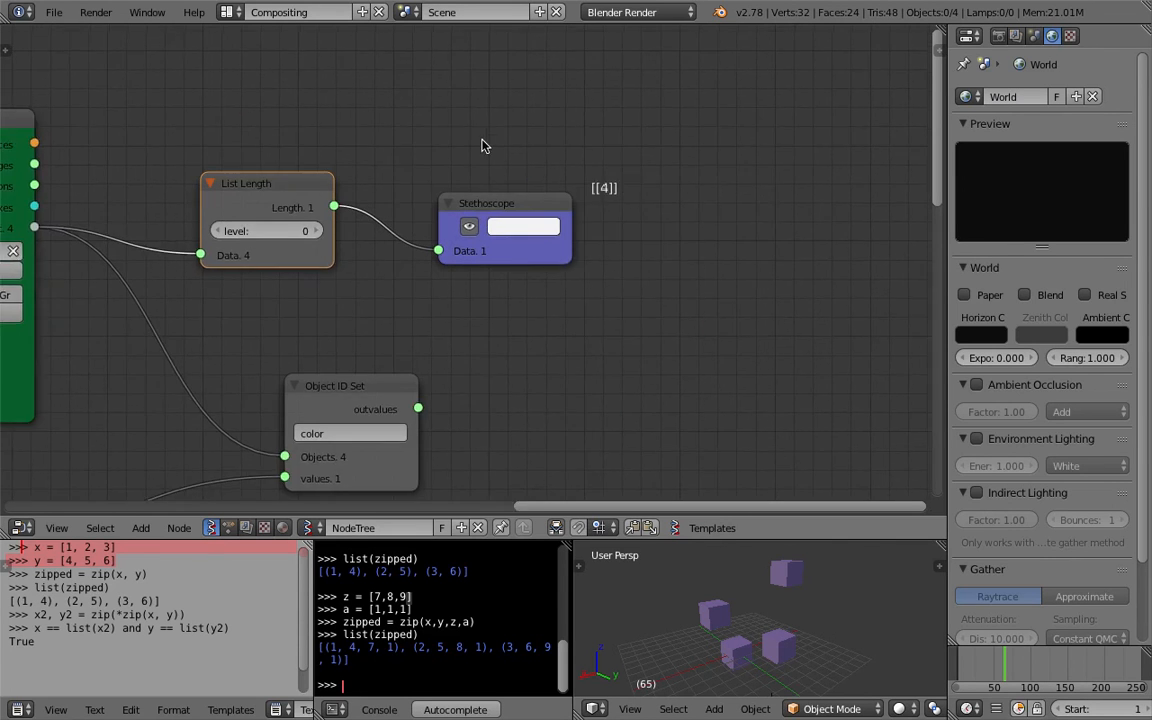
pyautogui.scroll(3, 487, 120)
pyautogui.hotkey('ctrl', 's')
pyautogui.press('Return')
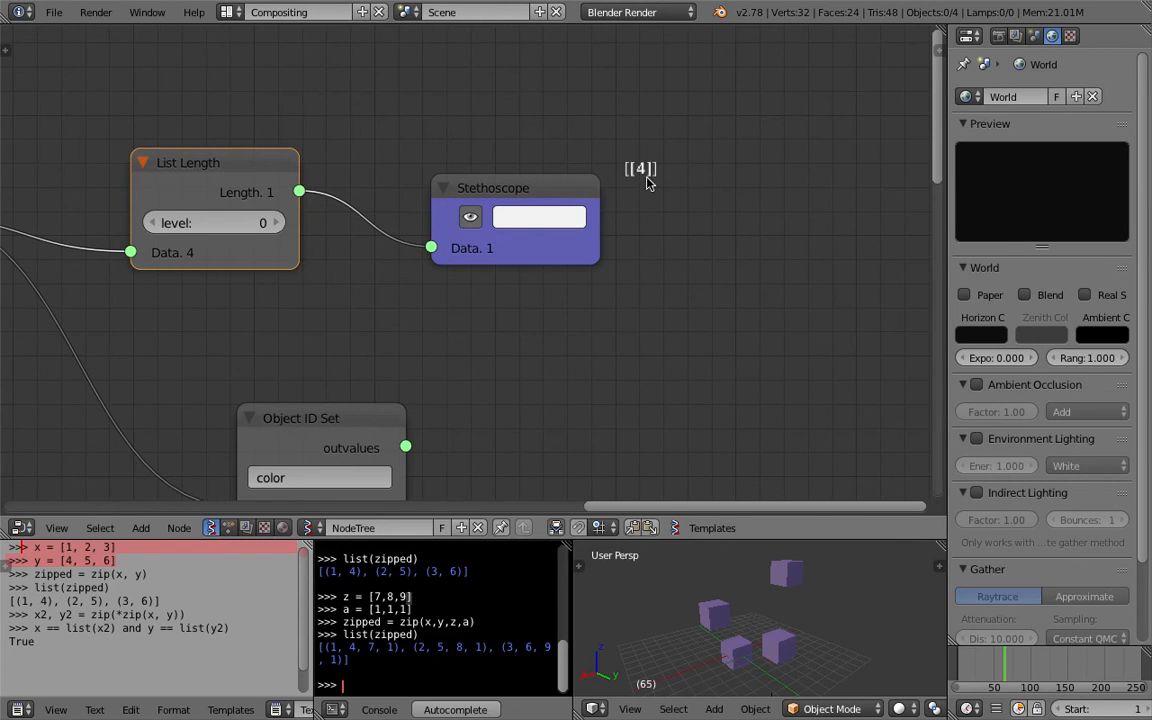
# Connect List Length's Length output to the Size input of all four Random Num Gen nodes
pyautogui.press('Home')
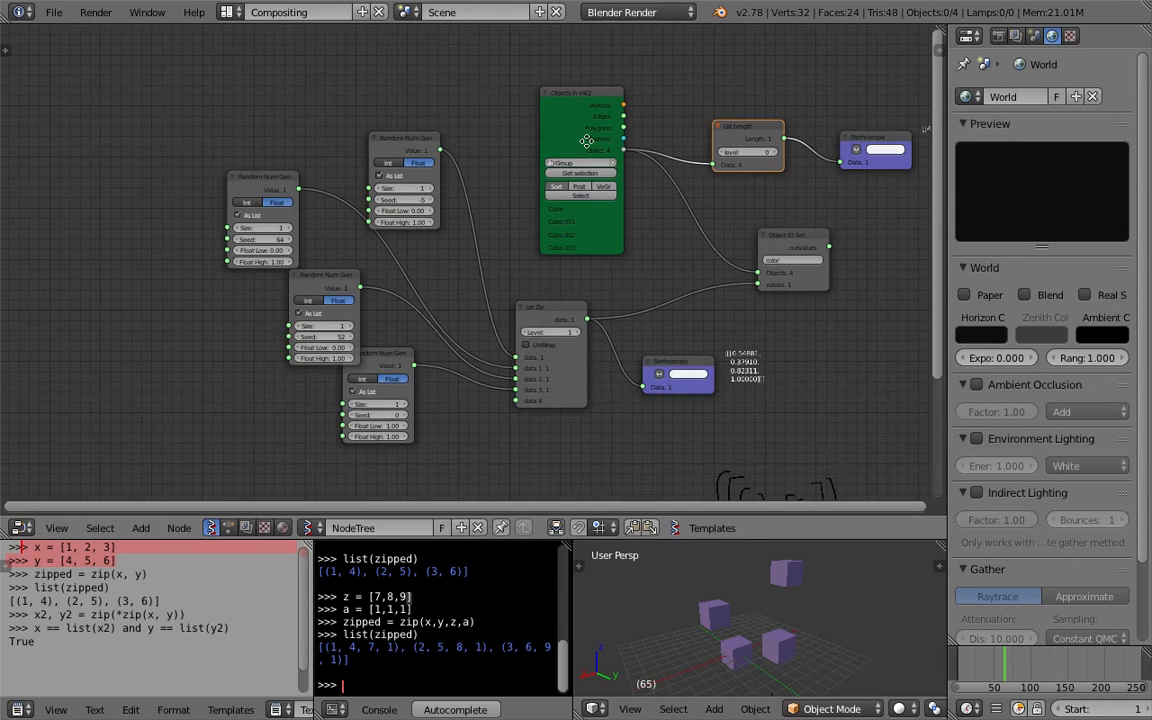
pyautogui.scroll(-1, 686, 163)
pyautogui.moveTo(726, 153); pyautogui.dragTo(310, 201)
pyautogui.moveTo(726, 153); pyautogui.dragTo(169, 241)
pyautogui.moveTo(726, 153); pyautogui.dragTo(231, 340)
pyautogui.scroll(-1, 215, 302)
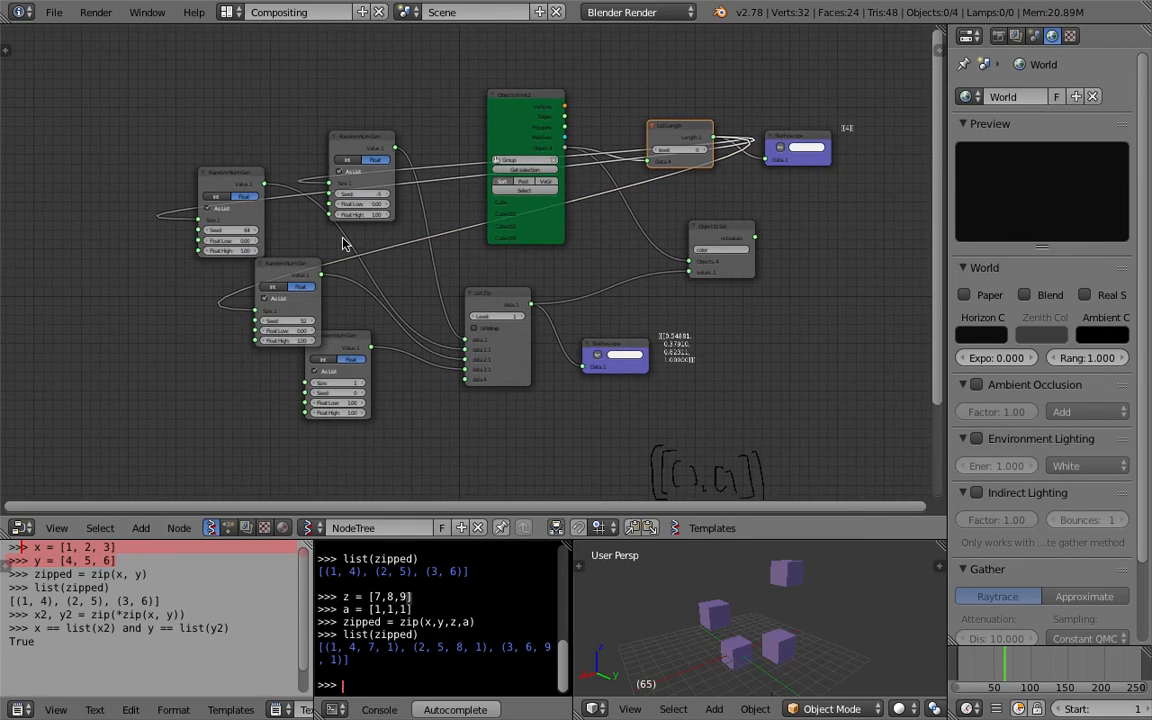
pyautogui.moveTo(716, 143); pyautogui.dragTo(305, 383)
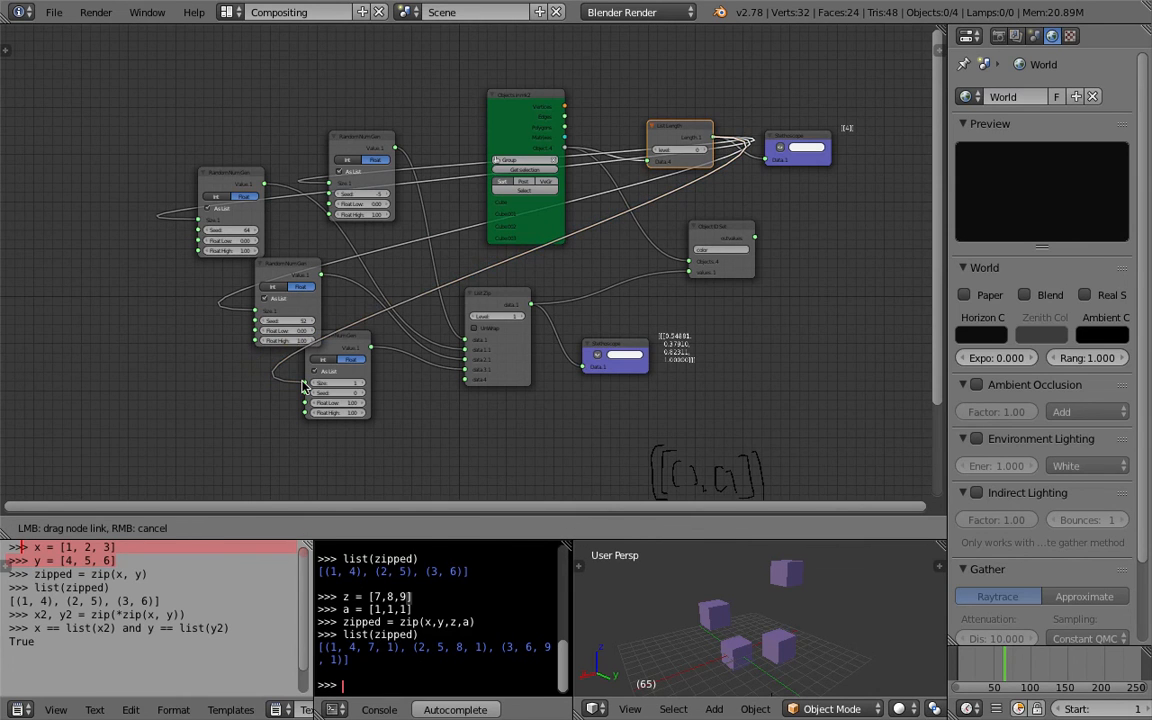
pyautogui.scroll(2, 494, 279)
pyautogui.scroll(-2, 494, 279)
# Move the Objects in mk2 and List Length nodes to the left of the Random Num Gen nodes, and save the file
pyautogui.moveTo(591, 95); pyautogui.dragTo(120, 108)
pyautogui.moveTo(770, 111); pyautogui.dragTo(150, 244)
pyautogui.moveTo(106, 104); pyautogui.dragTo(58, 202)
pyautogui.moveTo(191, 190); pyautogui.dragTo(268, 205, button='middle')
pyautogui.scroll(1, 221, 152)
pyautogui.hotkey('ctrl', 's')
pyautogui.click(222, 153)
# Collapse the List Length node and spread out the Random Num Gen nodes so their links are readable
pyautogui.moveTo(368, 147); pyautogui.dragTo(371, 95)
pyautogui.click(157, 247)
pyautogui.press('h')
pyautogui.moveTo(158, 247); pyautogui.dragTo(161, 221)
pyautogui.moveTo(350, 89); pyautogui.dragTo(305, 38)
pyautogui.moveTo(522, 108); pyautogui.dragTo(445, 120)
pyautogui.moveTo(445, 252); pyautogui.dragTo(402, 262)
pyautogui.moveTo(508, 336); pyautogui.dragTo(480, 395)
pyautogui.moveTo(481, 236); pyautogui.dragTo(496, 331, button='middle')
# Show the node editor's grease pencil settings and set the stroke color to white
pyautogui.click(940, 50)
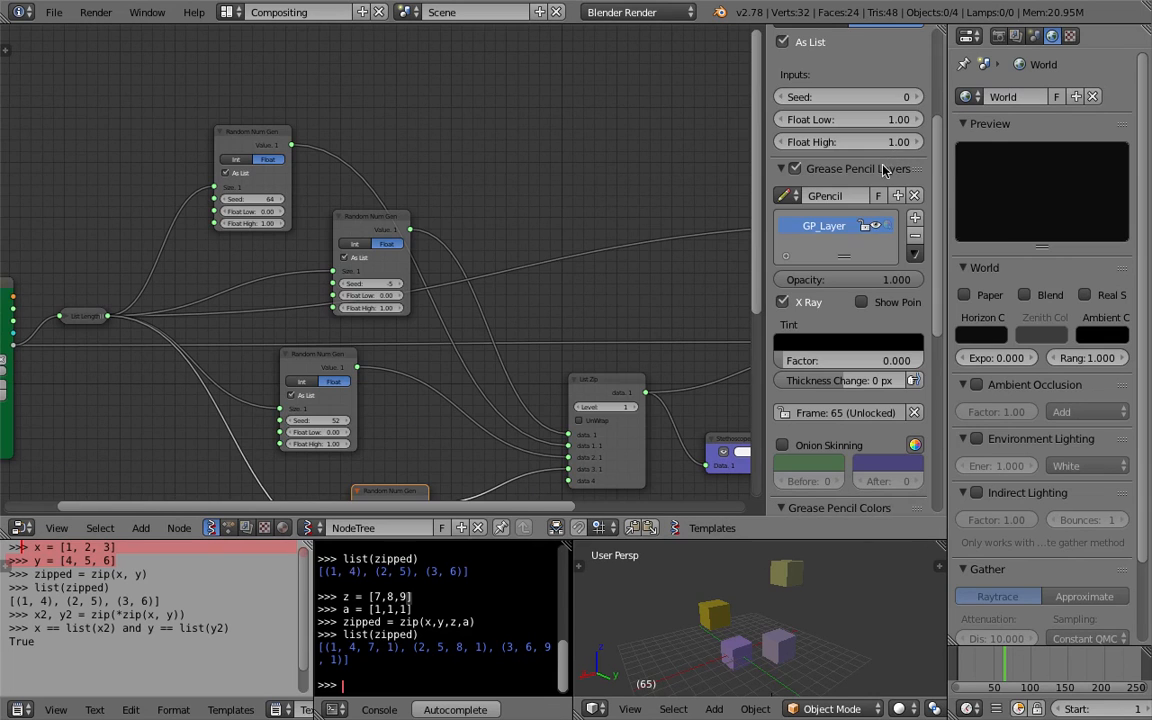
pyautogui.click(843, 347)
pyautogui.scroll(2, 869, 296)
pyautogui.scroll(-6, 882, 357)
pyautogui.scroll(-3, 876, 359)
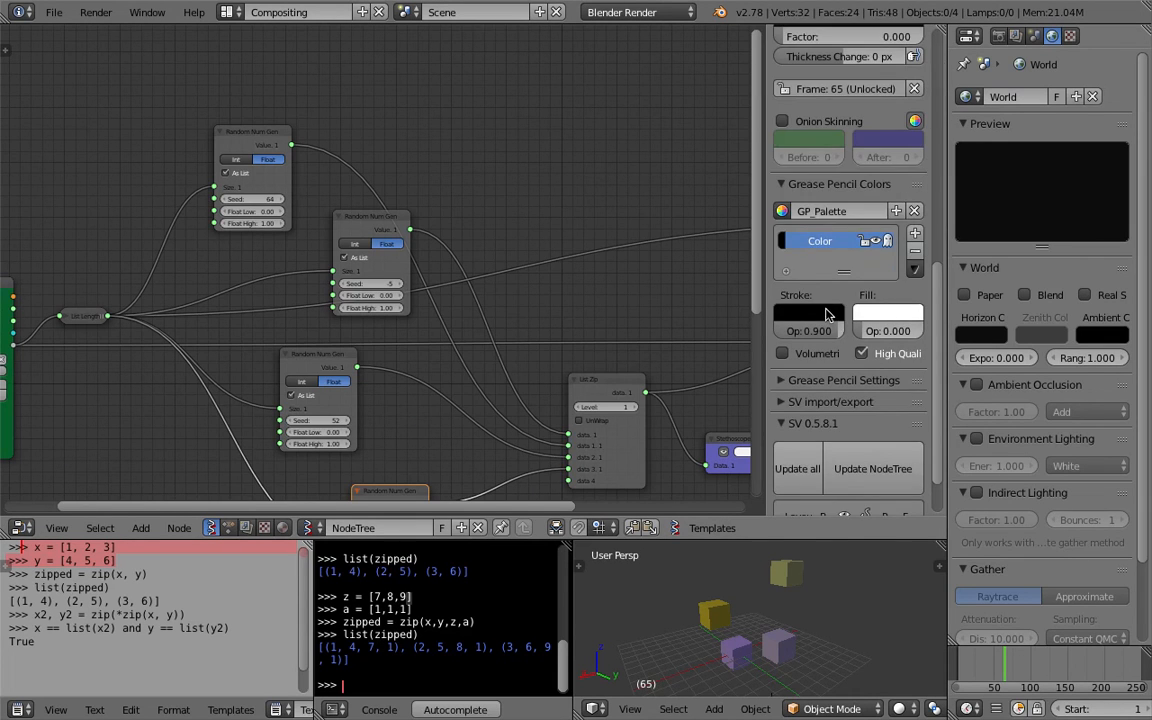
pyautogui.click(827, 315)
pyautogui.moveTo(929, 133); pyautogui.dragTo(922, 80)
# Label the four Random Num Gen nodes R, G, B and A with grease pencil
pyautogui.moveTo(319, 153); pyautogui.dragTo(332, 188, button='middle')
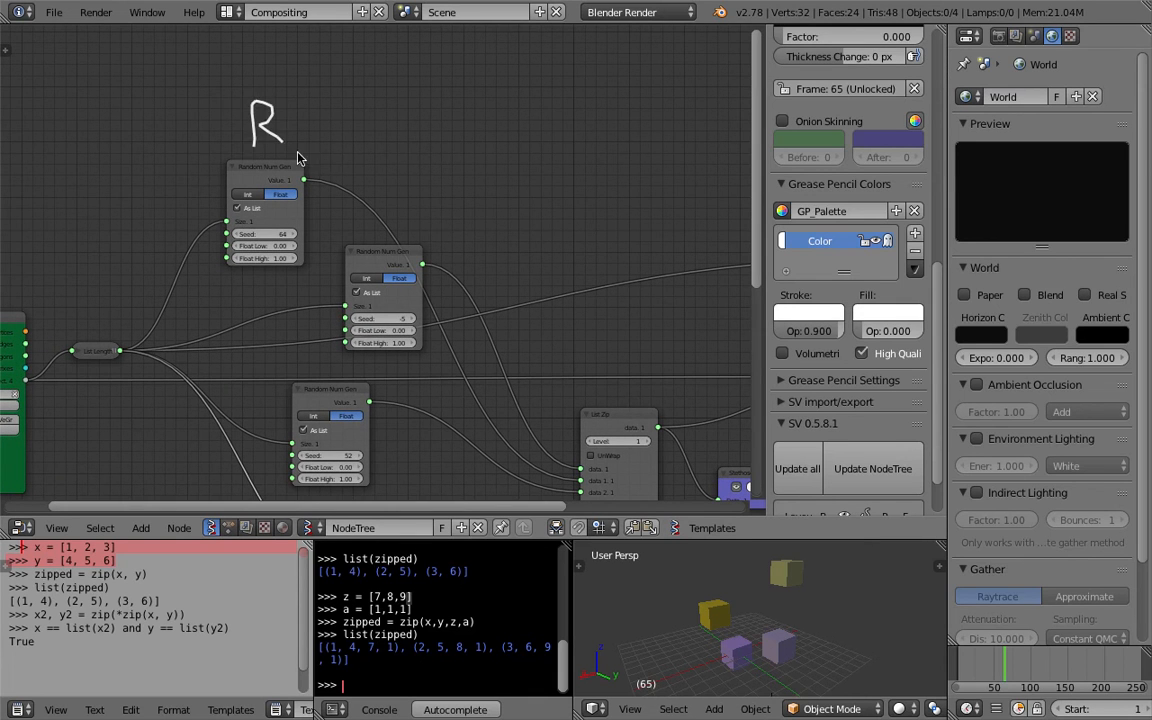
pyautogui.moveTo(277, 398); pyautogui.dragTo(284, 303, button='middle')
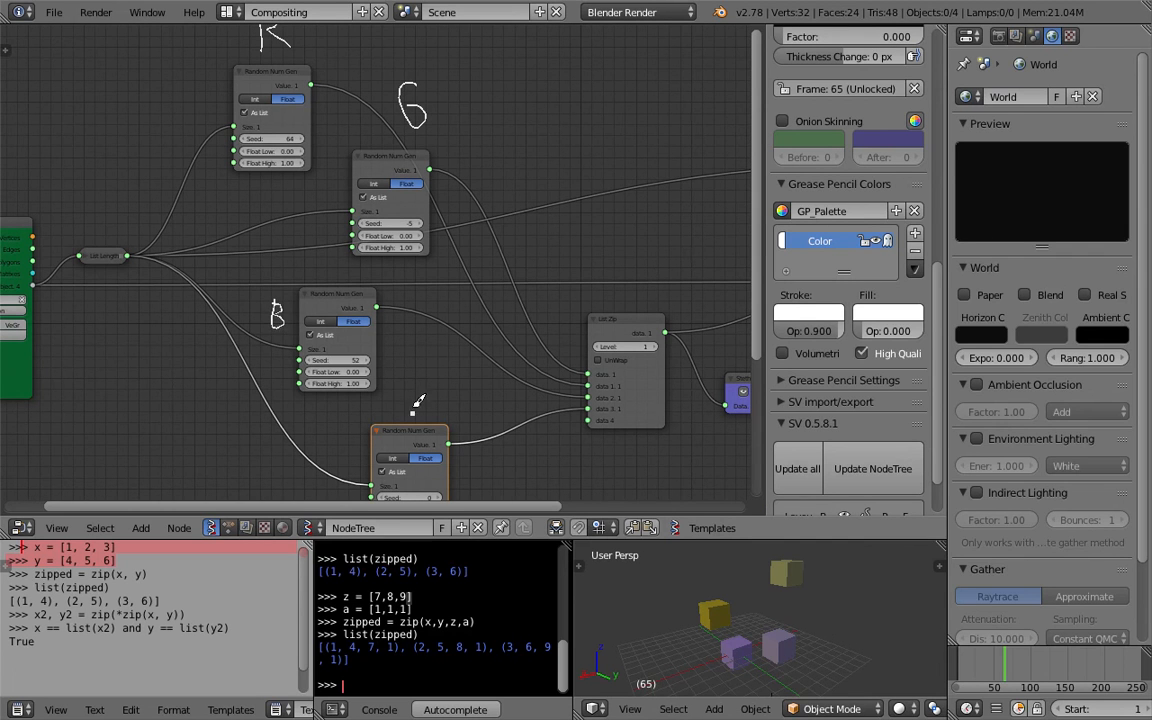
pyautogui.press('Home')
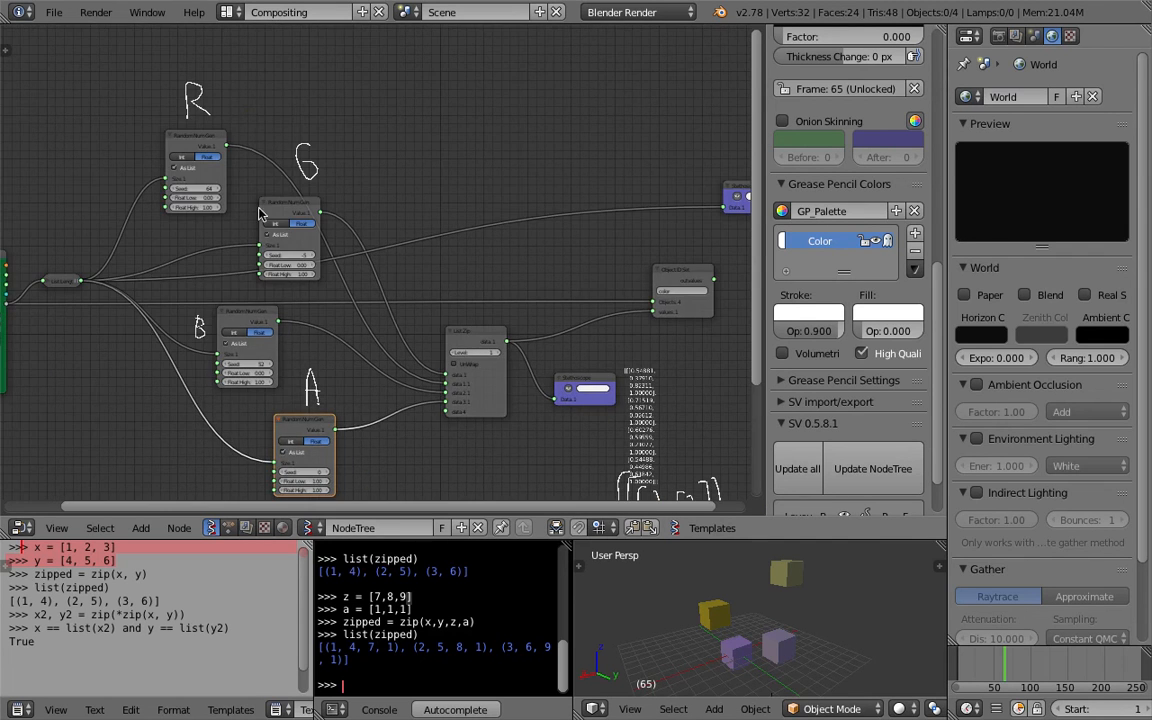
# Select the List Zip node and close the node editor's properties sidebar
pyautogui.moveTo(368, 315); pyautogui.dragTo(140, 200, button='middle')
pyautogui.scroll(7, 368, 219)
pyautogui.moveTo(308, 262); pyautogui.dragTo(367, 253, button='middle')
pyautogui.click(242, 215)
pyautogui.moveTo(219, 211); pyautogui.dragTo(415, 220, button='middle')
pyautogui.scroll(1, 408, 214)
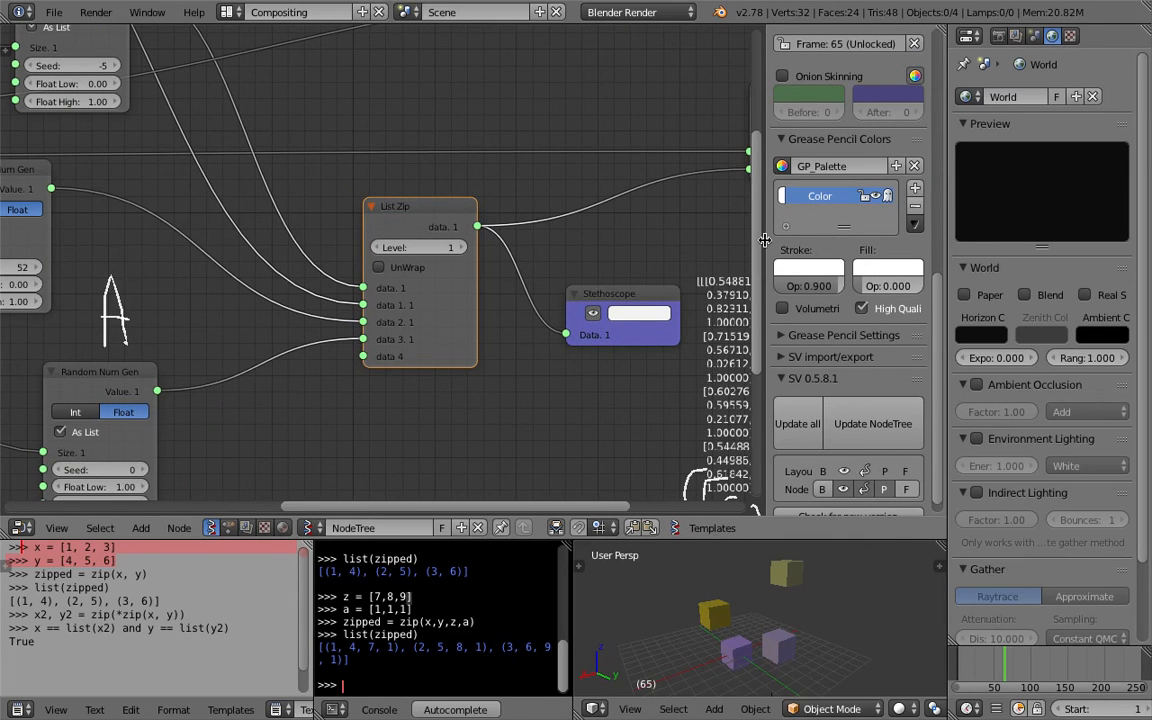
pyautogui.moveTo(765, 240); pyautogui.dragTo(1034, 238)
# Set the Sverchok add-on's node theme preset to Nipon Blossom in the user preferences
pyautogui.scroll(-4, 502, 249)
pyautogui.moveTo(504, 249); pyautogui.dragTo(619, 251, button='middle')
pyautogui.moveTo(755, 356); pyautogui.dragTo(648, 442, button='middle')
pyautogui.moveTo(745, 274); pyautogui.dragTo(755, 270, button='middle')
pyautogui.click(54, 12)
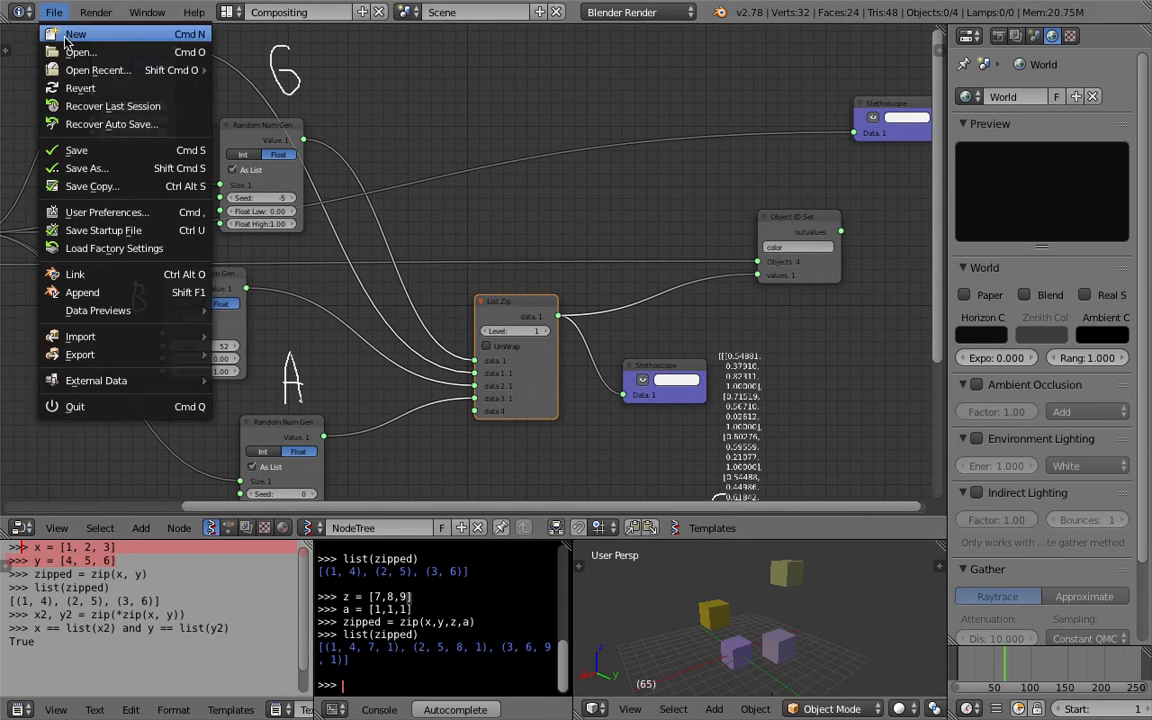
pyautogui.click(140, 213)
pyautogui.click(122, 70)
pyautogui.write('sver')
pyautogui.click(167, 77)
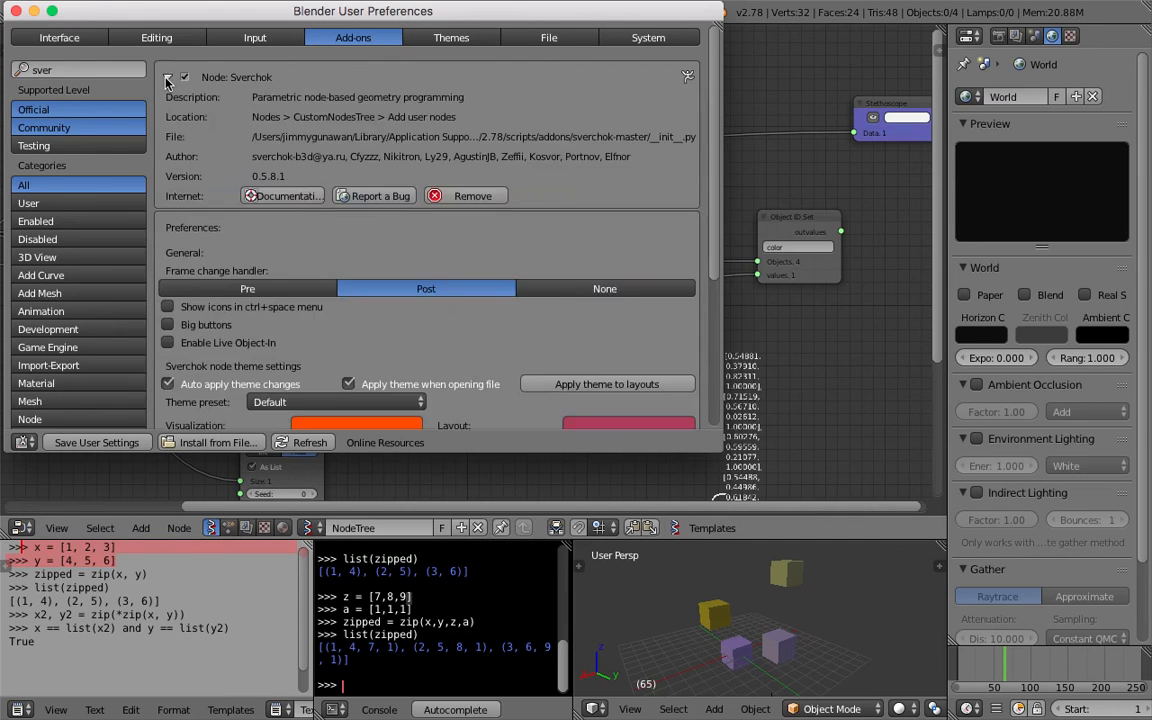
pyautogui.scroll(-5, 275, 285)
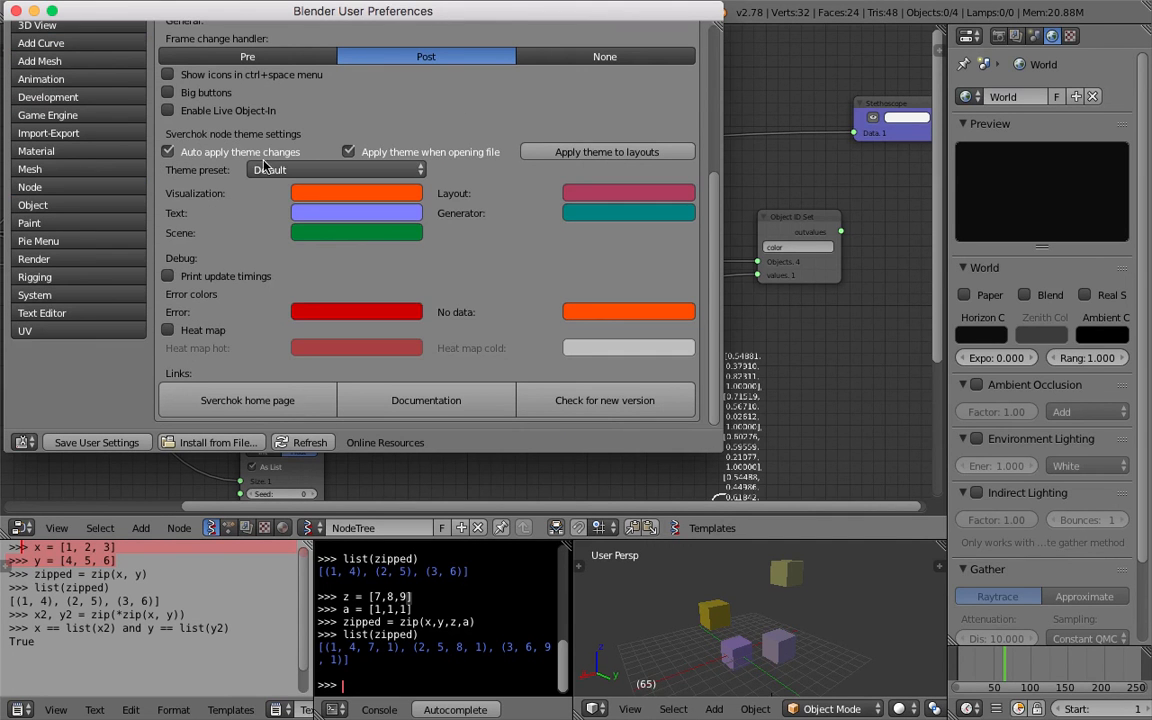
pyautogui.click(296, 170)
pyautogui.click(298, 130)
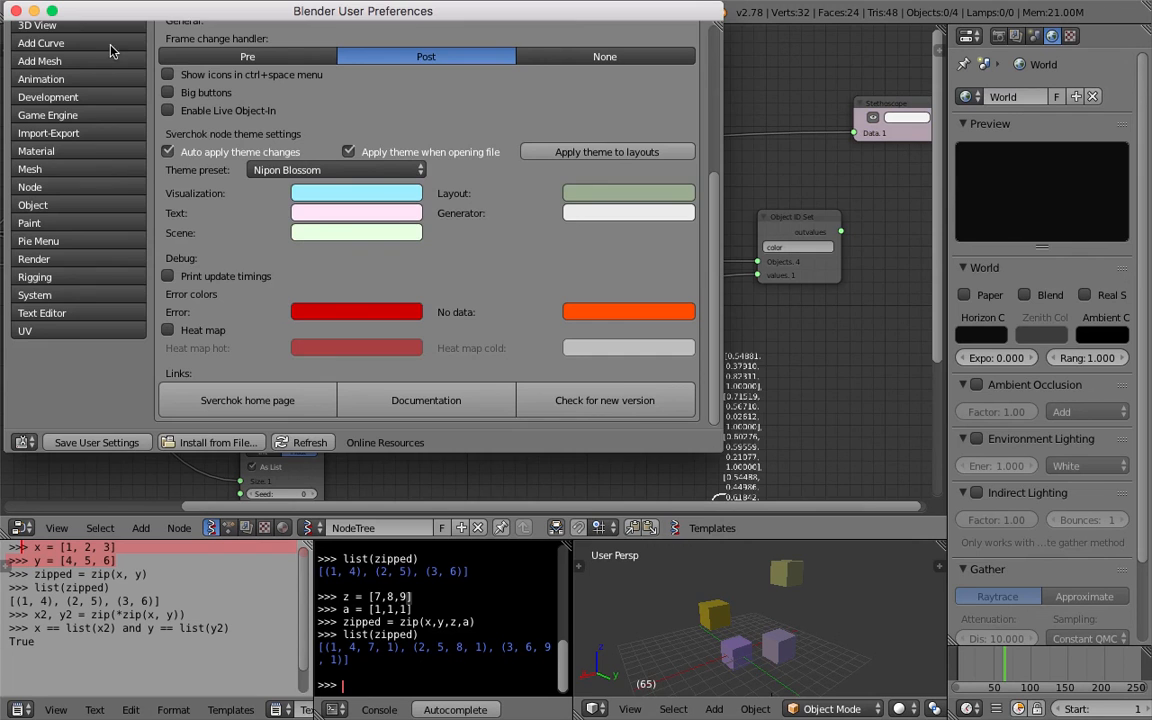
pyautogui.click(17, 12)
# Save the project over the existing .blend file
pyautogui.scroll(-4, 555, 195)
pyautogui.moveTo(549, 224); pyautogui.dragTo(578, 247, button='middle')
pyautogui.hotkey('ctrl', 's')
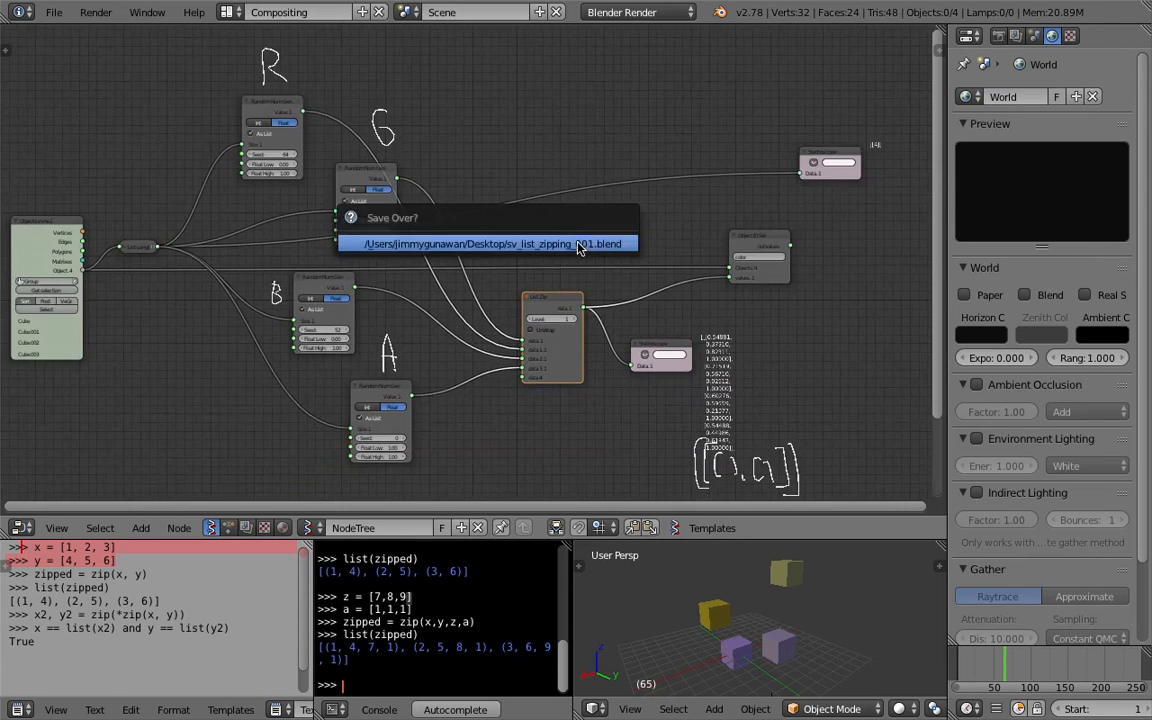
pyautogui.click(578, 244)
# Nudge the Objects in mk2 and List Length nodes upward and save the project again
pyautogui.scroll(1, 410, 213)
pyautogui.scroll(1, 245, 255)
pyautogui.moveTo(75, 211); pyautogui.dragTo(88, 199)
pyautogui.moveTo(165, 236); pyautogui.dragTo(165, 202)
pyautogui.hotkey('ctrl', 's')
pyautogui.click(162, 203)
# Bring the Stethoscope fed by List Length closer to the Random Num Gen nodes and save the project
pyautogui.moveTo(534, 230); pyautogui.dragTo(396, 248, button='middle')
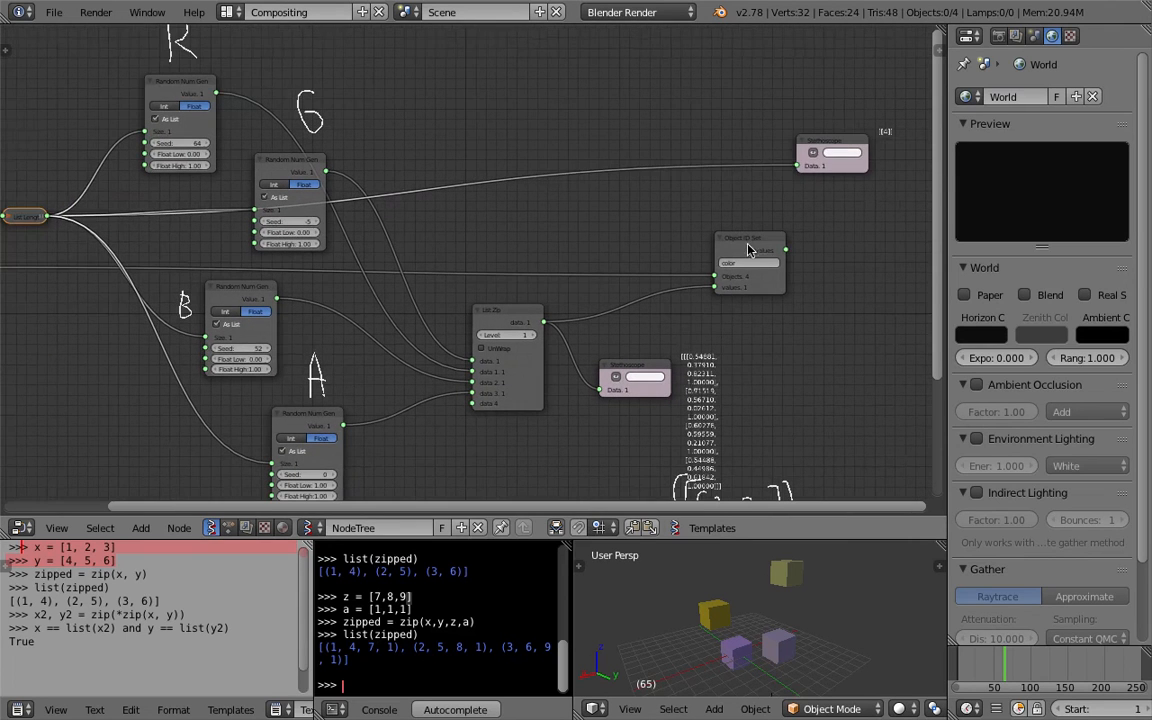
pyautogui.moveTo(853, 151); pyautogui.dragTo(723, 152)
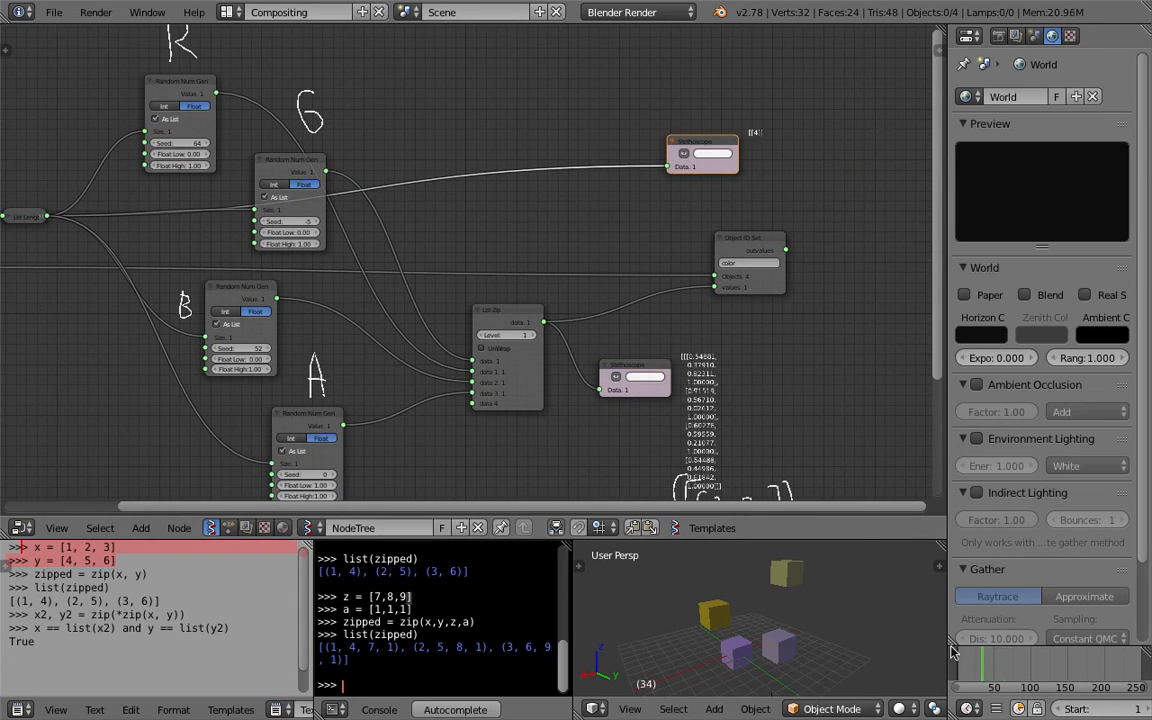
pyautogui.hotkey('ctrl', 's')
pyautogui.moveTo(563, 249); pyautogui.dragTo(505, 268, button='middle')
pyautogui.click(658, 249)
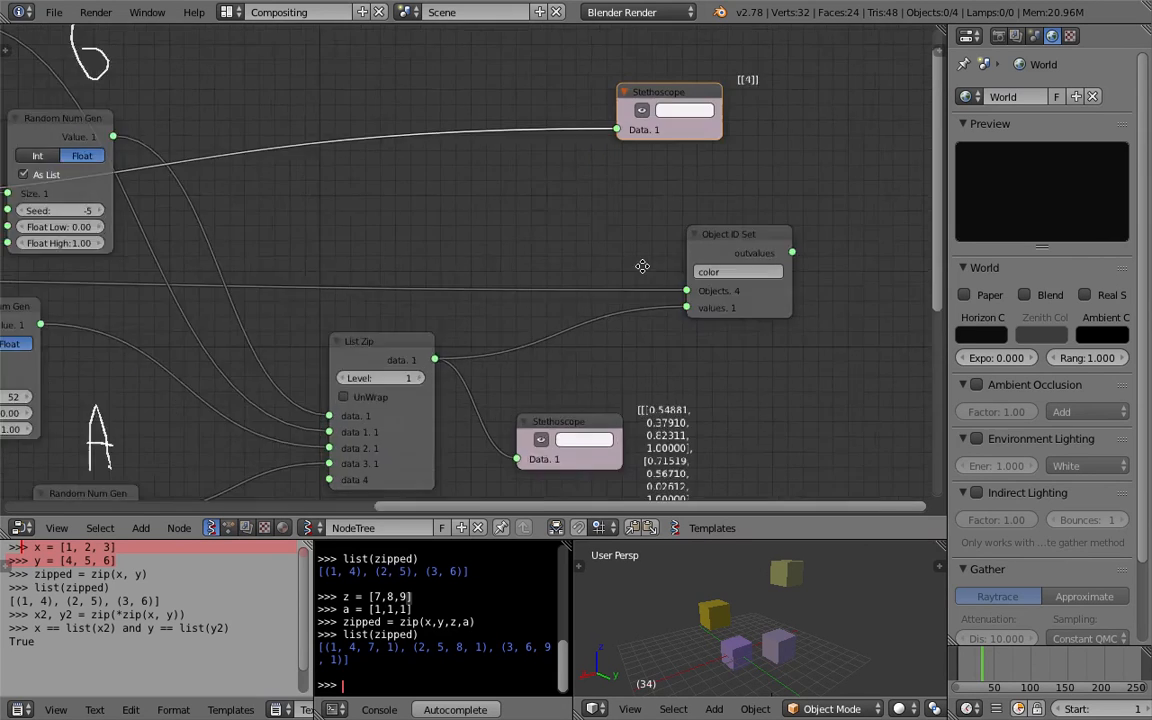
# Make the 3D viewport taller by shrinking the node editor's height
pyautogui.scroll(2, 505, 268)
pyautogui.scroll(-1, 549, 208)
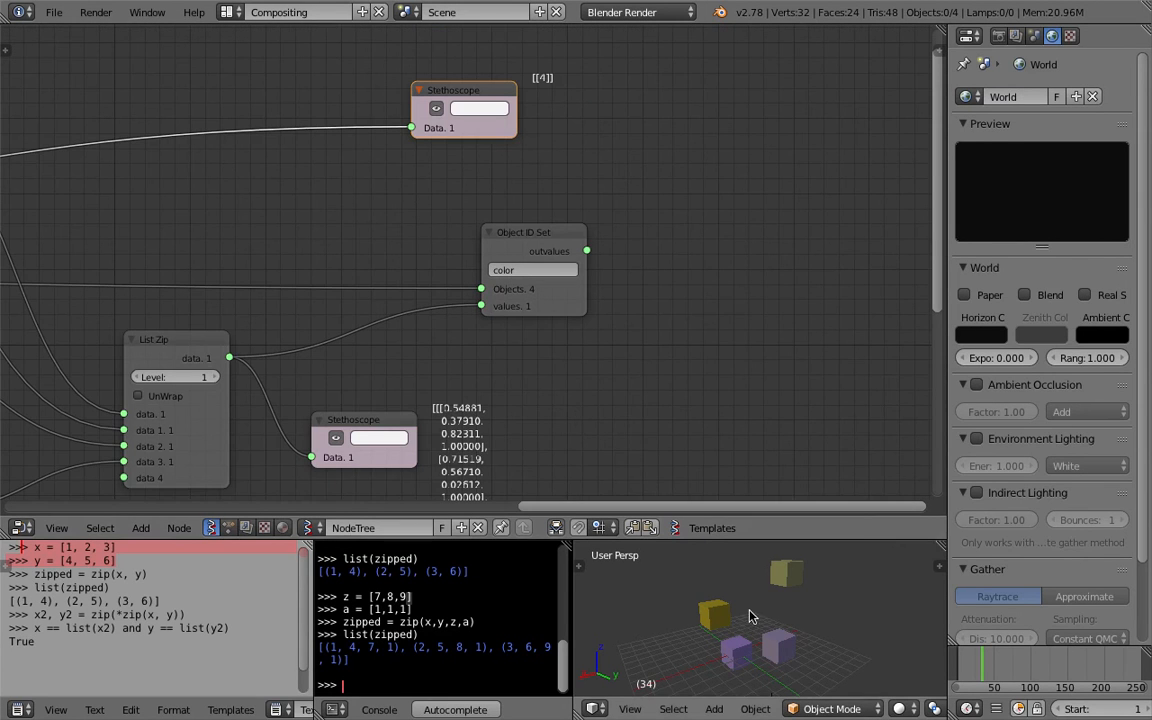
pyautogui.moveTo(779, 538); pyautogui.dragTo(779, 463)
# Recolor the cubes by setting the R, G and B Random Num Gen seeds to 185, 58 and 104
pyautogui.scroll(-5, 400, 285)
pyautogui.scroll(-2, 207, 250)
pyautogui.moveTo(207, 250); pyautogui.dragTo(541, 228, button='middle')
pyautogui.scroll(3, 541, 228)
pyautogui.moveTo(416, 256); pyautogui.dragTo(419, 265, button='middle')
pyautogui.moveTo(408, 309); pyautogui.dragTo(437, 309)
pyautogui.moveTo(449, 172); pyautogui.dragTo(486, 172)
pyautogui.moveTo(330, 88); pyautogui.dragTo(332, 88)
pyautogui.moveTo(544, 143); pyautogui.dragTo(526, 163, button='middle')
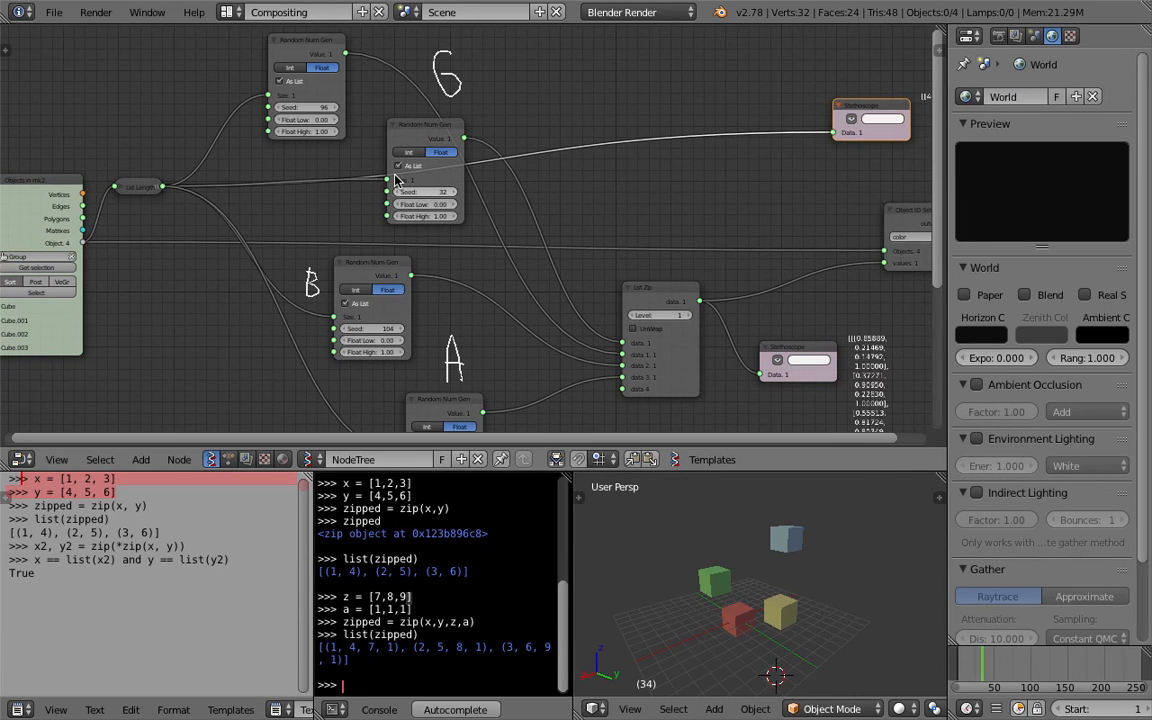
pyautogui.moveTo(312, 107); pyautogui.dragTo(401, 107)
pyautogui.moveTo(422, 191); pyautogui.dragTo(448, 191)
pyautogui.moveTo(575, 130); pyautogui.dragTo(523, 191, button='middle')
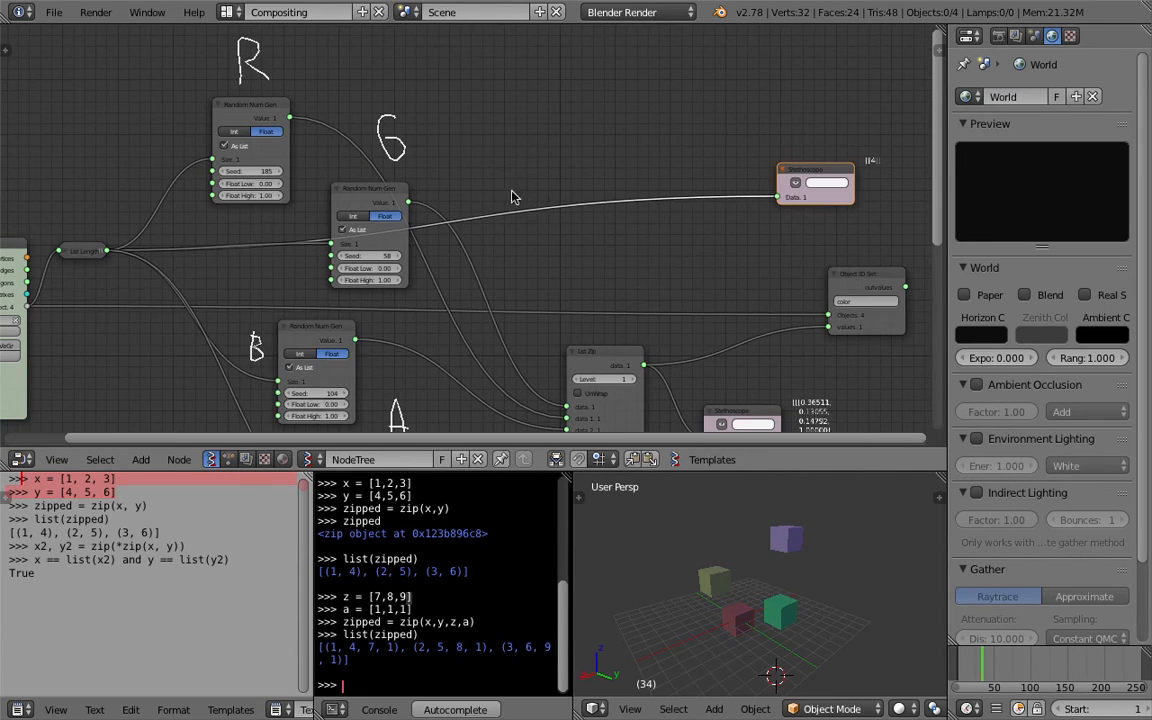
# Write HSV with grease pencil in the empty space above the nodes and circle it
pyautogui.moveTo(534, 75); pyautogui.dragTo(537, 120)
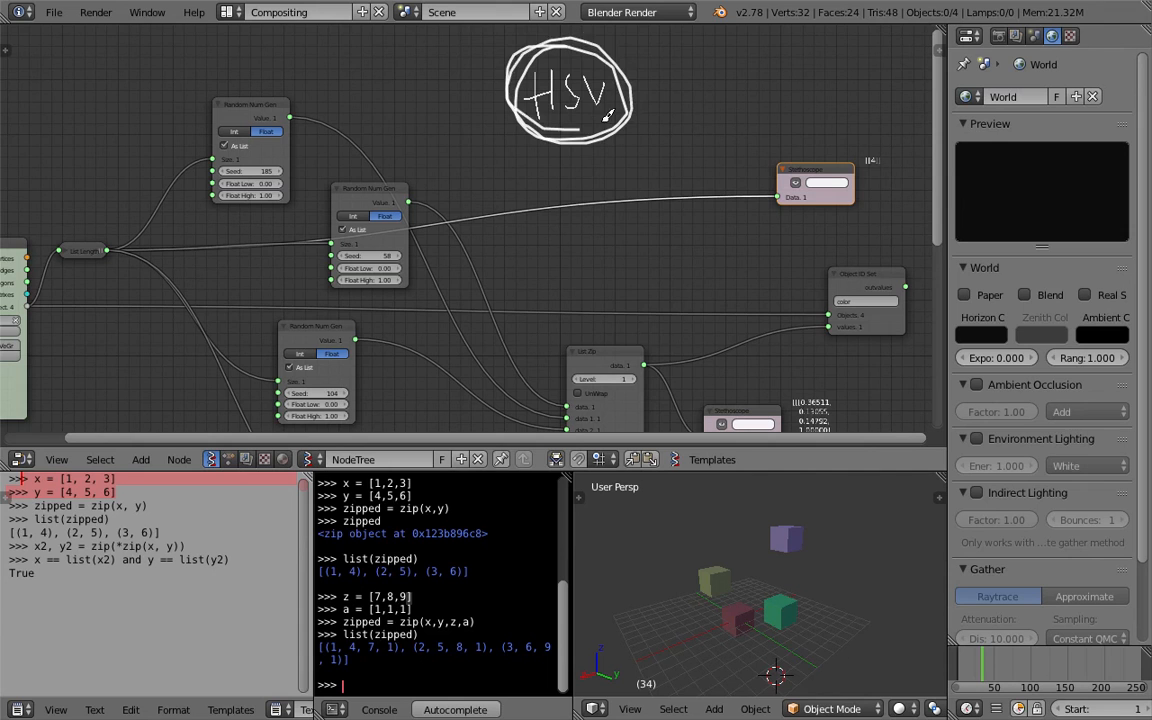
pyautogui.moveTo(606, 117); pyautogui.dragTo(616, 96)
pyautogui.moveTo(303, 82); pyautogui.dragTo(324, 80, button='middle')
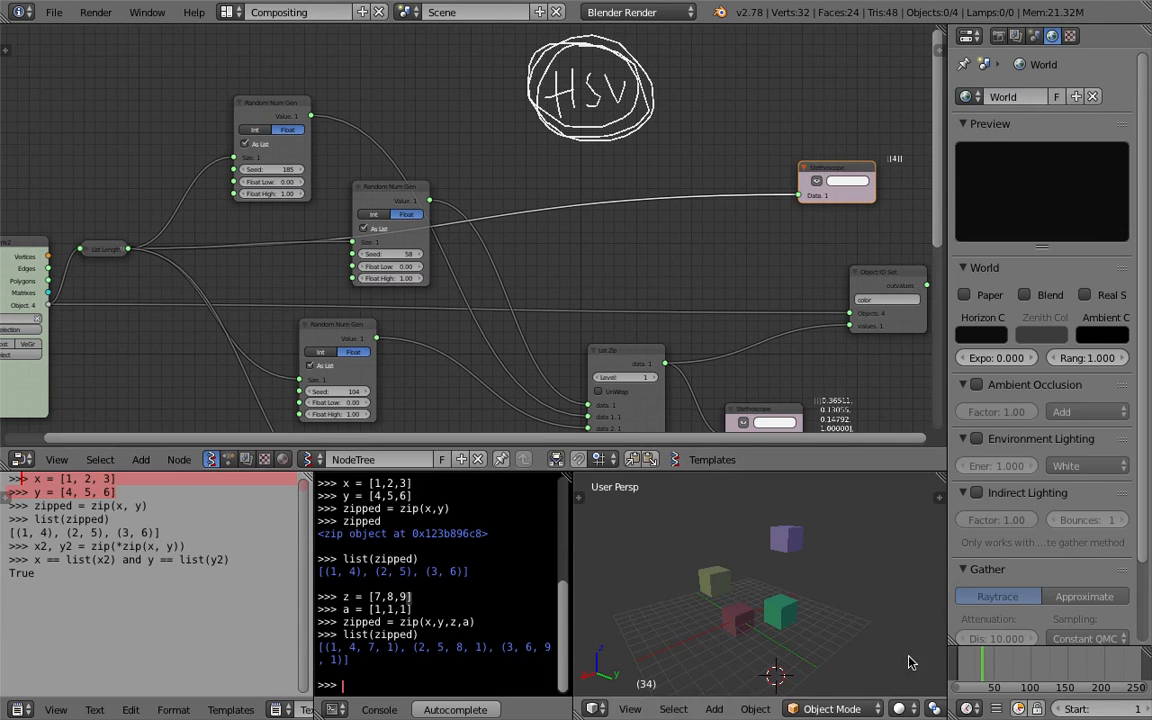
# Return the timeline to frame 1
pyautogui.scroll(-6, 1116, 711)
pyautogui.scroll(-3, 1085, 714)
pyautogui.click(1063, 711)
# Redraw the R, G, B and A grease pencil labels above the four Random Num Gen nodes
pyautogui.moveTo(604, 190); pyautogui.dragTo(595, 182, button='middle')
pyautogui.moveTo(256, 80); pyautogui.dragTo(257, 66)
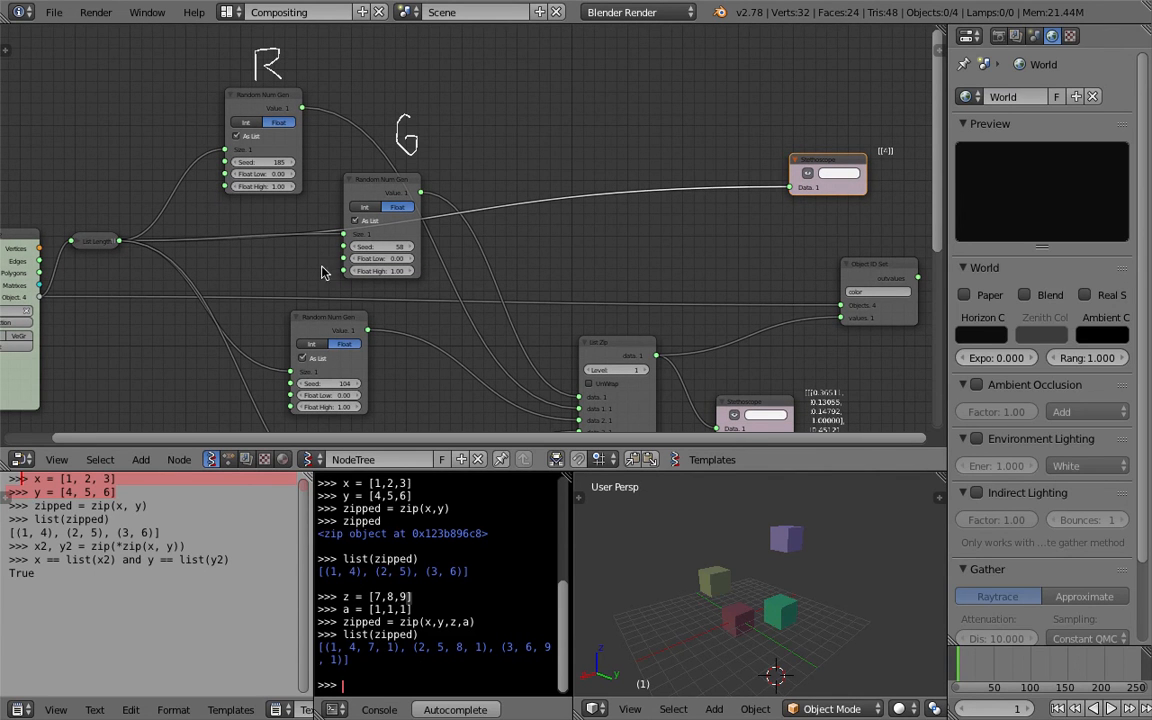
pyautogui.moveTo(318, 261); pyautogui.dragTo(303, 258)
pyautogui.moveTo(393, 315); pyautogui.dragTo(399, 163, button='middle')
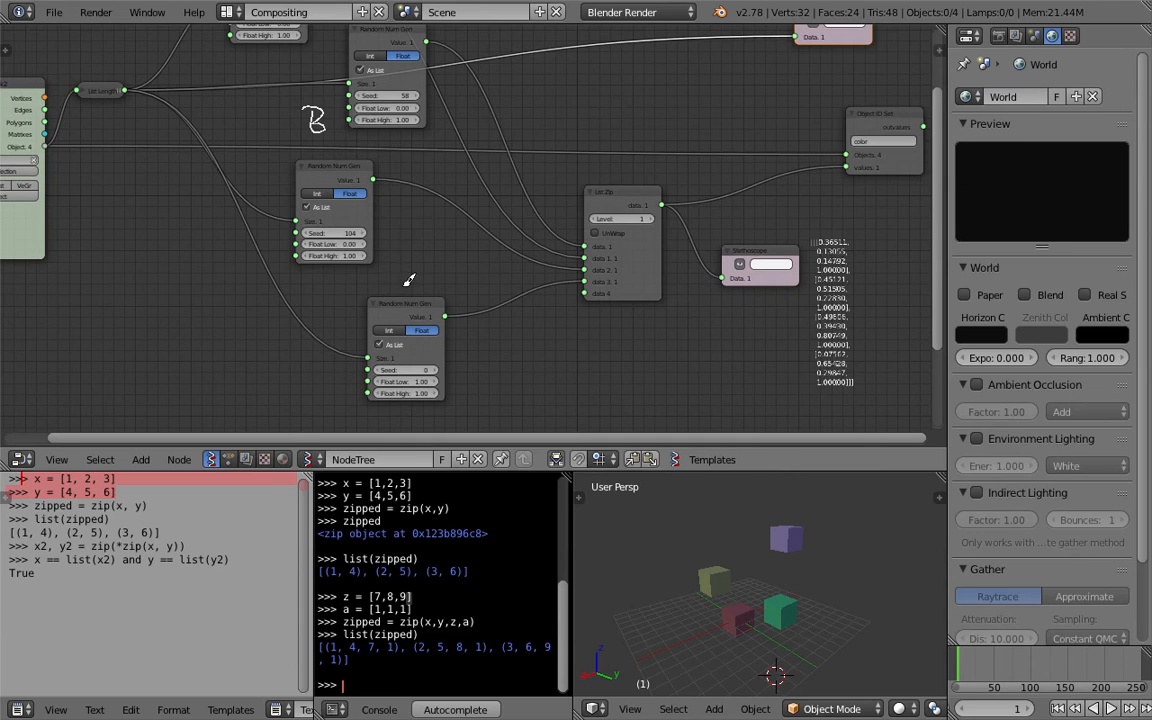
pyautogui.moveTo(414, 290); pyautogui.dragTo(418, 292)
pyautogui.moveTo(401, 274); pyautogui.dragTo(422, 271)
pyautogui.moveTo(447, 257); pyautogui.dragTo(434, 230, button='middle')
# Examine the zipped RGBA sublists in the Stethoscope output of the List Zip node
pyautogui.moveTo(536, 243); pyautogui.dragTo(358, 284, button='middle')
pyautogui.scroll(7, 486, 293)
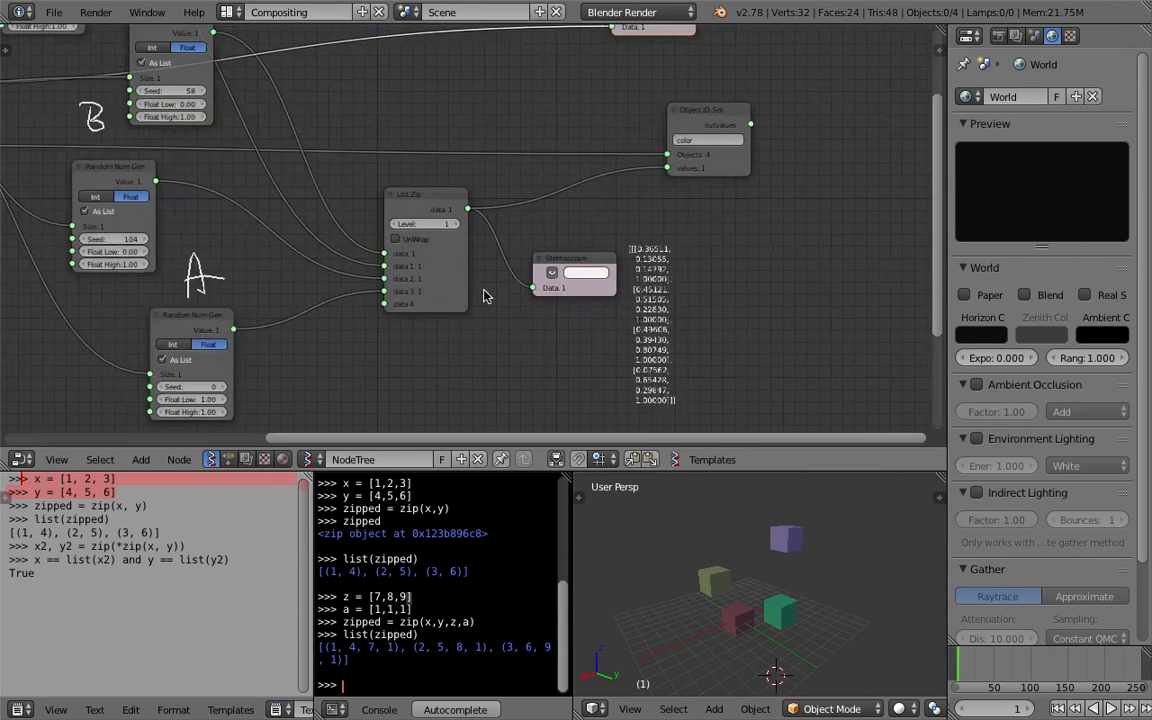
pyautogui.moveTo(690, 337); pyautogui.dragTo(452, 239, button='middle')
pyautogui.scroll(3, 451, 239)
pyautogui.moveTo(475, 186); pyautogui.dragTo(434, 133, button='middle')
pyautogui.scroll(2, 457, 235)
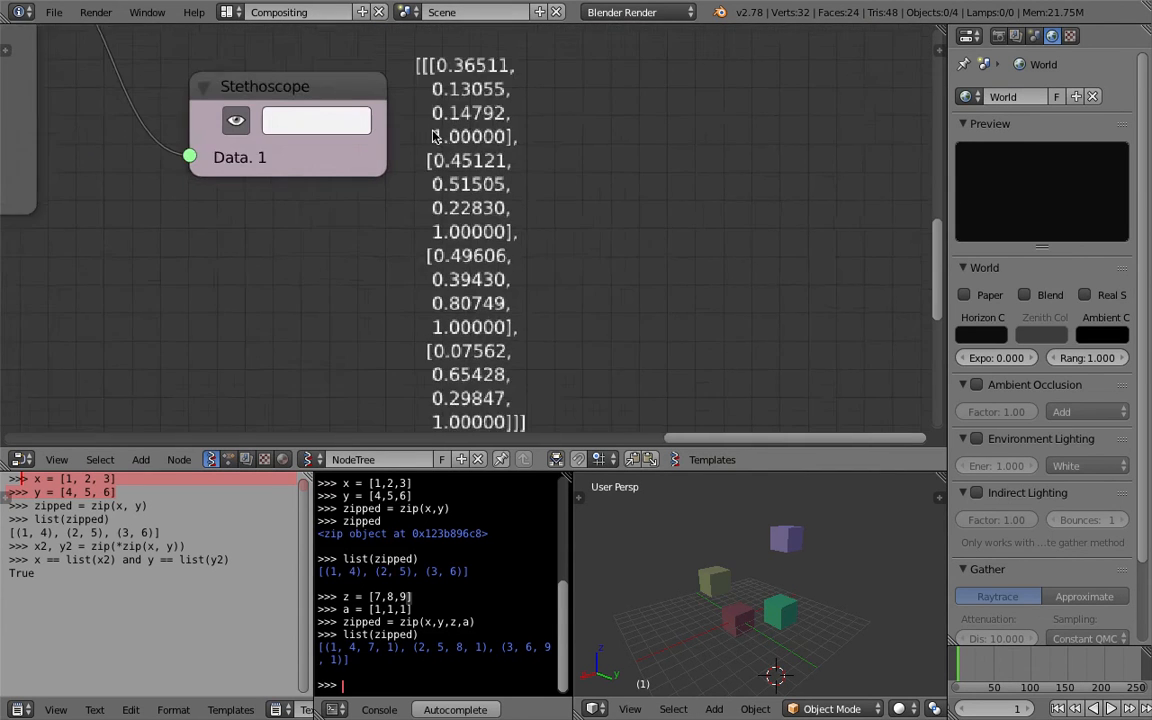
pyautogui.scroll(-1, 440, 130)
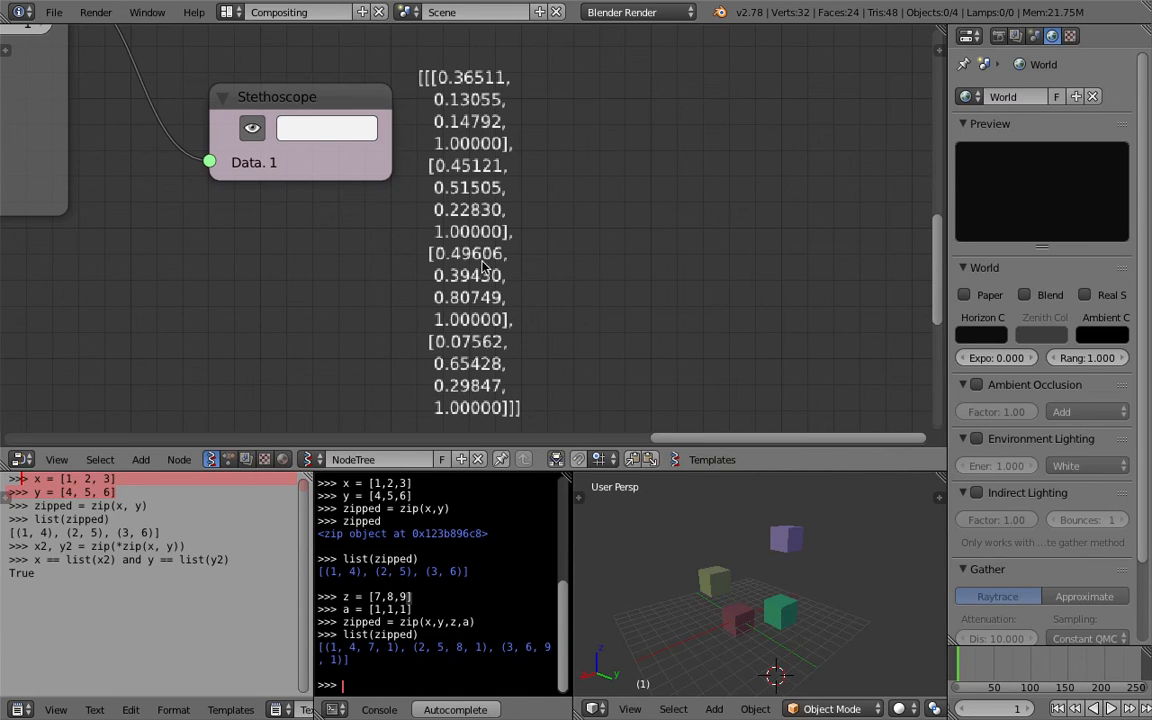
# Save the project and place the 3D cursor beside the group of cubes
pyautogui.scroll(-3, 494, 386)
pyautogui.scroll(-4, 686, 545)
pyautogui.moveTo(686, 545); pyautogui.dragTo(748, 550, button='middle')
pyautogui.hotkey('ctrl', 's')
pyautogui.click(698, 574)
pyautogui.scroll(2, 640, 540)
pyautogui.click(748, 550)
pyautogui.click(709, 593)
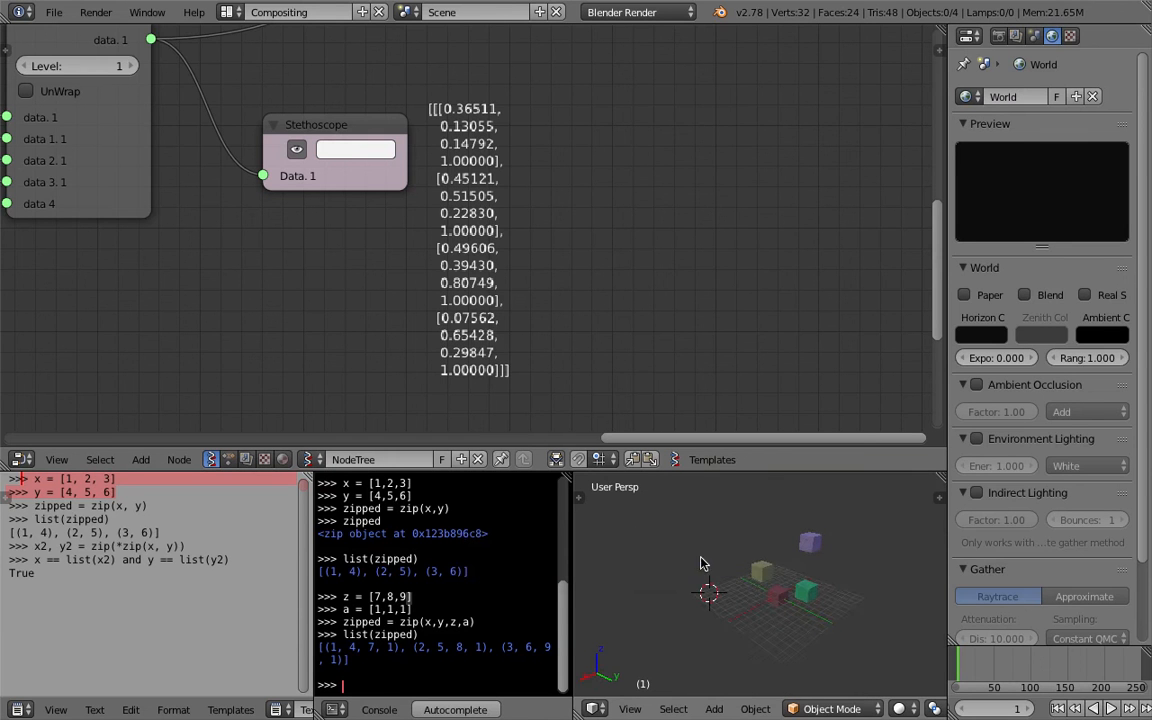
# Select all four cubes and duplicate them five times to different spots around the originals
pyautogui.scroll(-3, 290, 166)
pyautogui.moveTo(290, 166); pyautogui.dragTo(548, 260, button='middle')
pyautogui.scroll(-2, 548, 260)
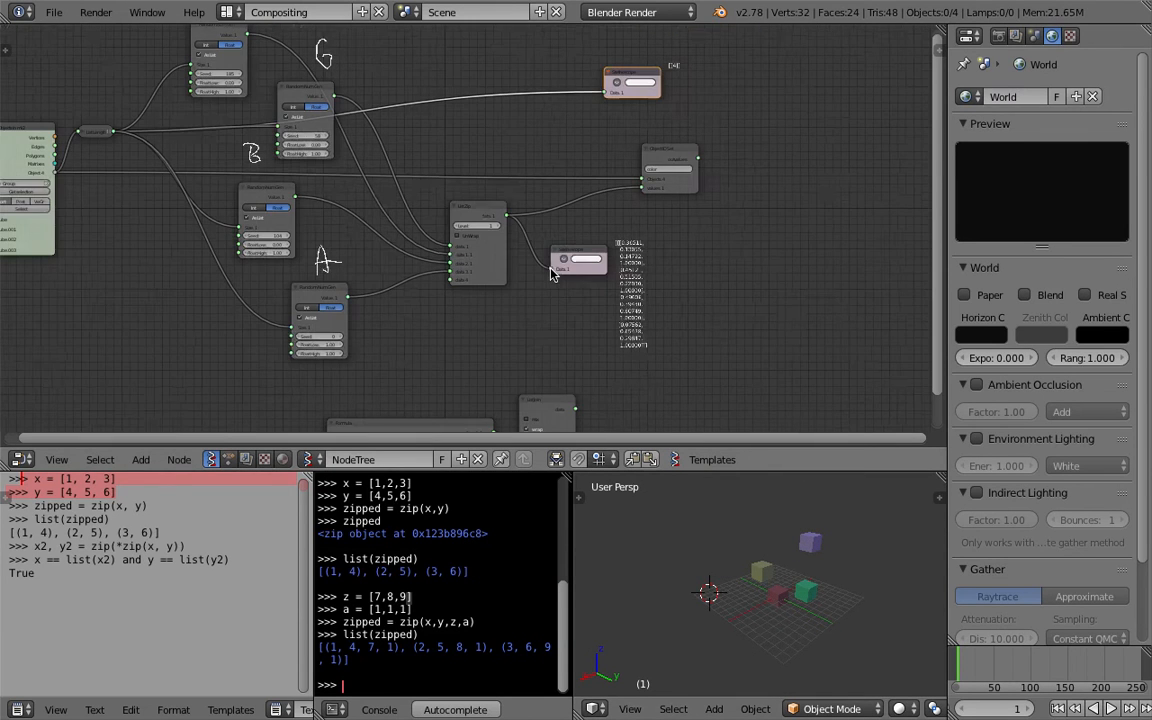
pyautogui.rightClick(779, 607)
pyautogui.keyDown('shift'); pyautogui.rightClick(779, 602); pyautogui.keyUp('shift')
pyautogui.keyDown('shift'); pyautogui.rightClick(808, 595); pyautogui.keyUp('shift')
pyautogui.keyDown('shift'); pyautogui.rightClick(815, 546); pyautogui.keyUp('shift')
pyautogui.hotkey('shift', 'd')
pyautogui.click(785, 535)
pyautogui.hotkey('shift', 'd')
pyautogui.click(869, 527)
pyautogui.hotkey('shift', 'd')
pyautogui.click(841, 618)
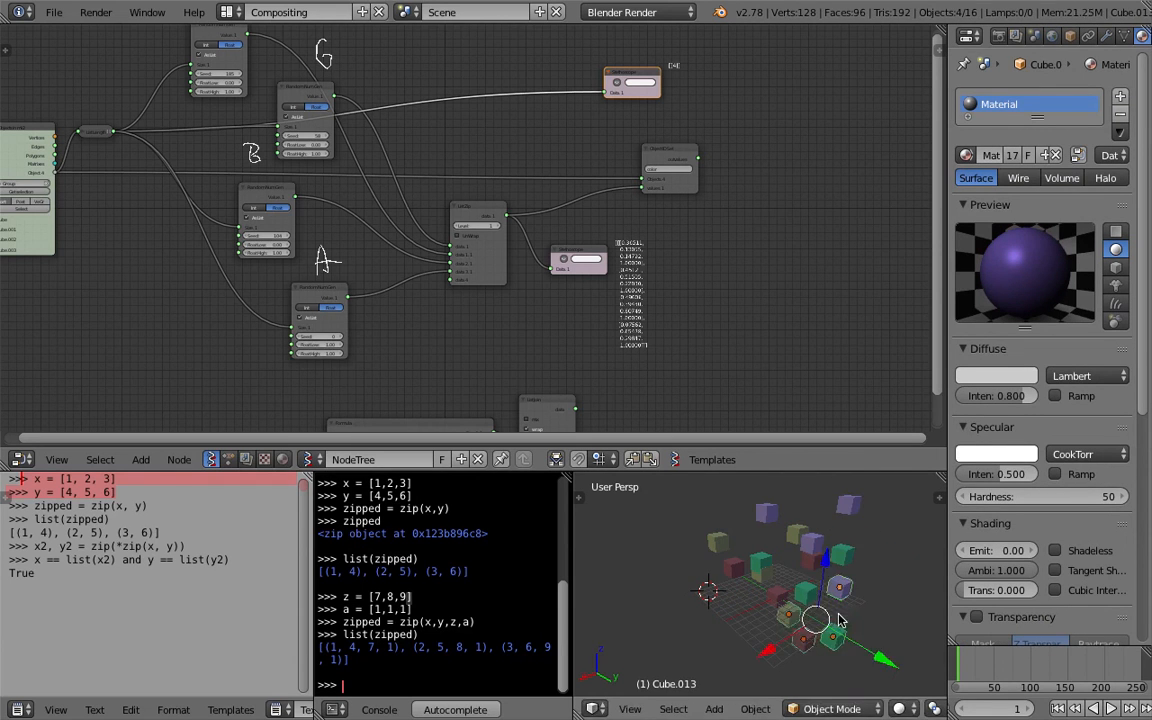
pyautogui.hotkey('shift', 'd')
pyautogui.click(727, 618)
pyautogui.hotkey('shift', 'd')
pyautogui.click(683, 556)
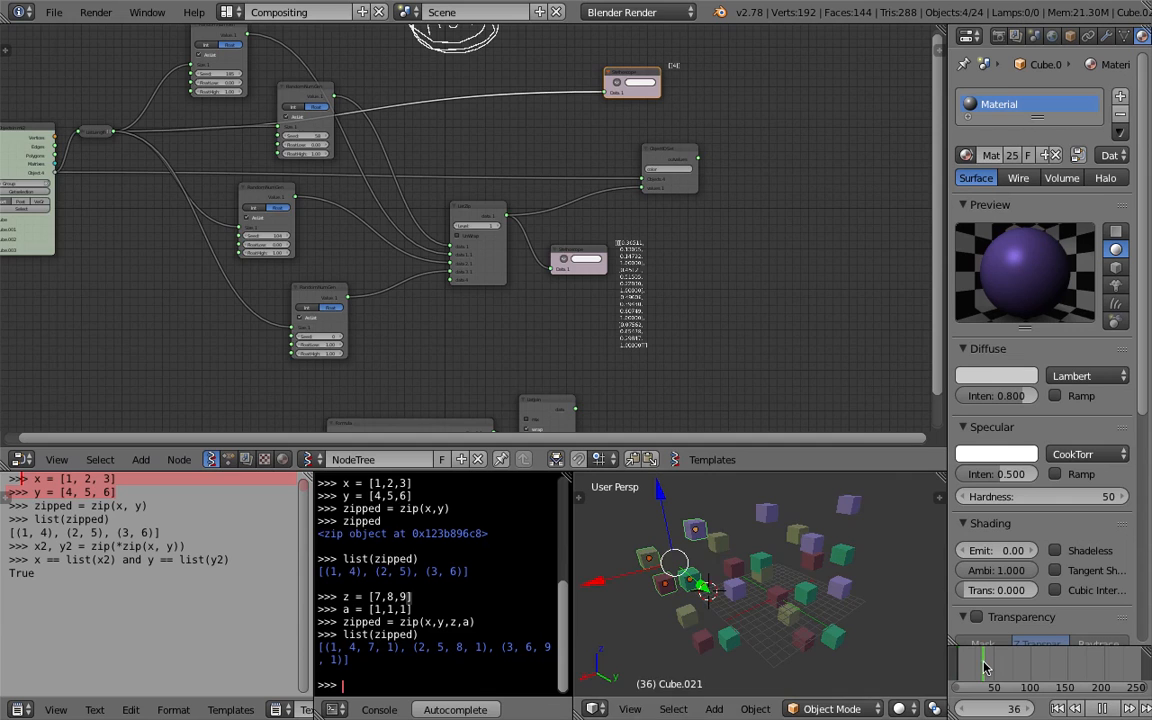
# Reload the grouped cubes into the Objects in mk2 node with Get selection
pyautogui.scroll(-1, 338, 165)
pyautogui.scroll(-1, 338, 165)
pyautogui.moveTo(338, 165); pyautogui.dragTo(551, 176, button='middle')
pyautogui.scroll(11, 370, 166)
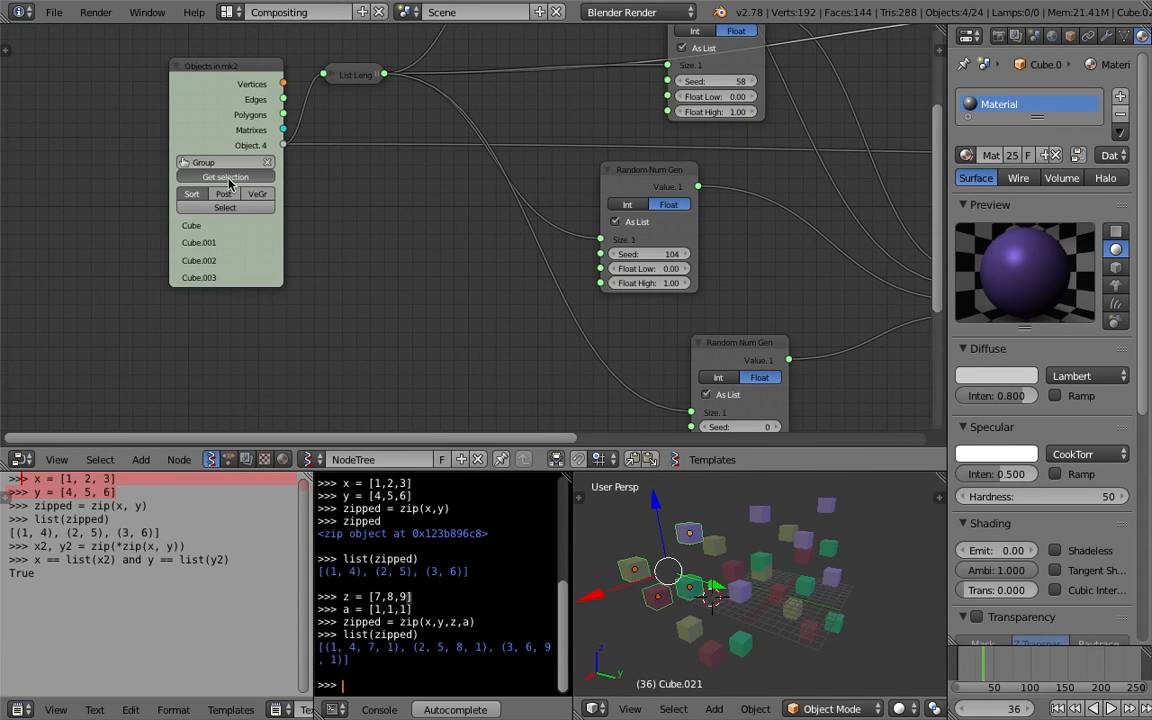
pyautogui.click(228, 183)
# Duplicate the whole set of cubes twice and reload the enlarged group into the Objects in mk2 node
pyautogui.scroll(-5, 823, 598)
pyautogui.moveTo(823, 598); pyautogui.dragTo(864, 585, button='middle')
pyautogui.press('a')
pyautogui.hotkey('shift', 'd')
pyautogui.click(779, 556)
pyautogui.hotkey('shift', 'd')
pyautogui.click(919, 558)
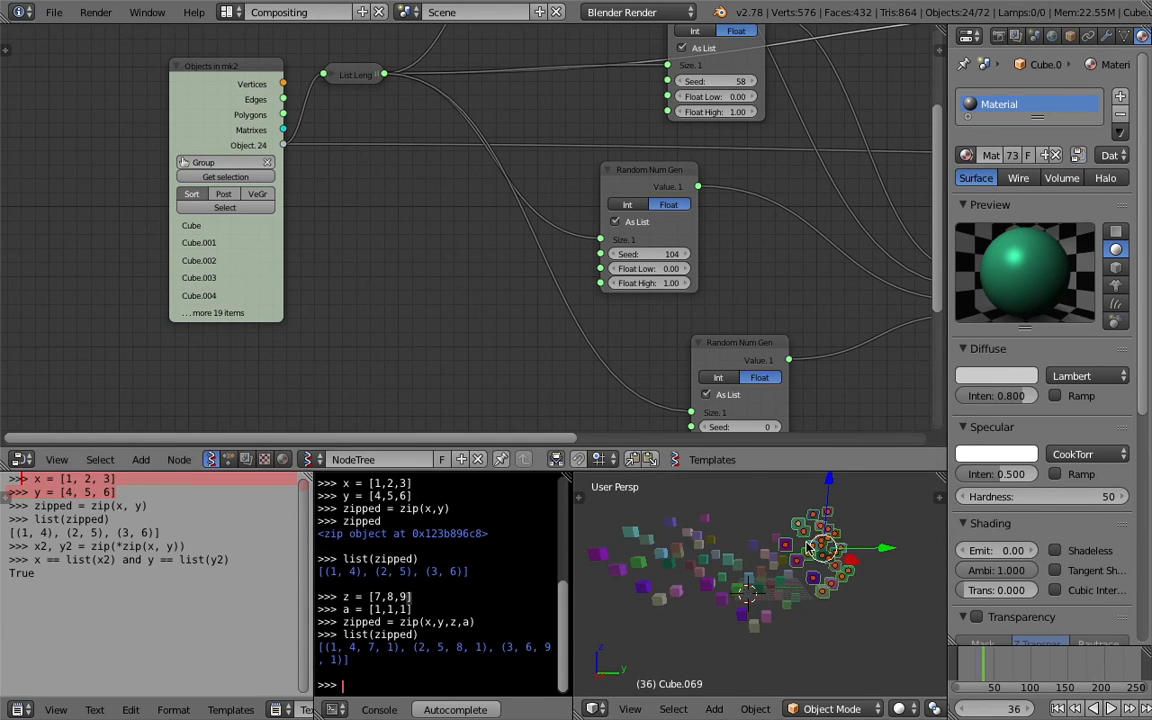
pyautogui.click(225, 176)
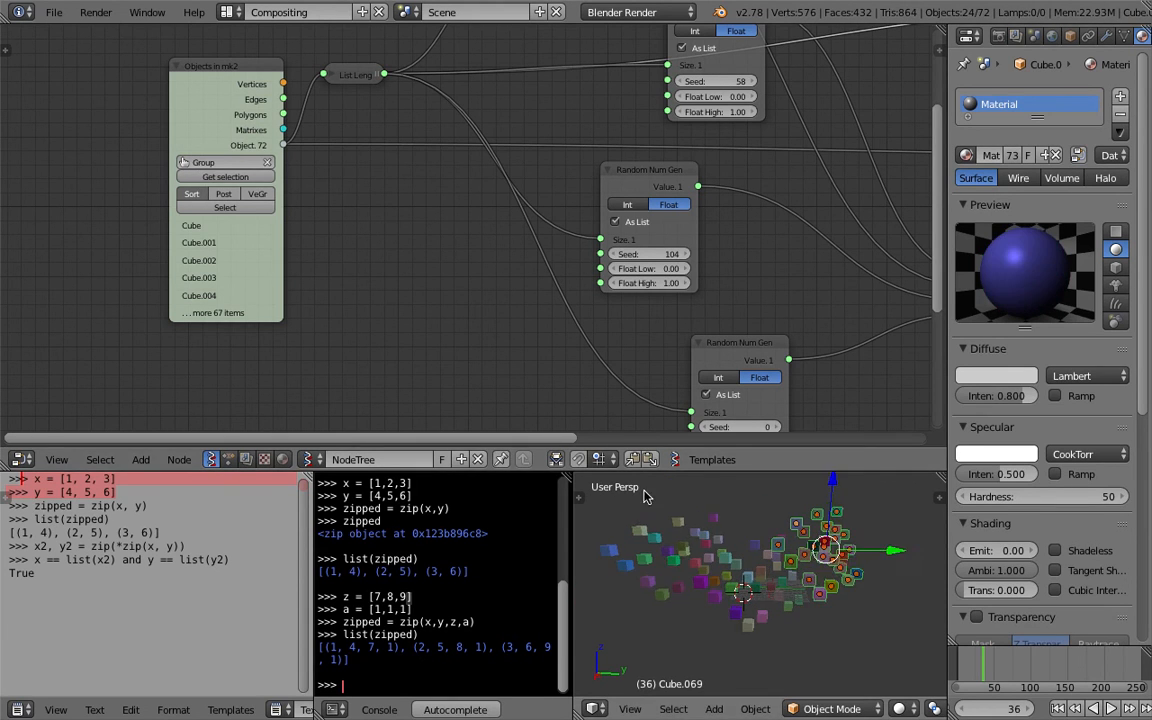
pyautogui.click(705, 528)
# Set the B Random Num Gen seed to 201 and the G seed to 132, and raise the R seed
pyautogui.moveTo(675, 300); pyautogui.dragTo(564, 285, button='middle')
pyautogui.scroll(3, 565, 285)
pyautogui.moveTo(573, 243); pyautogui.dragTo(690, 243)
pyautogui.moveTo(671, 106); pyautogui.dragTo(613, 214, button='middle')
pyautogui.moveTo(592, 131); pyautogui.dragTo(640, 131)
pyautogui.moveTo(428, 122); pyautogui.dragTo(428, 180, button='middle')
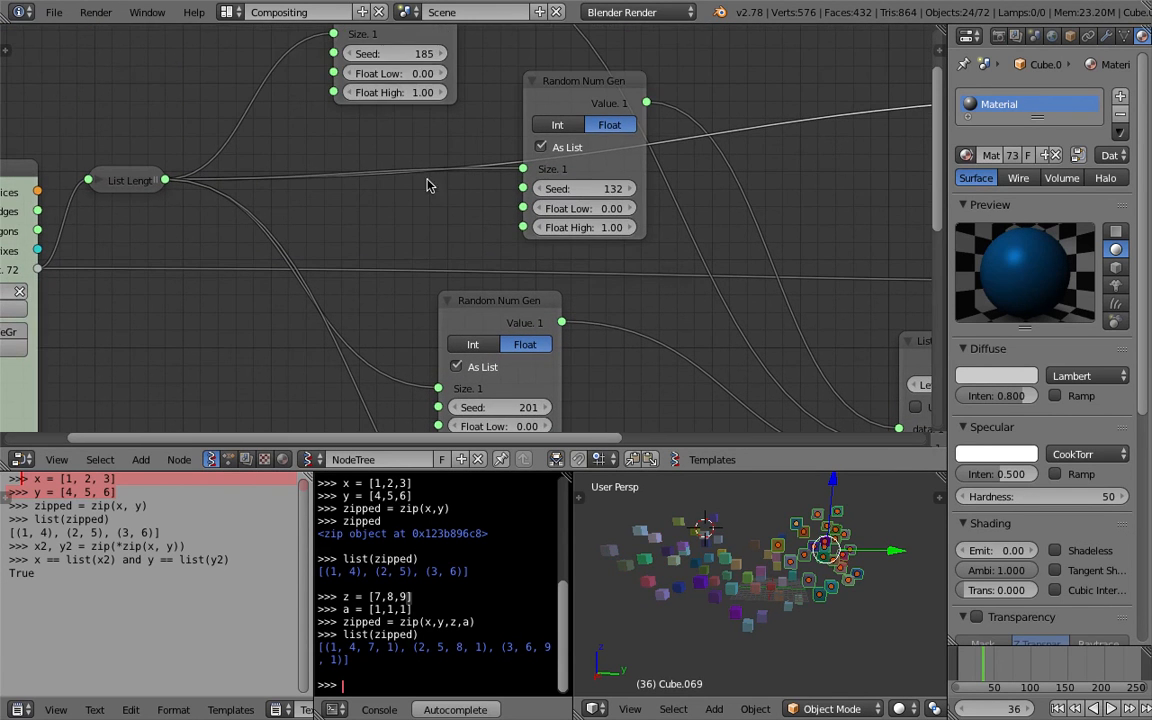
pyautogui.moveTo(623, 279); pyautogui.dragTo(531, 194, button='middle')
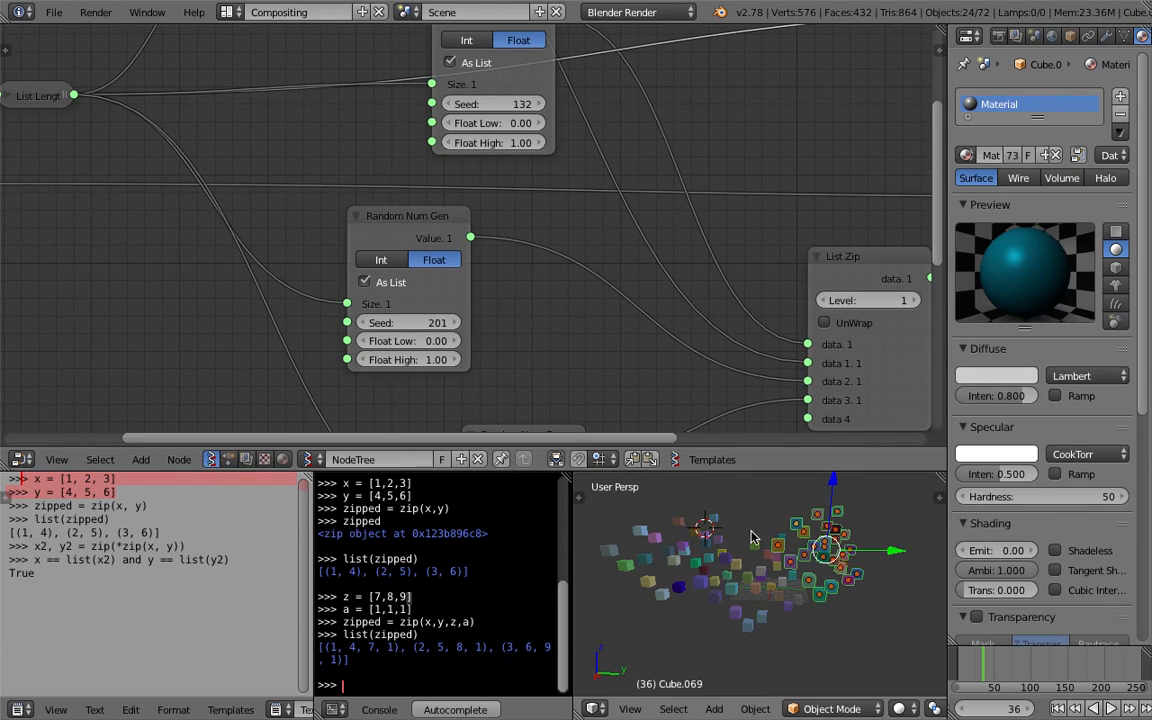
# Deselect all cubes and widen the 3D viewport by narrowing the text editor and Python console
pyautogui.click(751, 530)
pyautogui.moveTo(762, 545); pyautogui.dragTo(772, 572, button='middle')
pyautogui.press('a')
pyautogui.press('a')
pyautogui.press('a')
pyautogui.keyDown('shift'); pyautogui.moveTo(772, 572); pyautogui.dragTo(783, 601, button='middle'); pyautogui.keyUp('shift')
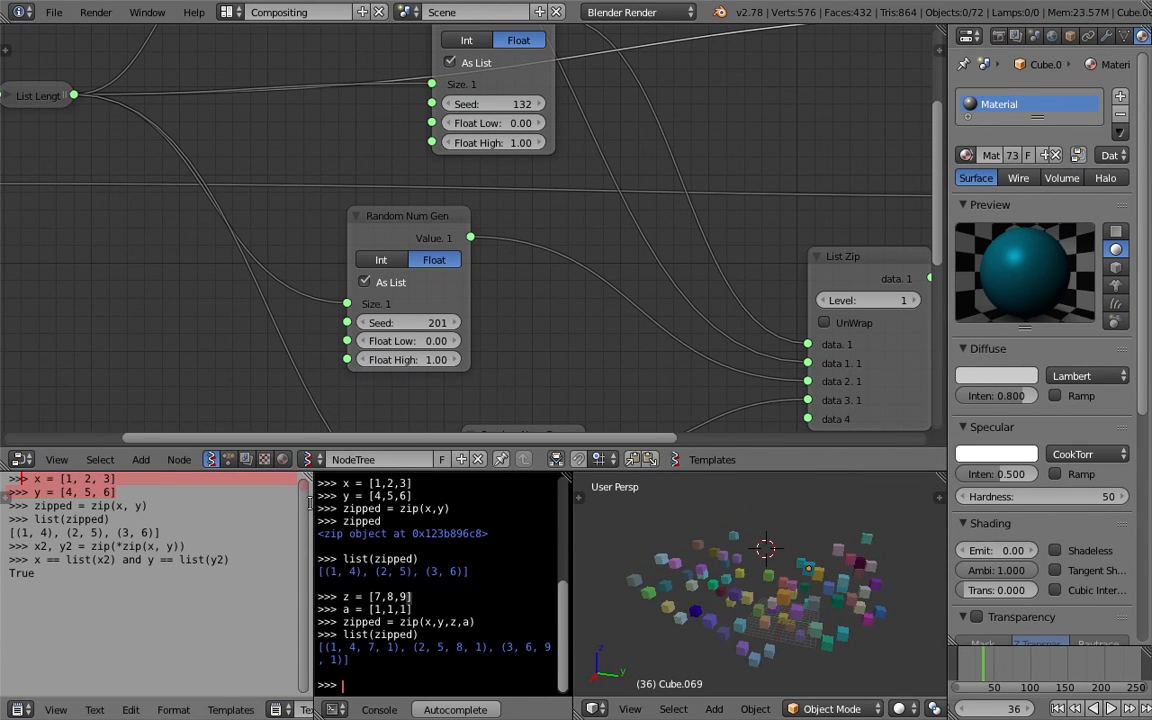
pyautogui.moveTo(308, 503); pyautogui.dragTo(218, 503)
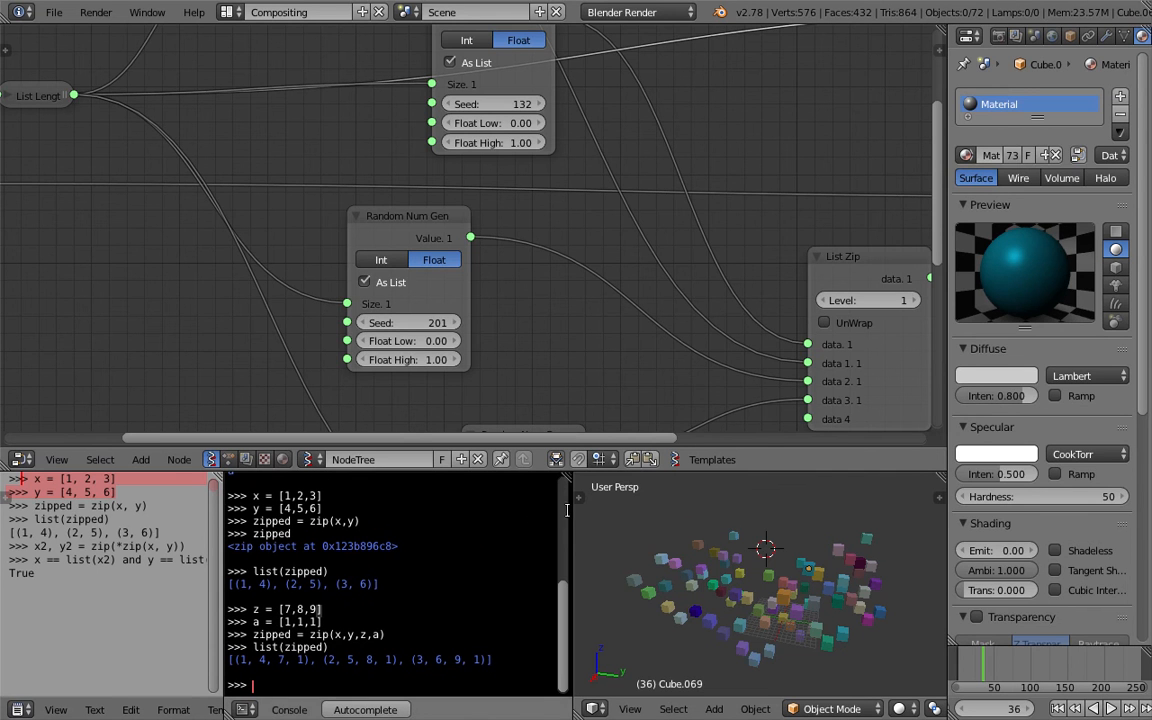
pyautogui.moveTo(572, 509); pyautogui.dragTo(454, 506)
# Write ZIP() with grease pencil in the empty space beyond the Object ID Set node
pyautogui.scroll(-2, 490, 220)
pyautogui.moveTo(566, 141); pyautogui.dragTo(410, 157, button='middle')
pyautogui.scroll(-1, 508, 208)
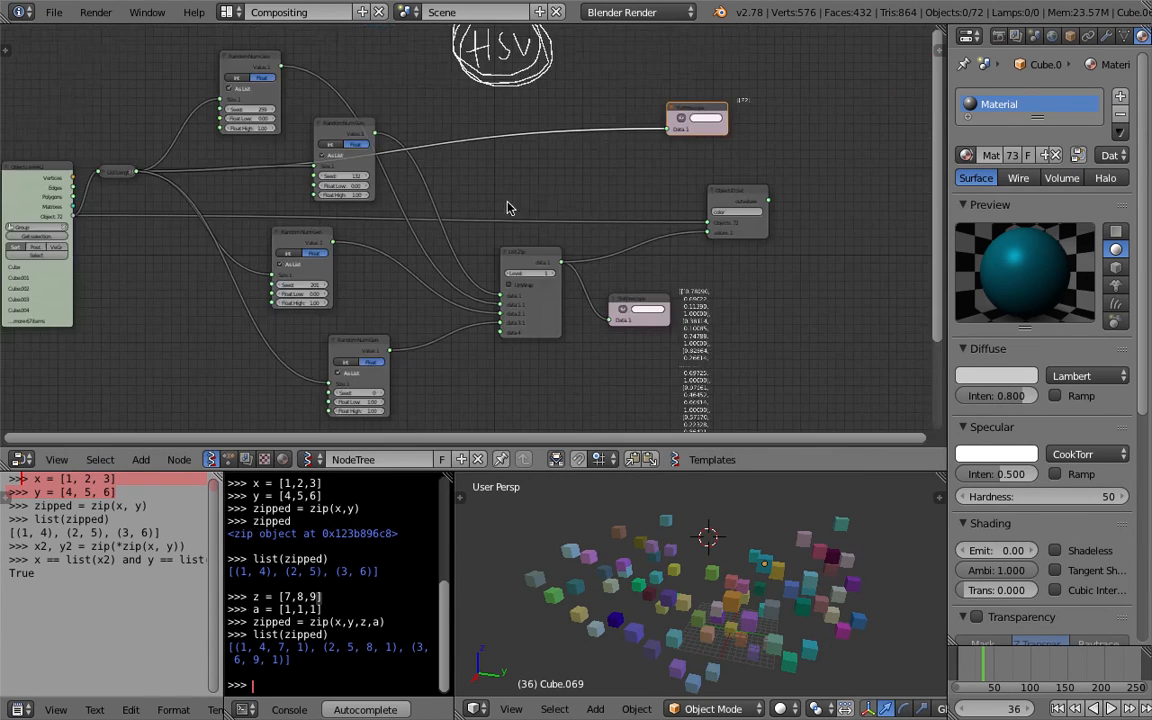
pyautogui.scroll(-2, 508, 208)
pyautogui.moveTo(850, 220); pyautogui.dragTo(510, 200, button='middle')
pyautogui.scroll(3, 510, 190)
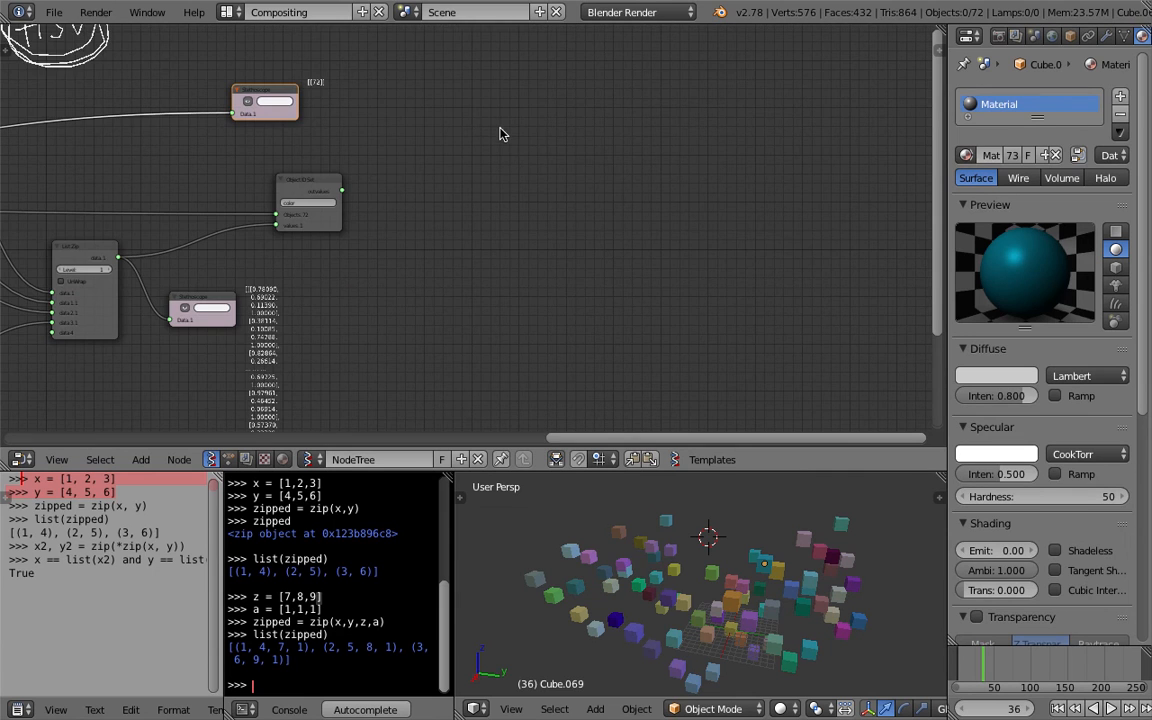
pyautogui.moveTo(499, 128); pyautogui.dragTo(508, 166)
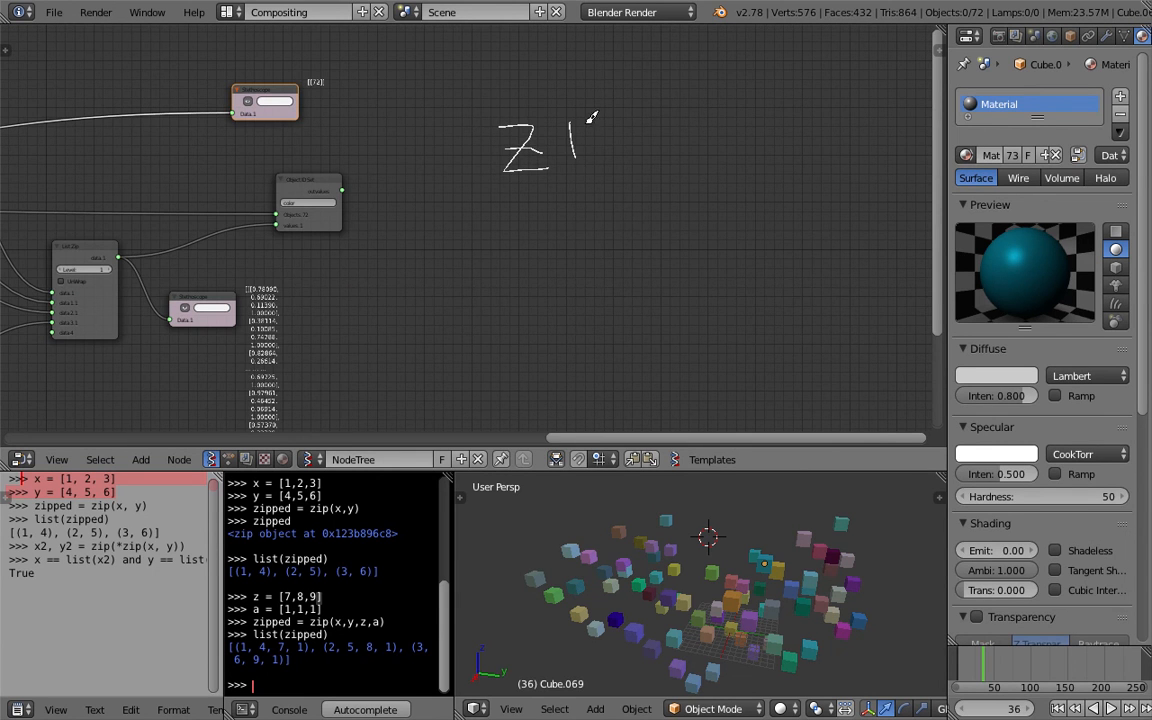
pyautogui.moveTo(645, 82)
pyautogui.mouseDown()
pyautogui.moveTo(632, 144)
pyautogui.moveTo(682, 142)
pyautogui.mouseUp()
pyautogui.moveTo(638, 219); pyautogui.dragTo(601, 191, button='middle')
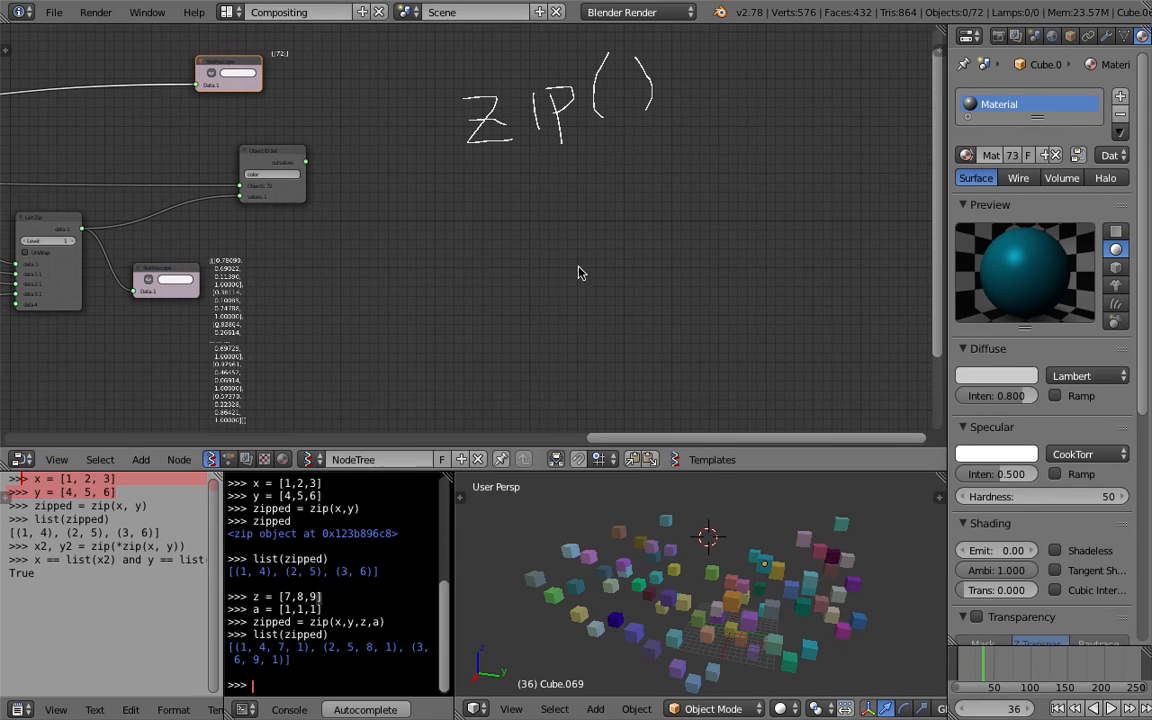
# Sketch three bracketed lists [A], [B] and [C] under the ZIP() heading, joined by a curly brace beneath them
pyautogui.moveTo(581, 283); pyautogui.dragTo(583, 269, button='middle')
pyautogui.scroll(1, 493, 186)
pyautogui.moveTo(493, 191); pyautogui.dragTo(464, 189)
pyautogui.moveTo(548, 197)
pyautogui.mouseDown()
pyautogui.moveTo(556, 249)
pyautogui.moveTo(541, 245)
pyautogui.mouseUp()
pyautogui.moveTo(515, 236); pyautogui.dragTo(541, 234)
pyautogui.moveTo(626, 191)
pyautogui.mouseDown()
pyautogui.moveTo(625, 246)
pyautogui.moveTo(642, 240)
pyautogui.mouseUp()
pyautogui.moveTo(677, 189); pyautogui.dragTo(690, 244)
pyautogui.moveTo(776, 190)
pyautogui.mouseDown()
pyautogui.moveTo(778, 246)
pyautogui.moveTo(816, 240)
pyautogui.mouseUp()
pyautogui.moveTo(831, 189); pyautogui.dragTo(847, 258)
pyautogui.moveTo(497, 283); pyautogui.dragTo(818, 284)
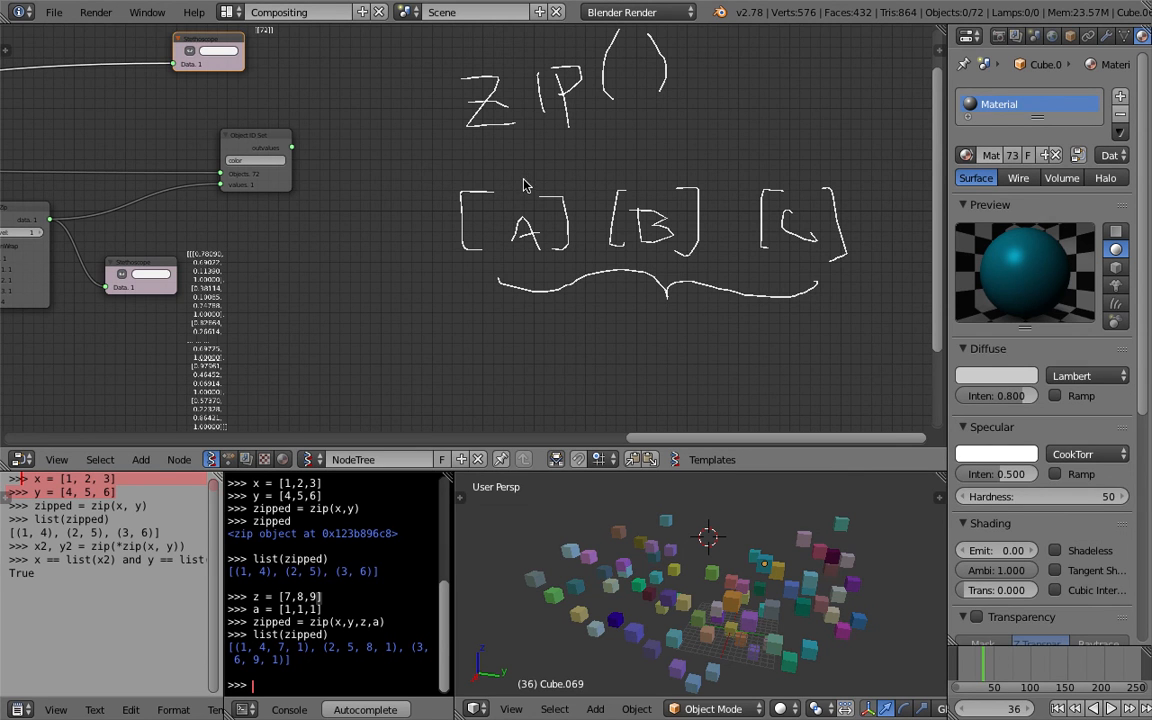
# Label the items above the three sketched lists as a1 a2, b1 b2 and c1 c2
pyautogui.moveTo(487, 165)
pyautogui.mouseDown()
pyautogui.moveTo(476, 173)
pyautogui.moveTo(546, 173)
pyautogui.mouseUp()
pyautogui.hotkey('ctrl', 'z')
pyautogui.moveTo(642, 153)
pyautogui.mouseDown()
pyautogui.moveTo(652, 170)
pyautogui.moveTo(700, 170)
pyautogui.mouseUp()
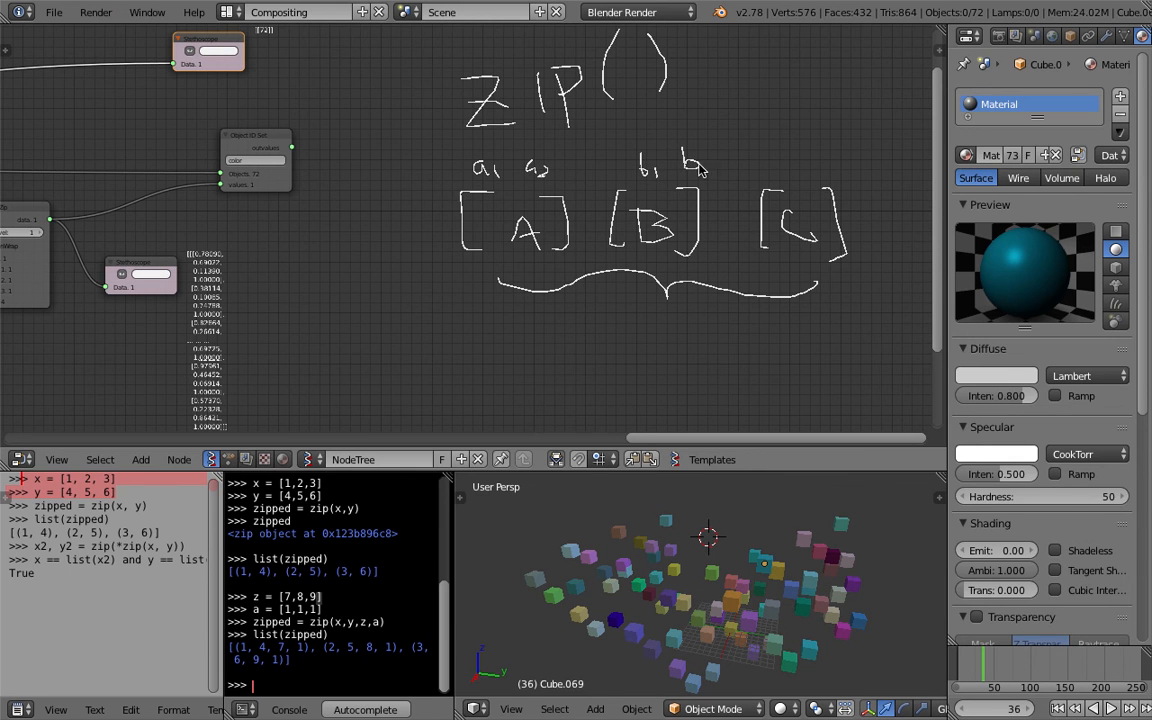
pyautogui.moveTo(794, 156); pyautogui.dragTo(796, 170)
pyautogui.moveTo(822, 159)
pyautogui.mouseDown()
pyautogui.moveTo(814, 170)
pyautogui.moveTo(845, 179)
pyautogui.mouseUp()
# Draw a second curly brace under the lists and sketch a bracketed list containing the word "pair" beneath it
pyautogui.scroll(-2, 590, 244)
pyautogui.scroll(-2, 682, 252)
pyautogui.moveTo(324, 184); pyautogui.dragTo(465, 165, button='middle')
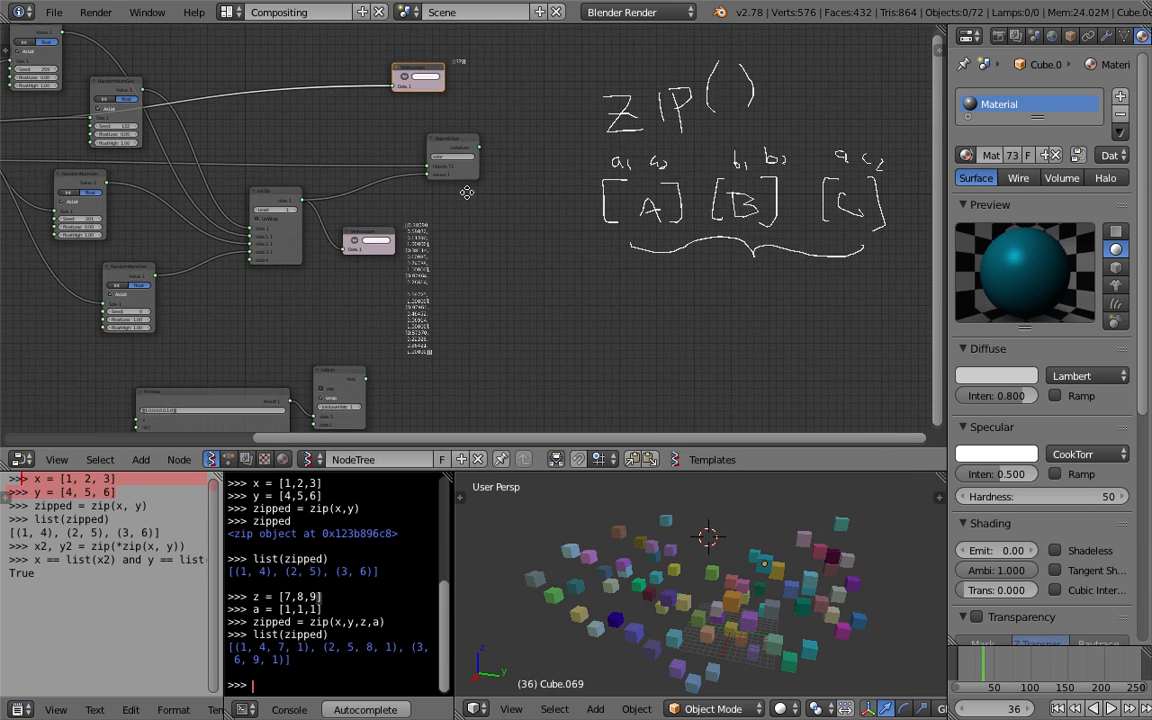
pyautogui.scroll(3, 468, 193)
pyautogui.moveTo(529, 200)
pyautogui.mouseDown(button='middle')
pyautogui.moveTo(602, 203)
pyautogui.moveTo(302, 236)
pyautogui.mouseUp(button='middle')
pyautogui.moveTo(439, 297); pyautogui.dragTo(704, 318)
pyautogui.moveTo(568, 254)
pyautogui.mouseDown(button='middle')
pyautogui.moveTo(634, 231)
pyautogui.moveTo(662, 237)
pyautogui.mouseUp(button='middle')
pyautogui.moveTo(577, 327); pyautogui.dragTo(586, 390)
pyautogui.moveTo(772, 340)
pyautogui.mouseDown()
pyautogui.moveTo(810, 375)
pyautogui.moveTo(785, 391)
pyautogui.mouseUp()
pyautogui.moveTo(609, 348)
pyautogui.mouseDown()
pyautogui.moveTo(610, 393)
pyautogui.moveTo(612, 368)
pyautogui.moveTo(715, 374)
pyautogui.mouseUp()
# Widen the text editor so the full lines of the zip example fit
pyautogui.click(181, 527)
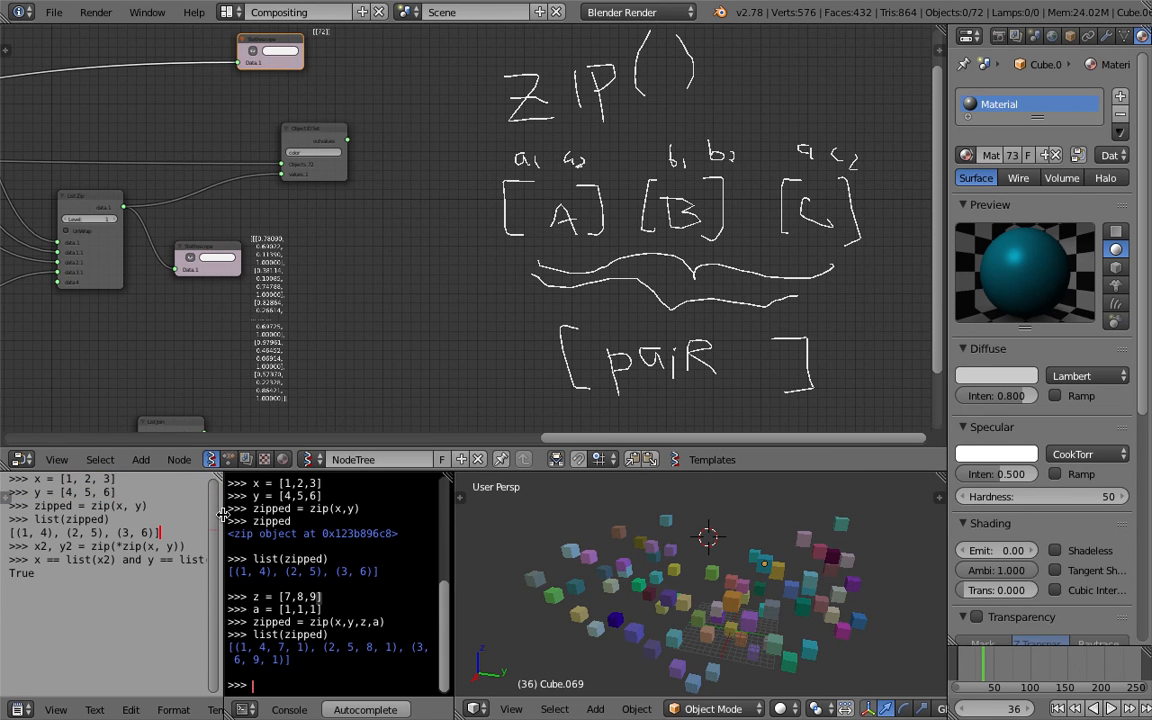
pyautogui.moveTo(223, 513); pyautogui.dragTo(263, 507)
# Spread out the node tree by moving the Objects In, List Length and R Random Num Gen nodes away from the other generators
pyautogui.scroll(-2, 280, 425)
pyautogui.moveTo(280, 425); pyautogui.dragTo(473, 335, button='middle')
pyautogui.scroll(3, 378, 316)
pyautogui.moveTo(350, 268); pyautogui.dragTo(420, 402, button='middle')
pyautogui.scroll(-4, 300, 262)
pyautogui.moveTo(256, 256); pyautogui.dragTo(548, 218, button='middle')
pyautogui.scroll(1, 484, 212)
pyautogui.scroll(2, 480, 217)
pyautogui.moveTo(209, 133); pyautogui.dragTo(10, 142)
pyautogui.moveTo(250, 140); pyautogui.dragTo(169, 148)
pyautogui.moveTo(253, 145); pyautogui.dragTo(282, 186, button='middle')
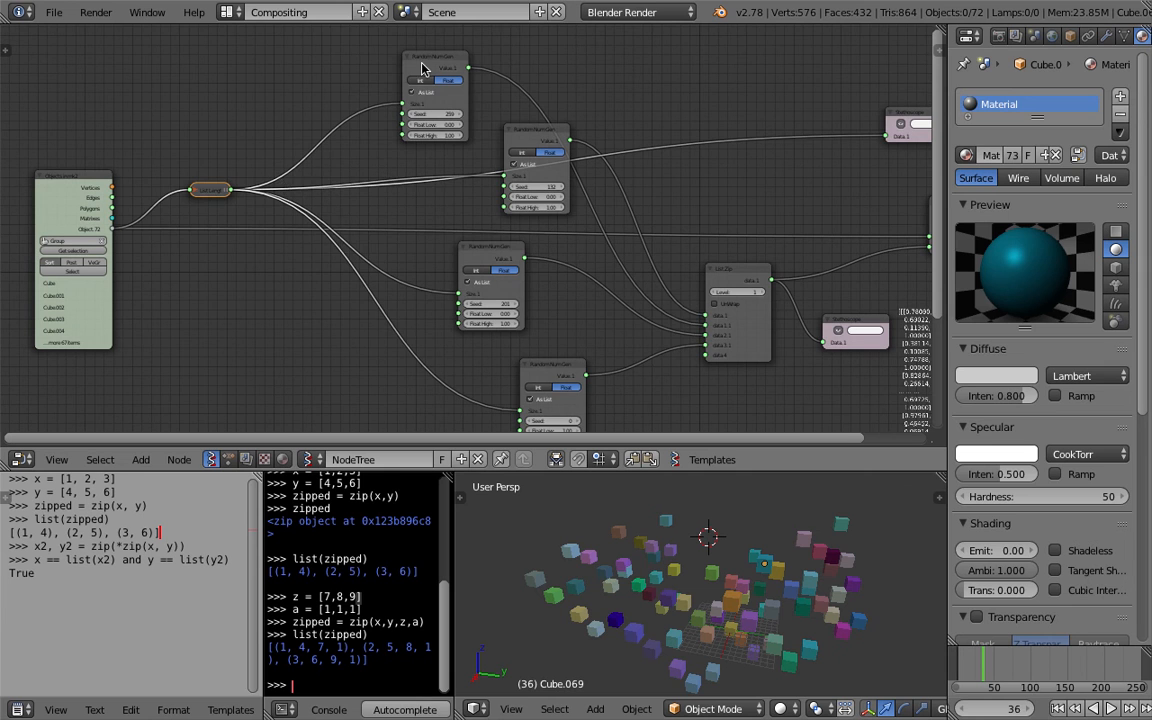
pyautogui.moveTo(422, 68); pyautogui.dragTo(375, 75)
# Duplicate all the cubes in the 3D view and place the copies beside the originals
pyautogui.moveTo(534, 374); pyautogui.dragTo(572, 310, button='middle')
pyautogui.scroll(-3, 750, 625)
pyautogui.moveTo(762, 638); pyautogui.dragTo(635, 588, button='middle')
pyautogui.press('a')
pyautogui.hotkey('shift', 'd')
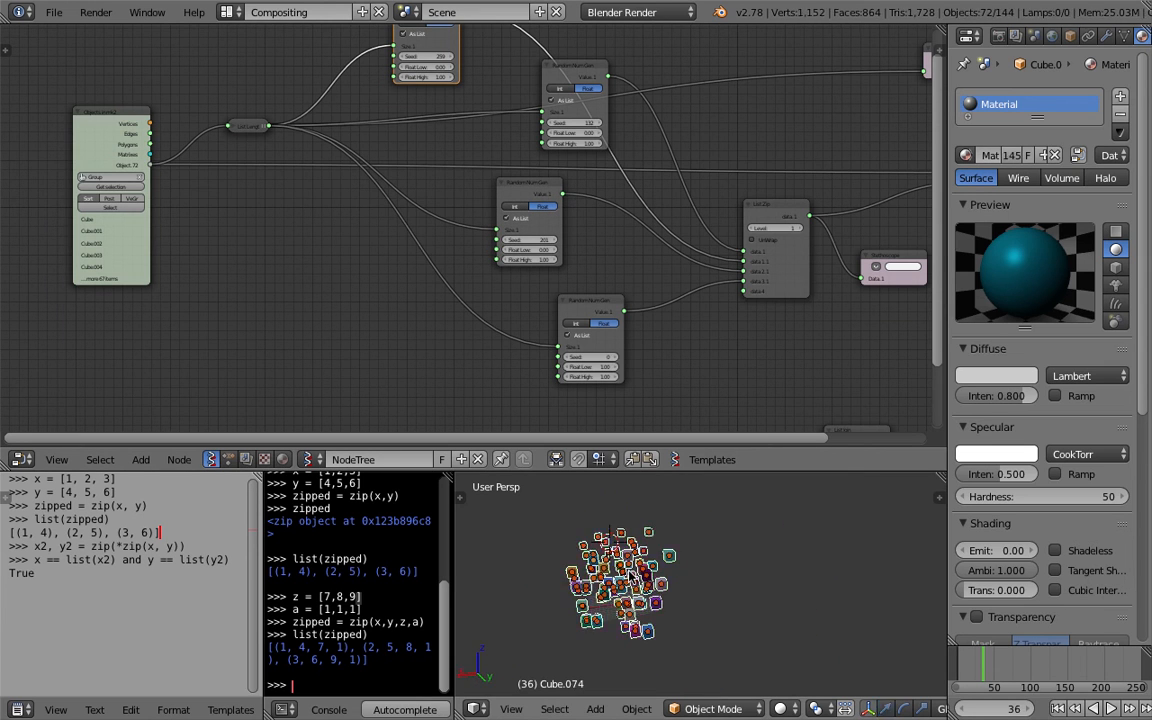
pyautogui.click(724, 558)
# Load the selected cubes, originals and copies, into the Objects In node and deselect everything in the 3D view
pyautogui.moveTo(618, 181); pyautogui.dragTo(582, 196, button='middle')
pyautogui.scroll(-1, 572, 199)
pyautogui.click(120, 203)
pyautogui.click(787, 573)
pyautogui.press('a')
# Move the List Zip node closer to the Random Num Gen nodes and up above the lower Stethoscope
pyautogui.moveTo(808, 583); pyautogui.dragTo(805, 598, button='middle')
pyautogui.moveTo(645, 256); pyautogui.dragTo(639, 282, button='middle')
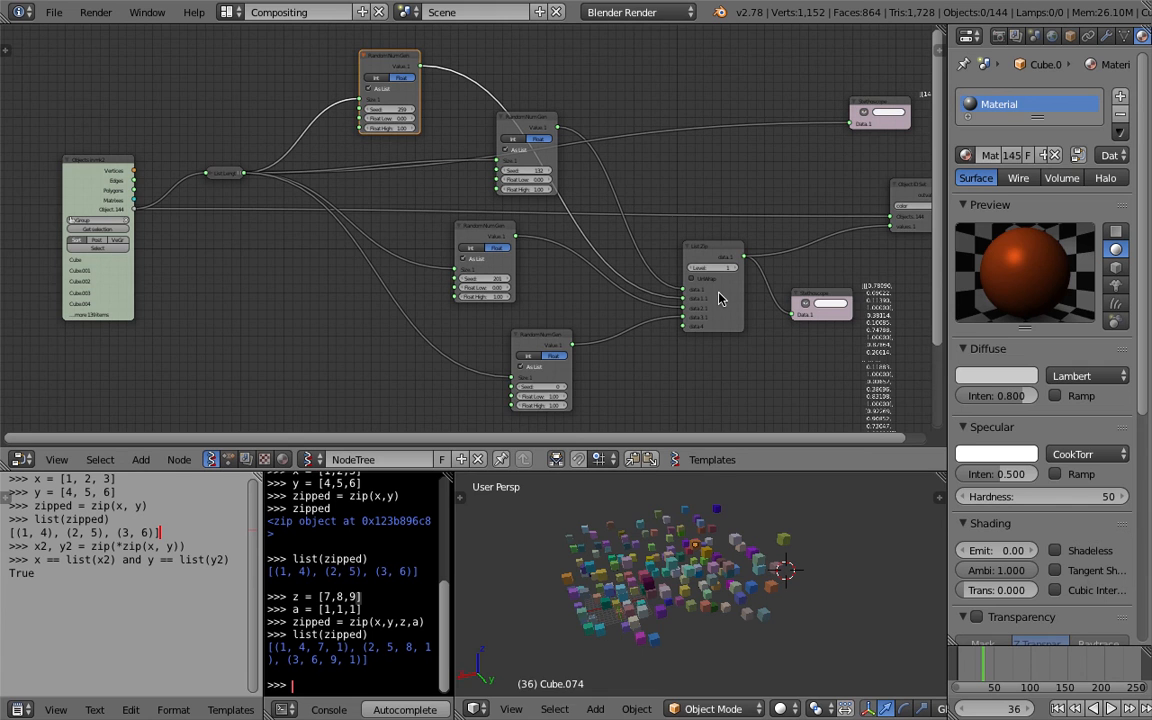
pyautogui.moveTo(728, 302); pyautogui.dragTo(688, 257, button='middle')
pyautogui.moveTo(774, 499); pyautogui.dragTo(766, 540, button='middle')
pyautogui.moveTo(608, 227); pyautogui.dragTo(455, 204, button='middle')
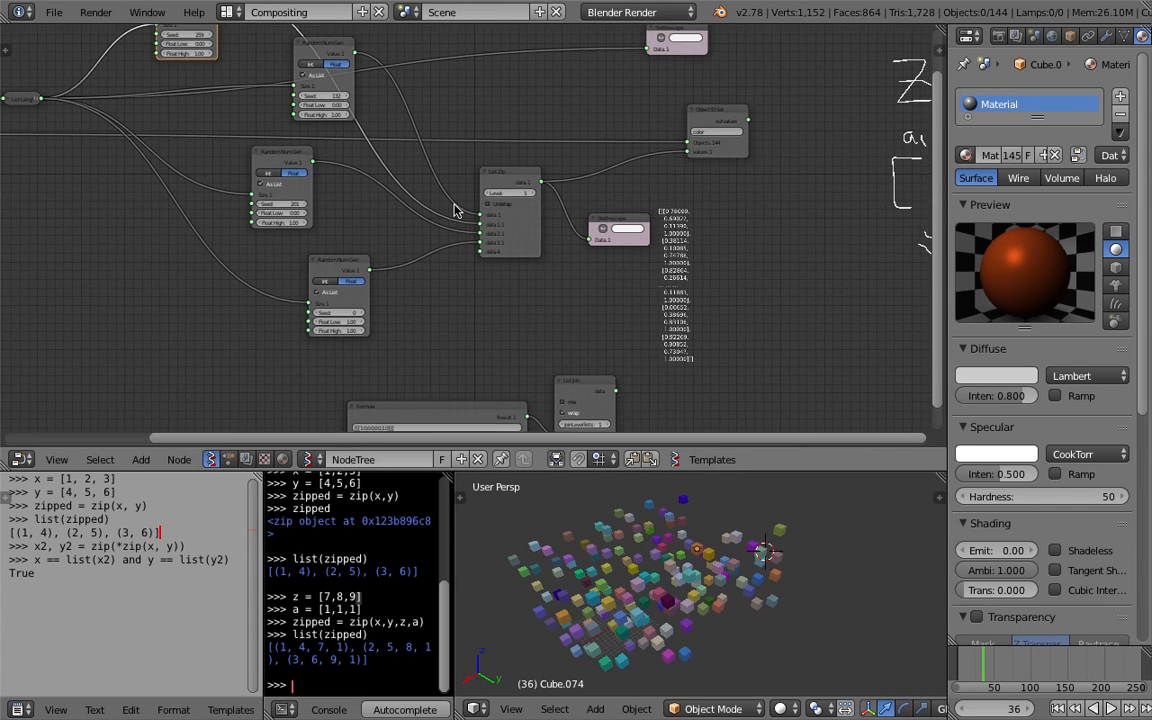
pyautogui.scroll(2, 456, 206)
pyautogui.moveTo(518, 169); pyautogui.dragTo(460, 154)
pyautogui.moveTo(466, 179); pyautogui.dragTo(512, 219, button='middle')
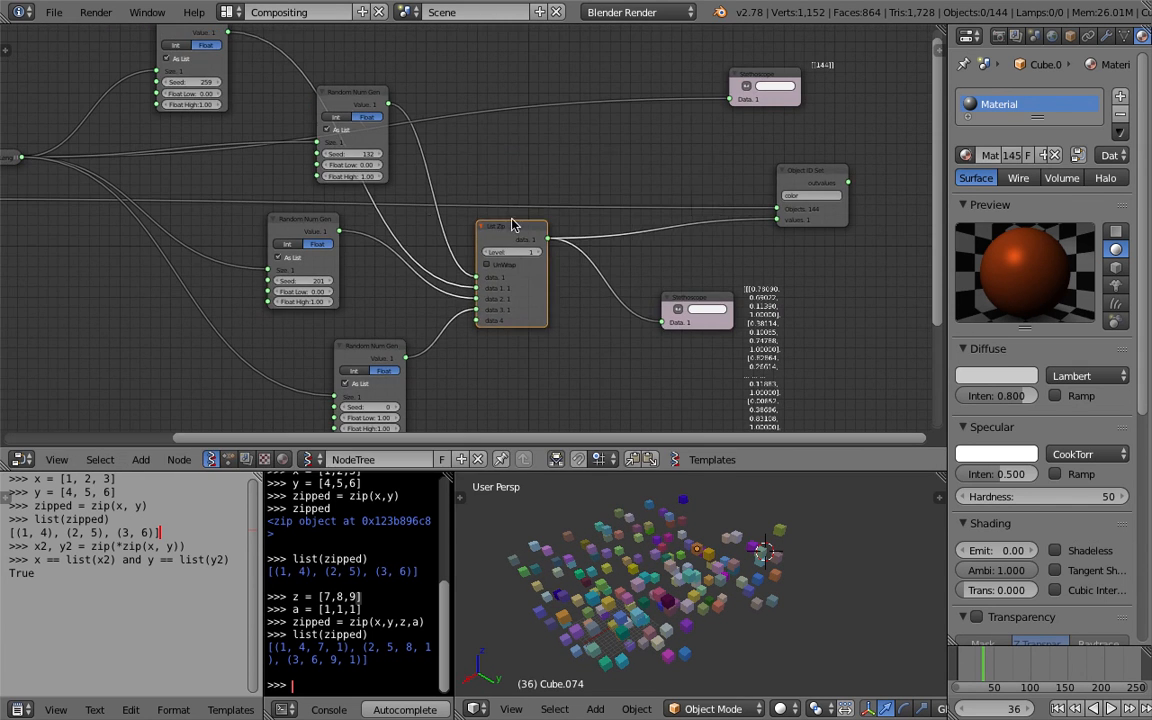
pyautogui.moveTo(512, 224); pyautogui.dragTo(522, 137)
# Select the whole zip example in the text editor
pyautogui.click(198, 519)
pyautogui.click(133, 559)
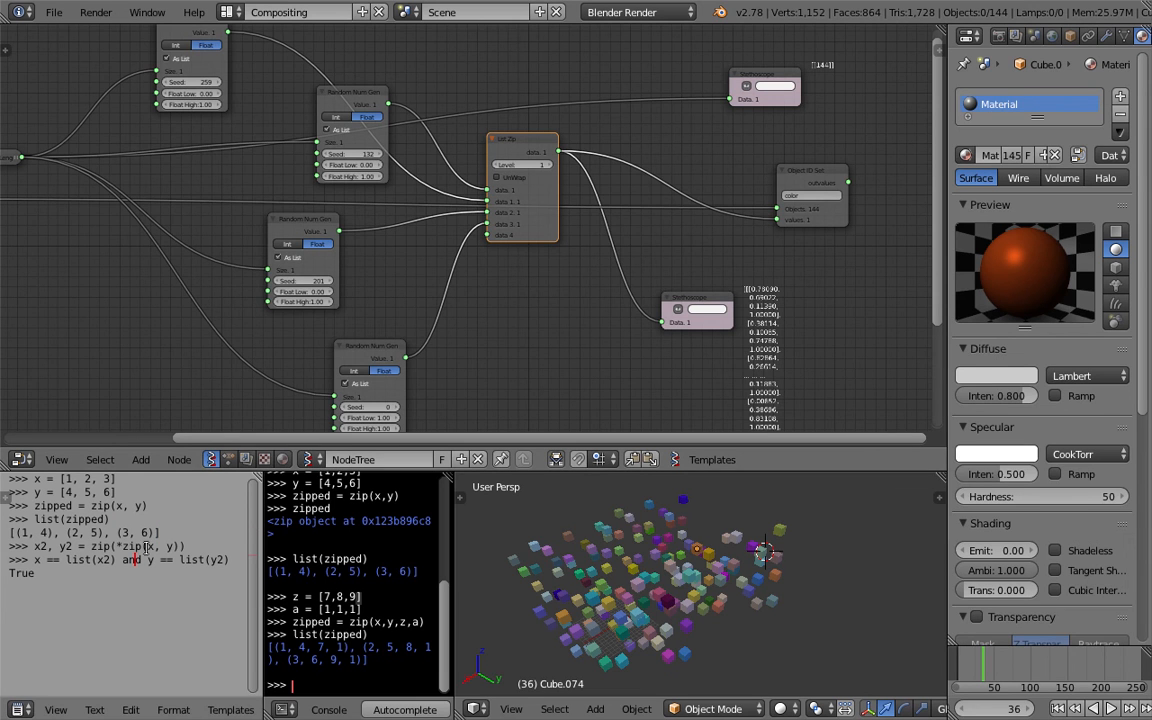
pyautogui.moveTo(283, 386); pyautogui.dragTo(506, 342, button='middle')
pyautogui.scroll(-1, 503, 345)
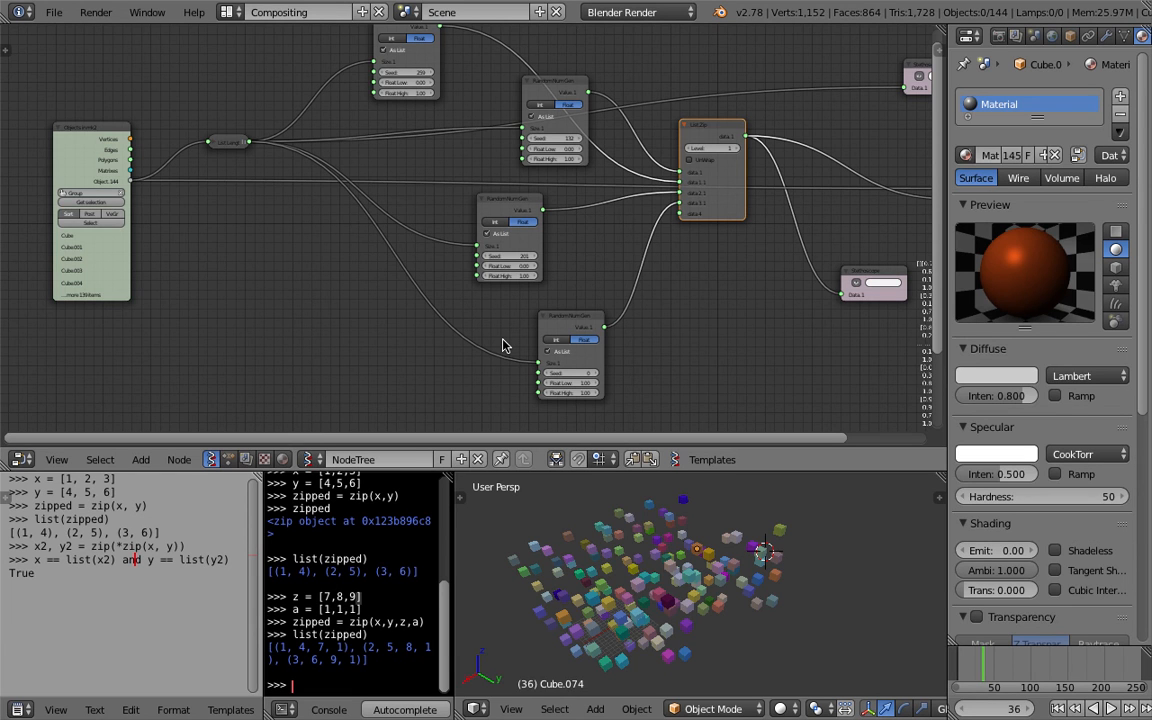
pyautogui.hotkey('ctrl', 'a')
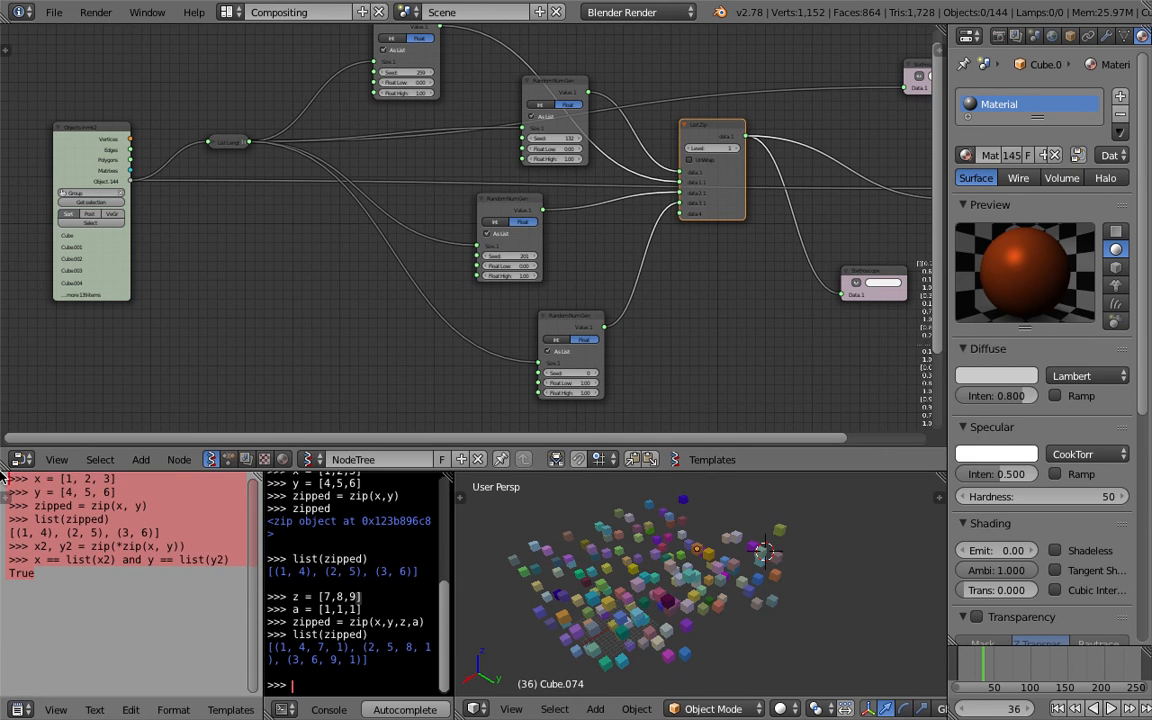
# Set Float High of the G Random Num Gen node to 0.88
pyautogui.moveTo(538, 158); pyautogui.dragTo(534, 161)
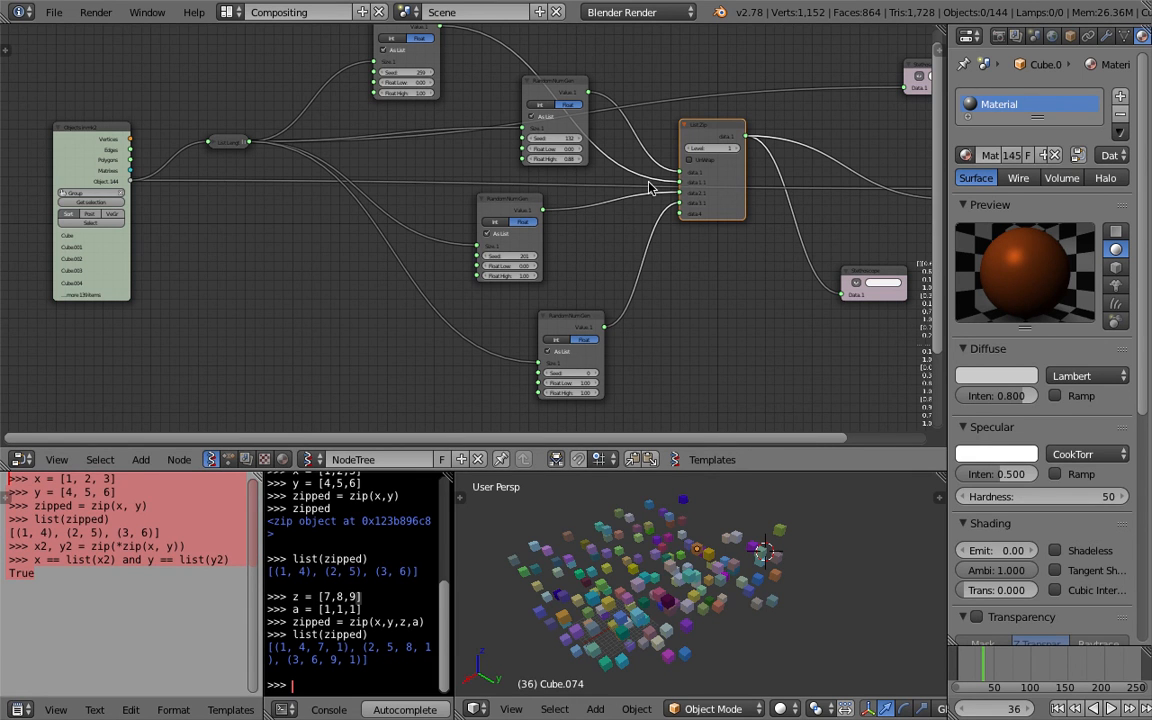
pyautogui.moveTo(829, 159); pyautogui.dragTo(775, 163, button='middle')
pyautogui.scroll(-1, 768, 277)
pyautogui.moveTo(790, 273); pyautogui.dragTo(815, 273, button='middle')
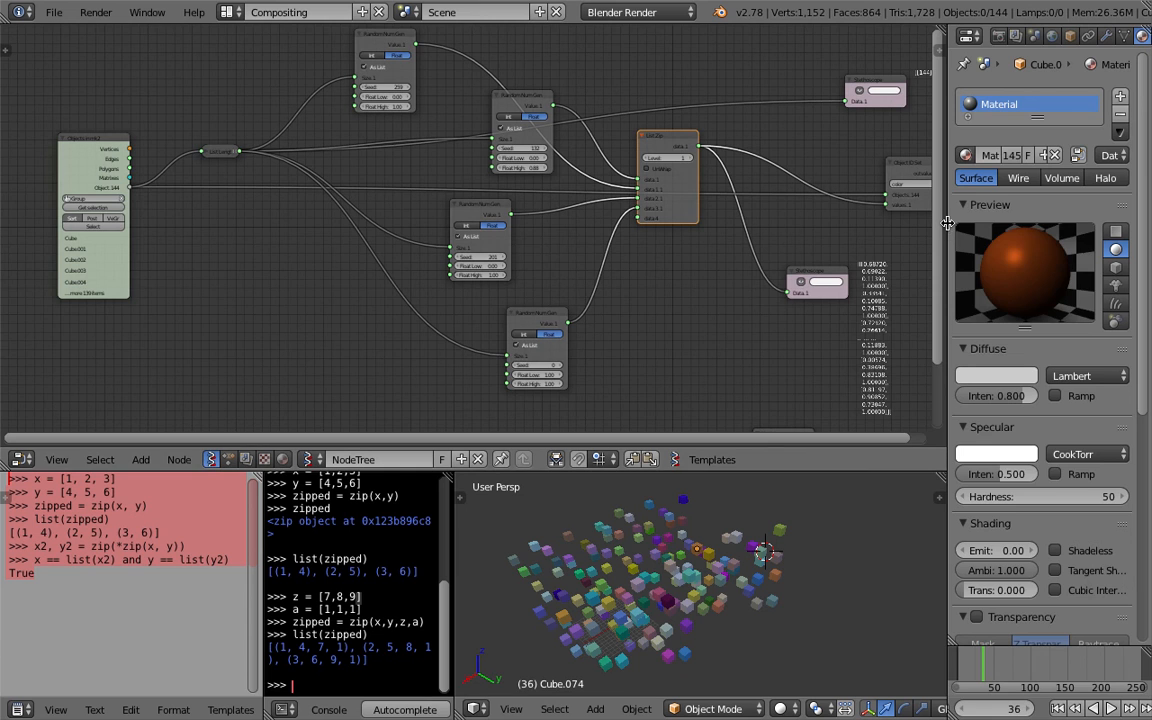
# Widen the node editor at the expense of the properties editor, and widen the Python console into the 3D viewport
pyautogui.moveTo(947, 224); pyautogui.dragTo(988, 224)
pyautogui.moveTo(818, 233); pyautogui.dragTo(743, 227, button='middle')
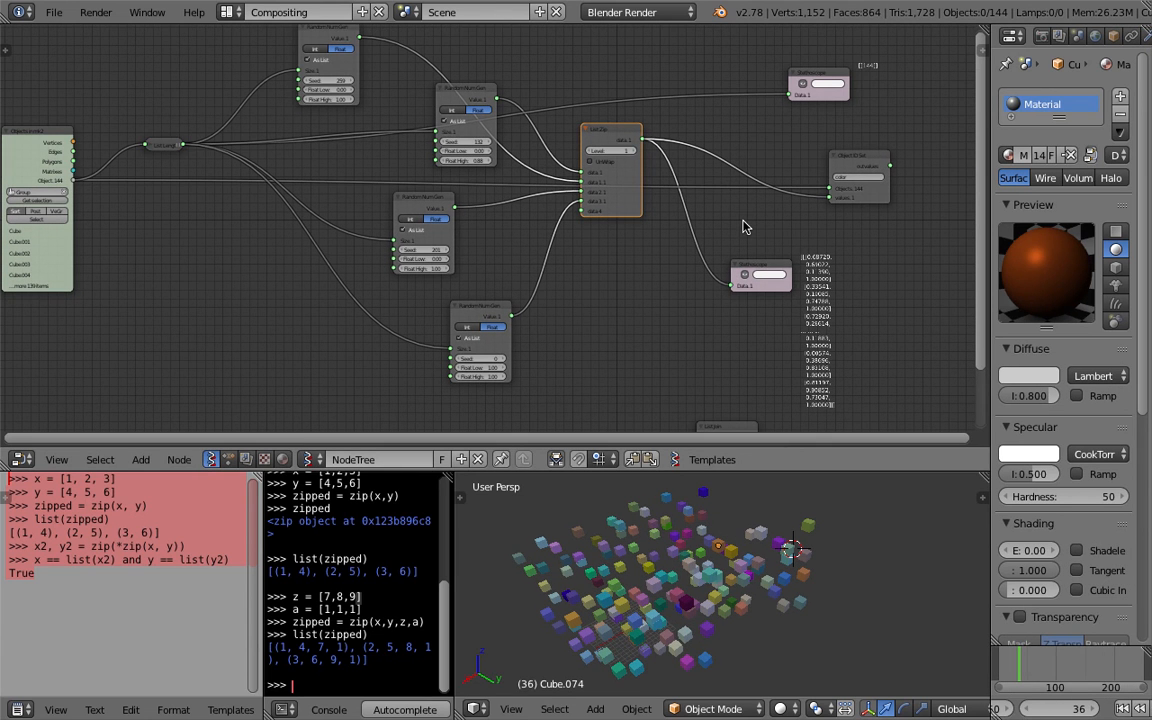
pyautogui.moveTo(453, 506); pyautogui.dragTo(528, 516)
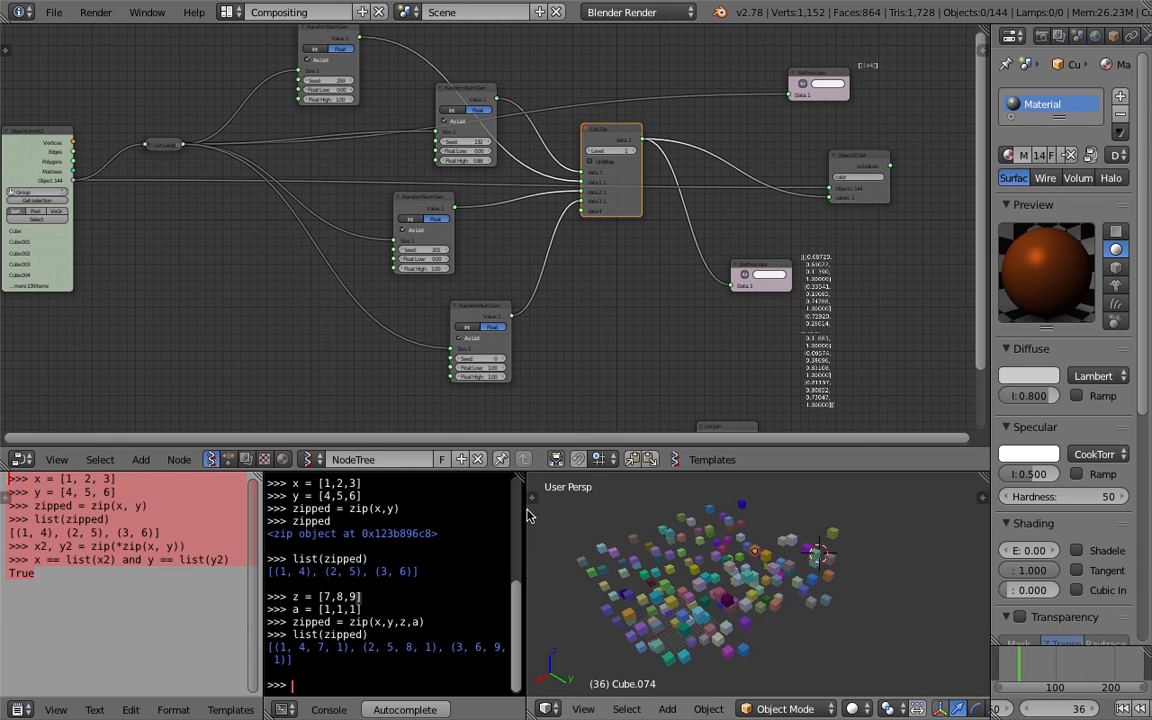
# Move the Formula and List Join nodes up closer to the rest of the node tree
pyautogui.moveTo(529, 515); pyautogui.dragTo(760, 560, button='middle')
pyautogui.moveTo(695, 258); pyautogui.dragTo(576, 266, button='middle')
pyautogui.moveTo(714, 492); pyautogui.dragTo(744, 512, button='middle')
pyautogui.scroll(-2, 490, 242)
pyautogui.moveTo(484, 240); pyautogui.dragTo(628, 240, button='middle')
pyautogui.moveTo(737, 272); pyautogui.dragTo(725, 230, button='middle')
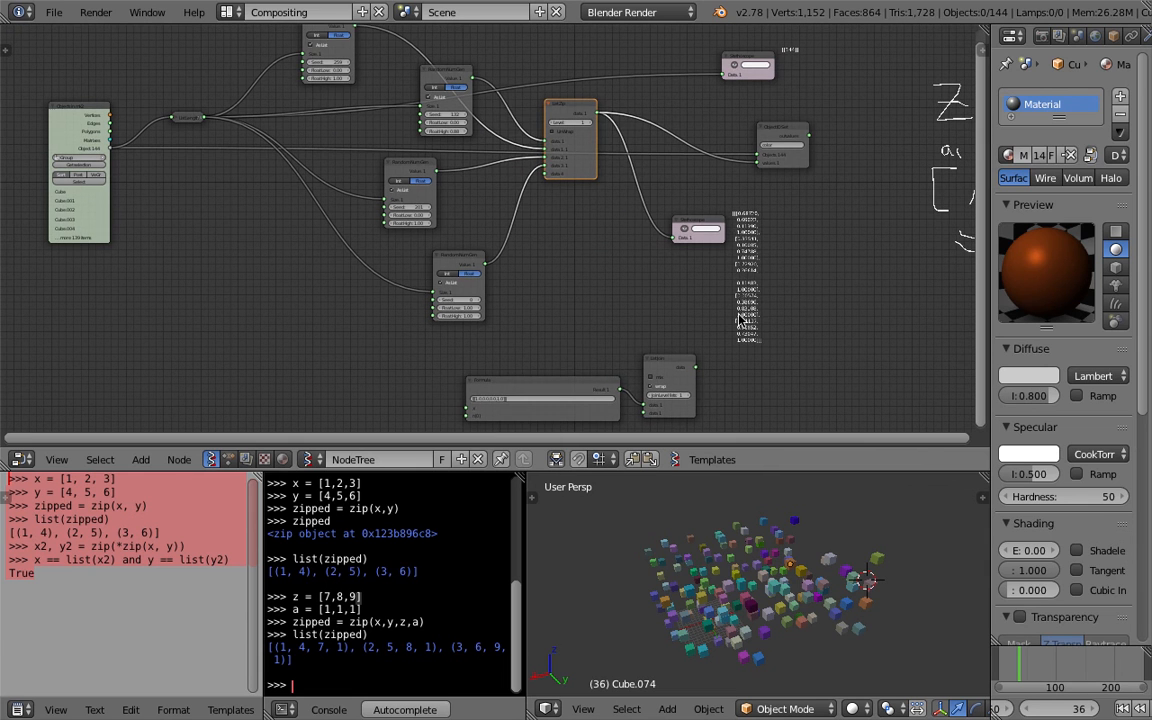
pyautogui.moveTo(596, 388); pyautogui.dragTo(592, 360)
pyautogui.moveTo(688, 358); pyautogui.dragTo(701, 348)
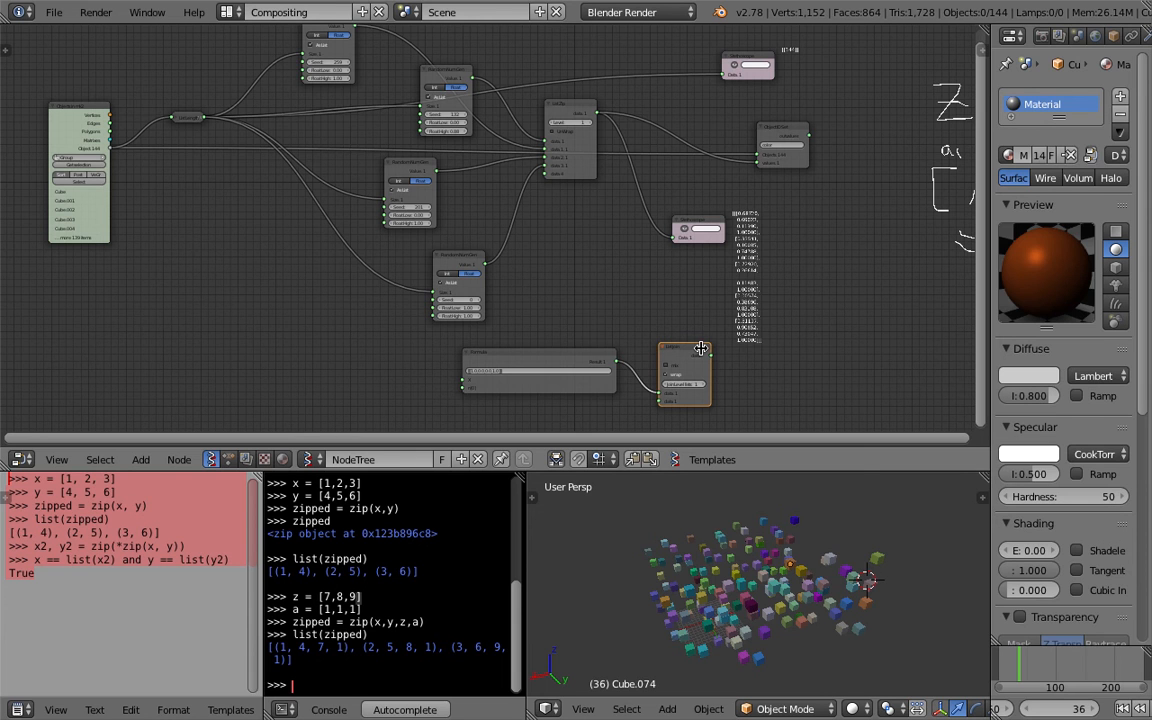
pyautogui.moveTo(801, 553); pyautogui.dragTo(807, 643, button='middle')
pyautogui.scroll(6, 629, 517)
pyautogui.scroll(-5, 820, 590)
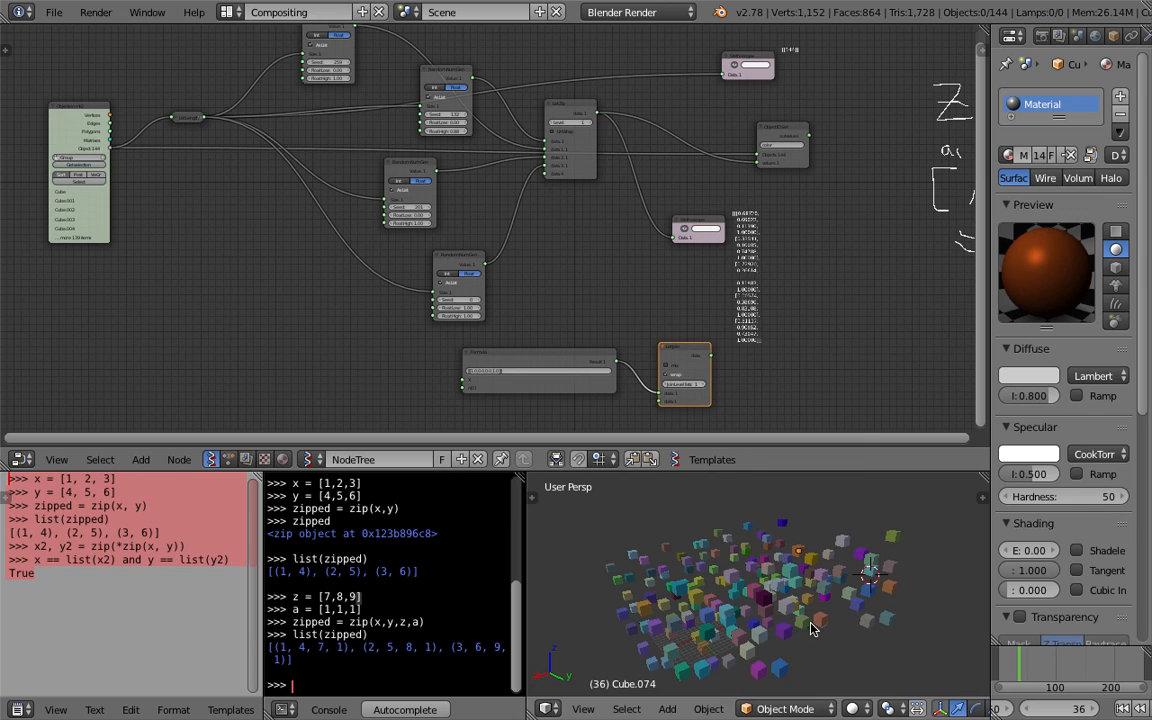